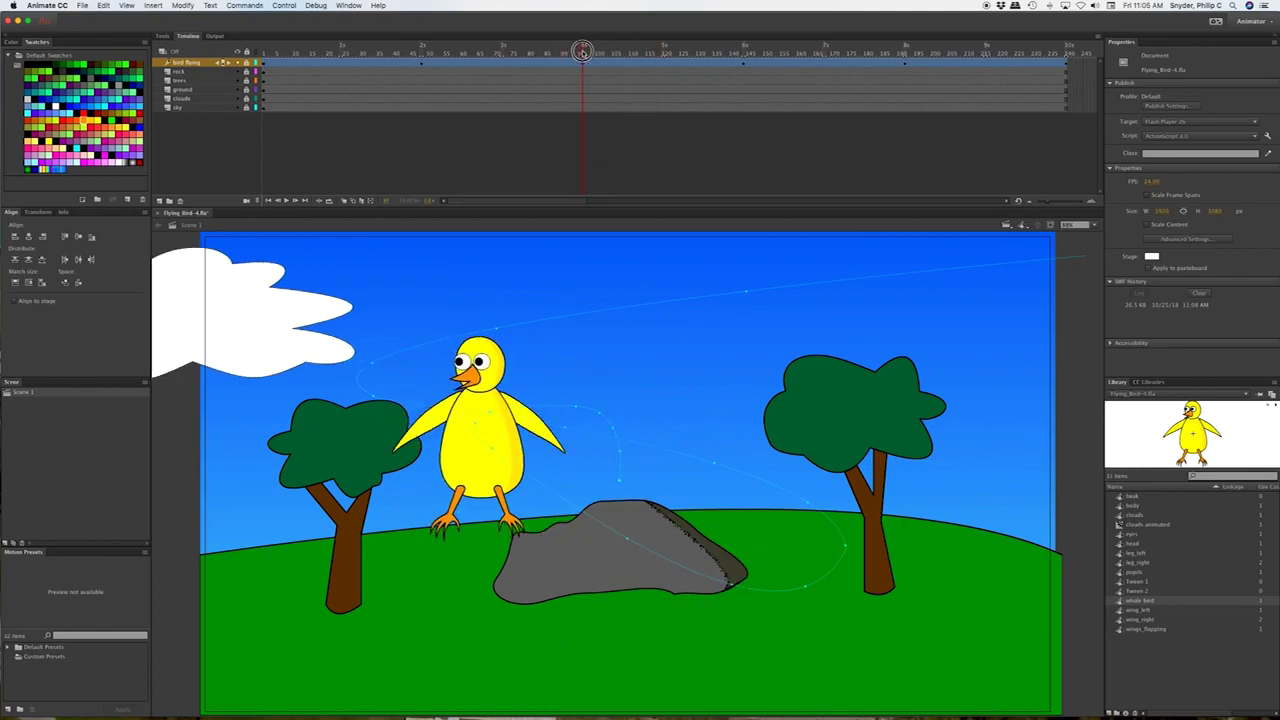
Rewind the main timeline to frame 1 and open the whole bird symbol for editing.
left_click_drag(582, 51, 260, 52)
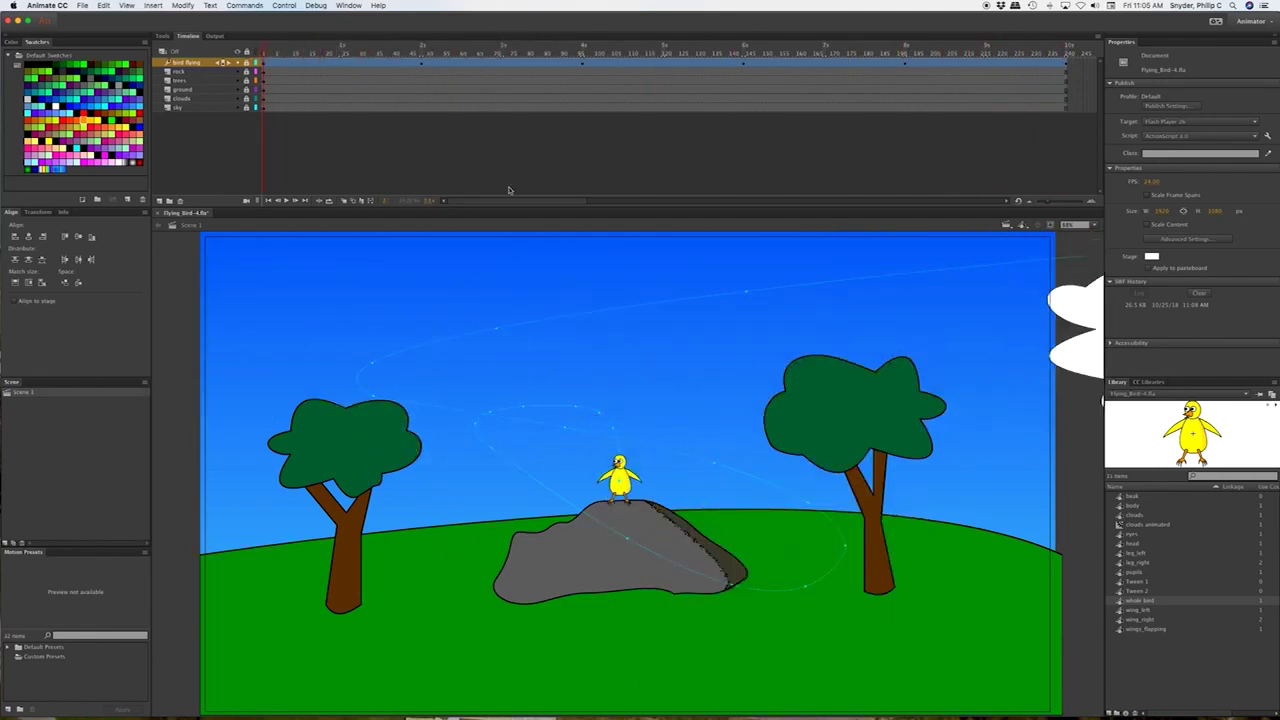
left_click(414, 64)
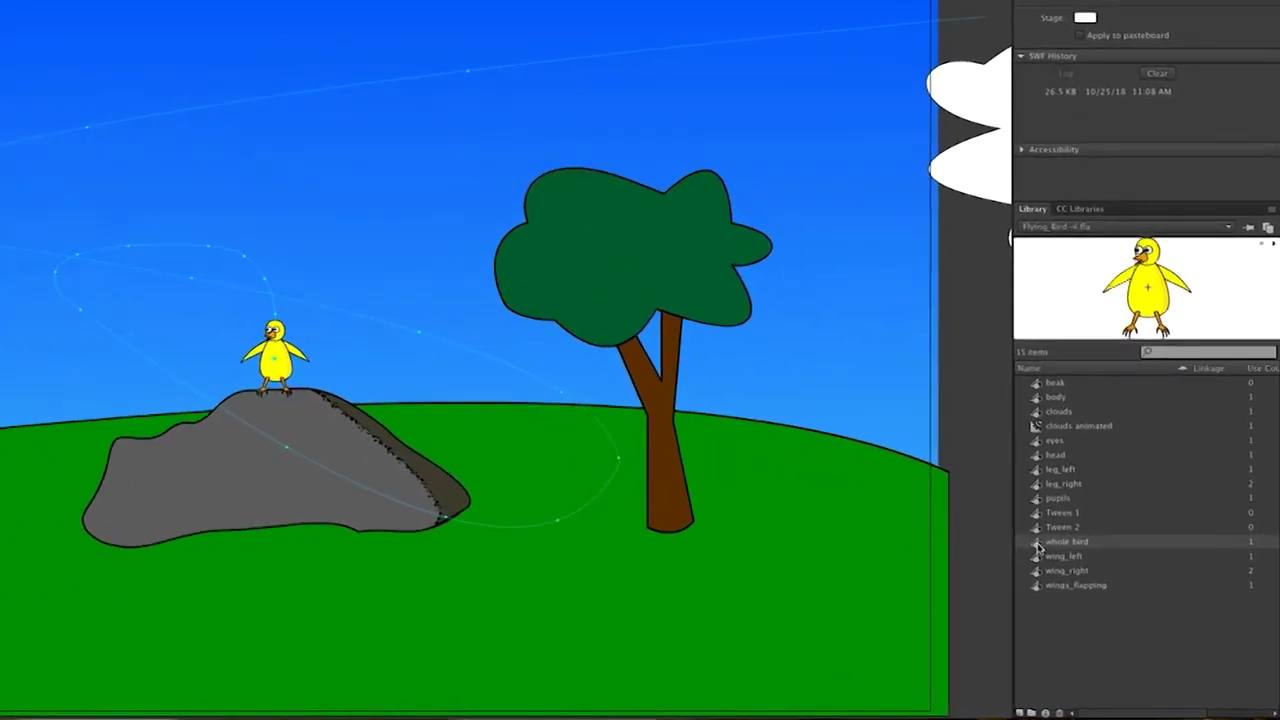
double_click(1030, 540)
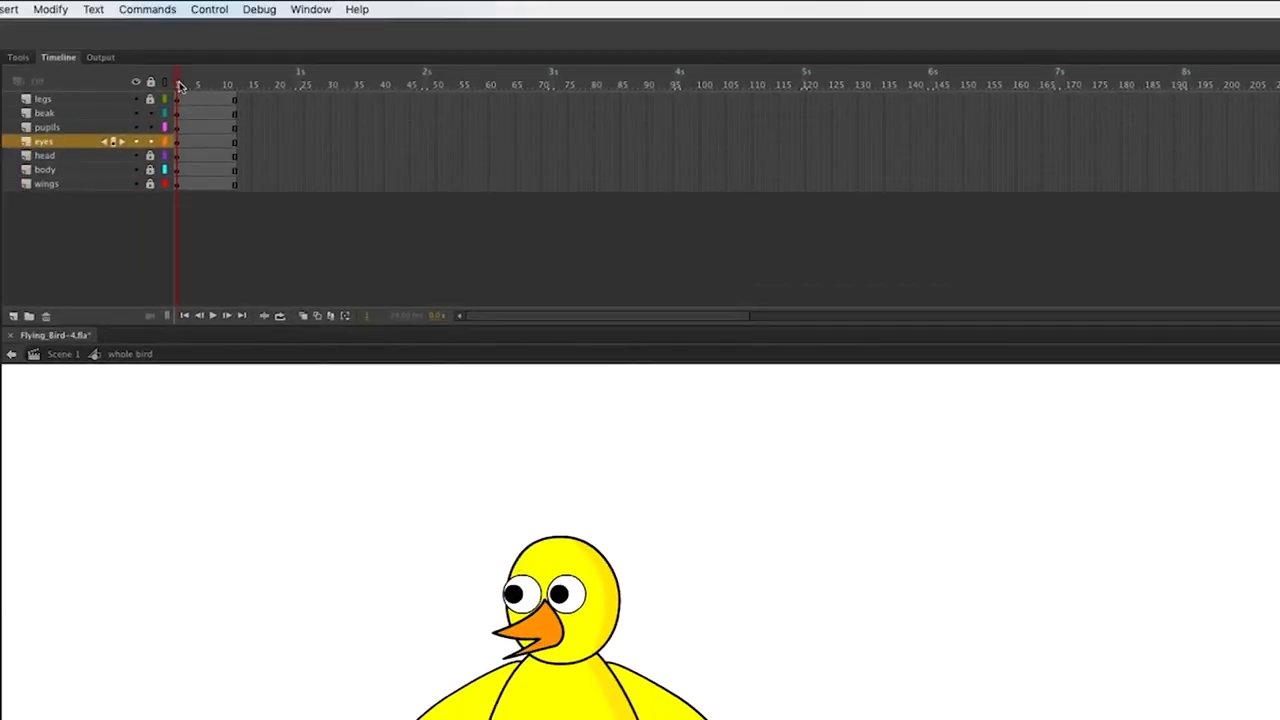
Extend all layers of the whole bird symbol, from legs to wings, to frame 240.
mouse_move(180, 85)
left_mouse_down()
mouse_move(236, 85)
mouse_move(176, 85)
left_mouse_up()
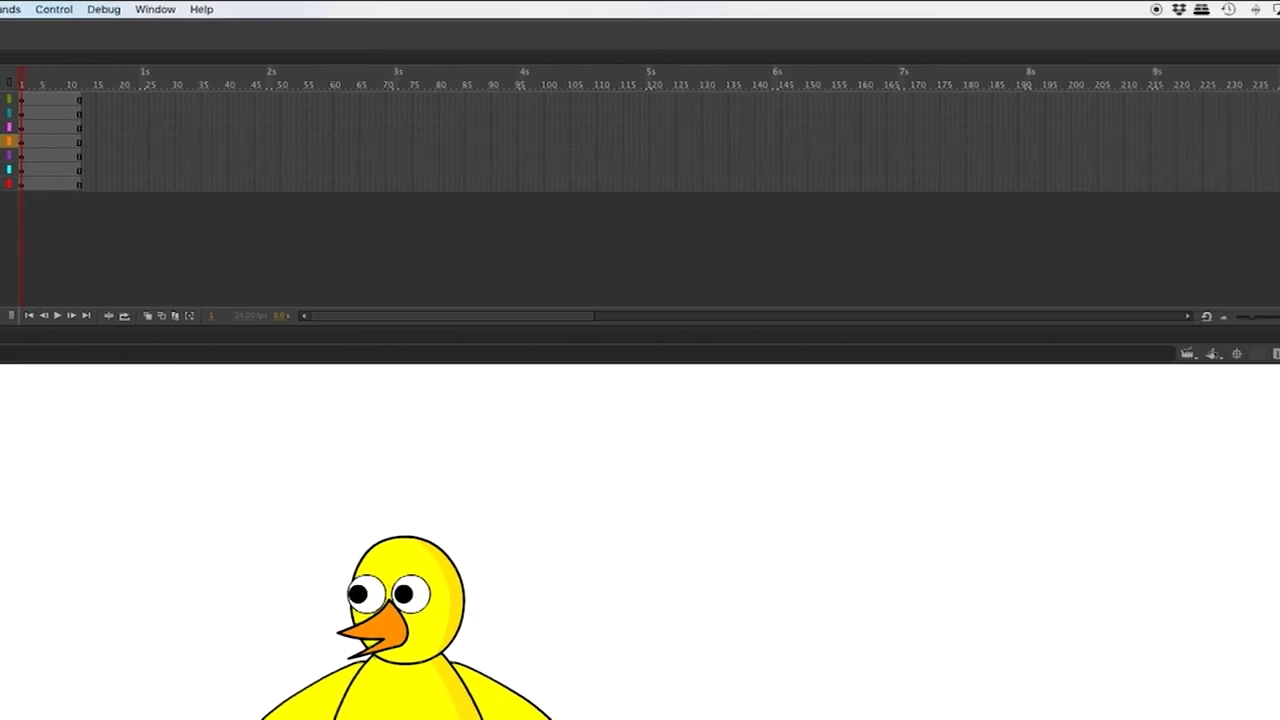
left_click_drag(1217, 115, 1218, 190)
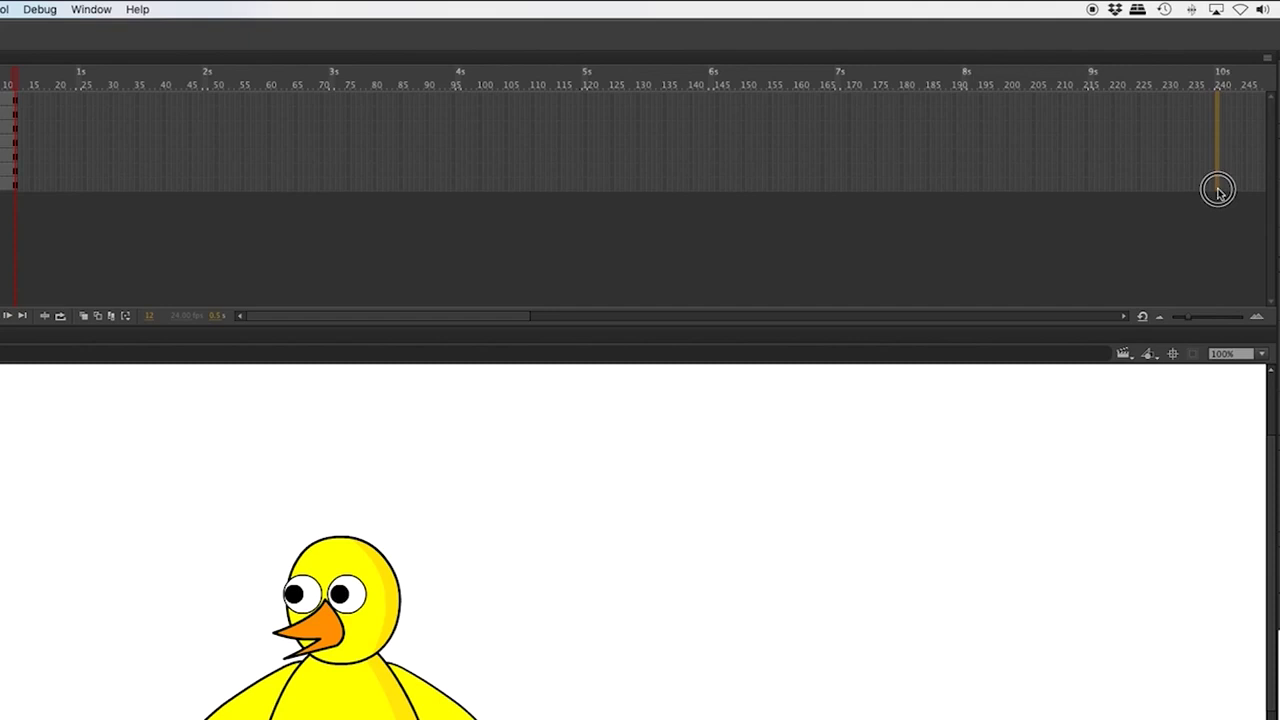
left_click_drag(1218, 190, 1219, 192)
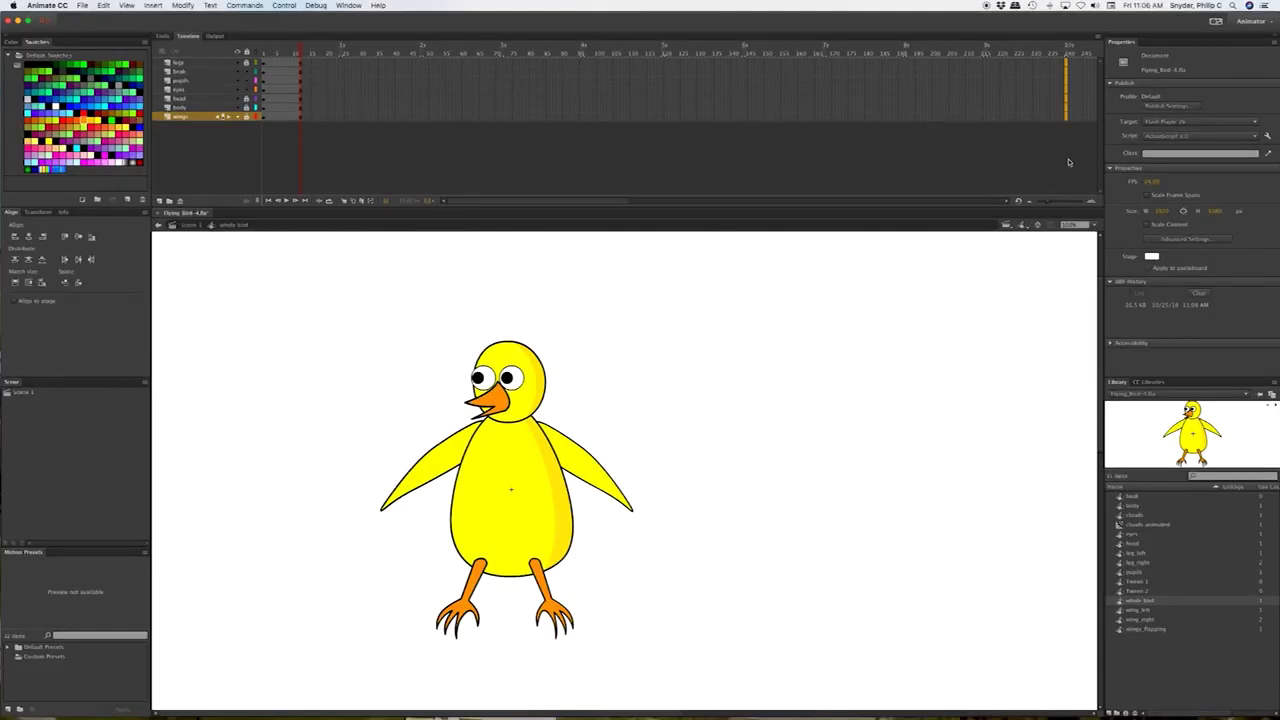
left_click(1068, 162)
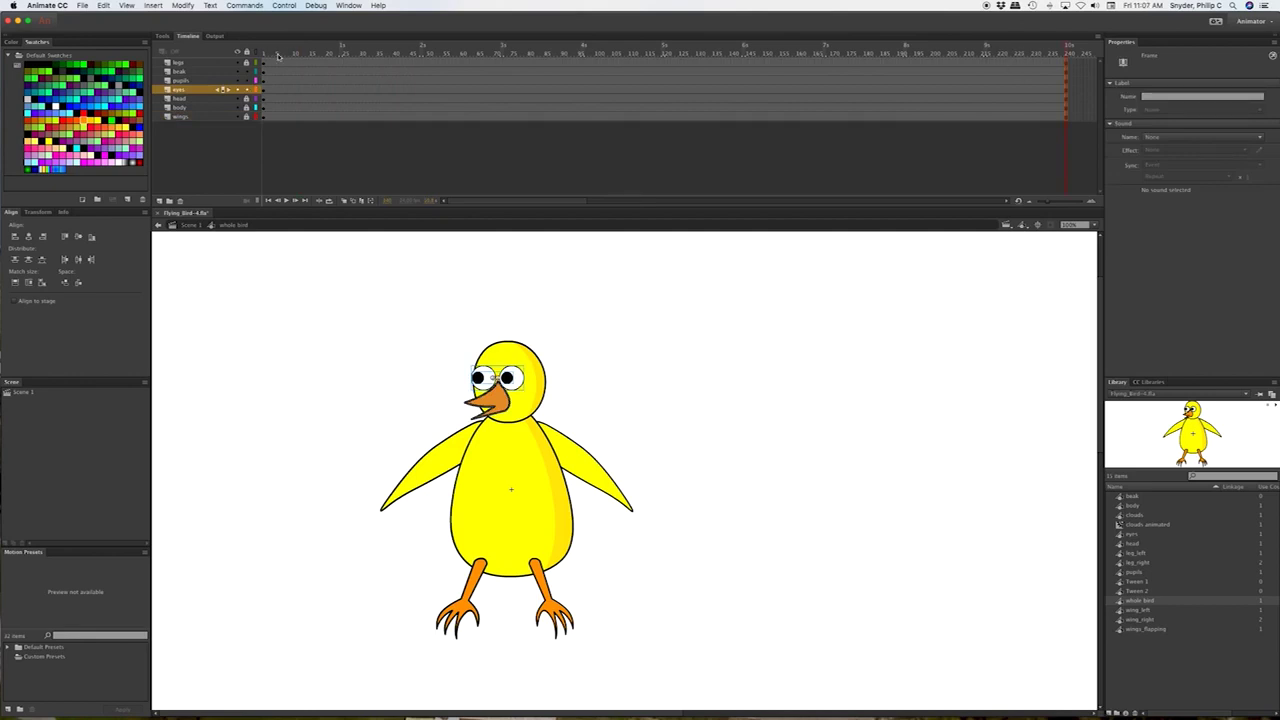
Return to Scene 1 and scrub to frame 96 to check the bird's close-up position.
left_click_drag(278, 57, 348, 75)
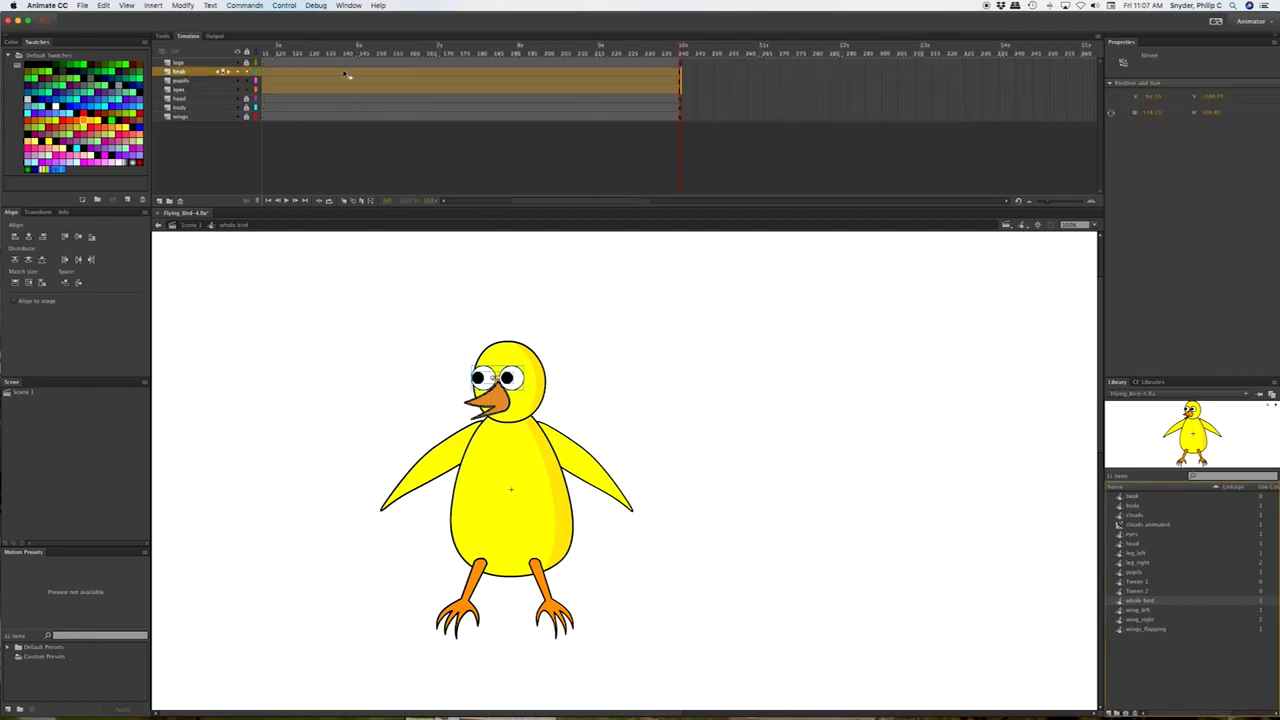
left_click(190, 226)
left_click_drag(268, 46, 583, 55)
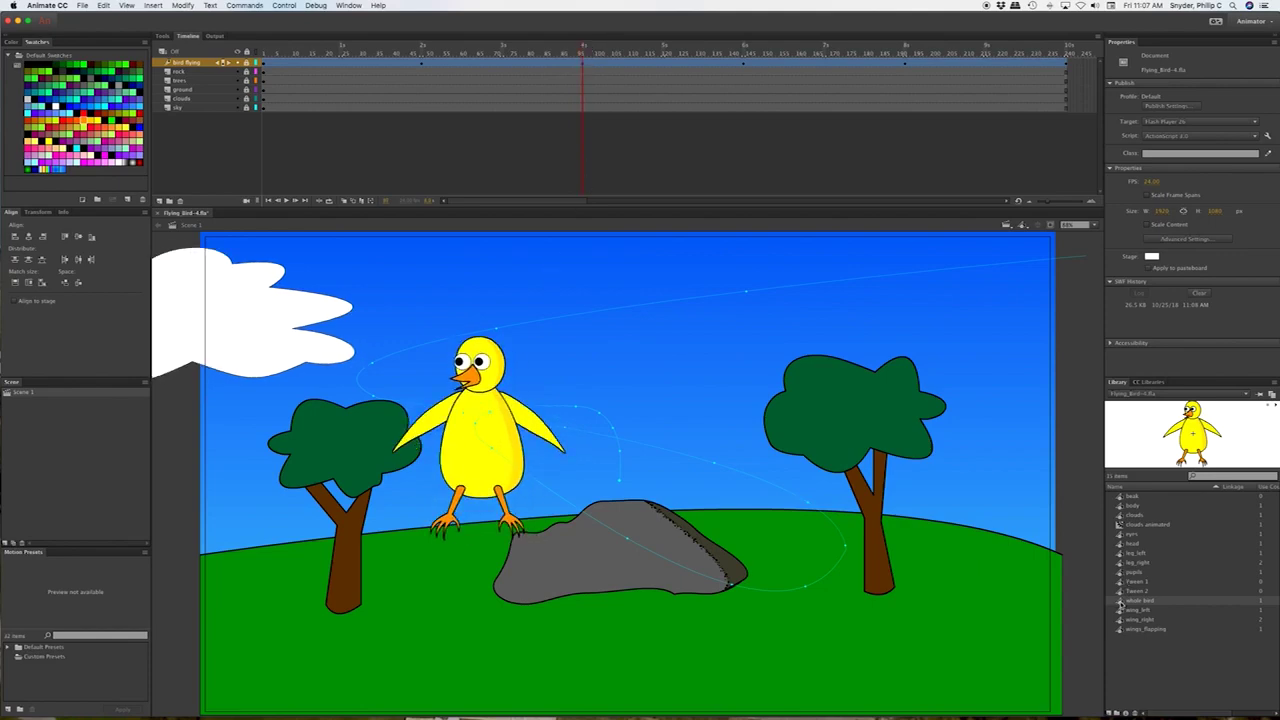
Reopen the whole bird symbol and leave only the pupils and eyes layers unlocked.
double_click(1120, 603)
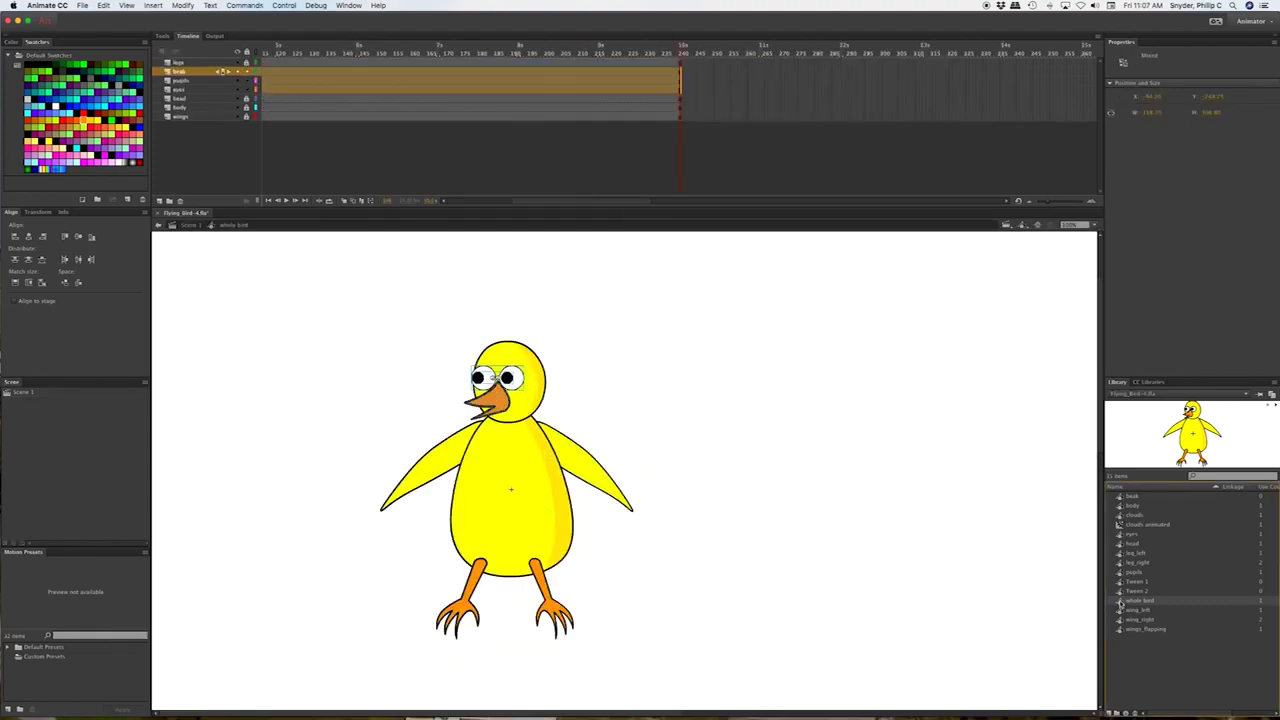
left_click(644, 393)
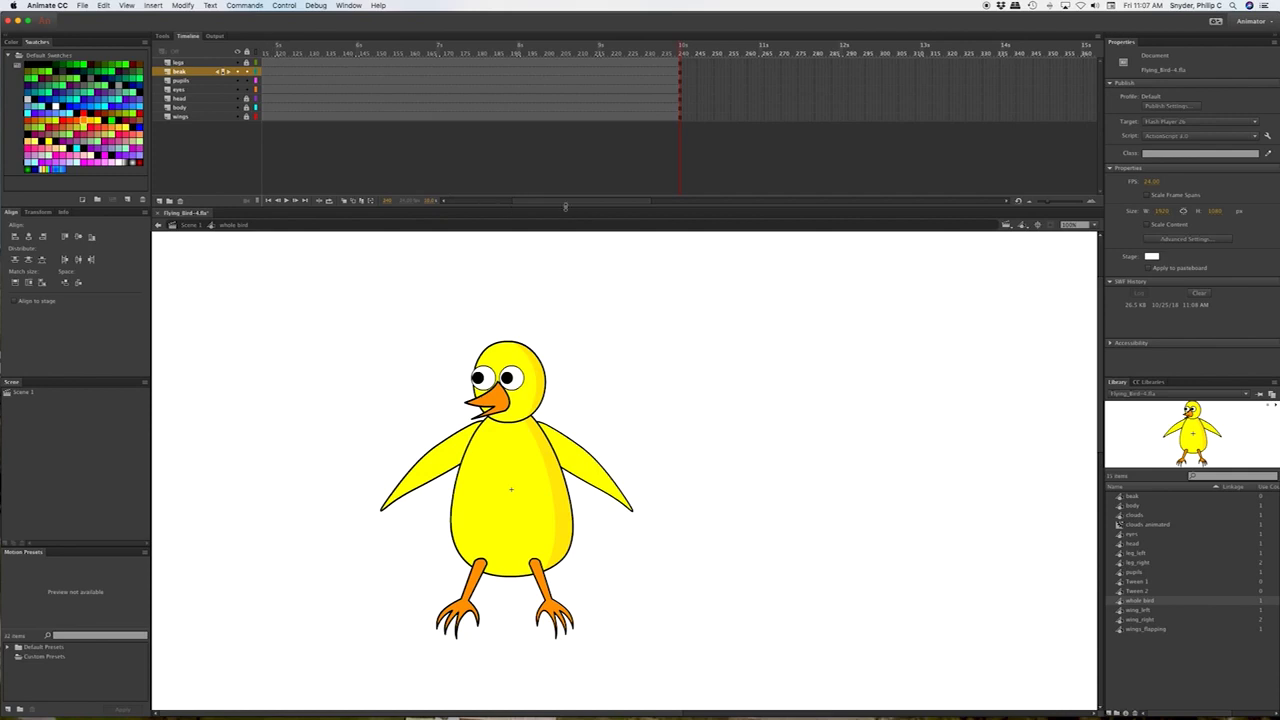
left_click_drag(564, 207, 512, 200)
left_click(200, 80)
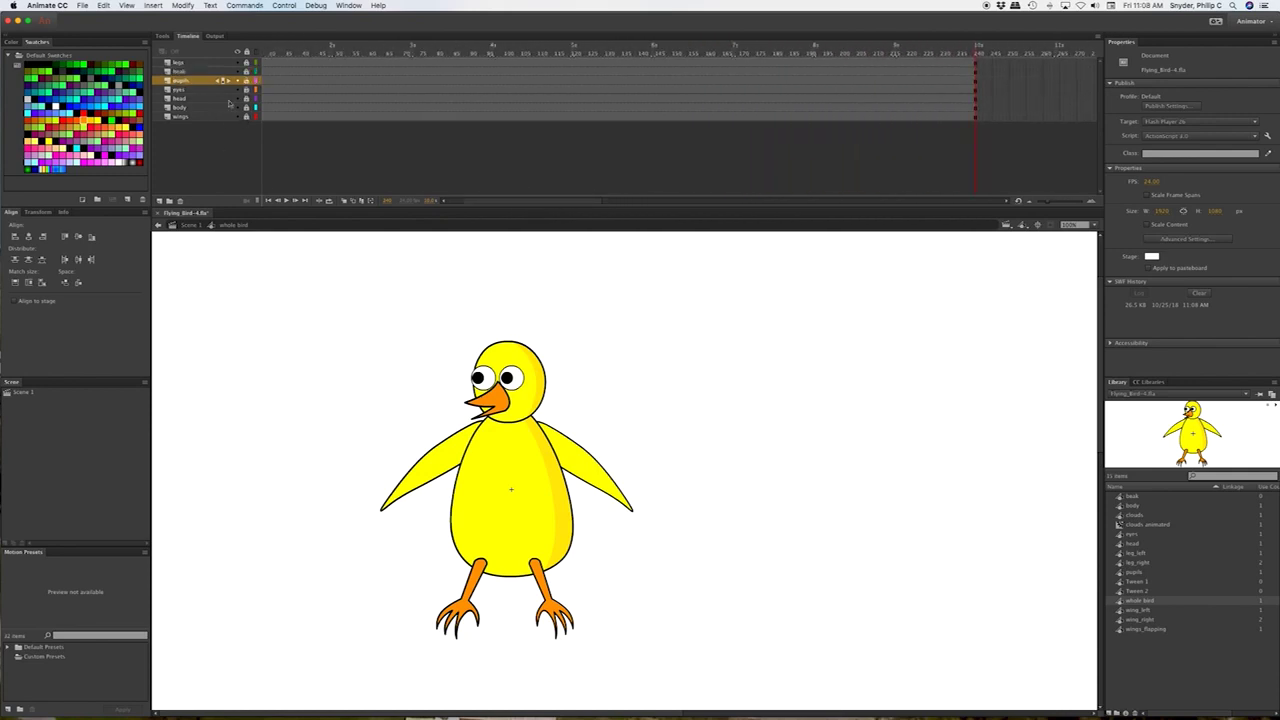
left_click(246, 80)
Insert keyframes at frames 96 and 102 on the beak, pupils and eyes layers.
left_click_drag(1049, 206, 1064, 203)
left_click_drag(503, 204, 535, 203)
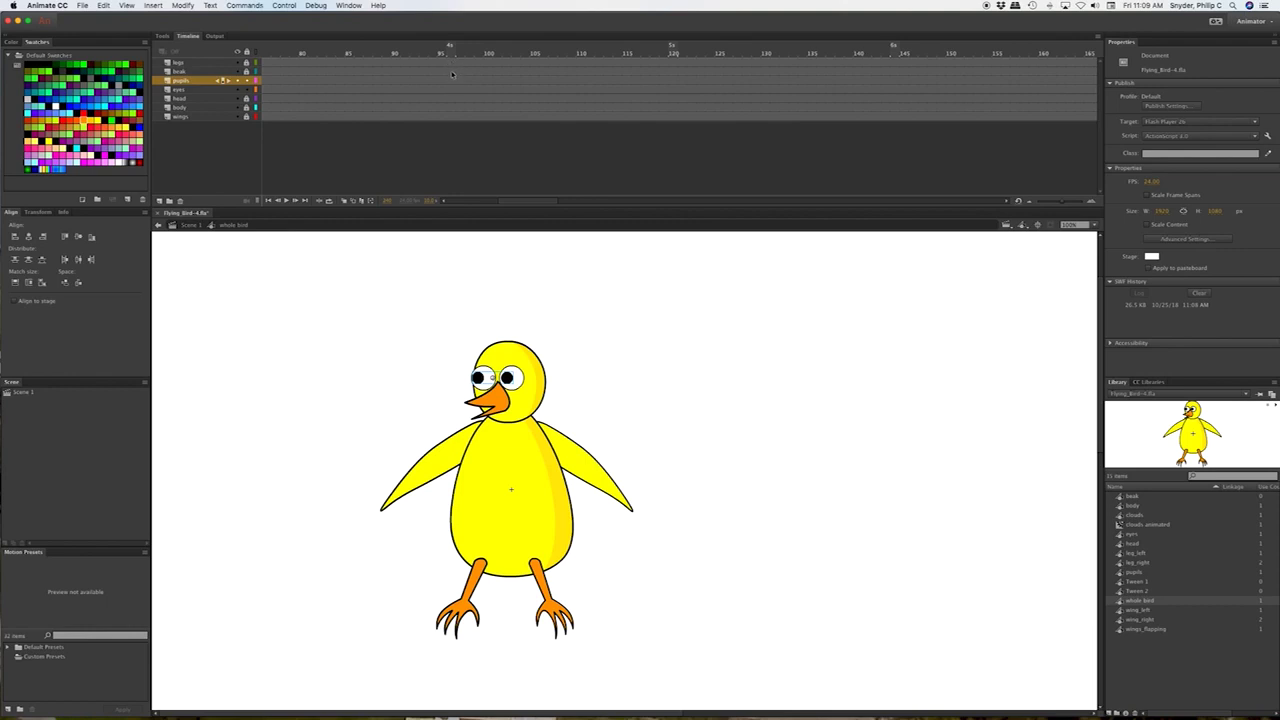
left_click_drag(452, 74, 455, 94)
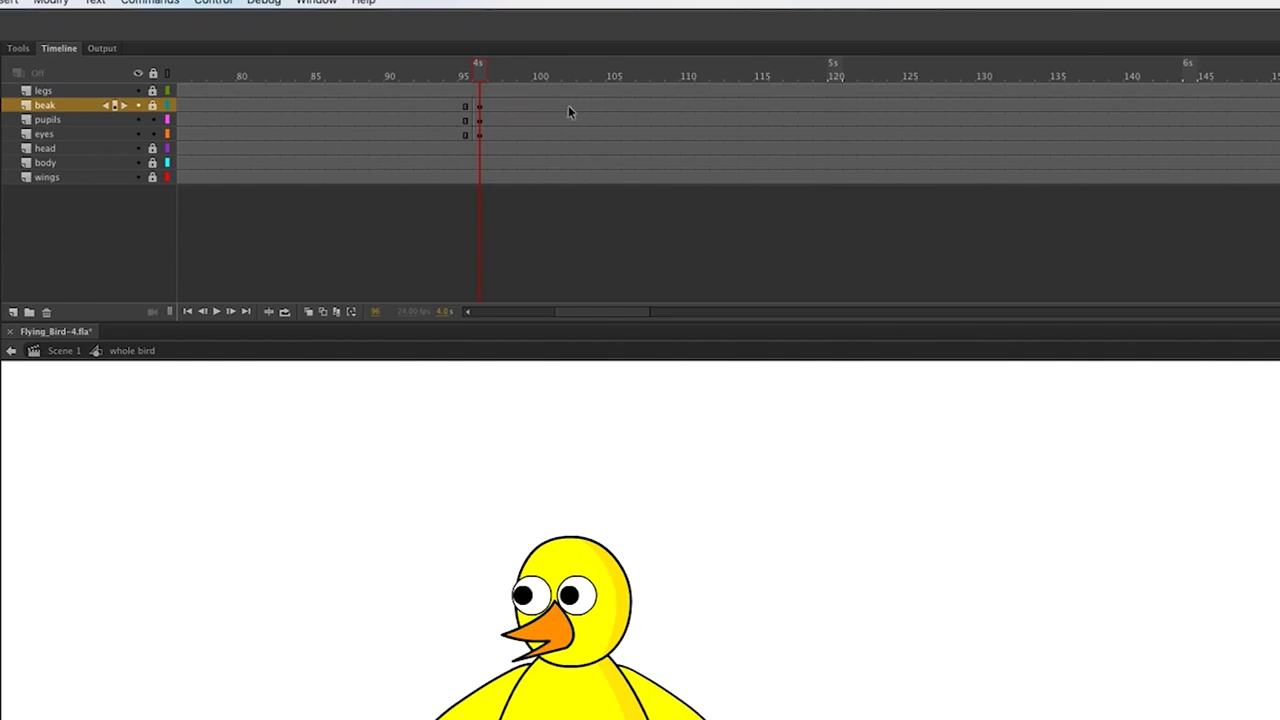
left_click_drag(568, 106, 571, 139)
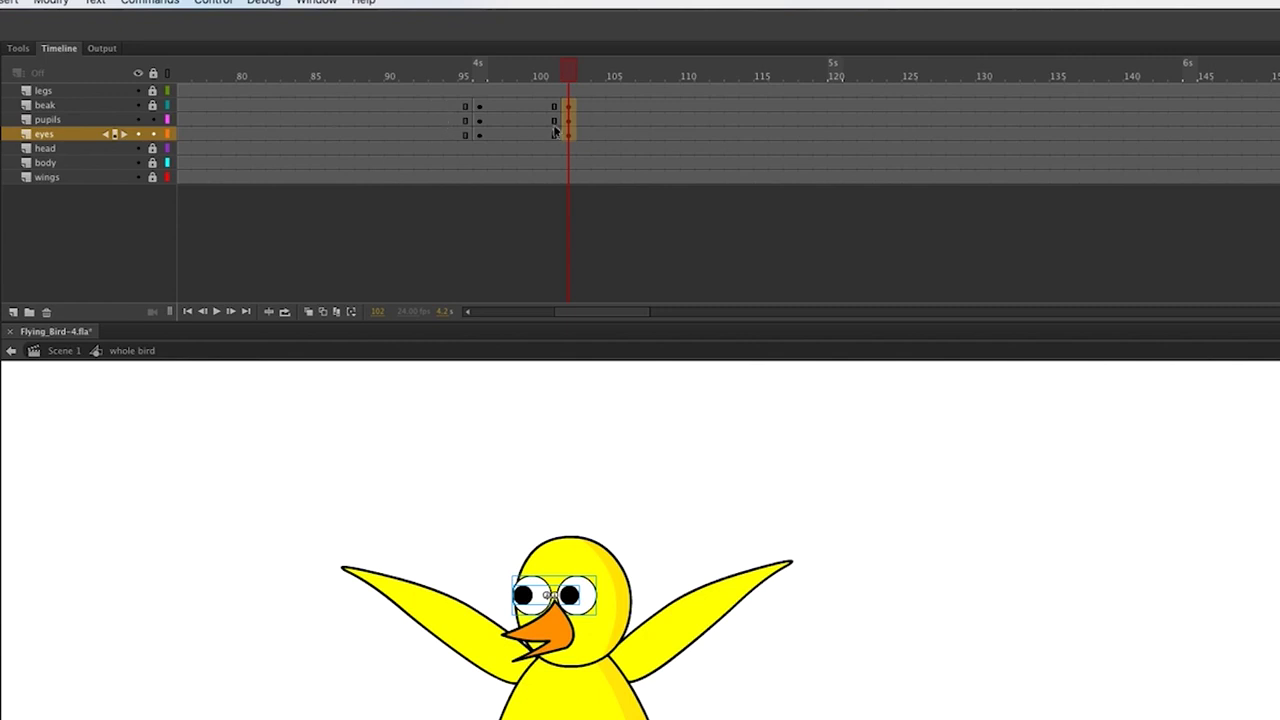
Create classic tweens between frames 96 and 102 on the pupils and eyes layers.
left_click(515, 121)
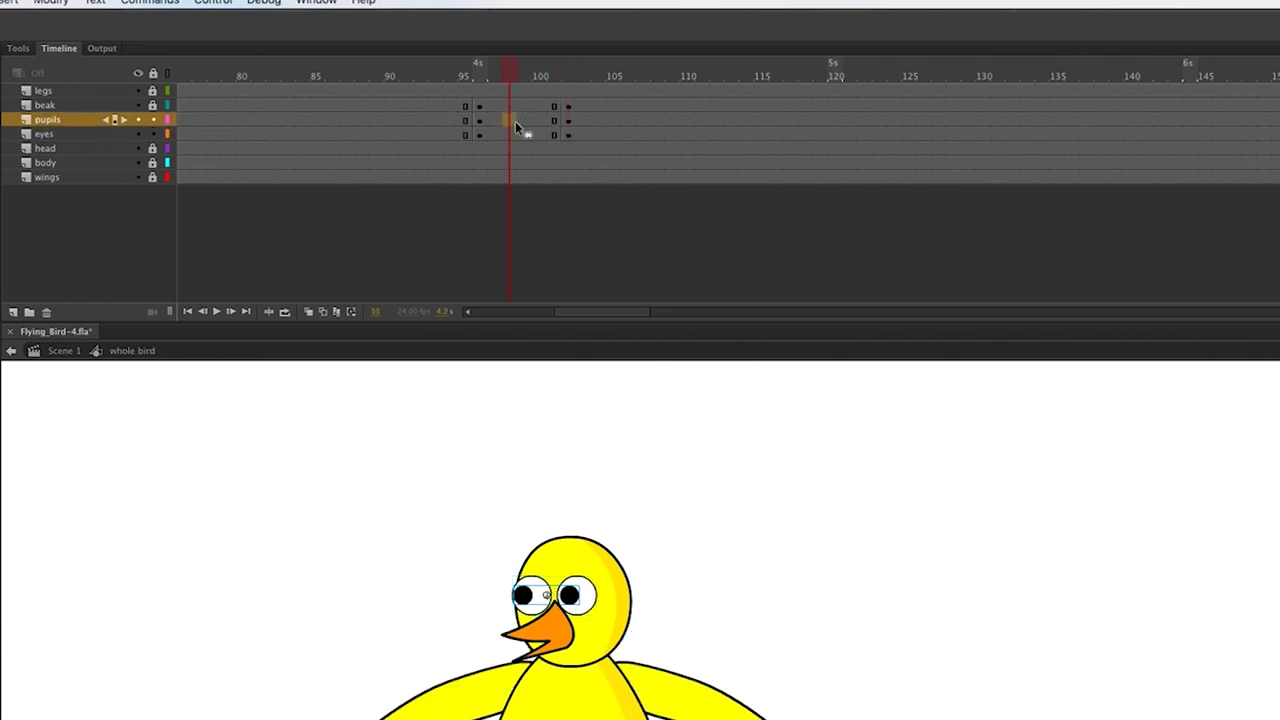
left_click(521, 120)
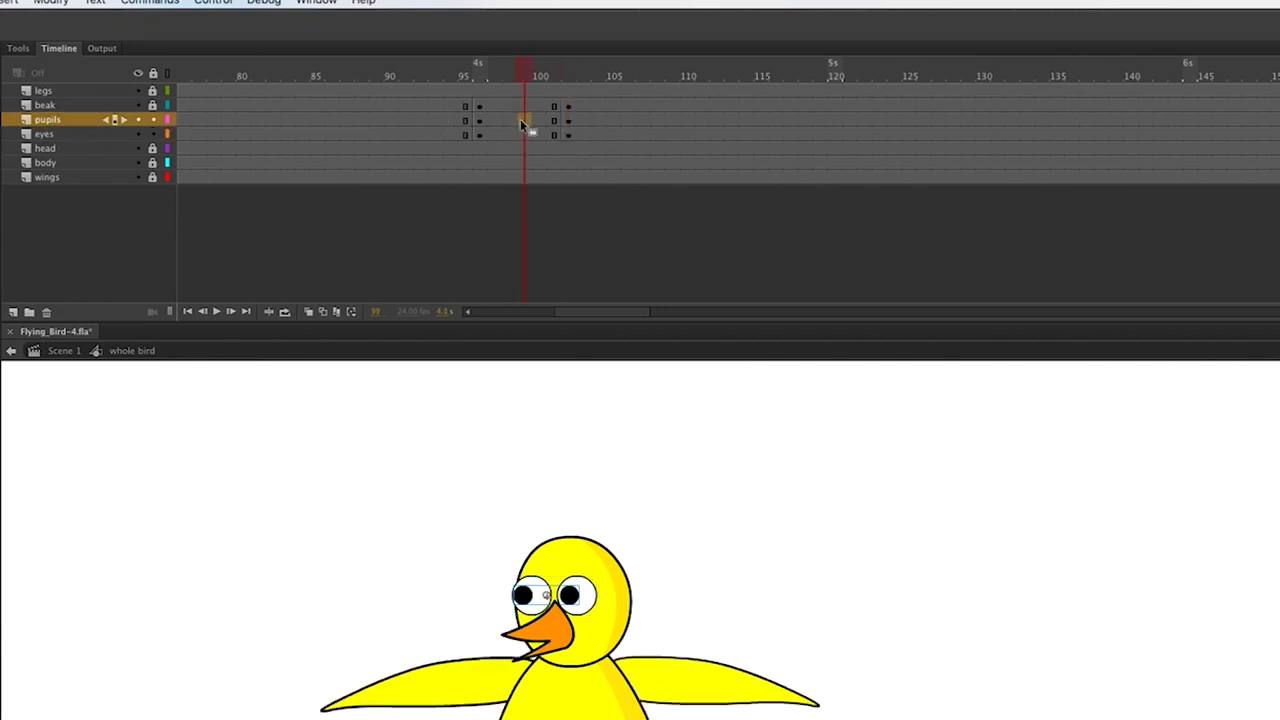
left_click_drag(520, 121, 527, 134)
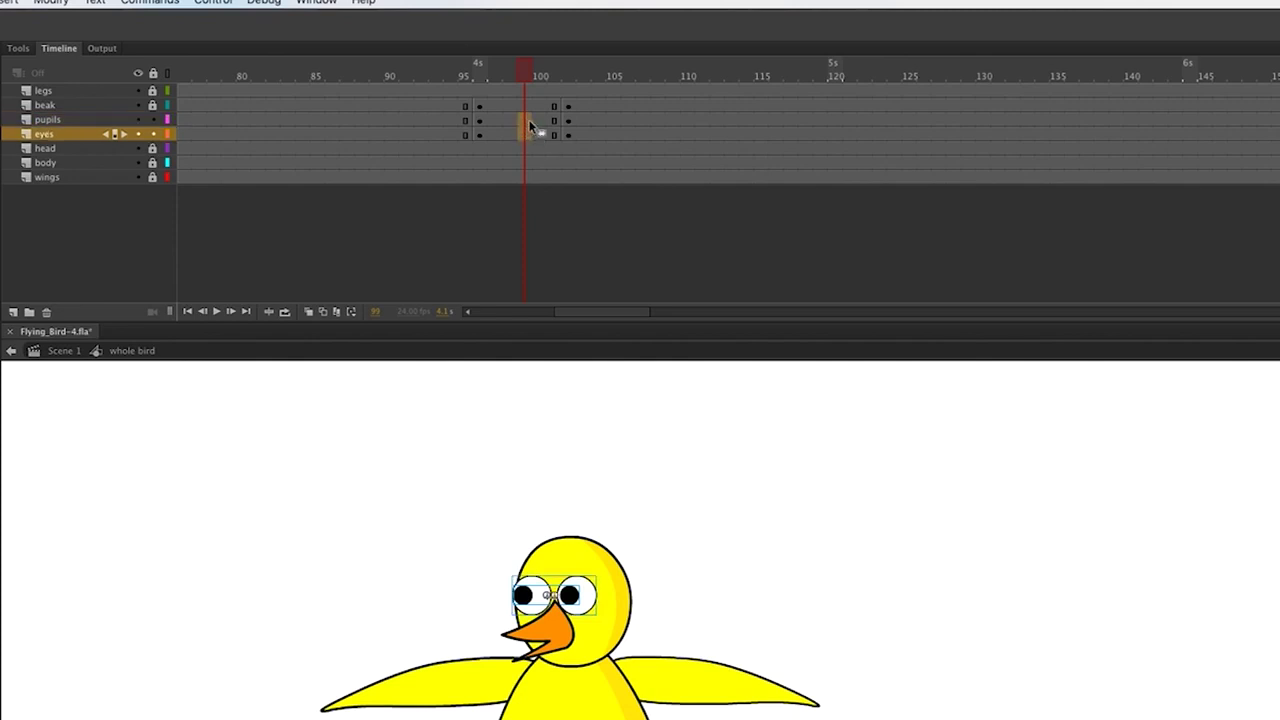
right_click(530, 125)
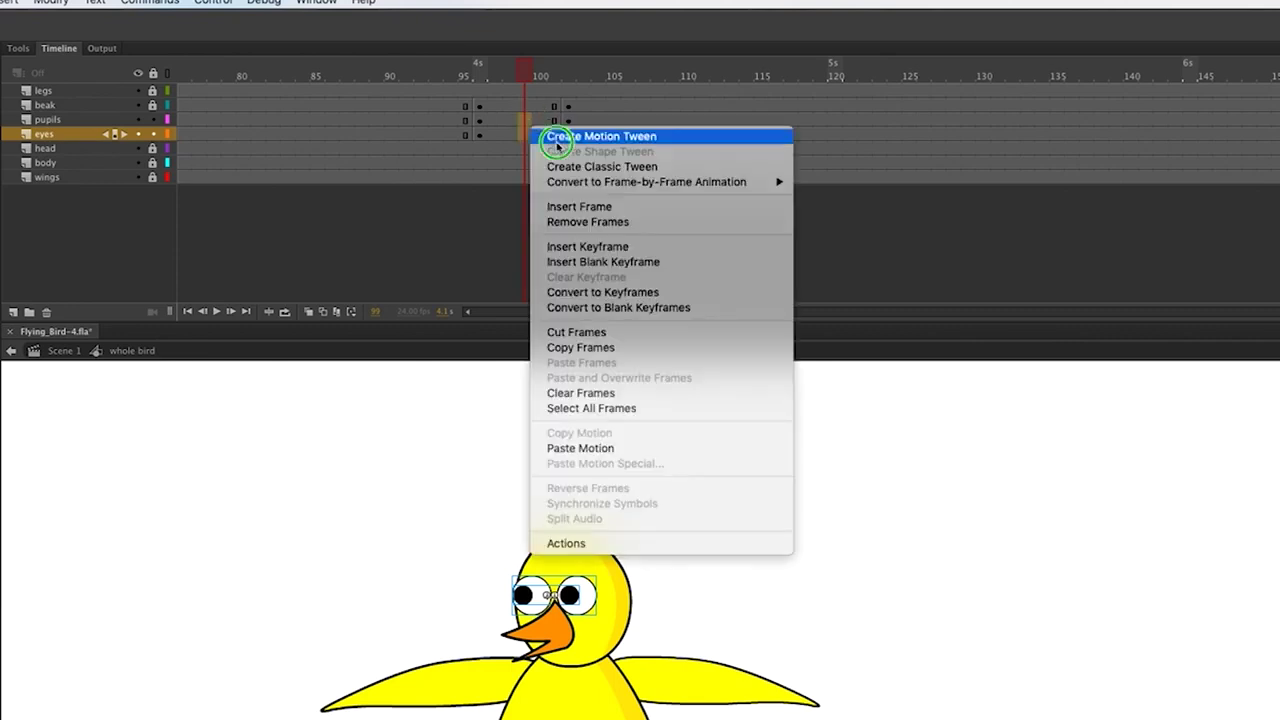
left_click(578, 170)
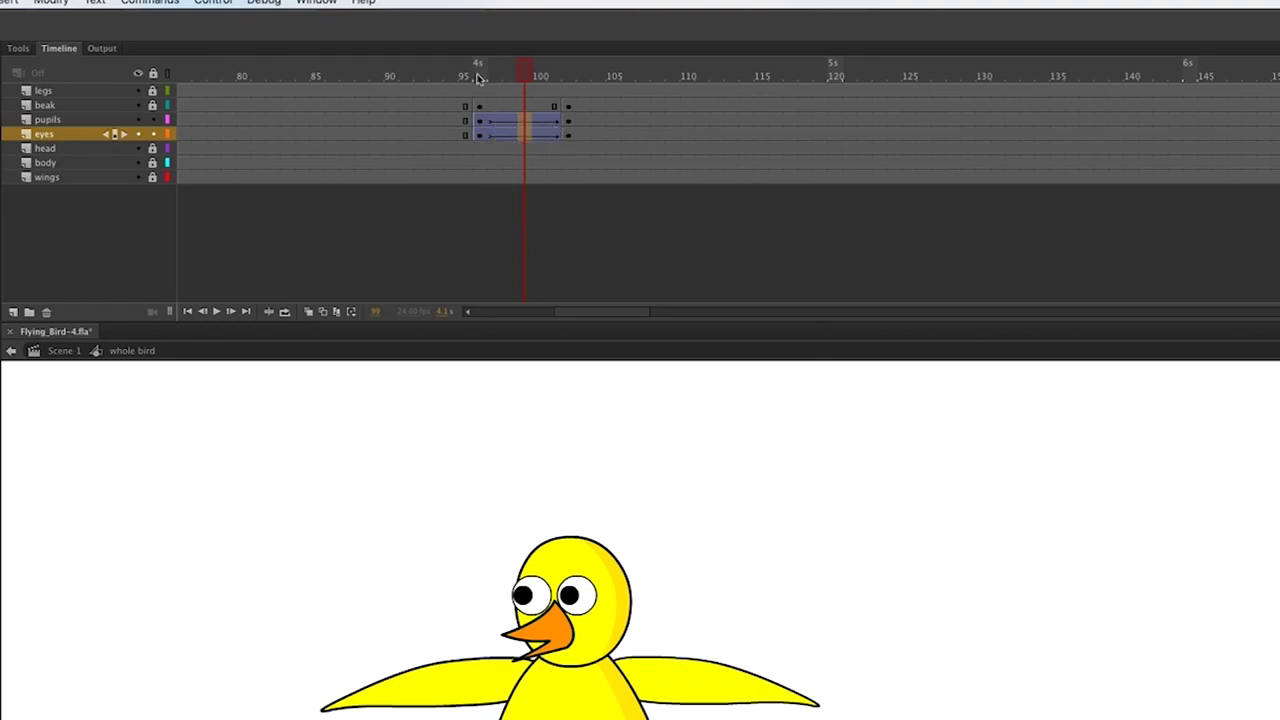
At frame 102, shift the eyes and pupils together to the right until they reach the head's right edge.
left_click(480, 121)
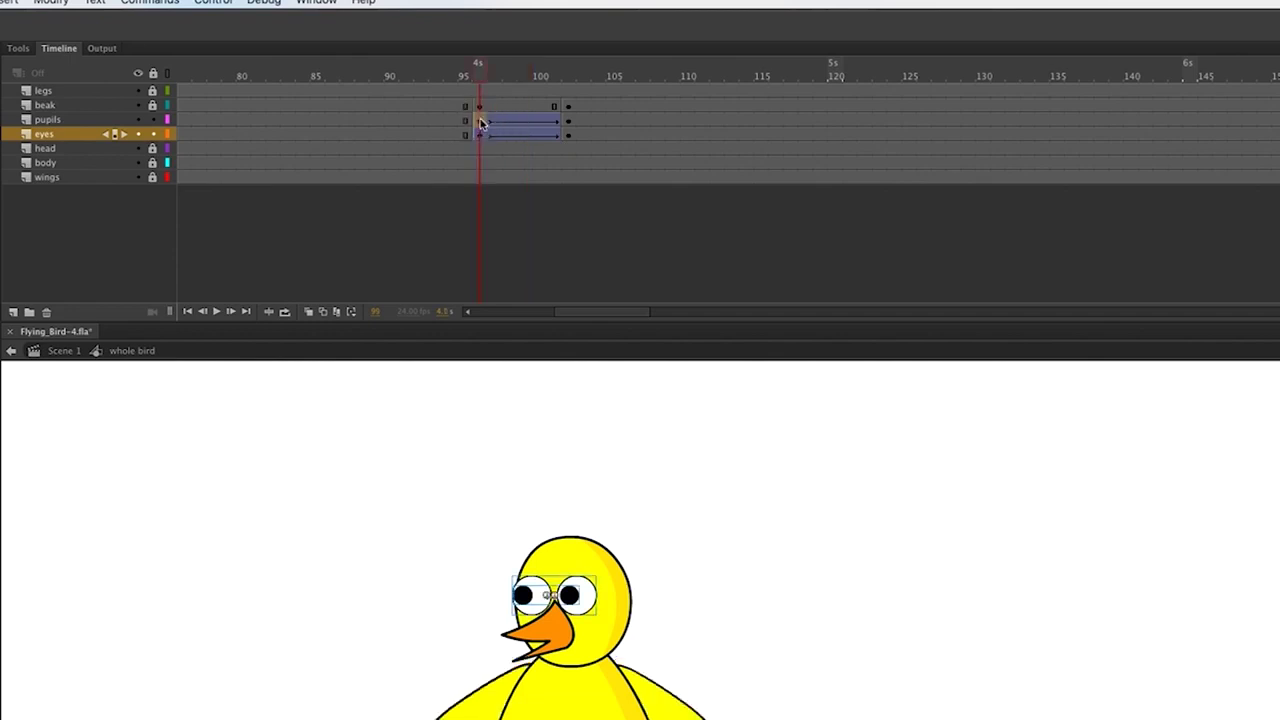
left_click(479, 136)
left_click_drag(480, 68, 568, 69)
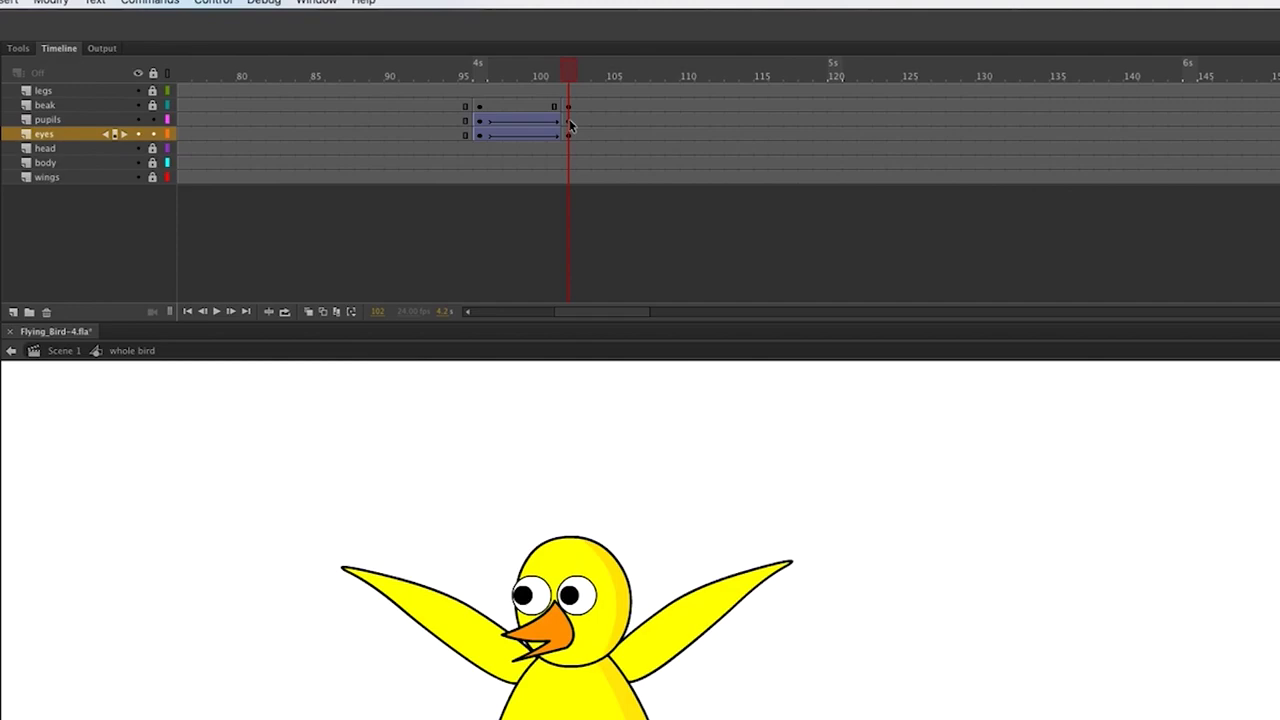
left_click(570, 121)
left_click(574, 133)
left_click_drag(567, 125, 567, 134)
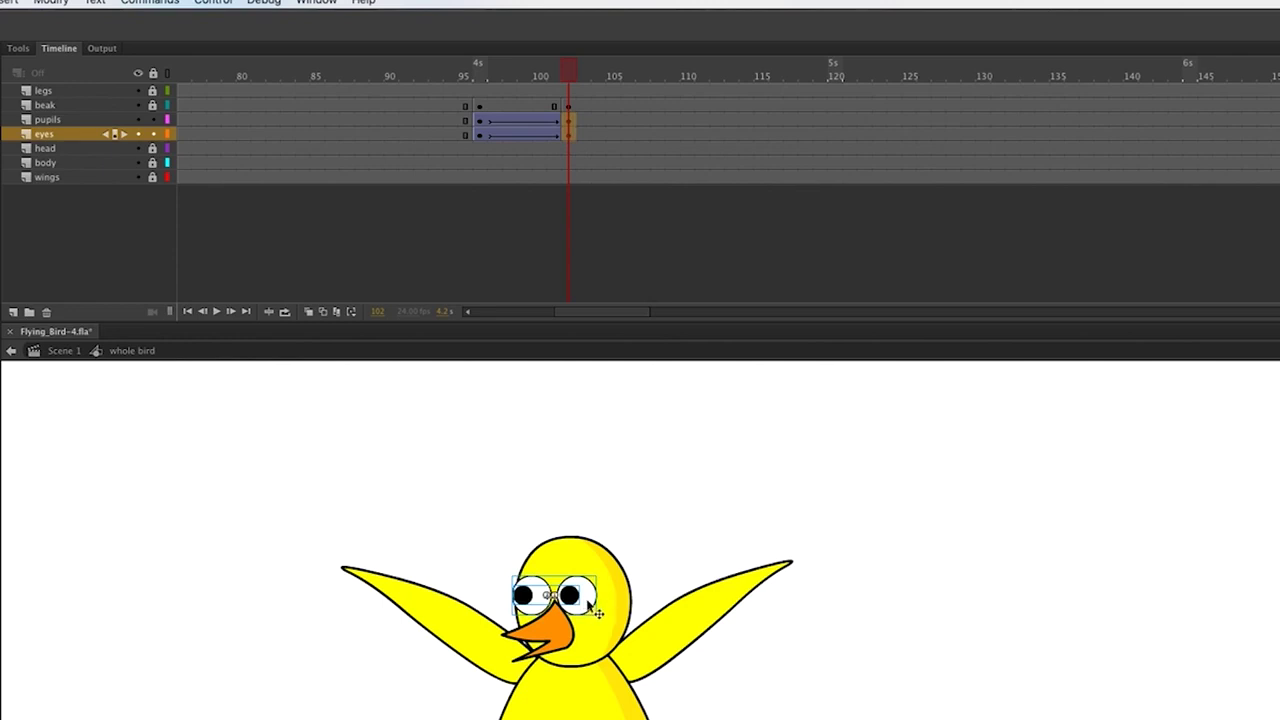
key("Right")
key("Right")
key("Right")
key("Right")
key("Right")
key("Right")
key("Right")
key("Right")
key("Right")
key("Right")
key("Right")
key("Right")
key("Right")
key("Right")
key("Right")
key("Right")
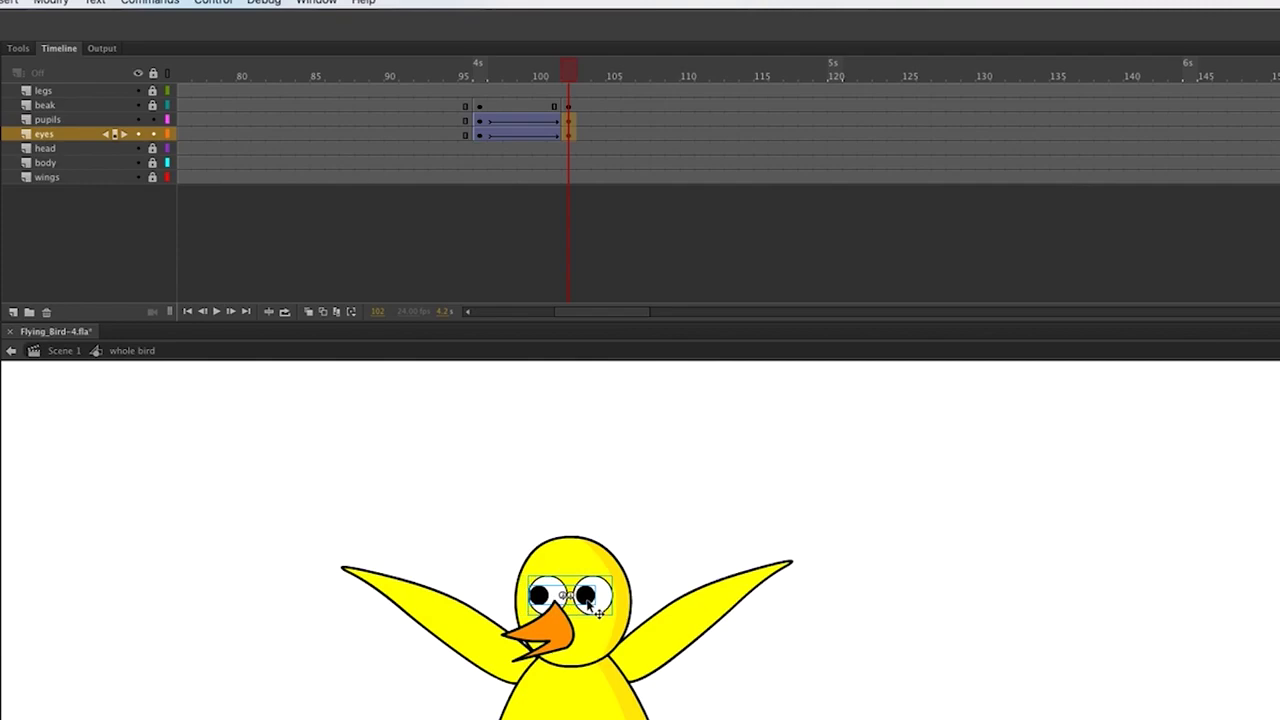
key("Right")
key("Right")
key("Right")
key("Right")
key("Right")
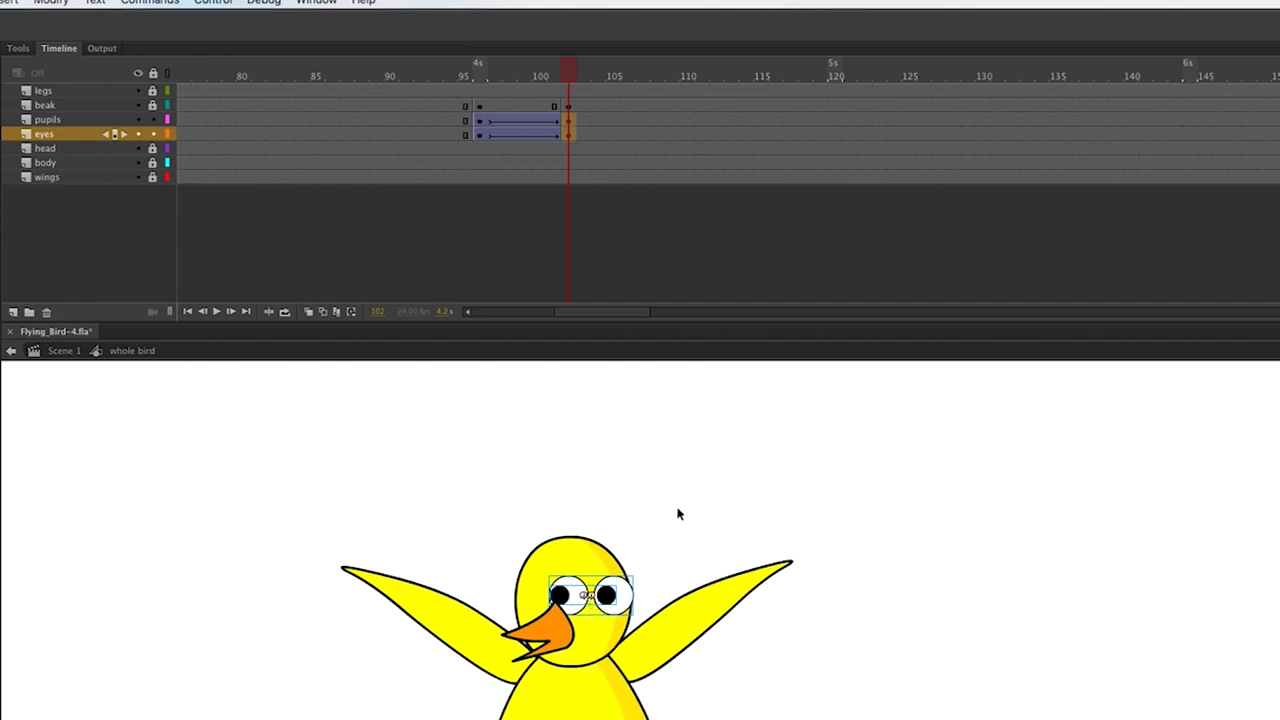
At frame 102, shift only the pupils to the right within the eyes so the bird looks right.
left_click(652, 540)
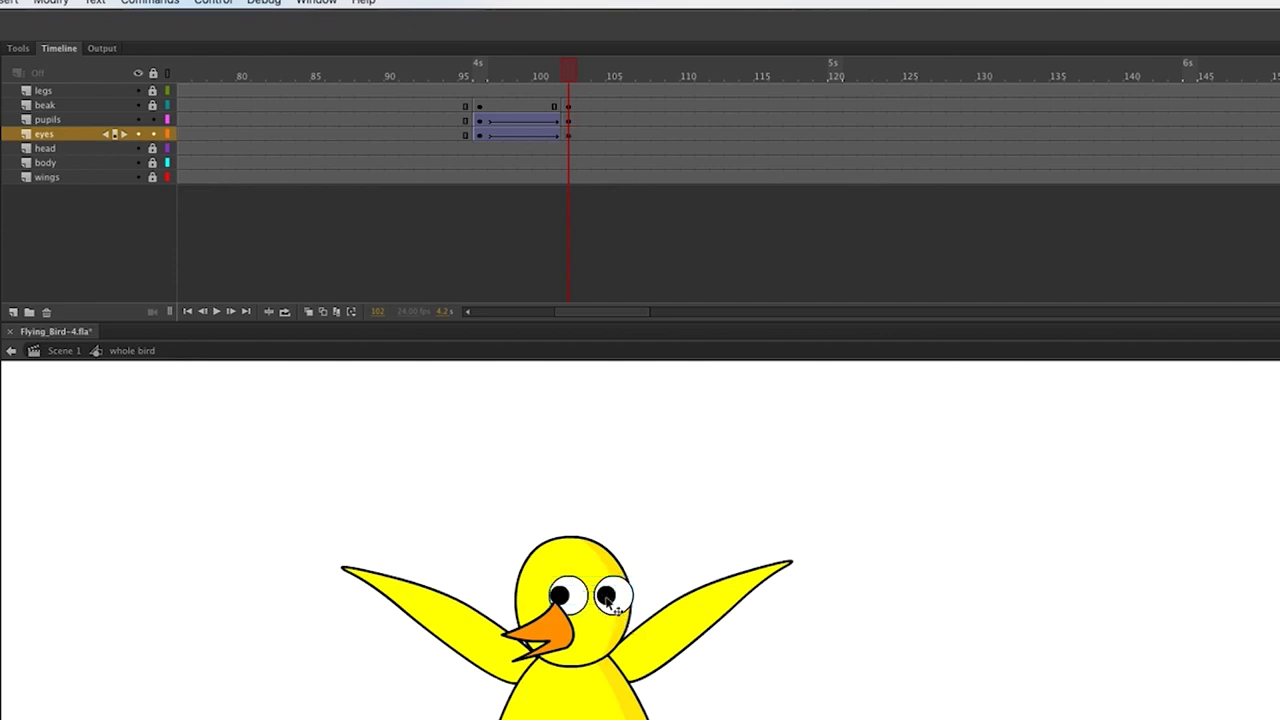
left_click(609, 600)
key("Right")
key("Right")
key("Right")
key("Right")
key("Right")
key("Right")
key("Right")
key("Right")
key("Right")
key("Right")
key("Right")
key("Right")
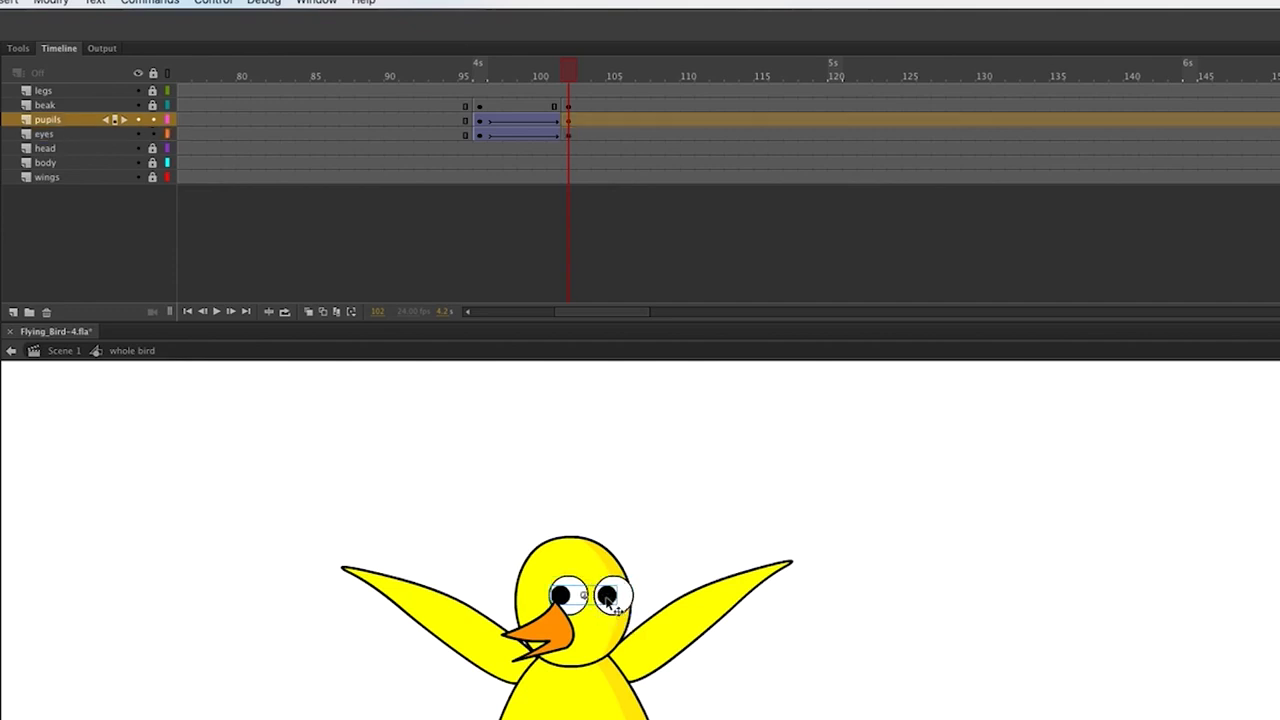
key("Right")
key("Right")
key("Right")
key("Right")
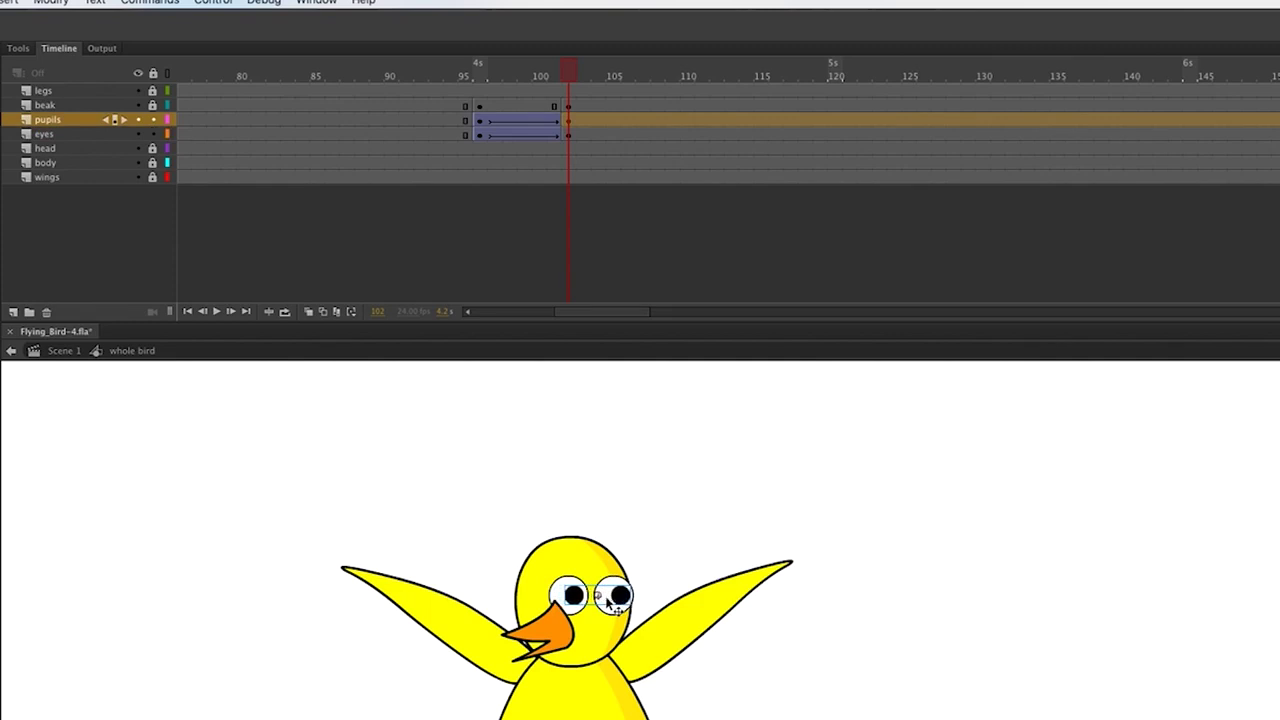
Return to frame 96, lock the pupils and eyes layers, and make the beak layer editable.
left_click(510, 72)
left_click_drag(510, 72, 479, 74)
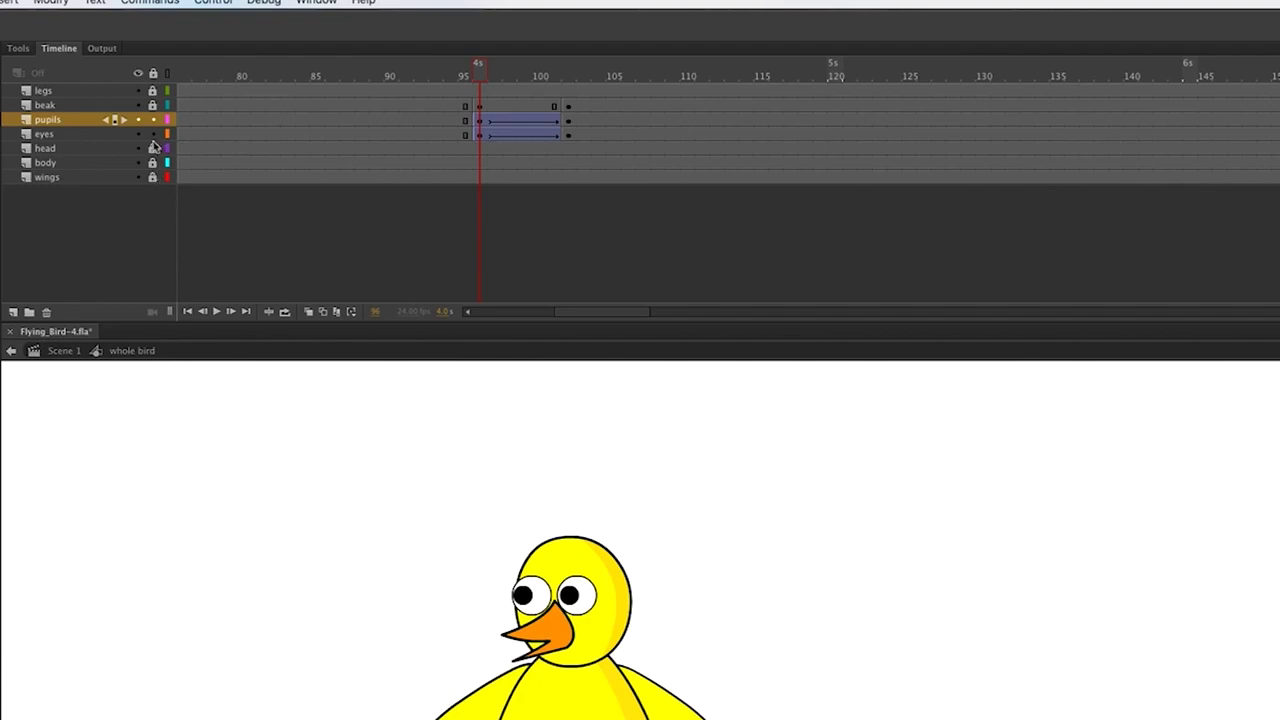
left_click_drag(153, 120, 157, 131)
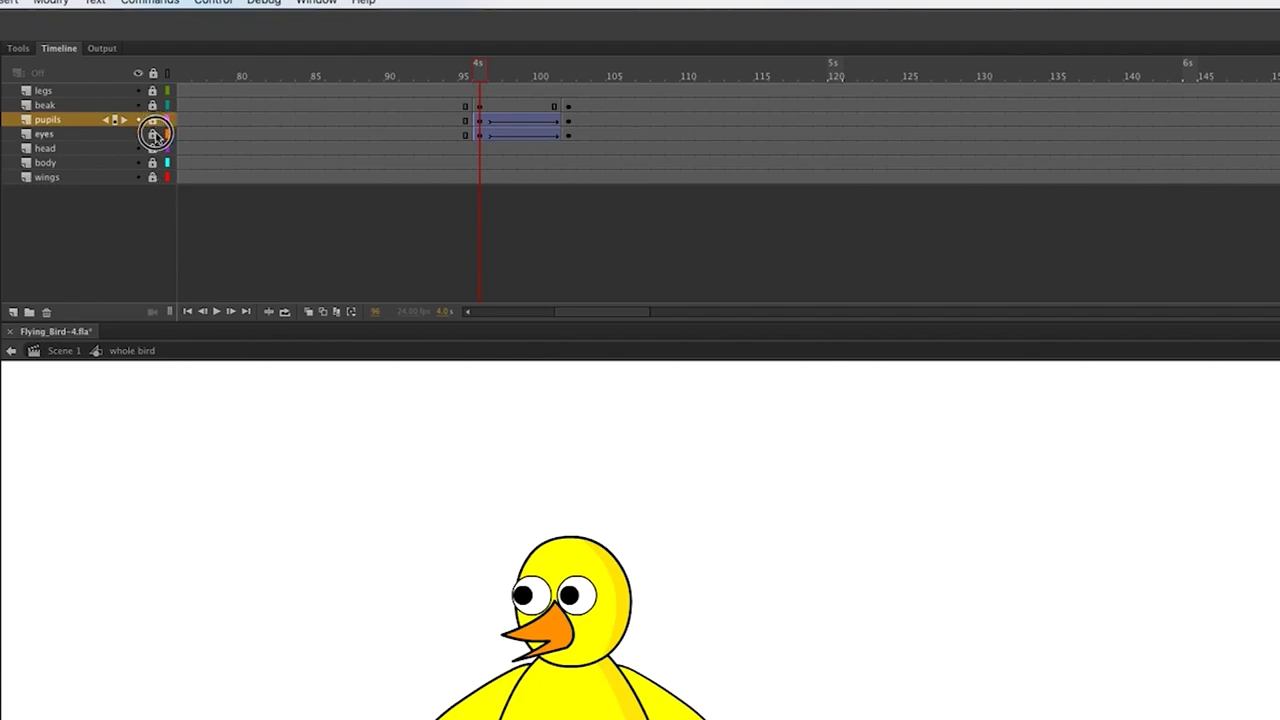
left_click(86, 106)
left_click(536, 260)
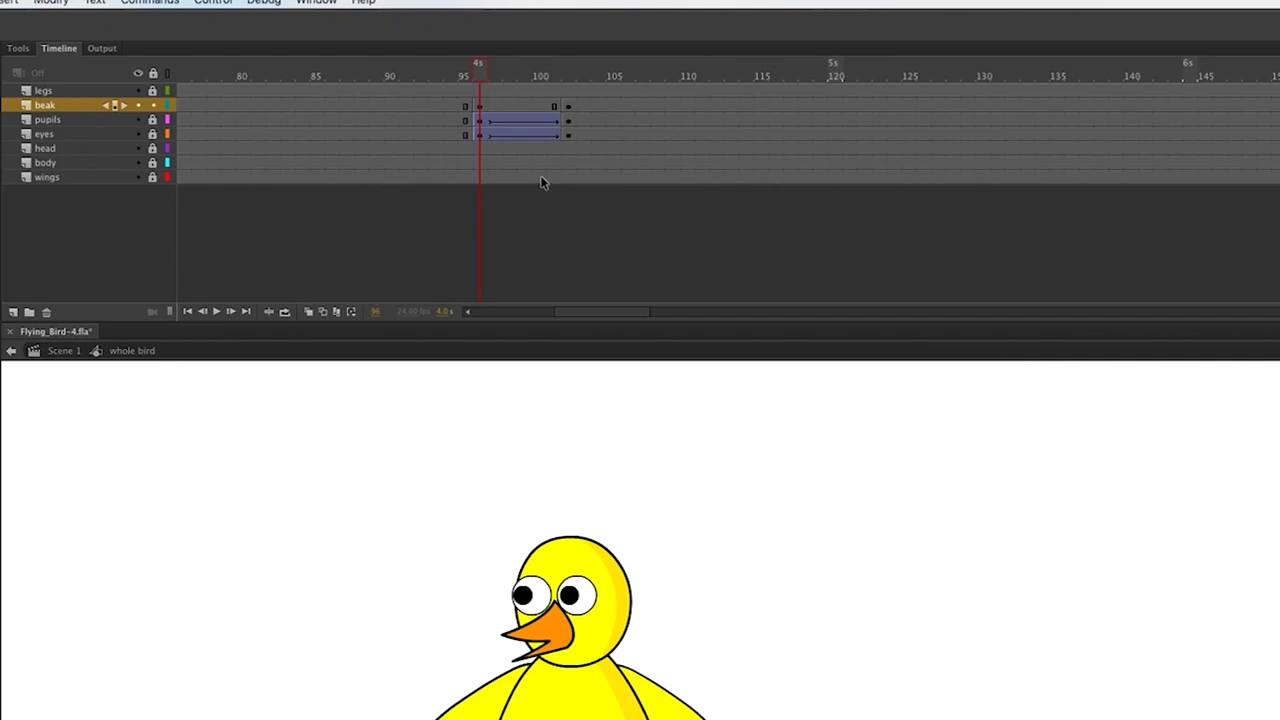
Insert a beak keyframe at frame 98 and create a classic tween from frame 96 to it.
left_click(510, 107)
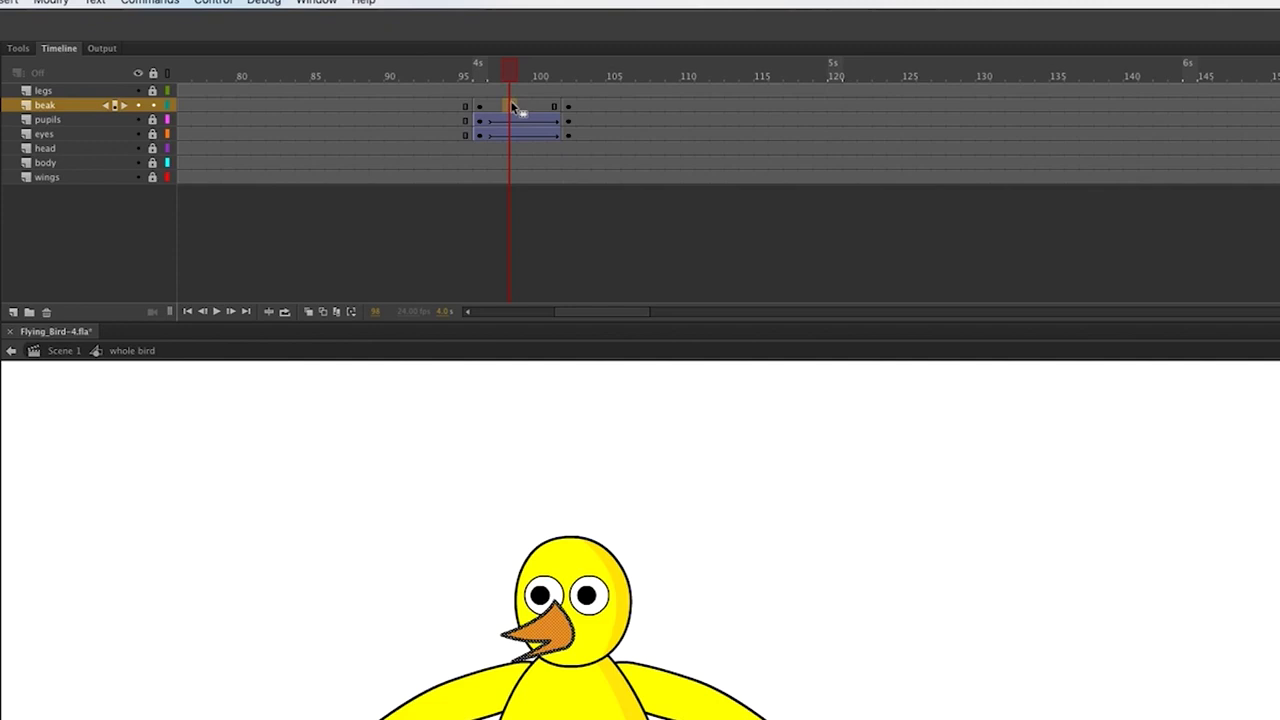
left_click_drag(512, 108, 492, 110)
right_click(492, 110)
left_click(522, 152)
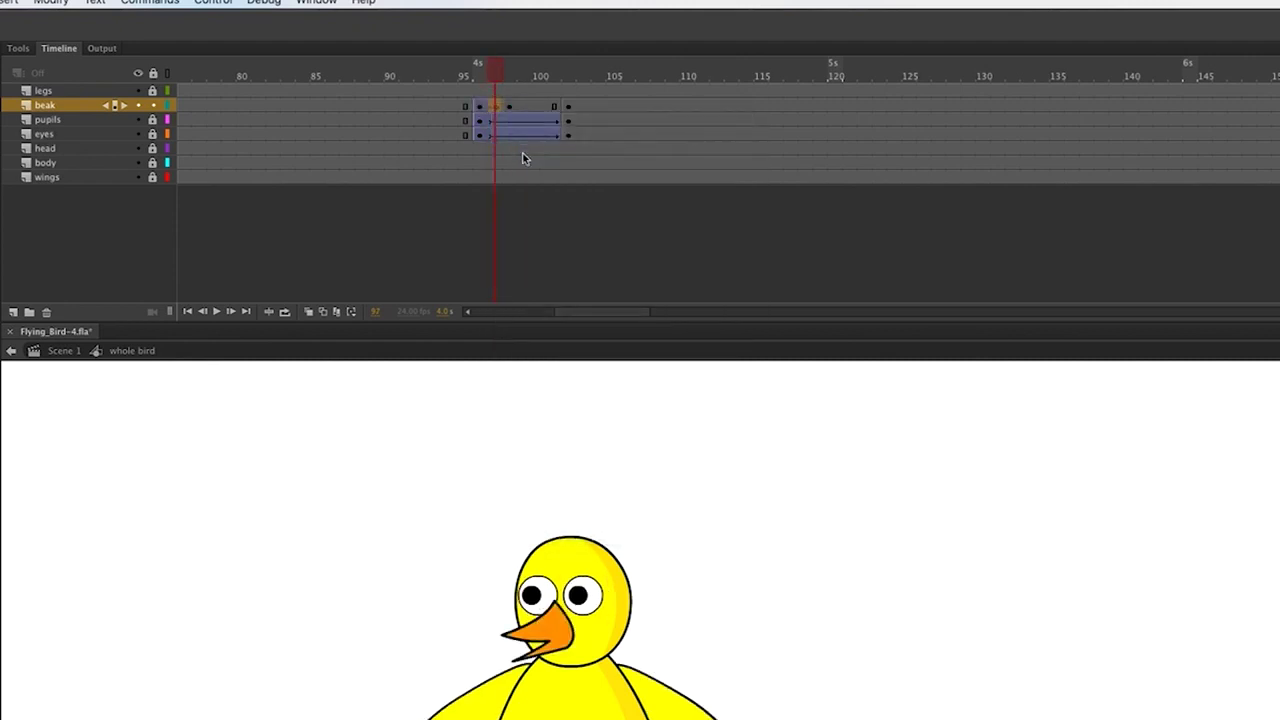
At frame 98, squash the beak horizontally with Free Transform to about half its width, keeping its right edge in place.
left_click(480, 66)
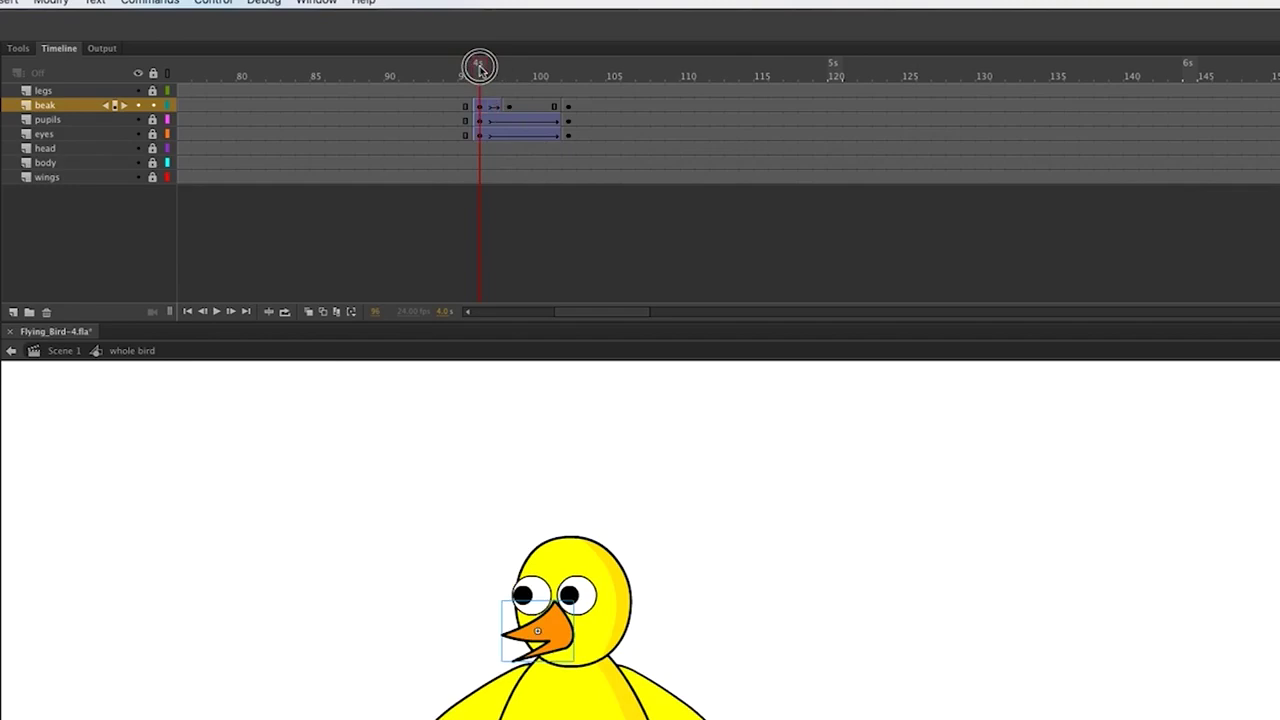
left_click_drag(480, 66, 507, 68)
left_click(509, 106)
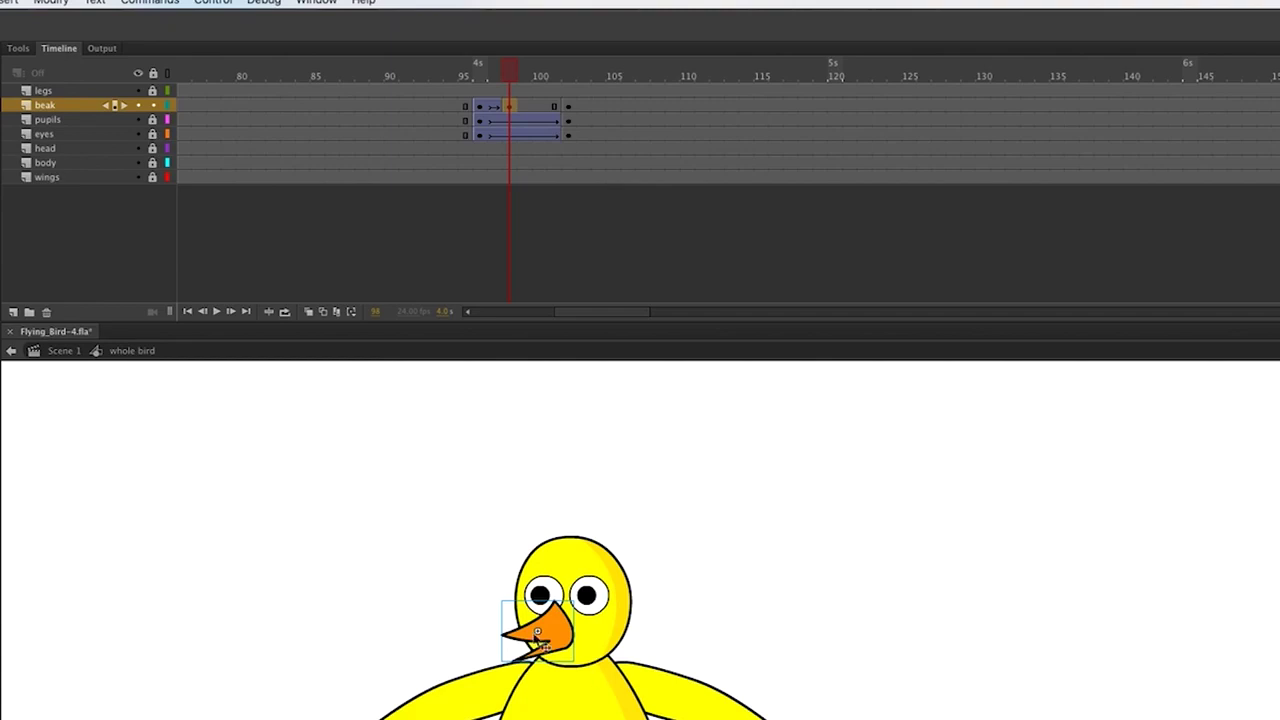
key("q")
left_click_drag(500, 632, 522, 631)
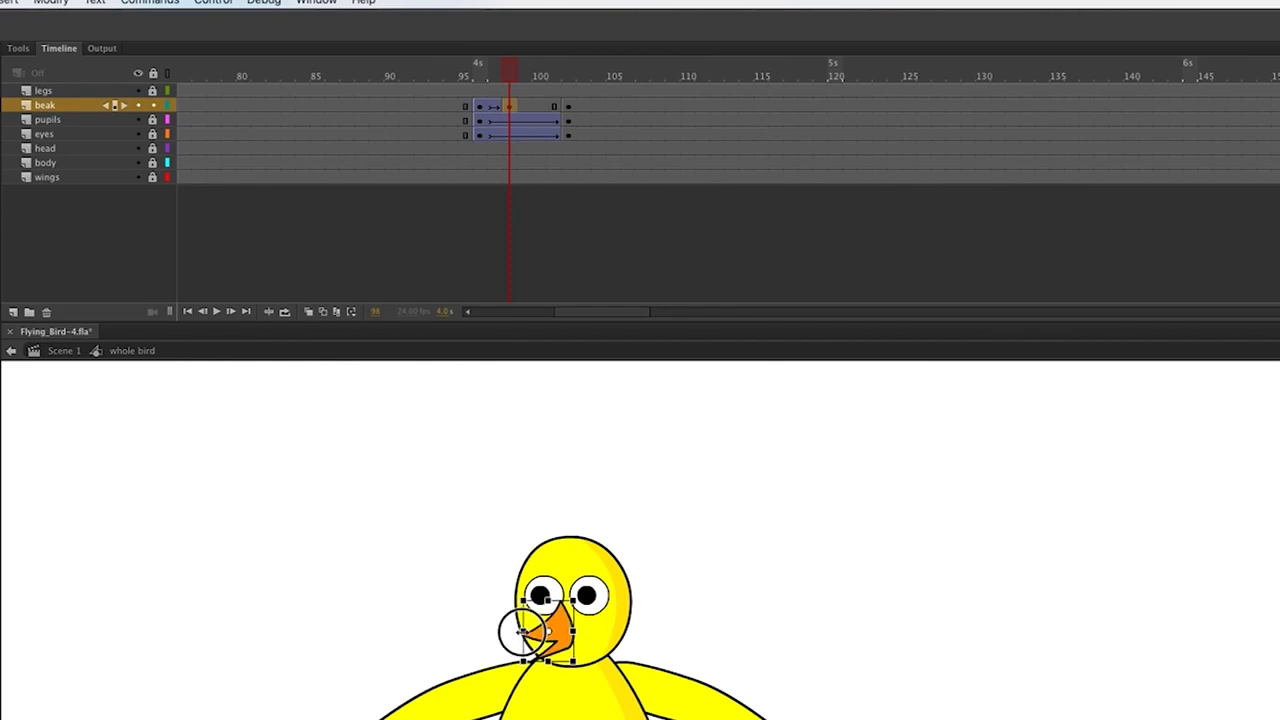
left_click_drag(522, 632, 524, 632)
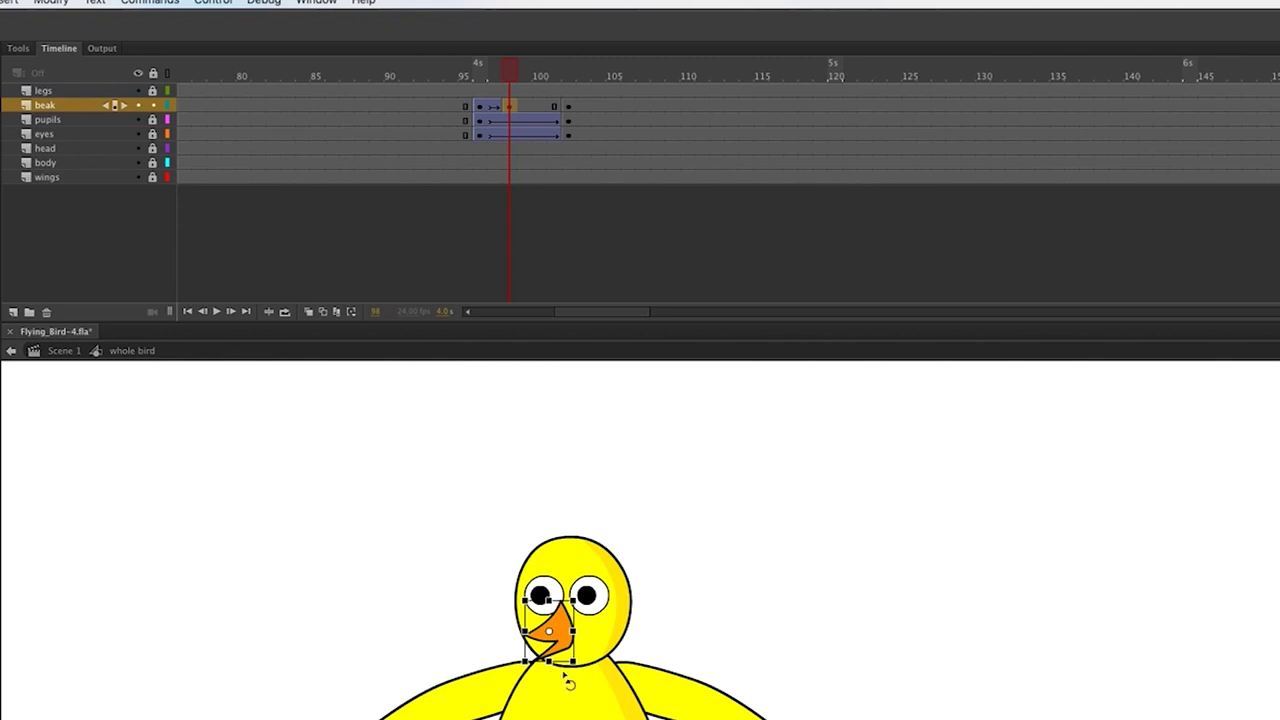
mouse_move(523, 632)
left_mouse_down()
mouse_move(576, 632)
mouse_move(535, 632)
left_mouse_up()
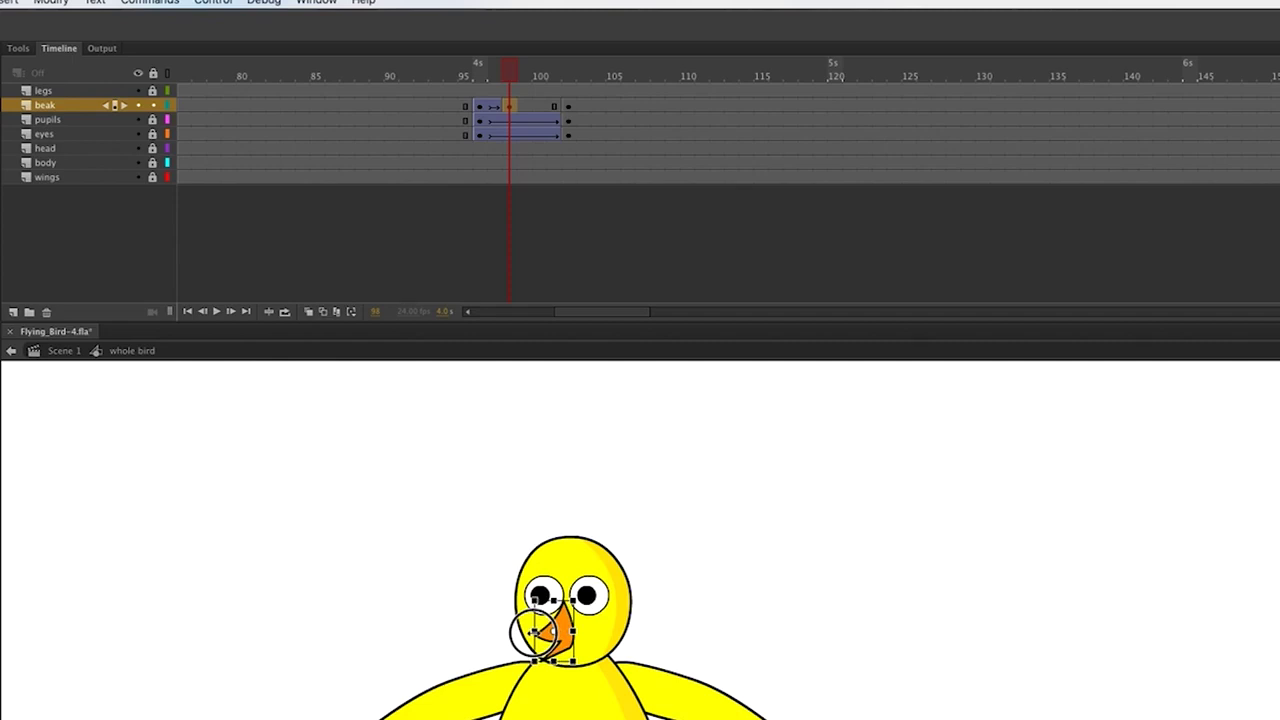
left_click_drag(535, 632, 537, 627)
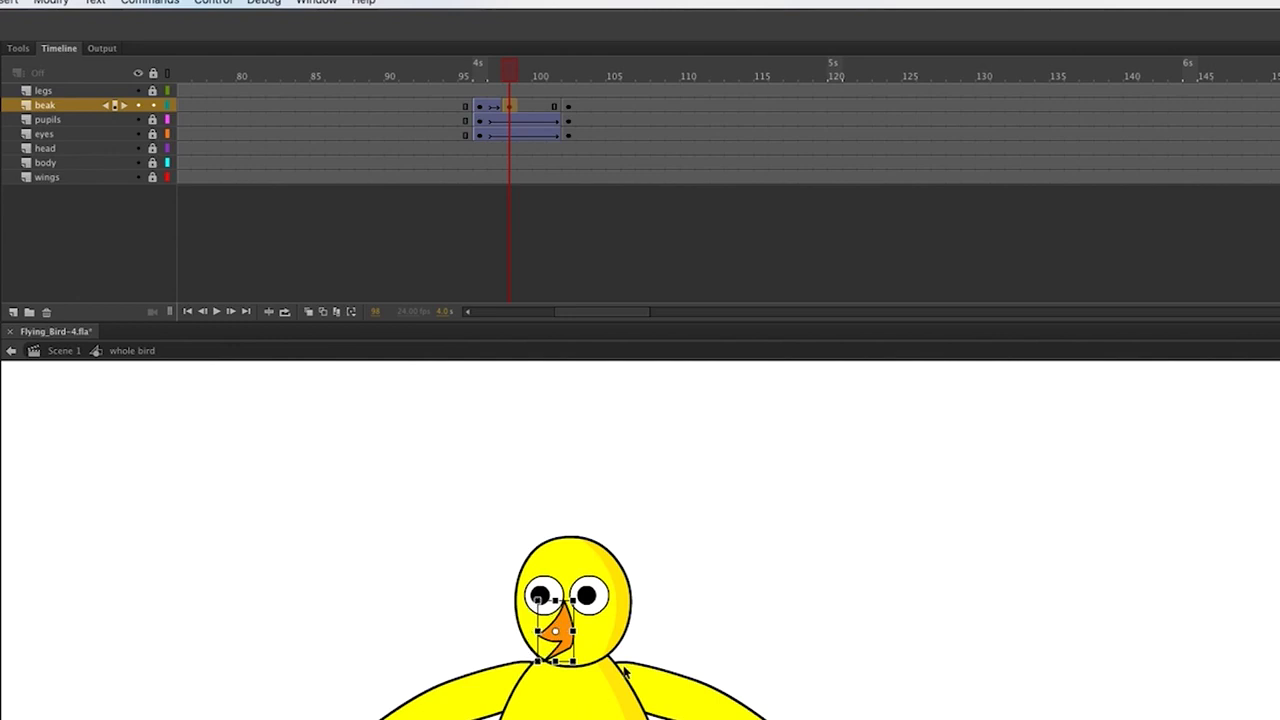
Insert a beak keyframe at frame 99 and create a classic tween from it to frame 102.
left_click(524, 108)
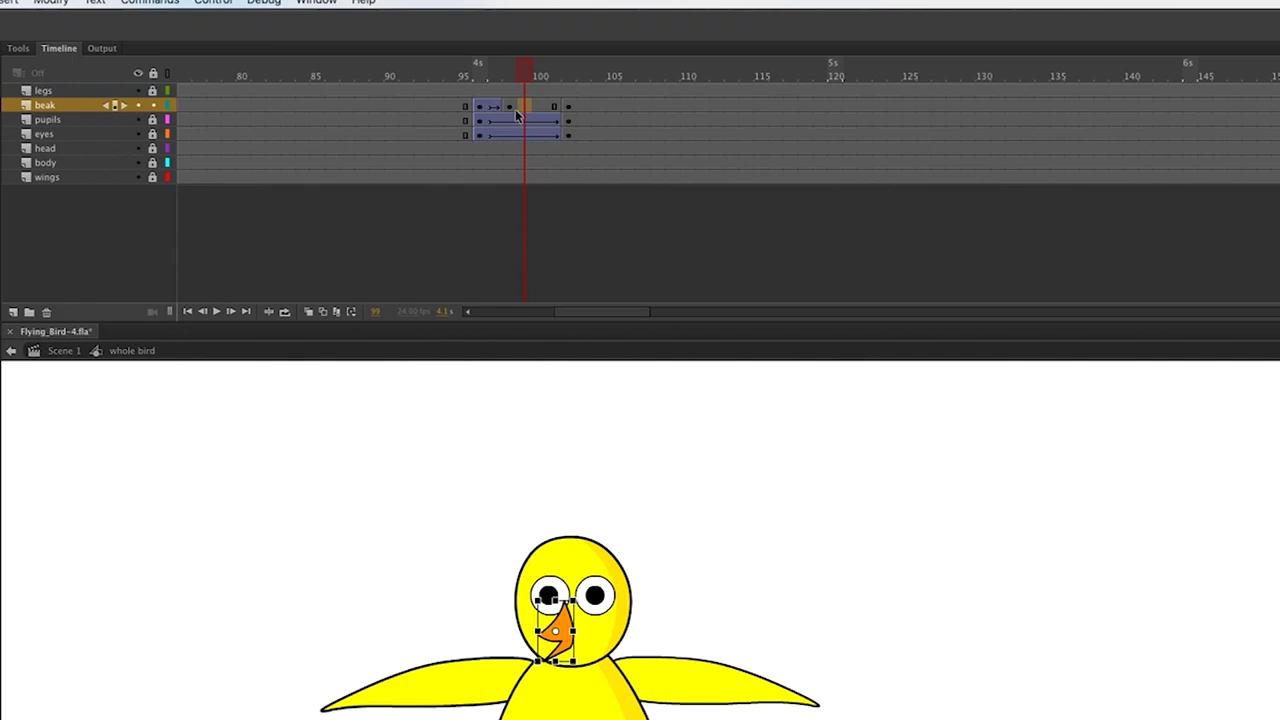
right_click(538, 106)
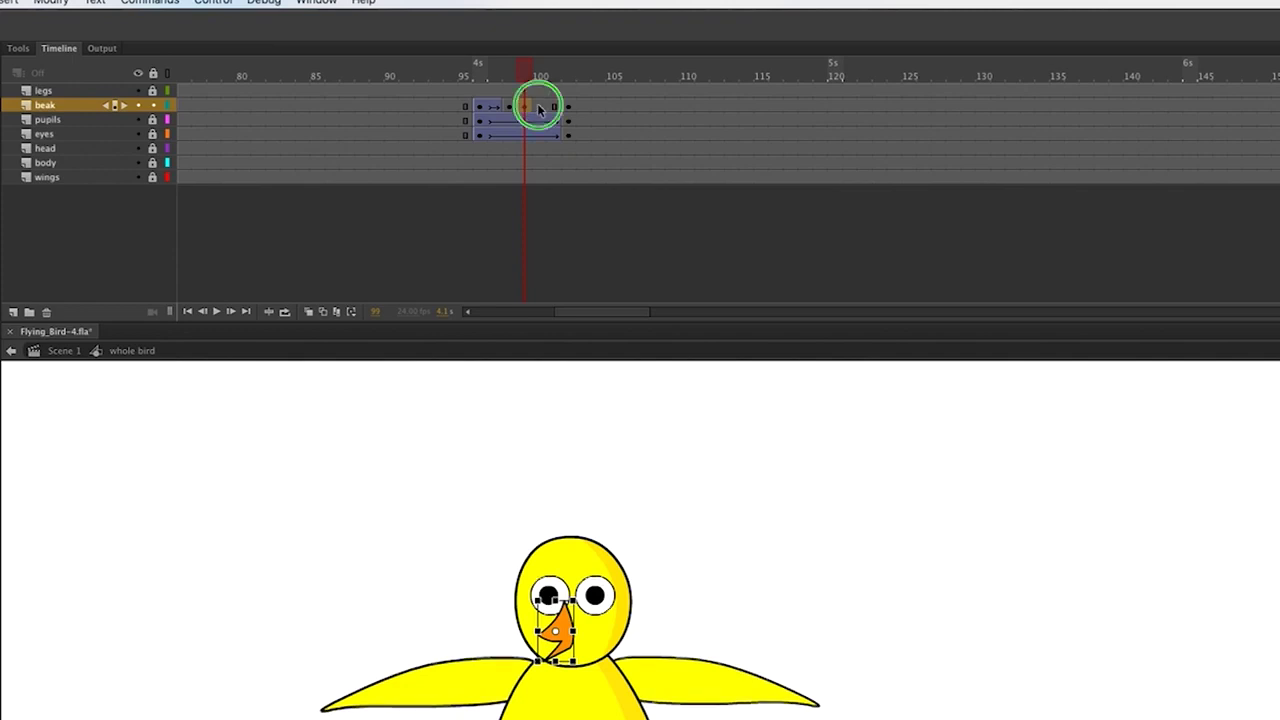
left_click(577, 151)
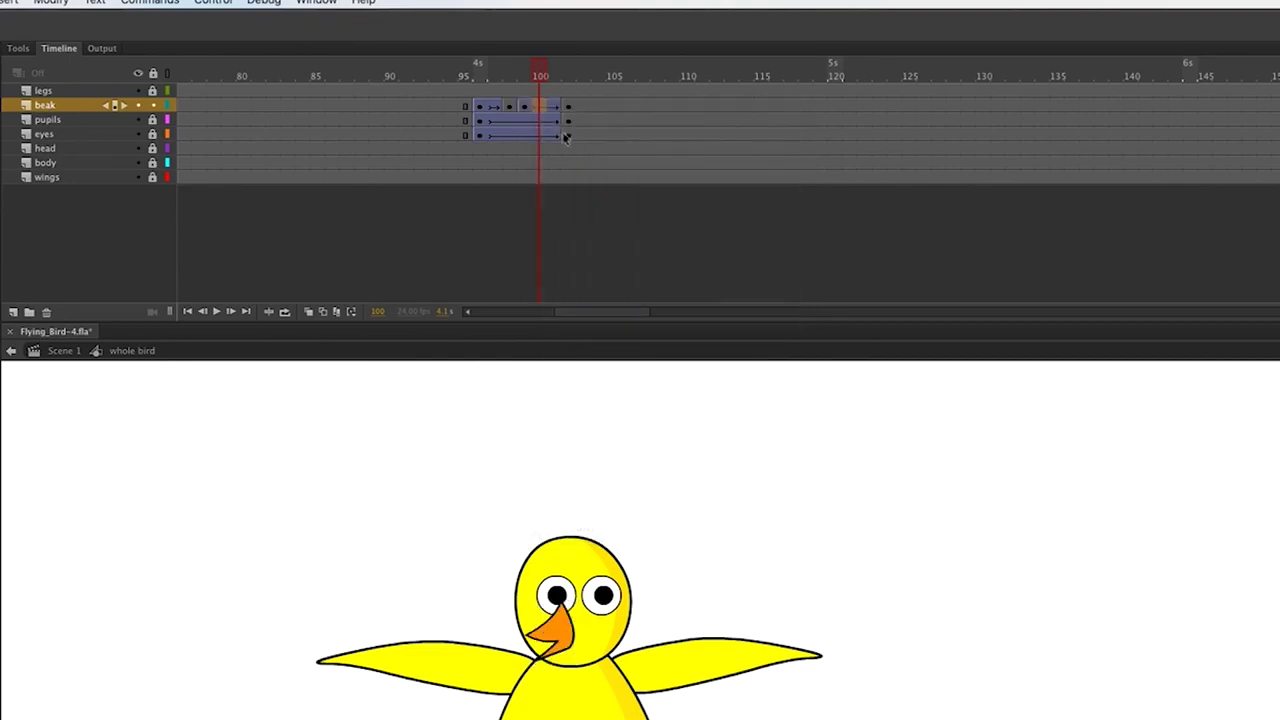
At frame 99, flip the narrowed beak horizontally across its right edge to face right, and nudge it slightly left.
left_click(524, 106)
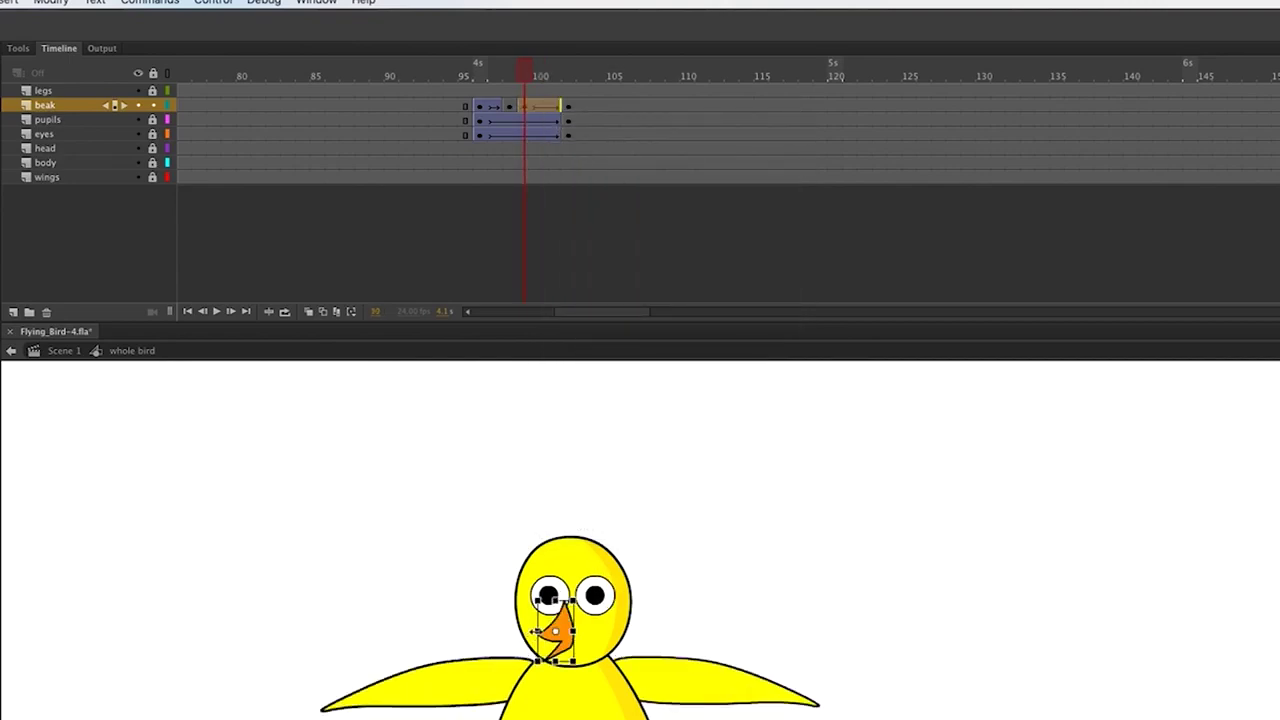
left_click(536, 631)
left_click_drag(536, 631, 604, 630)
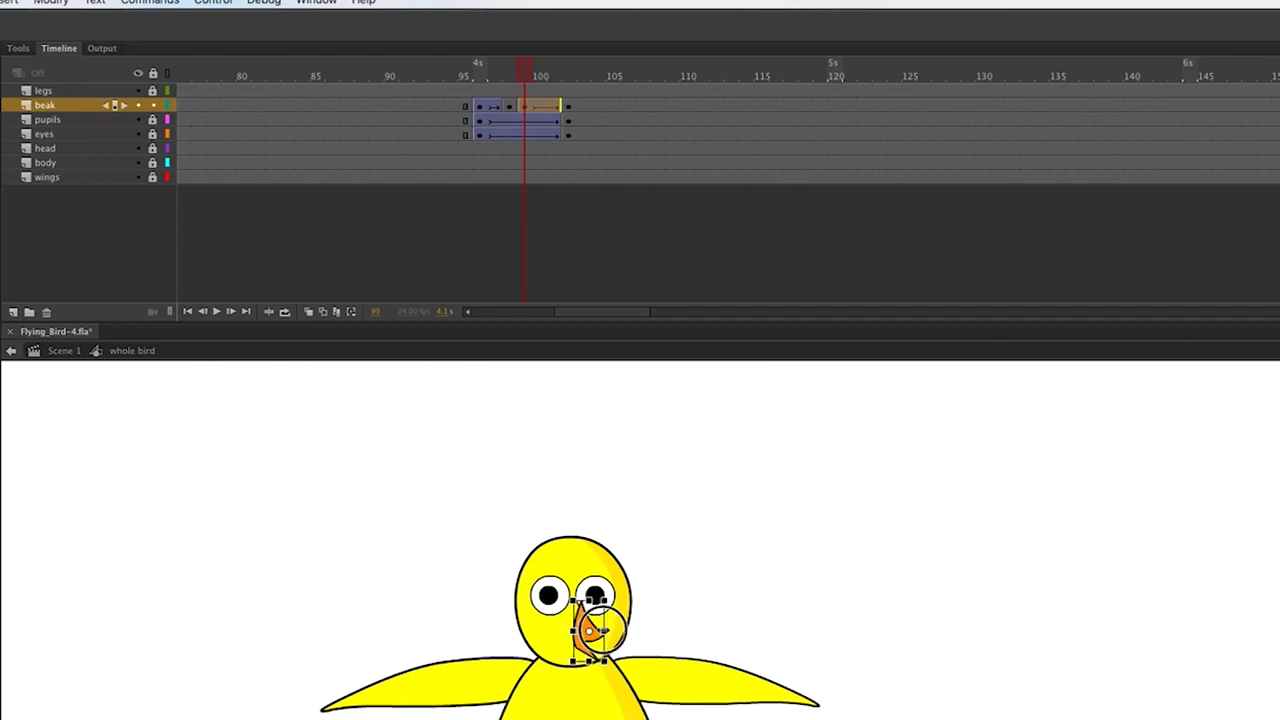
key("Left")
key("Left")
key("Left")
key("Left")
key("Left")
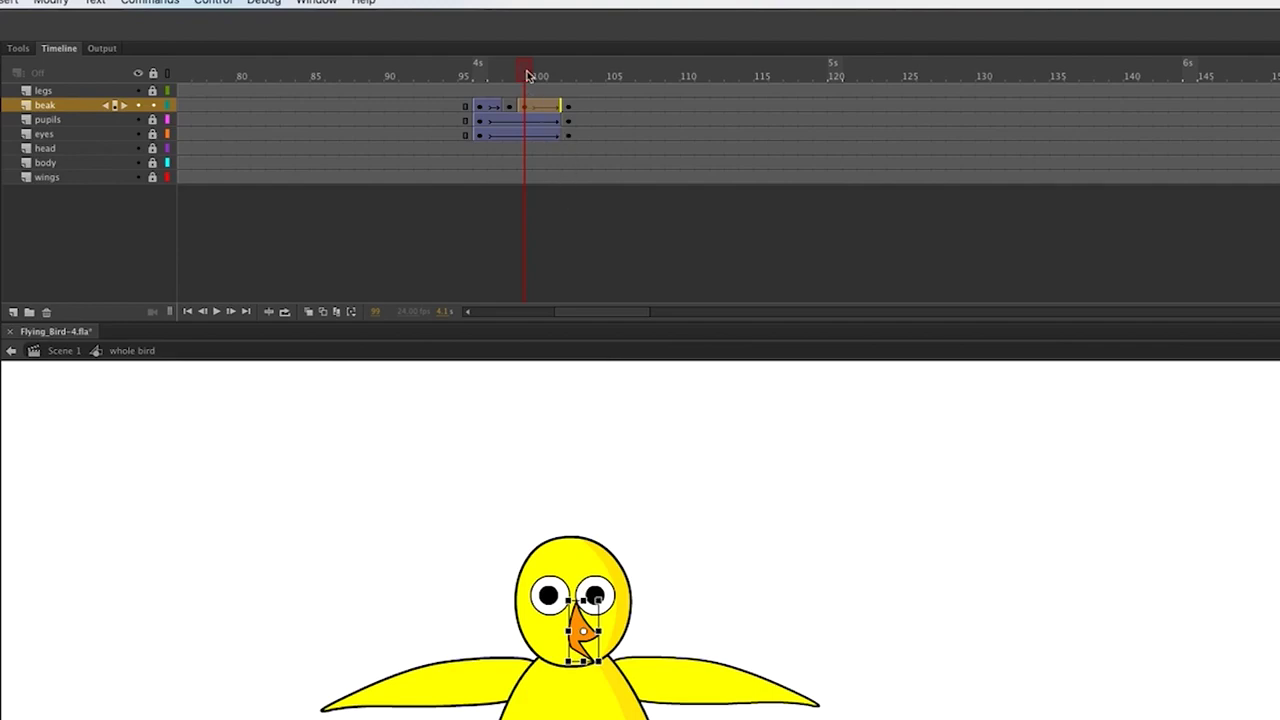
At frame 102, flip the full-size beak across its right edge so it faces right, and nudge it slightly right.
left_click_drag(529, 76, 572, 76)
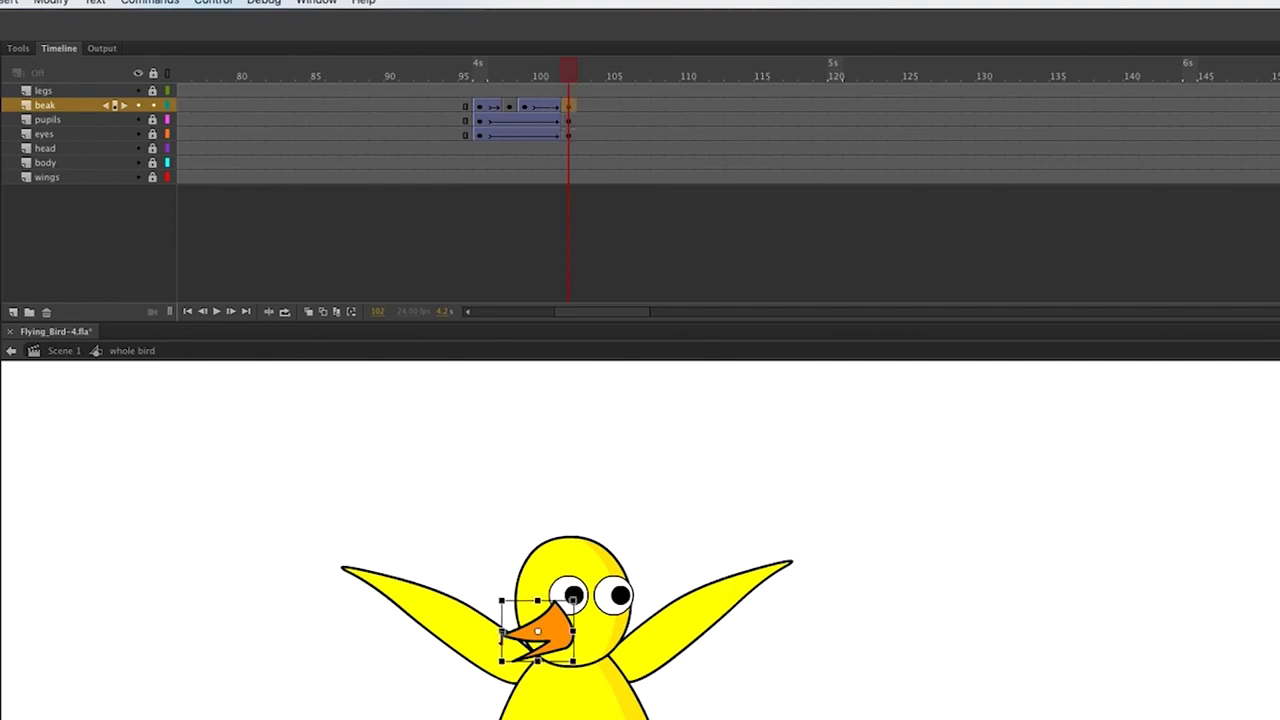
left_click_drag(503, 632, 645, 630)
key("Right")
key("Right")
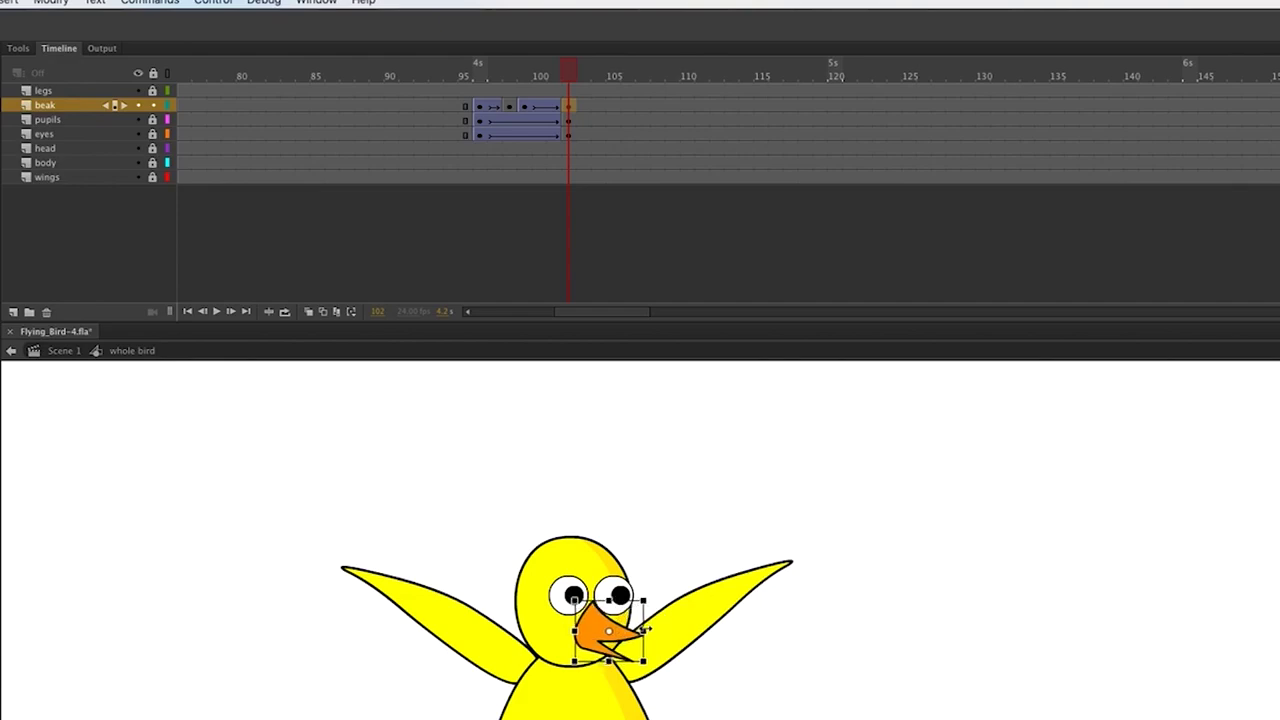
key("Right")
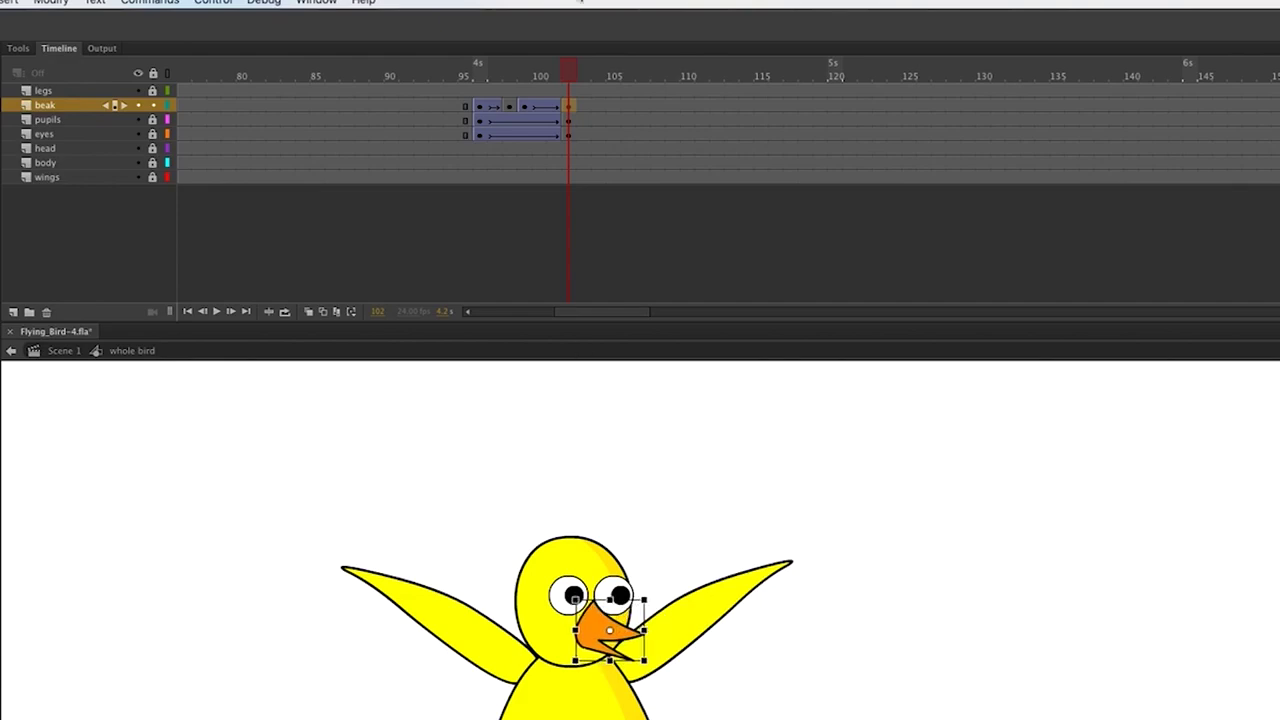
Review the head turn inside the symbol, return to Scene 1, play the animation from frame 1, and go back to frame 144.
left_click_drag(569, 71, 476, 74)
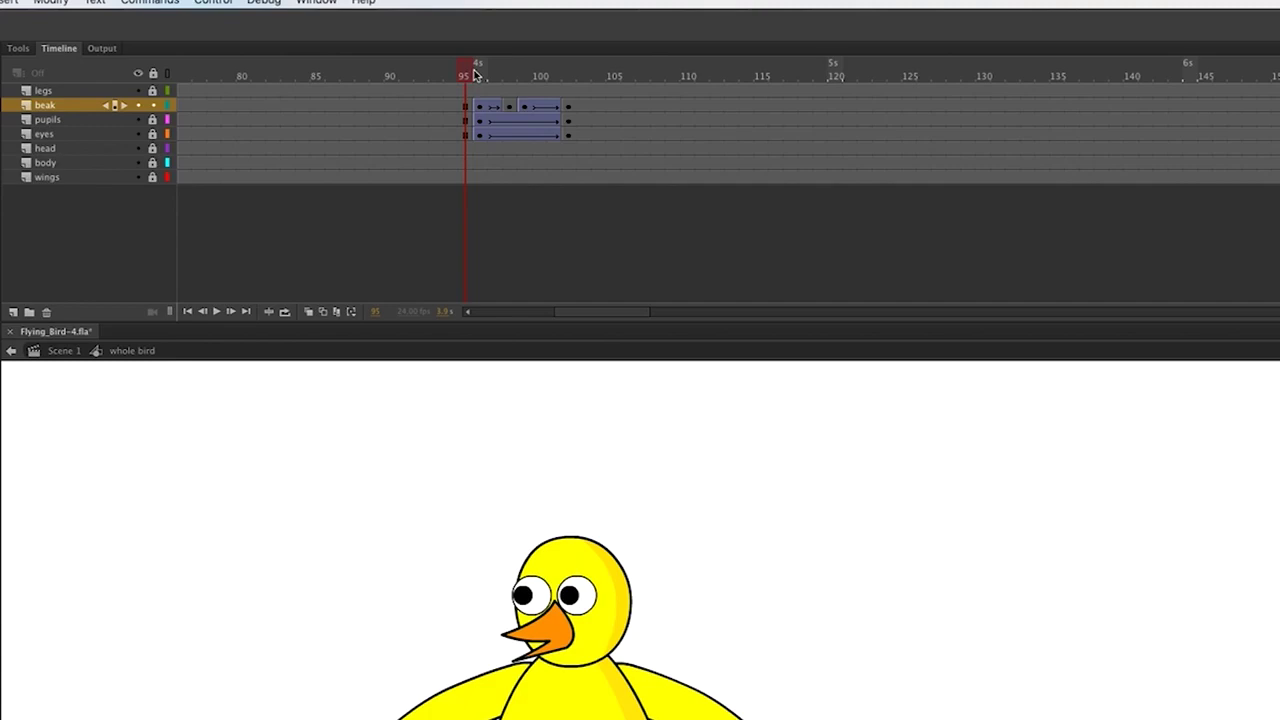
mouse_move(470, 77)
left_mouse_down()
mouse_move(555, 77)
mouse_move(449, 77)
mouse_move(587, 79)
mouse_move(478, 77)
left_mouse_up()
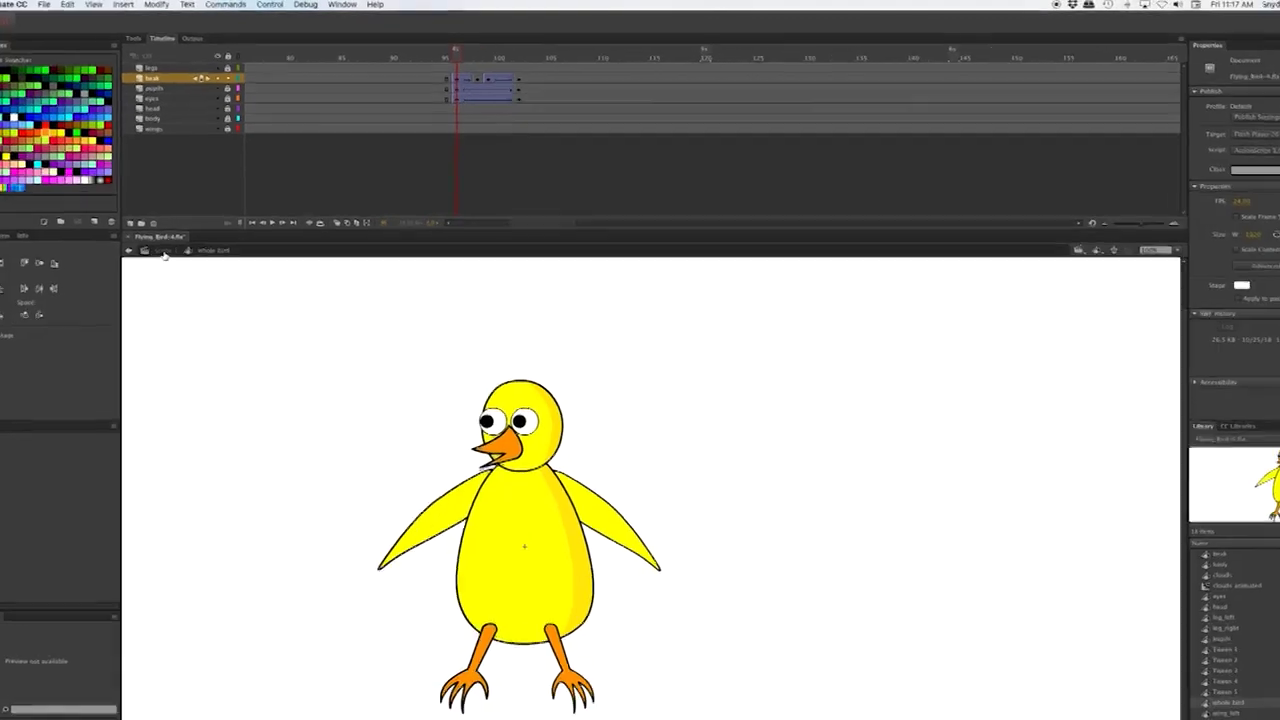
left_click(163, 251)
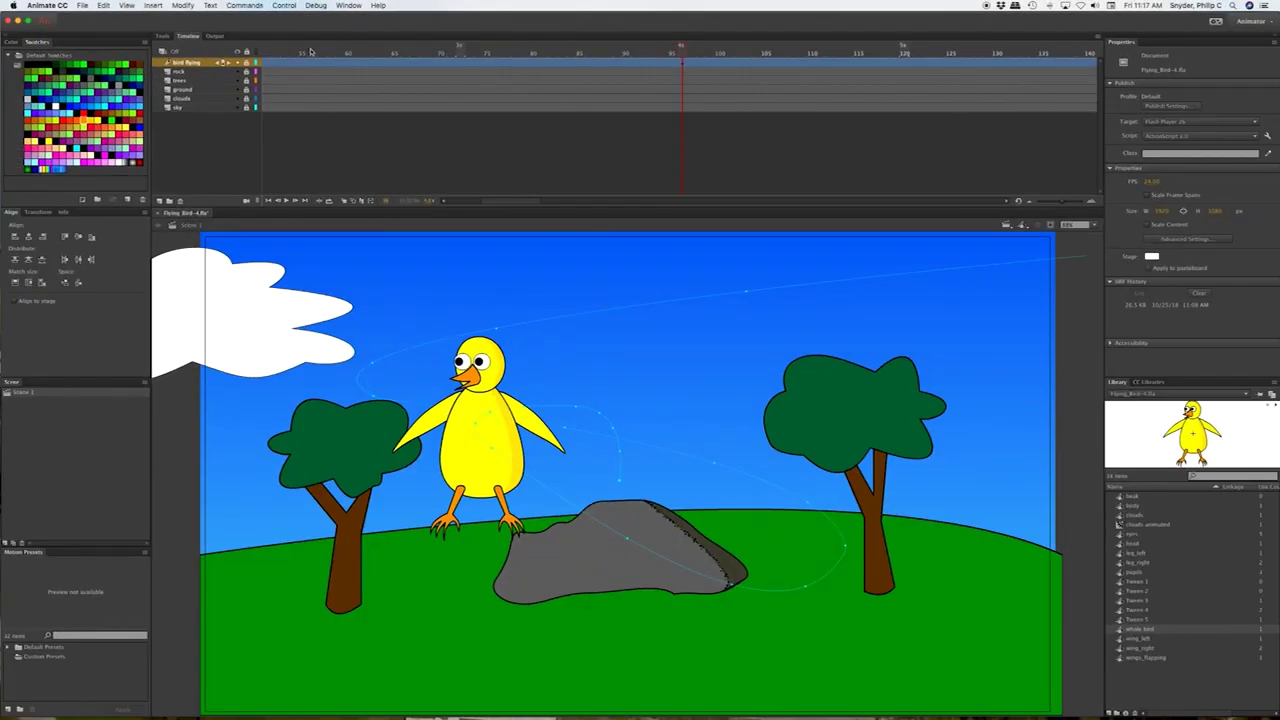
left_click_drag(317, 47, 237, 52)
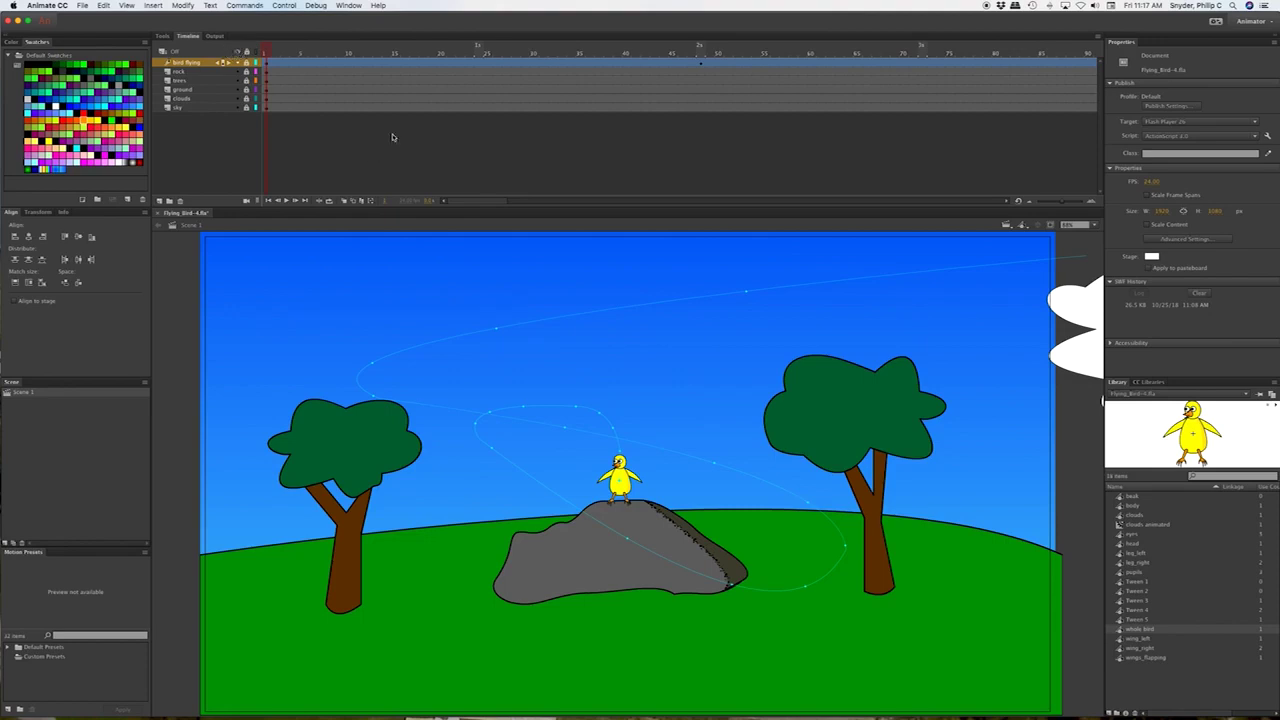
key("Return")
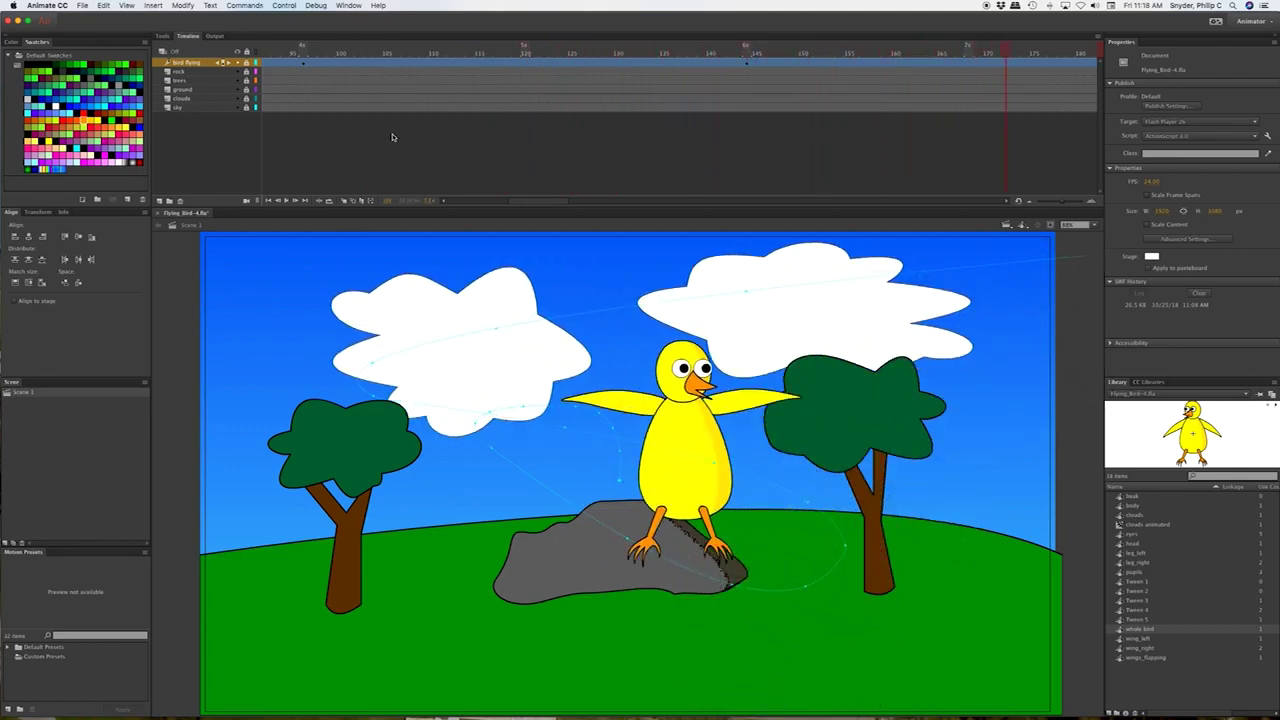
left_click_drag(993, 50, 746, 51)
Open the whole bird symbol and copy frames 96 to 102 of the beak, pupils and eyes layers.
double_click(1121, 629)
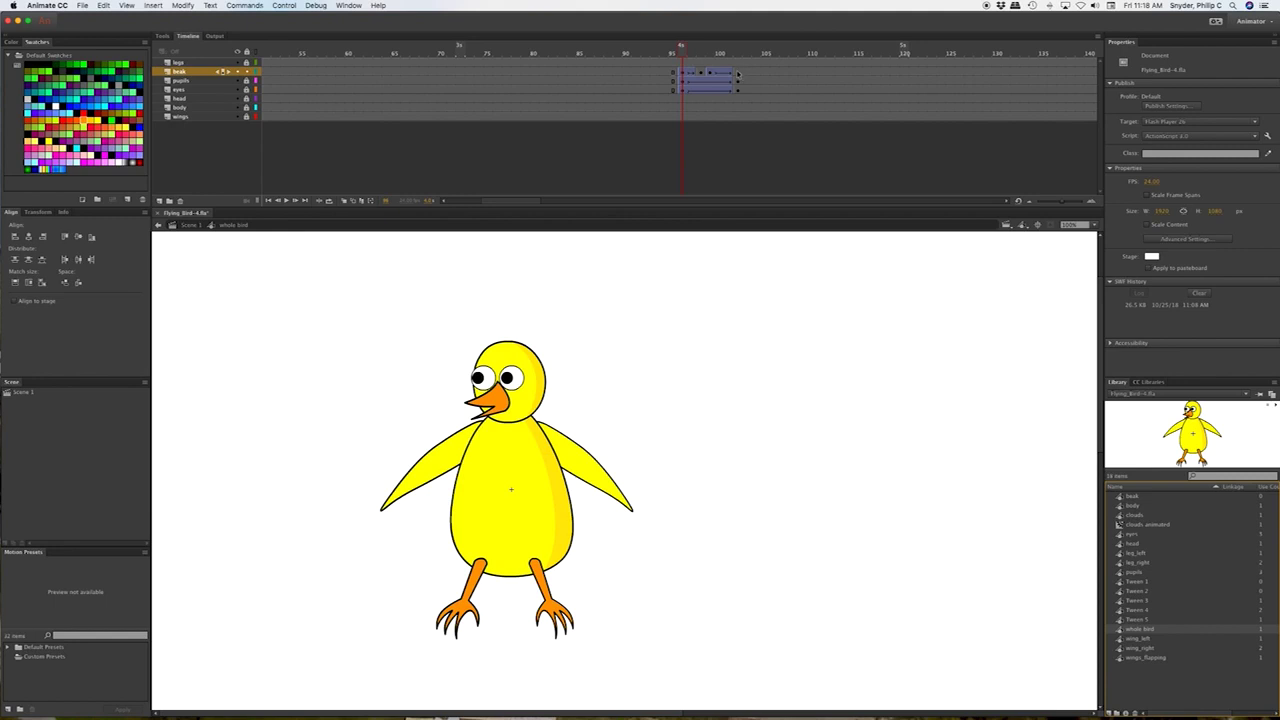
left_click(736, 89)
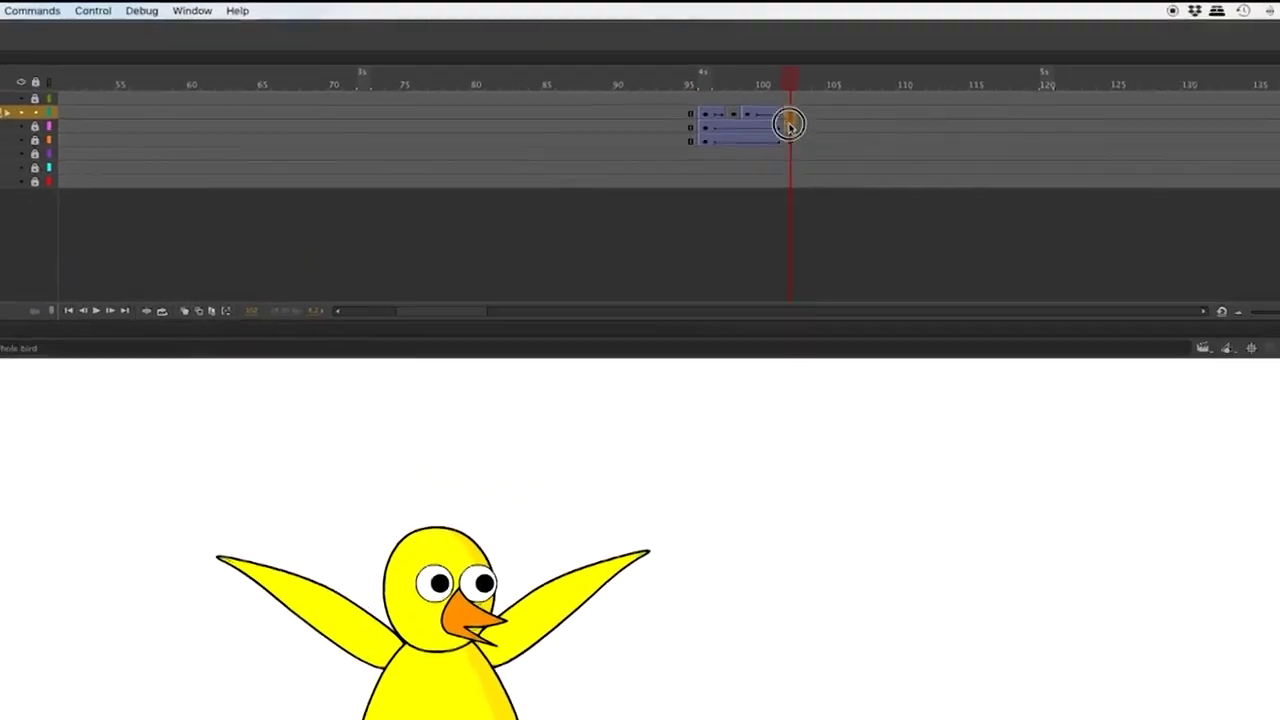
left_click_drag(810, 163, 721, 170)
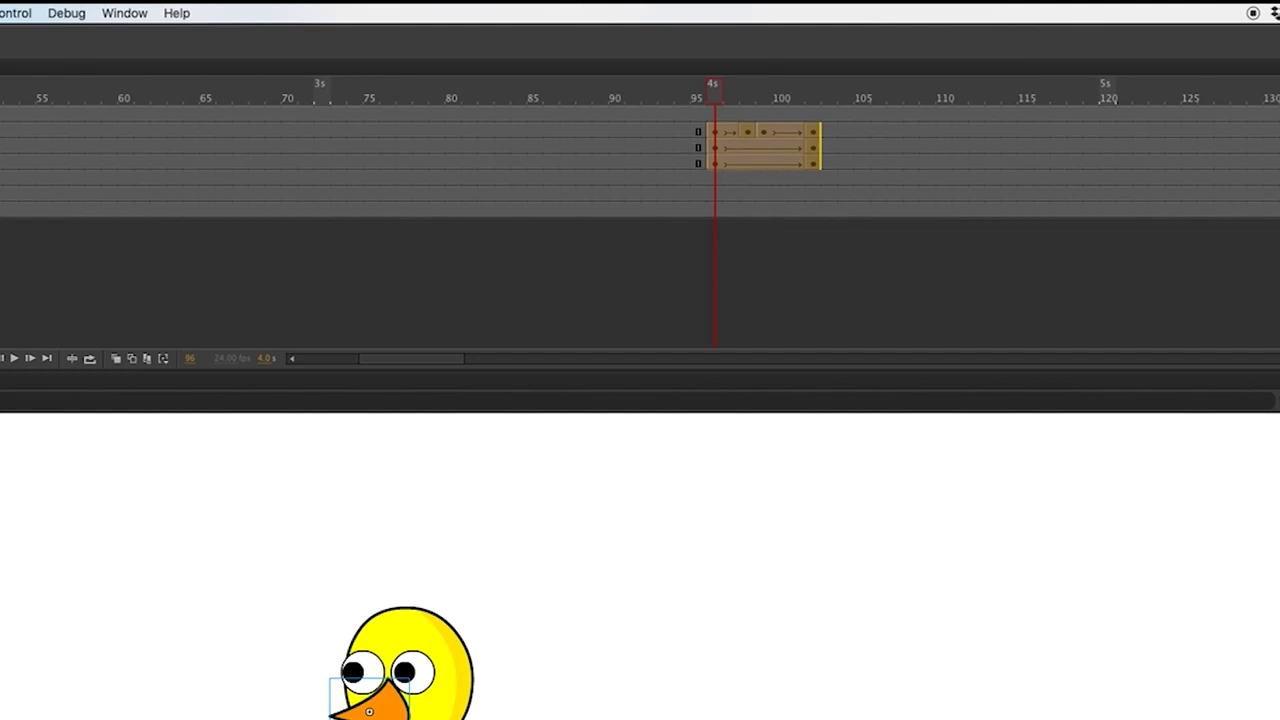
right_click(777, 150)
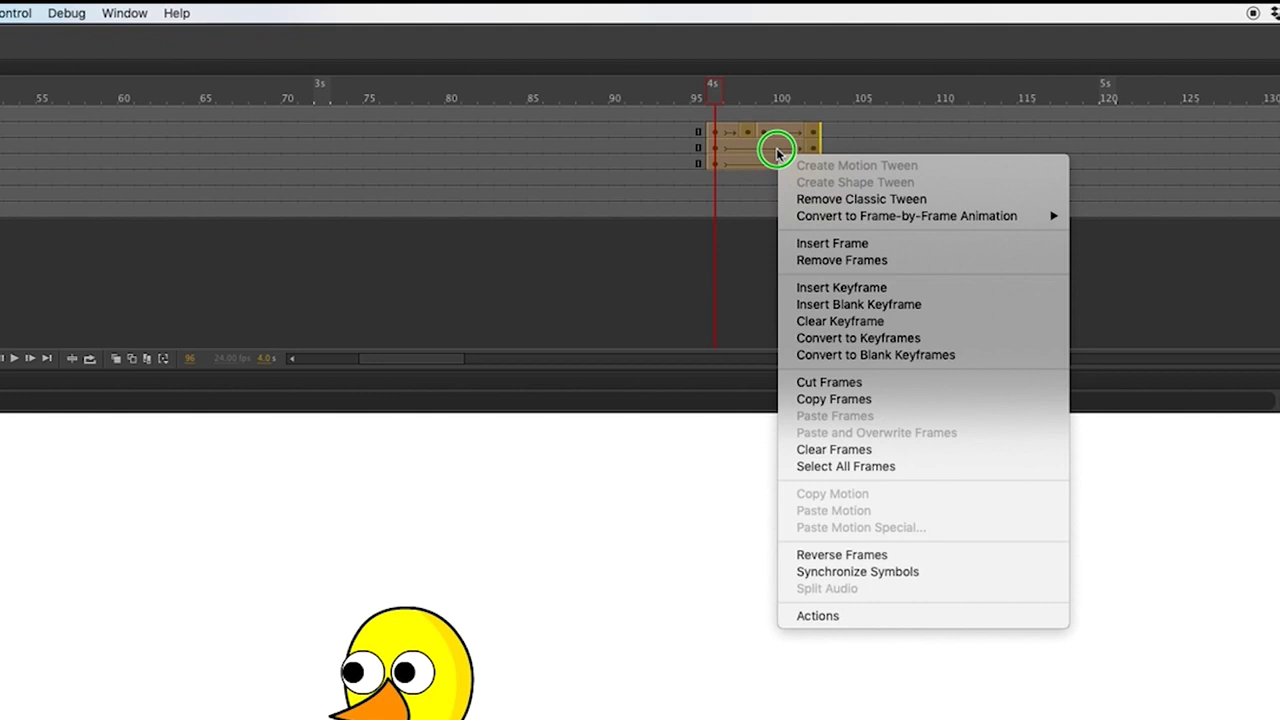
left_click(865, 401)
Paste the copied frames at frame 144 on the beak, pupils and eyes layers.
scroll(988, 302, "right", 10)
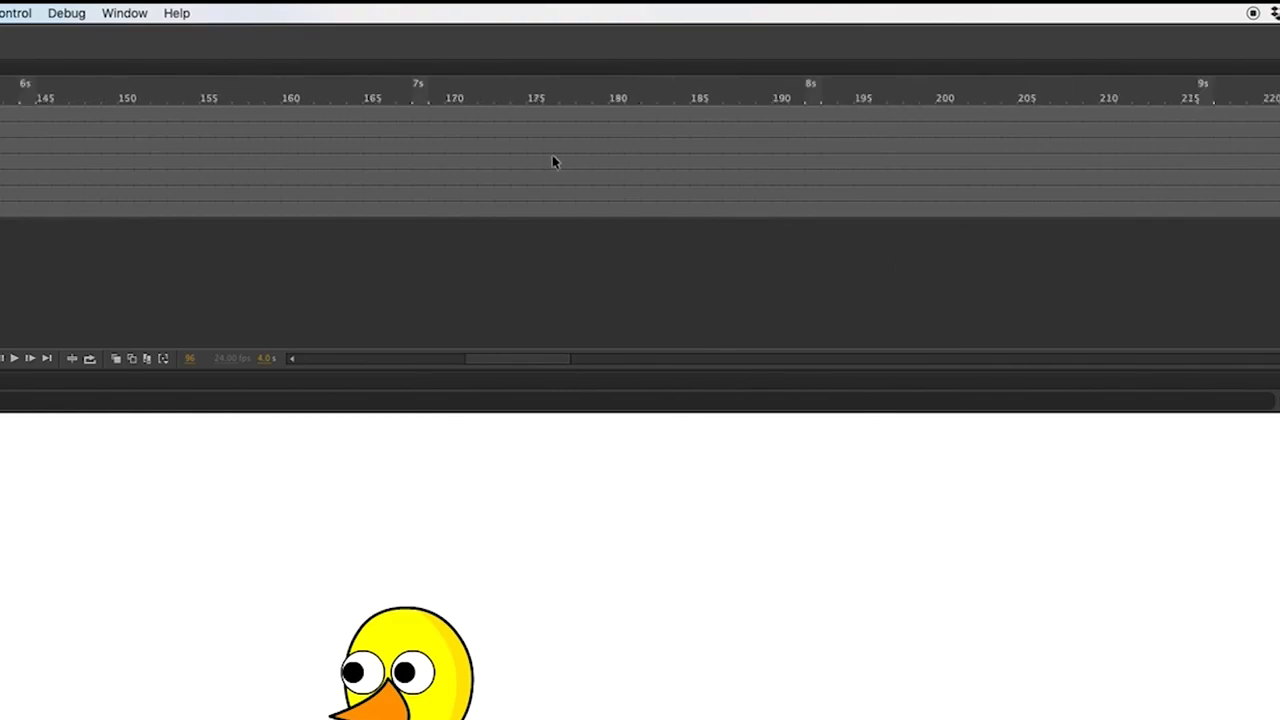
left_click(31, 129)
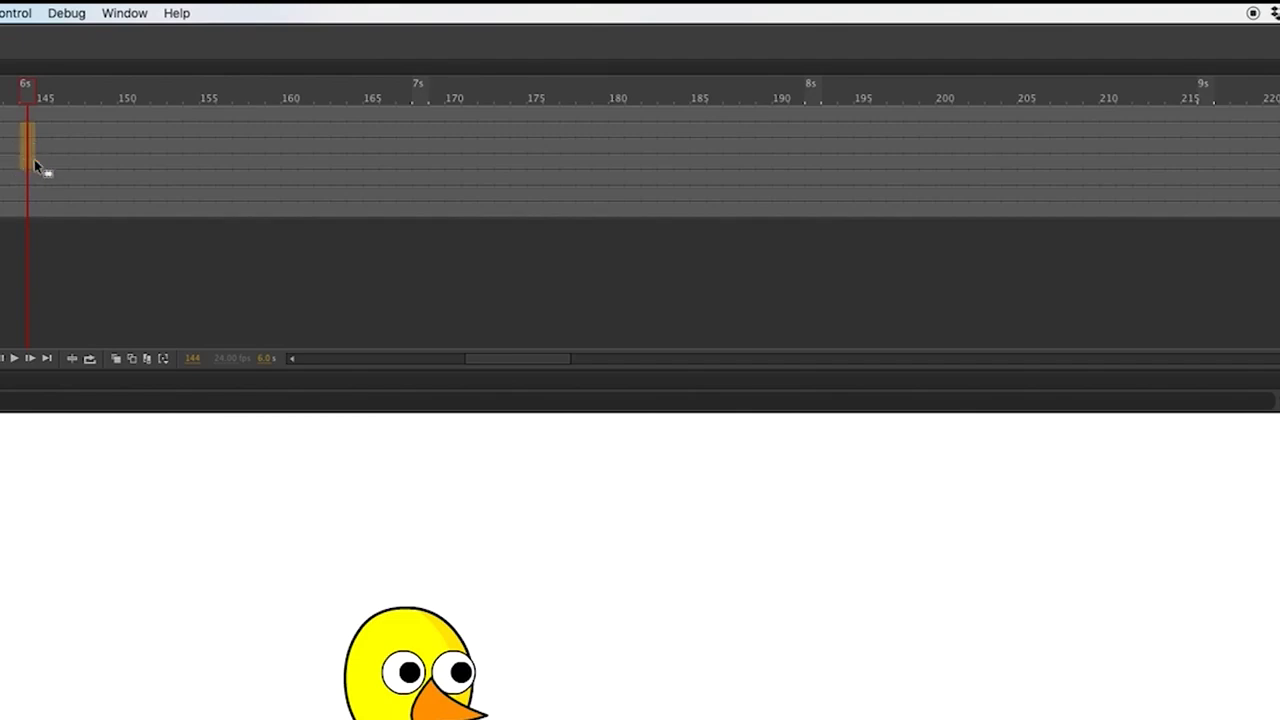
right_click(29, 160)
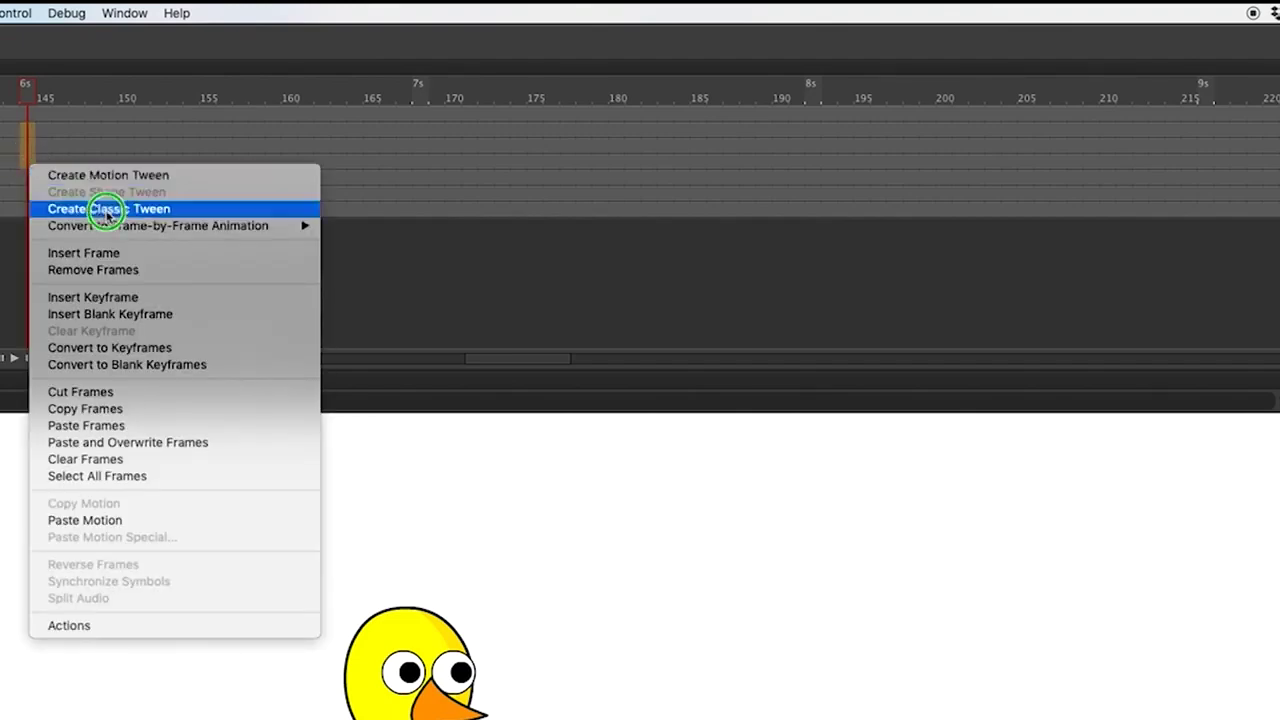
left_click(149, 425)
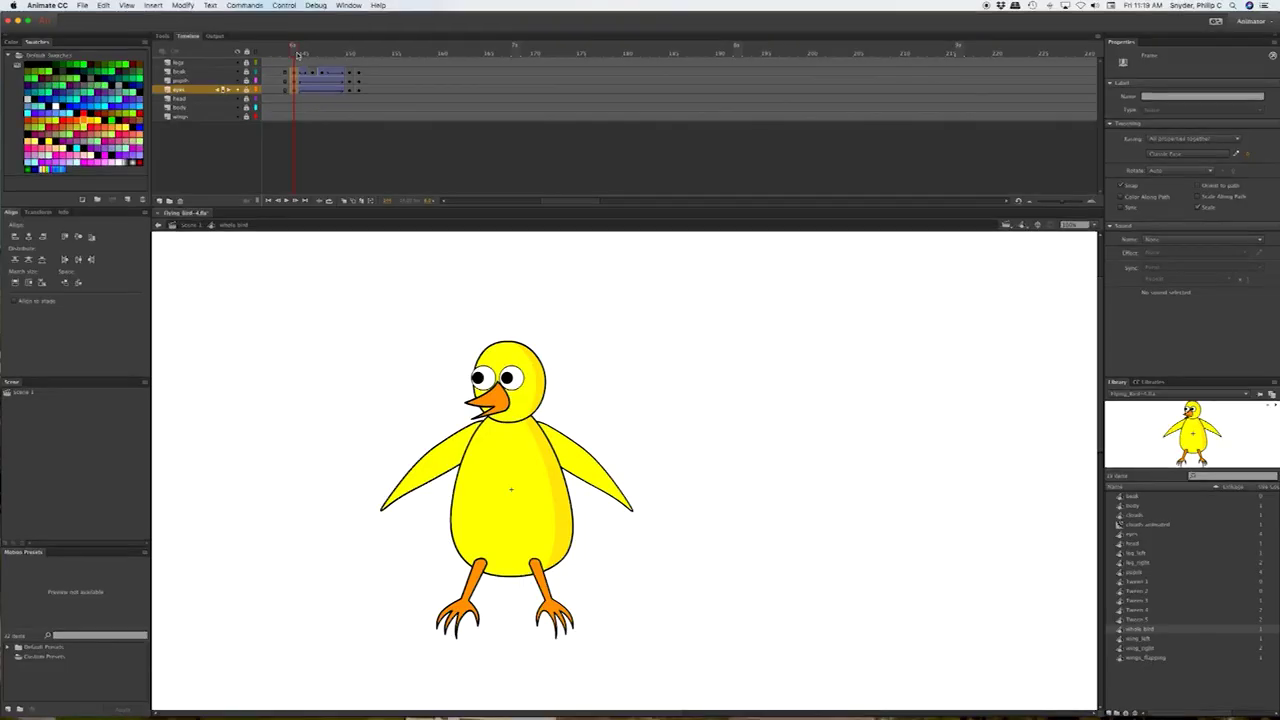
Reverse the pasted frames from frame 144 on the beak, pupils and eyes layers, and scrub through the turn back to the left.
left_click_drag(297, 55, 317, 87)
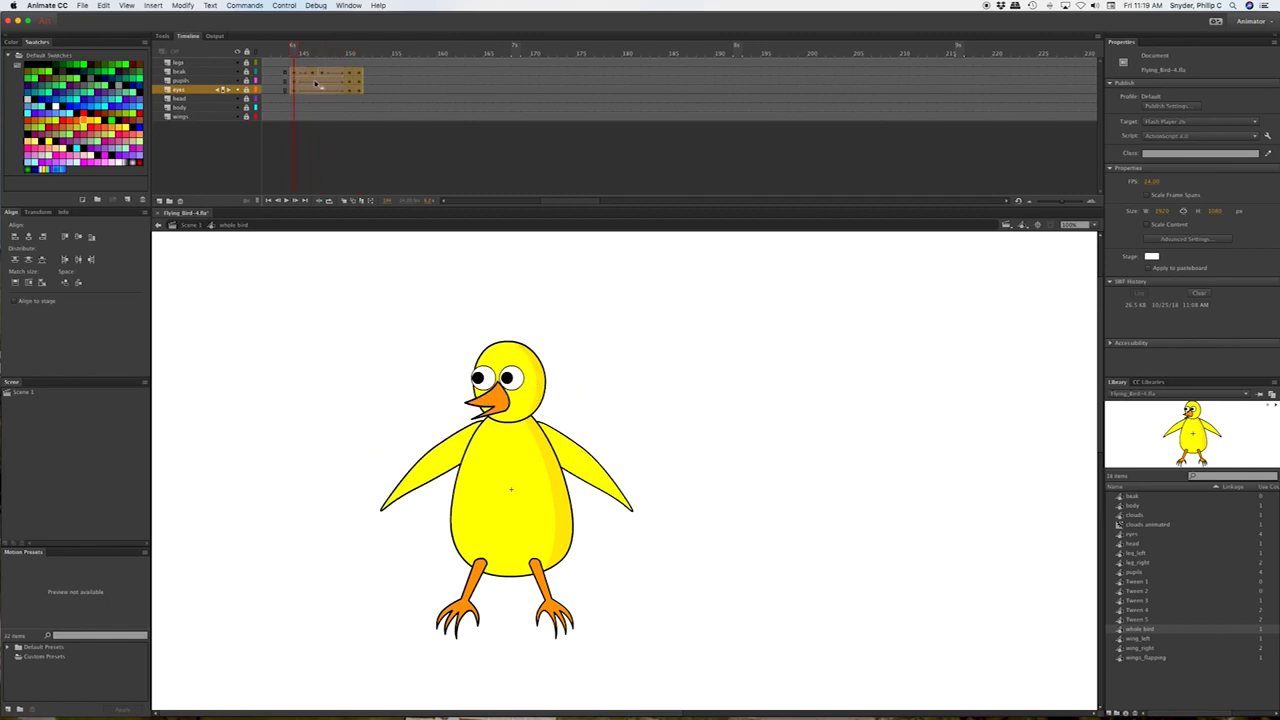
right_click(342, 77)
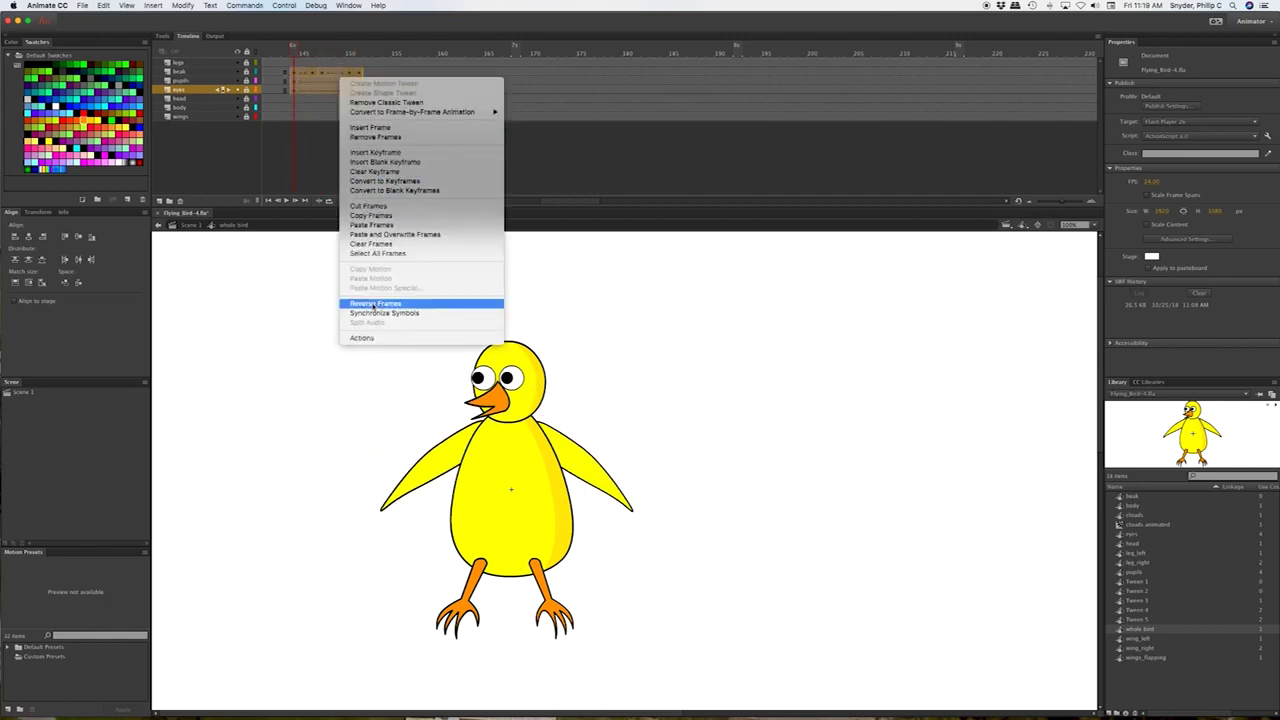
left_click(373, 304)
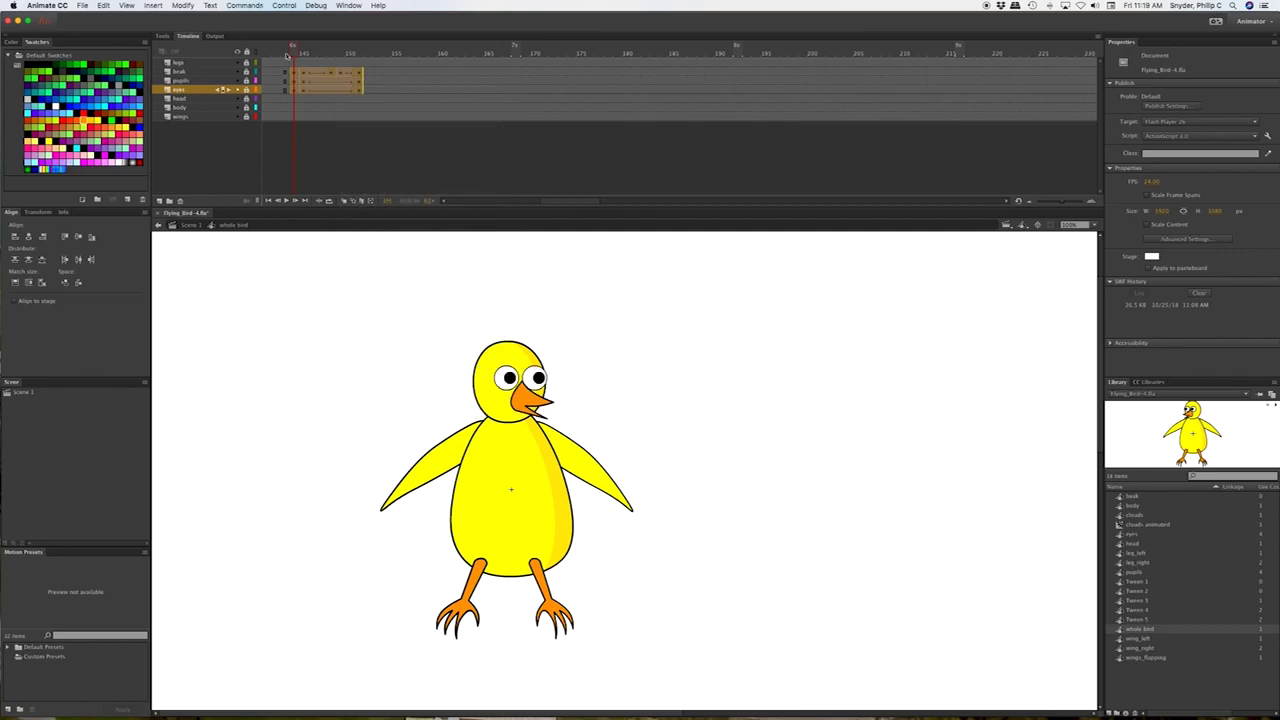
left_click_drag(277, 50, 358, 54)
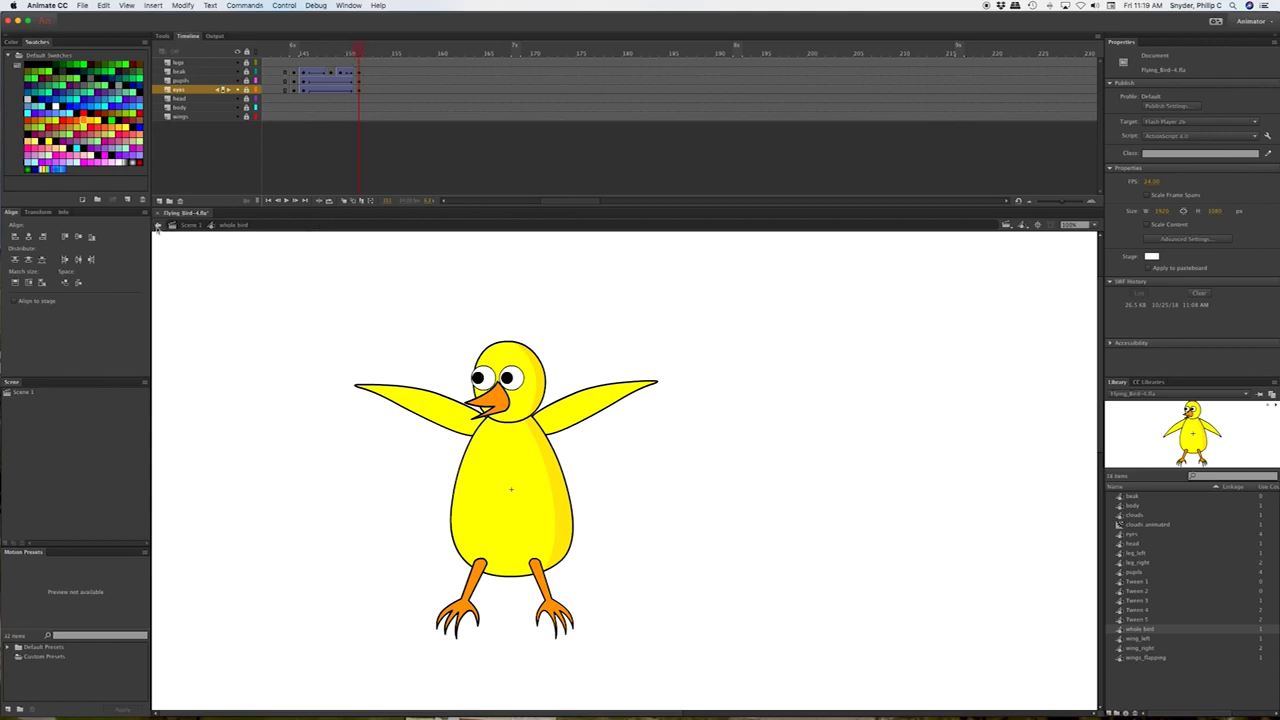
Return to Scene 1, play the animation to its end, and reopen the whole bird symbol.
left_click(193, 226)
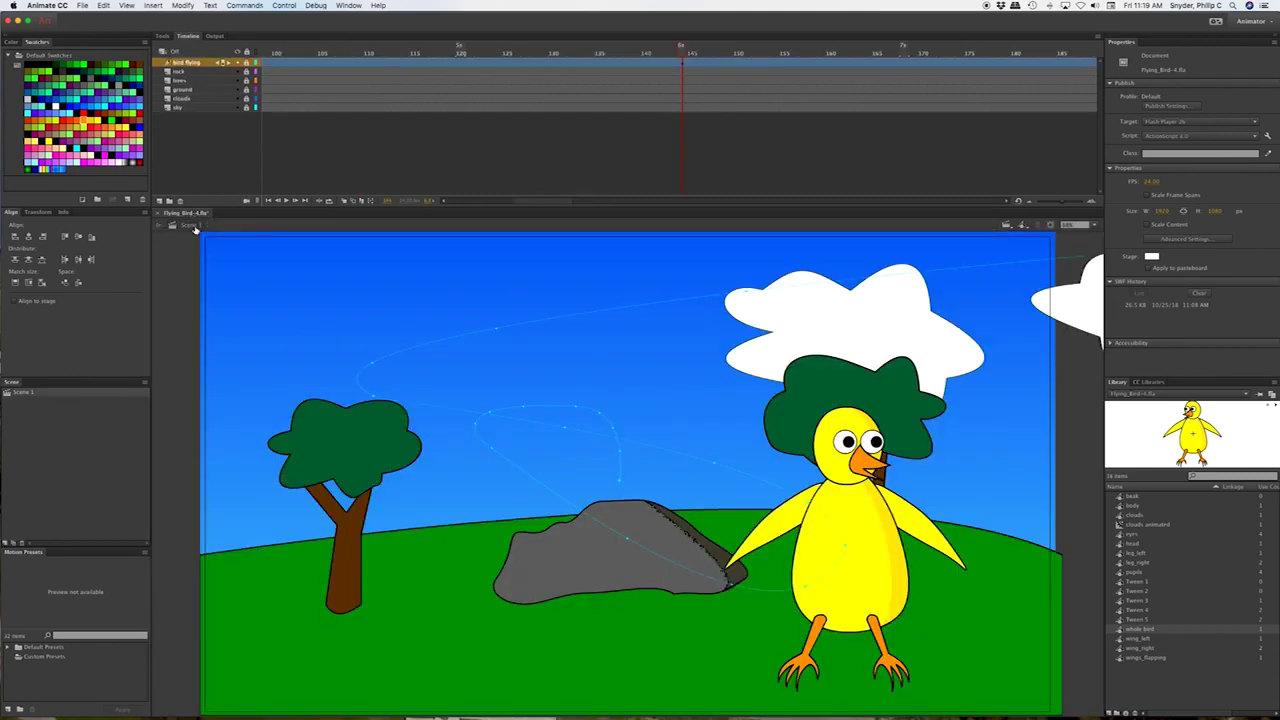
key("Return")
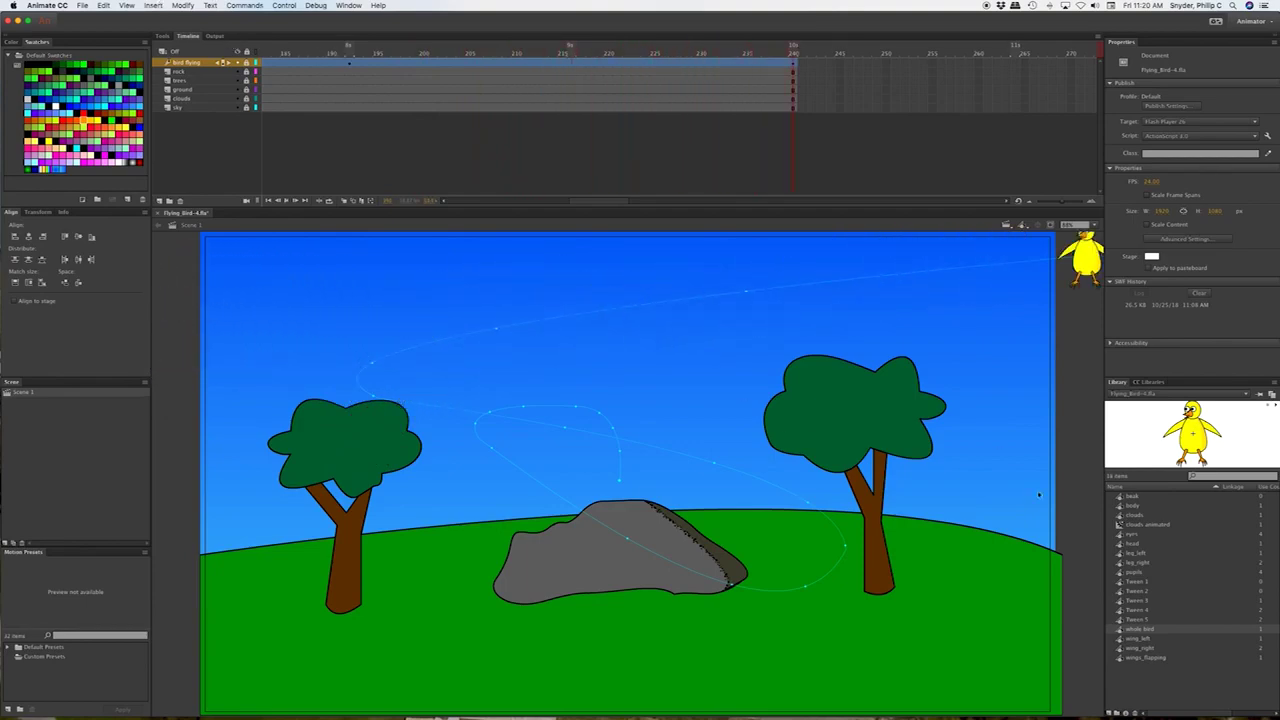
double_click(1121, 630)
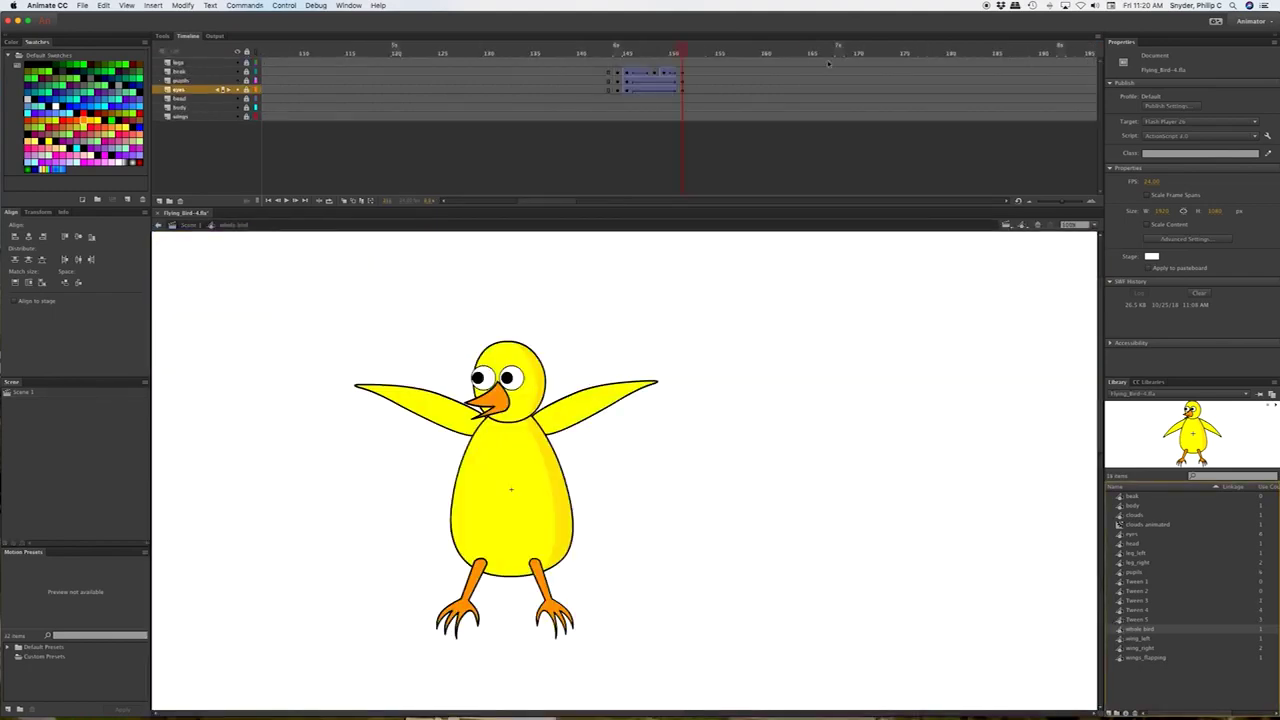
Paste the copied frames at frame 192 on the beak, pupils and eyes layers.
scroll(397, 76, "right", 5)
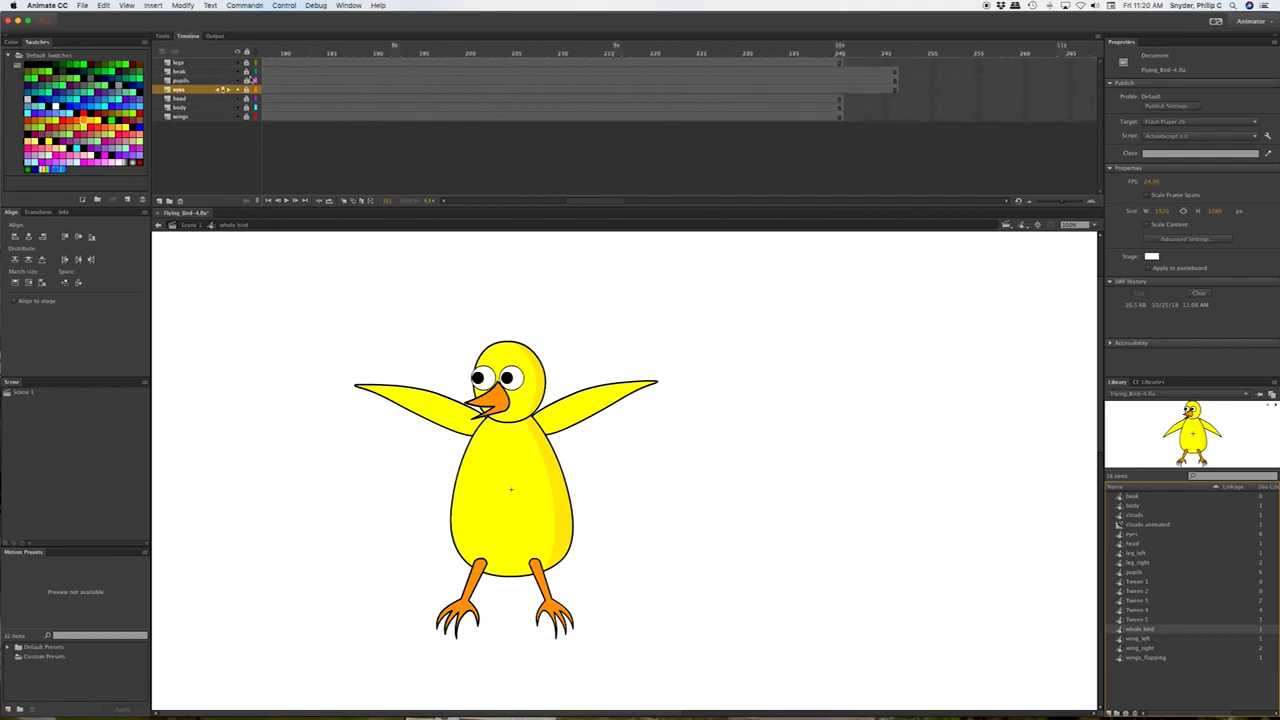
left_click_drag(396, 75, 396, 91)
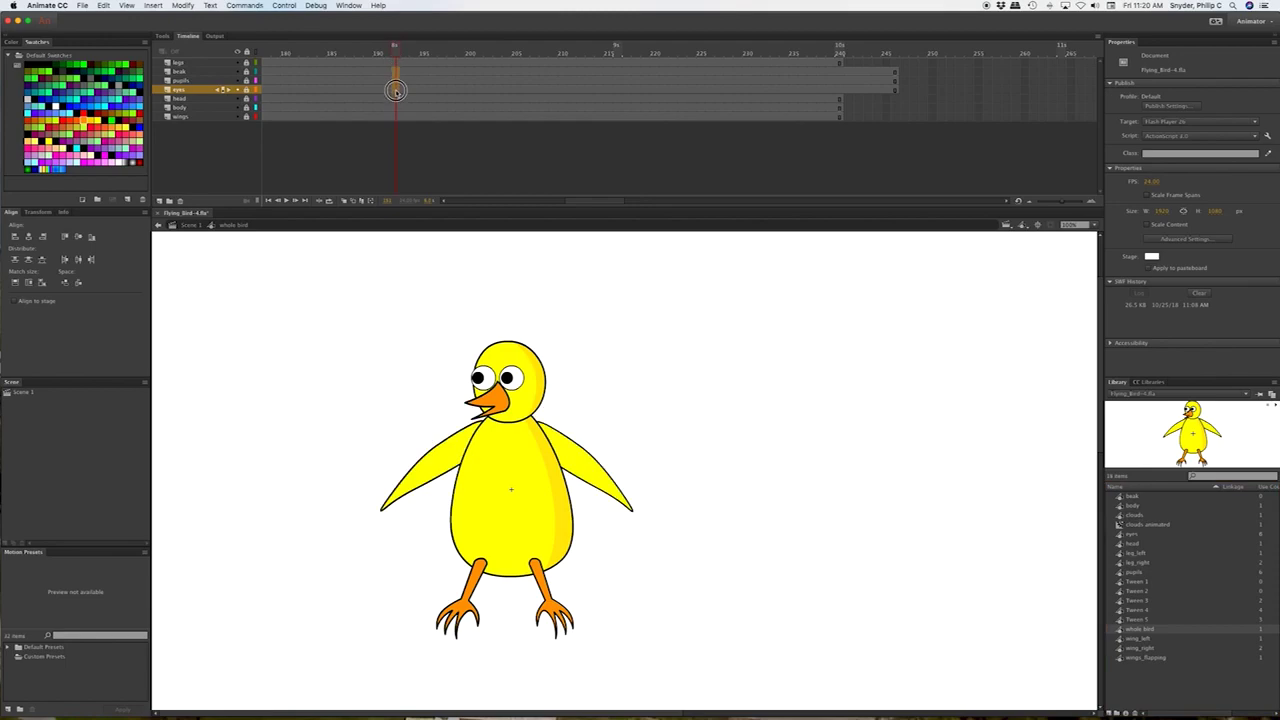
left_click_drag(396, 91, 398, 94)
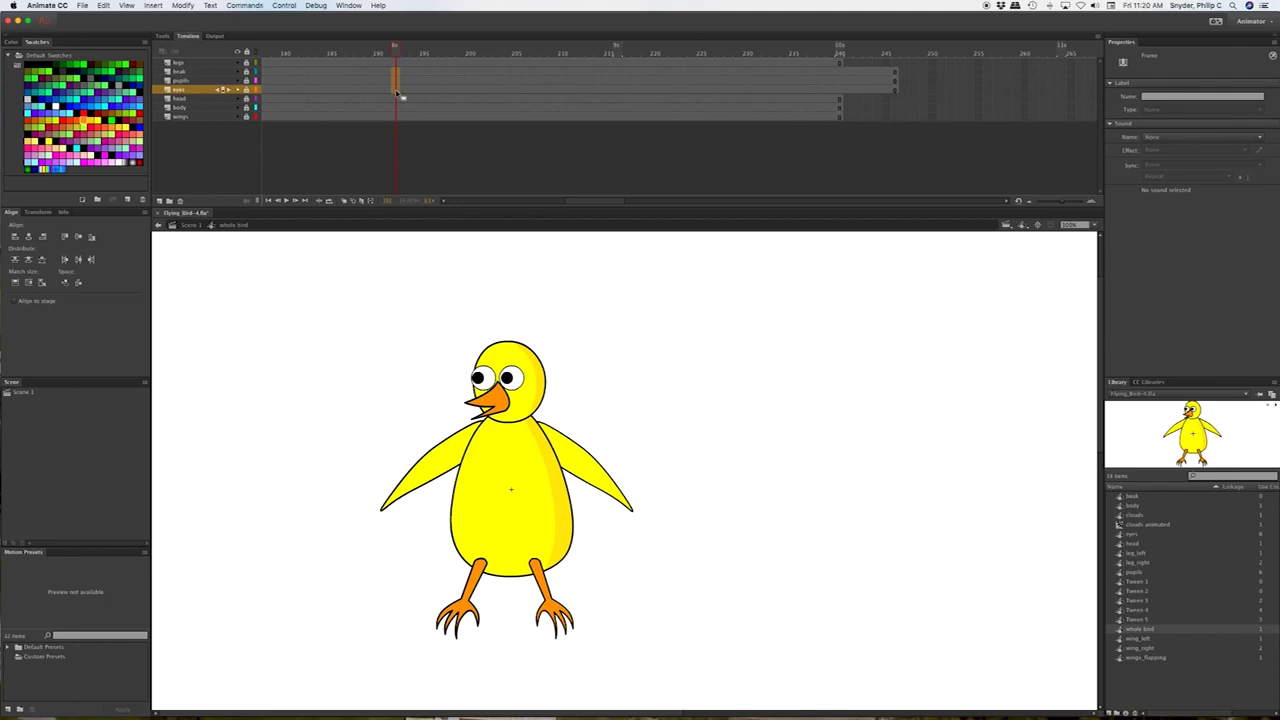
right_click(396, 91)
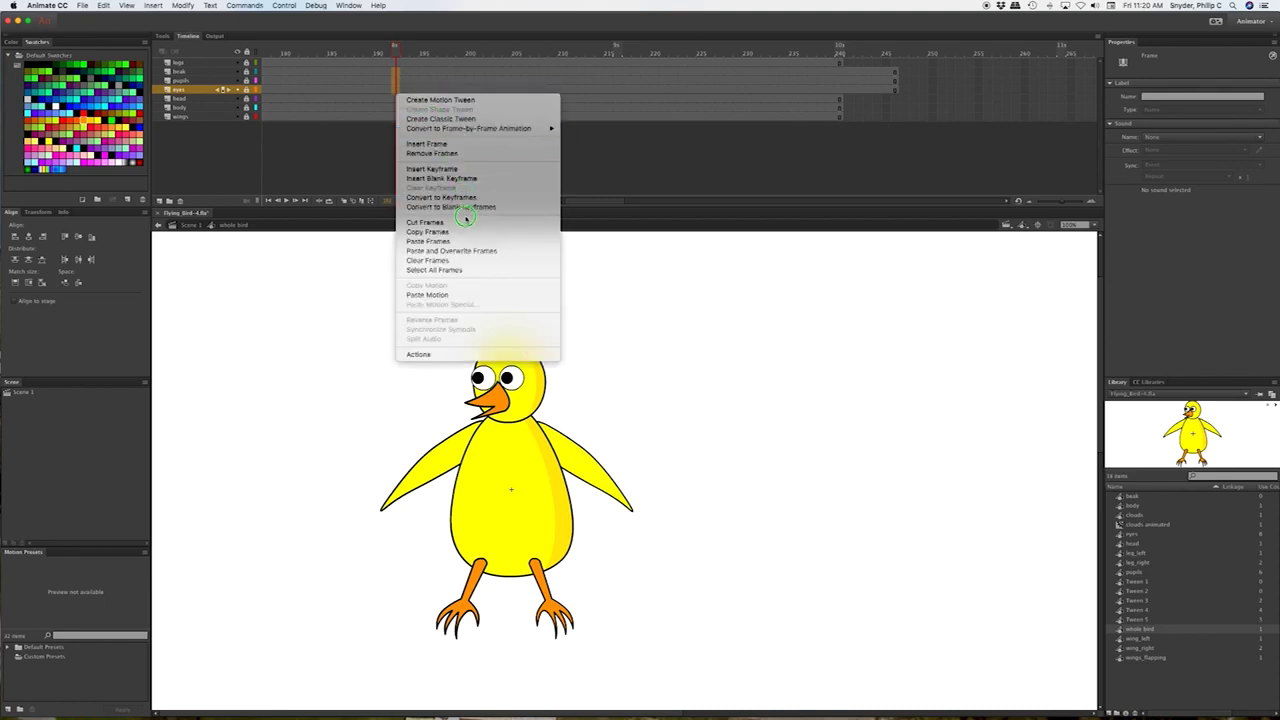
left_click(472, 243)
Scrub through the pasted turn to the right and clear the extra keyframes at frame 199 on the beak, pupils and eyes layers.
left_click_drag(371, 51, 460, 56)
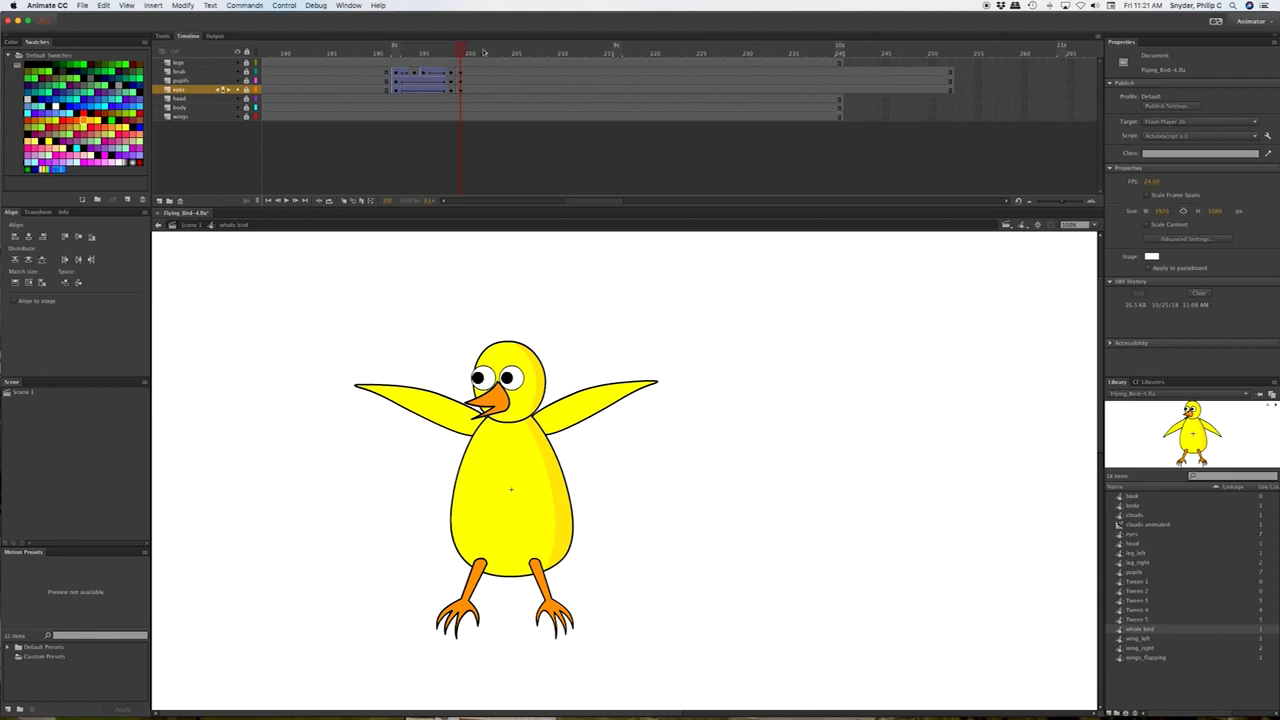
left_click_drag(461, 73, 459, 91)
right_click(461, 93)
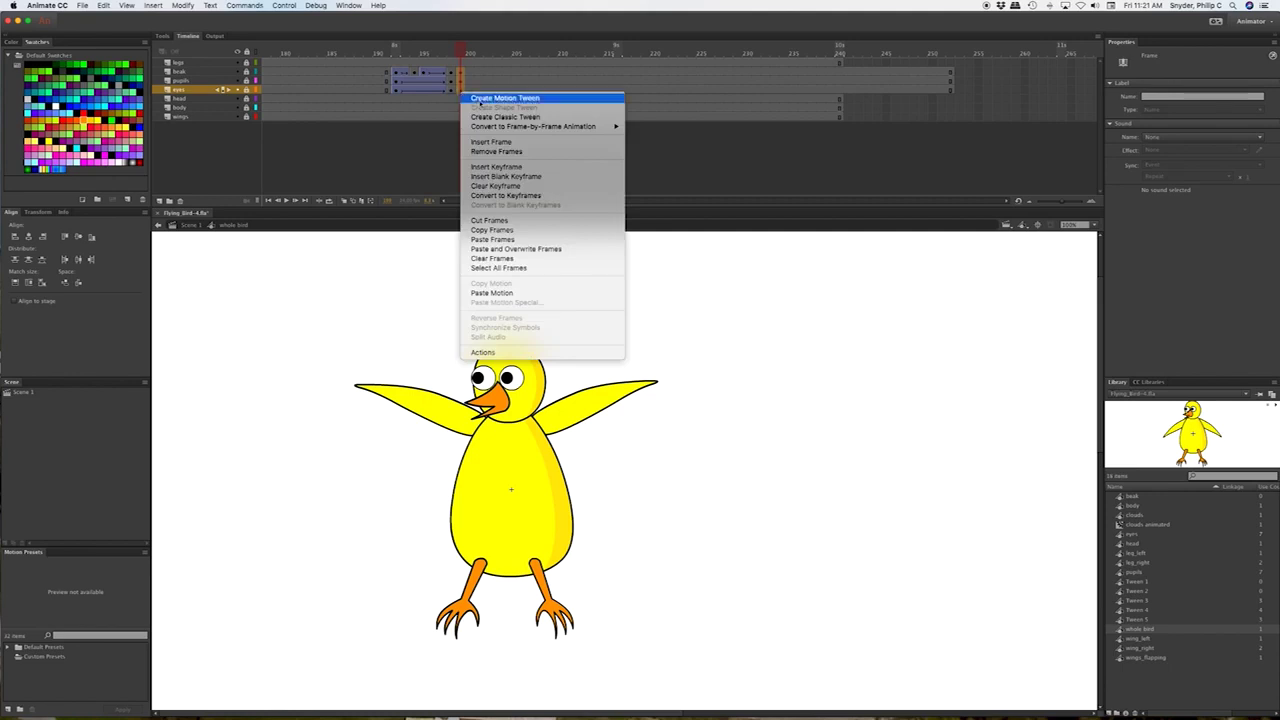
left_click(513, 191)
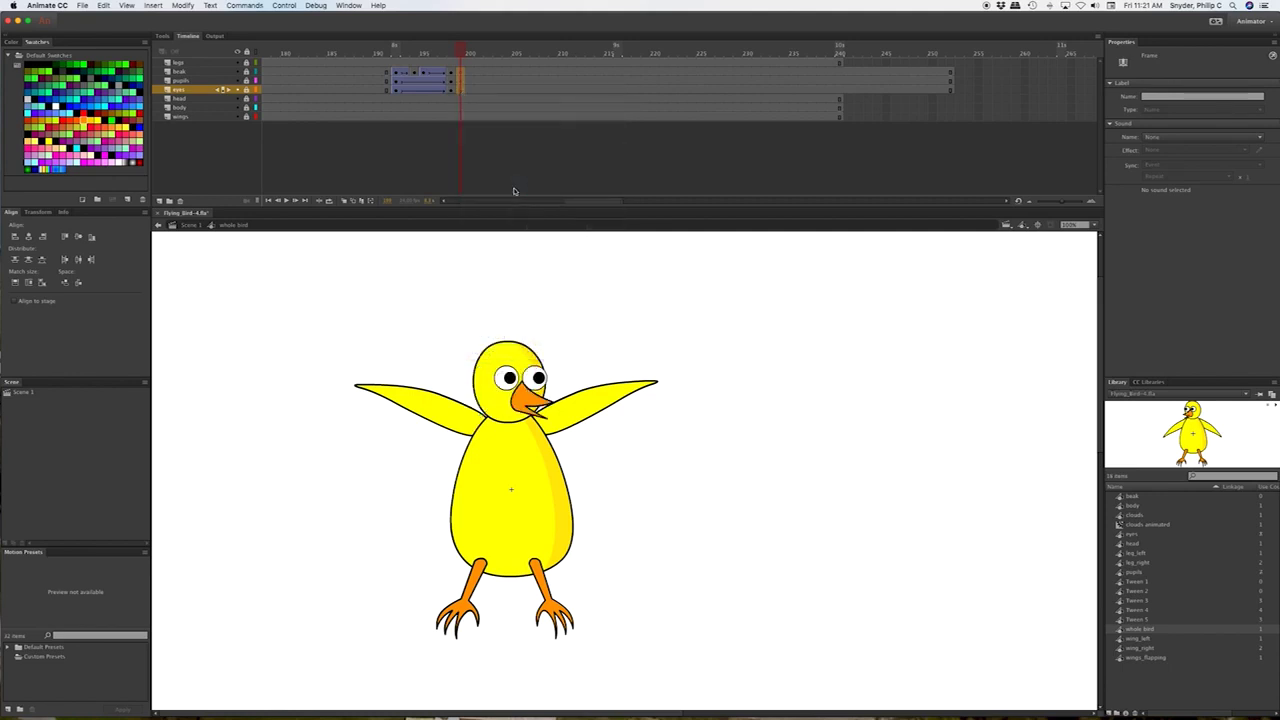
left_click_drag(456, 49, 622, 56)
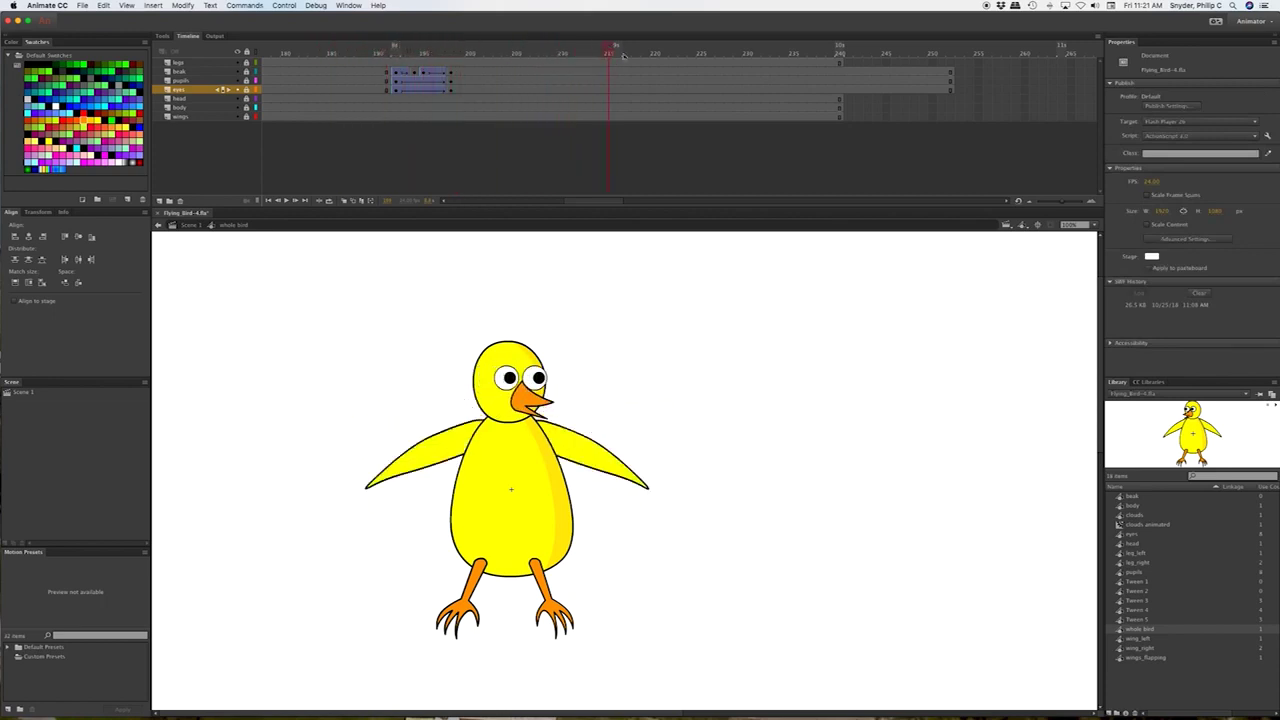
Remove the surplus frames after frame 240 on the beak, pupils and eyes layers, and scrub back through the animation.
left_click_drag(951, 73, 867, 92)
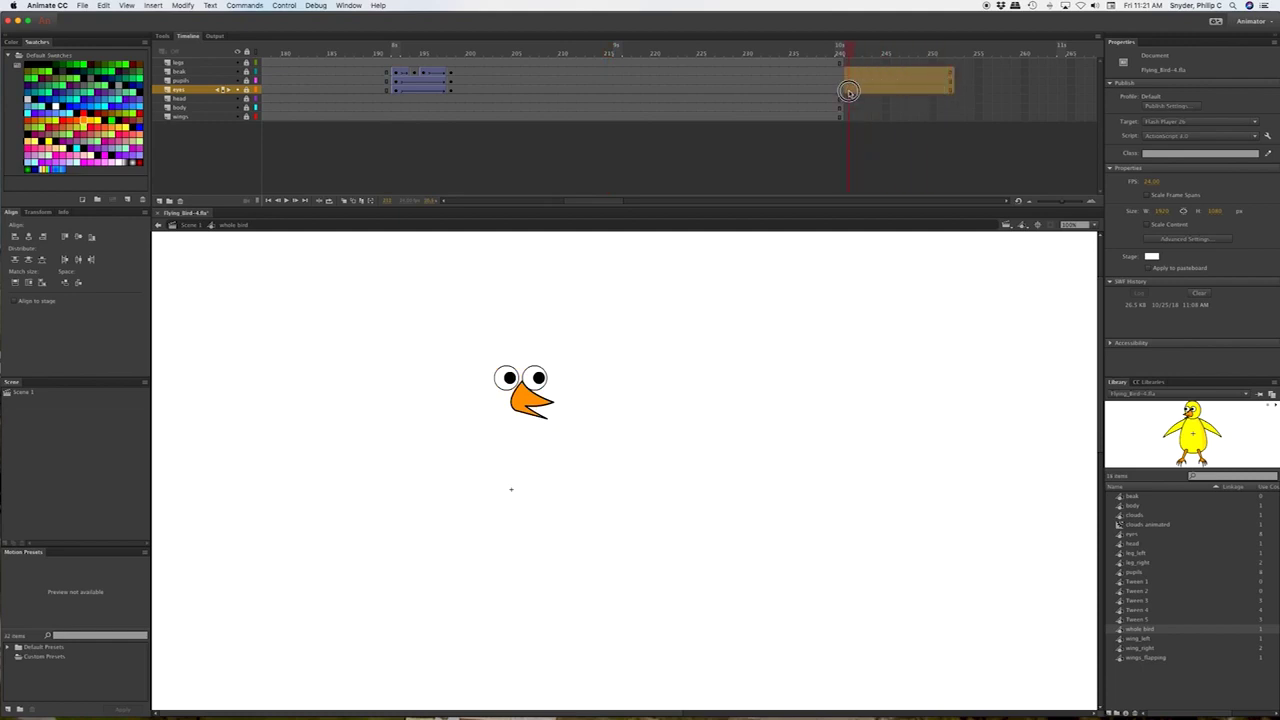
left_click(848, 91)
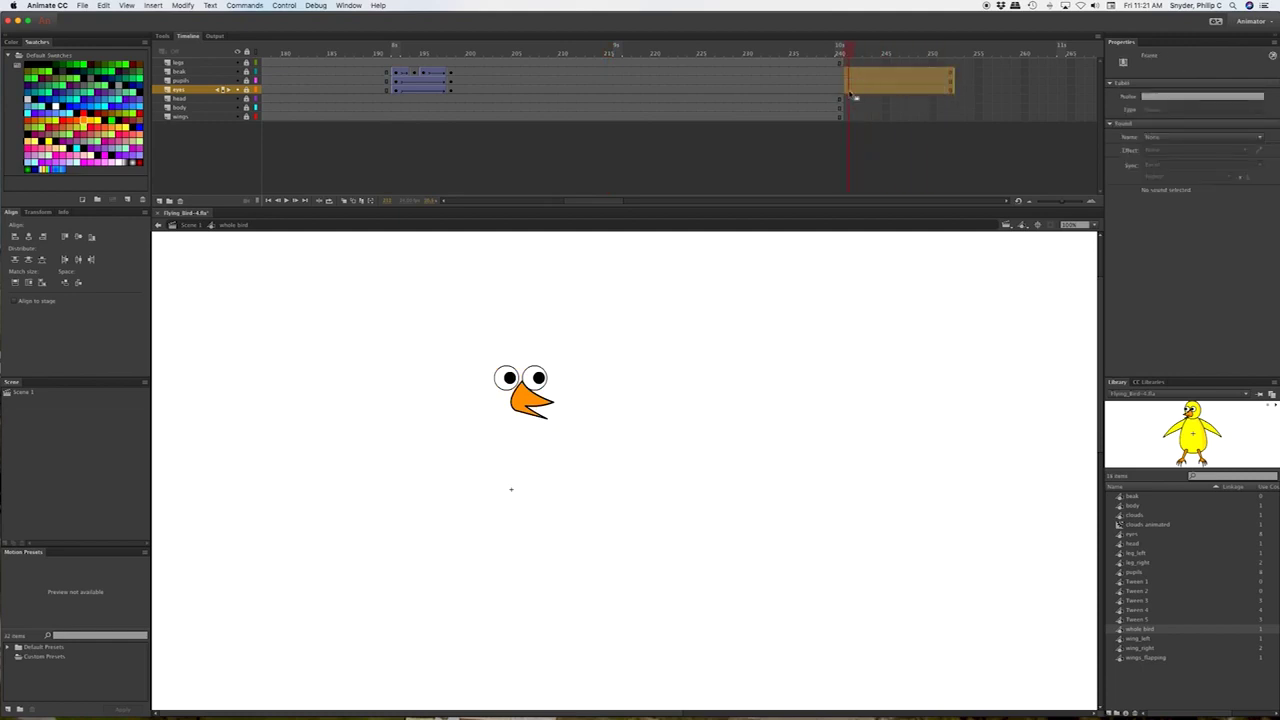
right_click(872, 84)
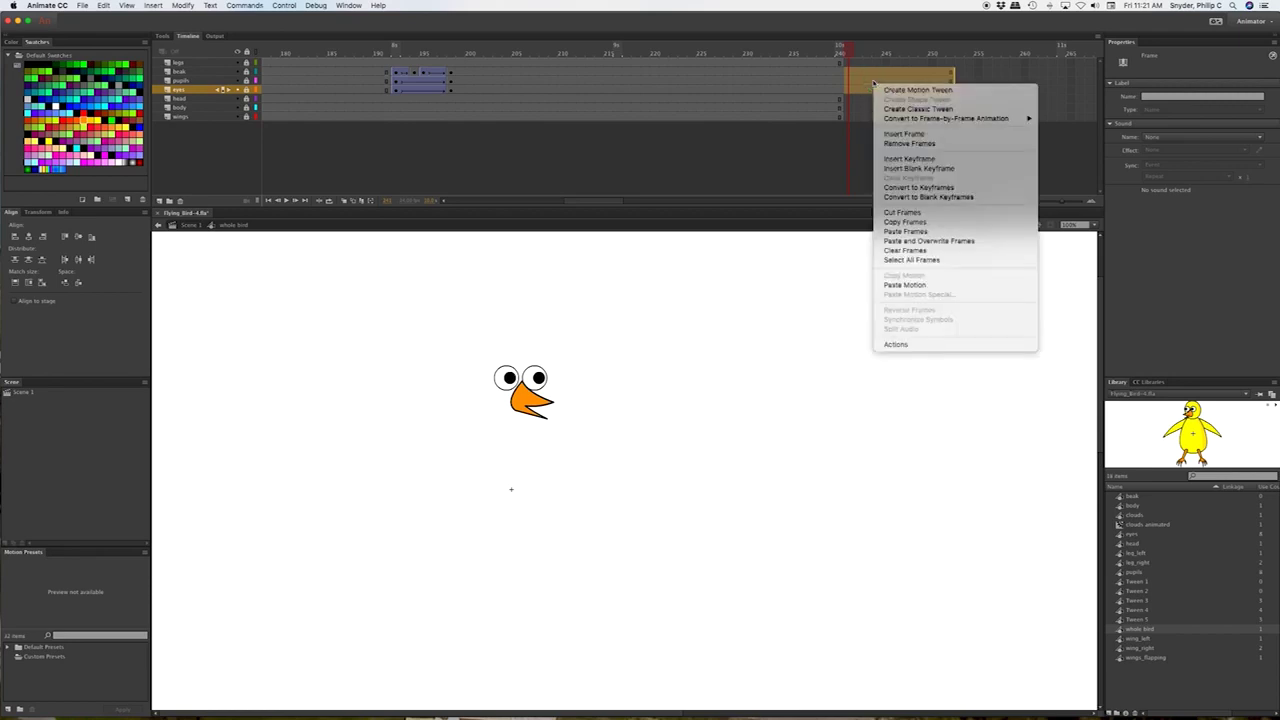
left_click(909, 144)
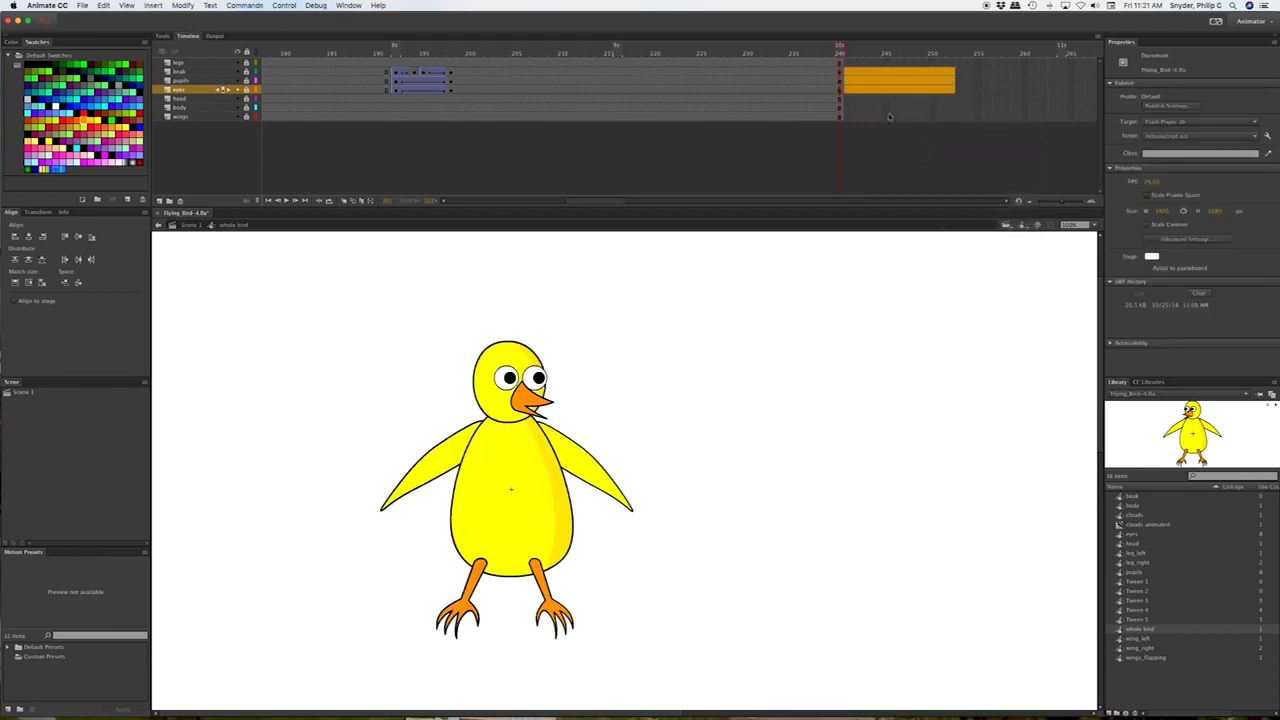
left_click(888, 117)
left_click(836, 50)
left_click_drag(836, 50, 331, 50)
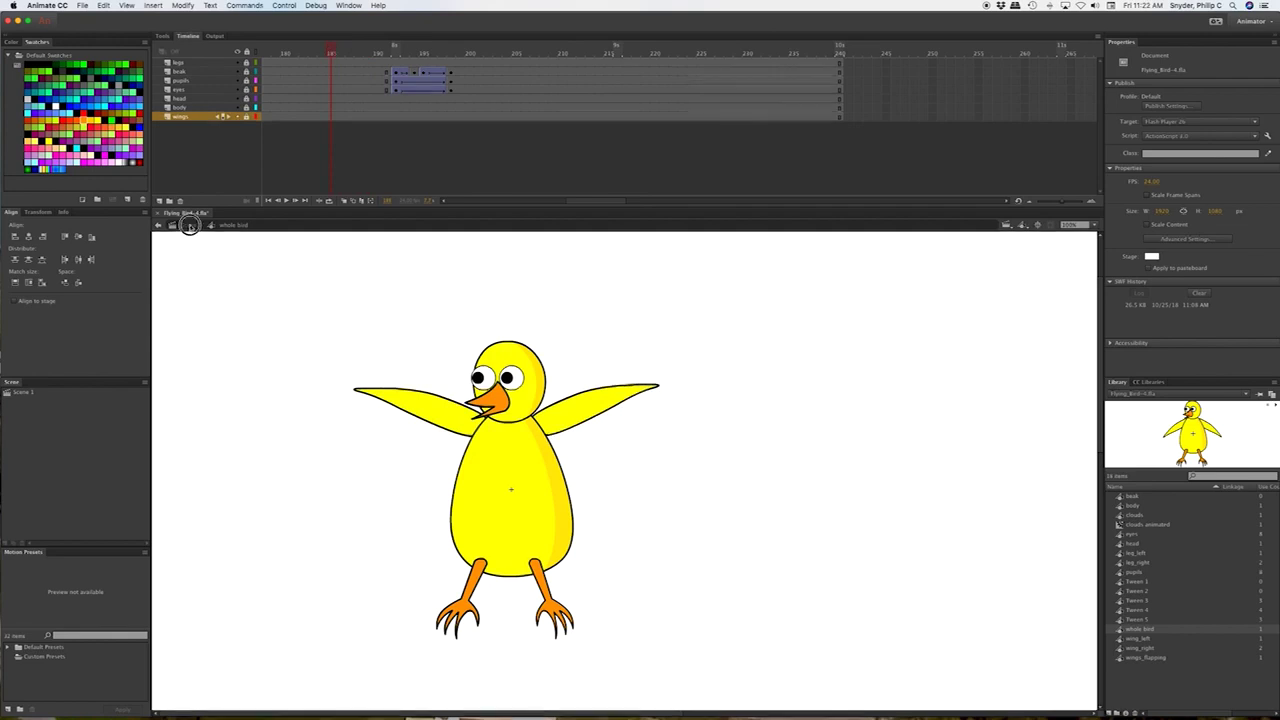
Return to Scene 1, scrub through the bird's flight, rewind to the first frame and test the movie.
left_click(188, 226)
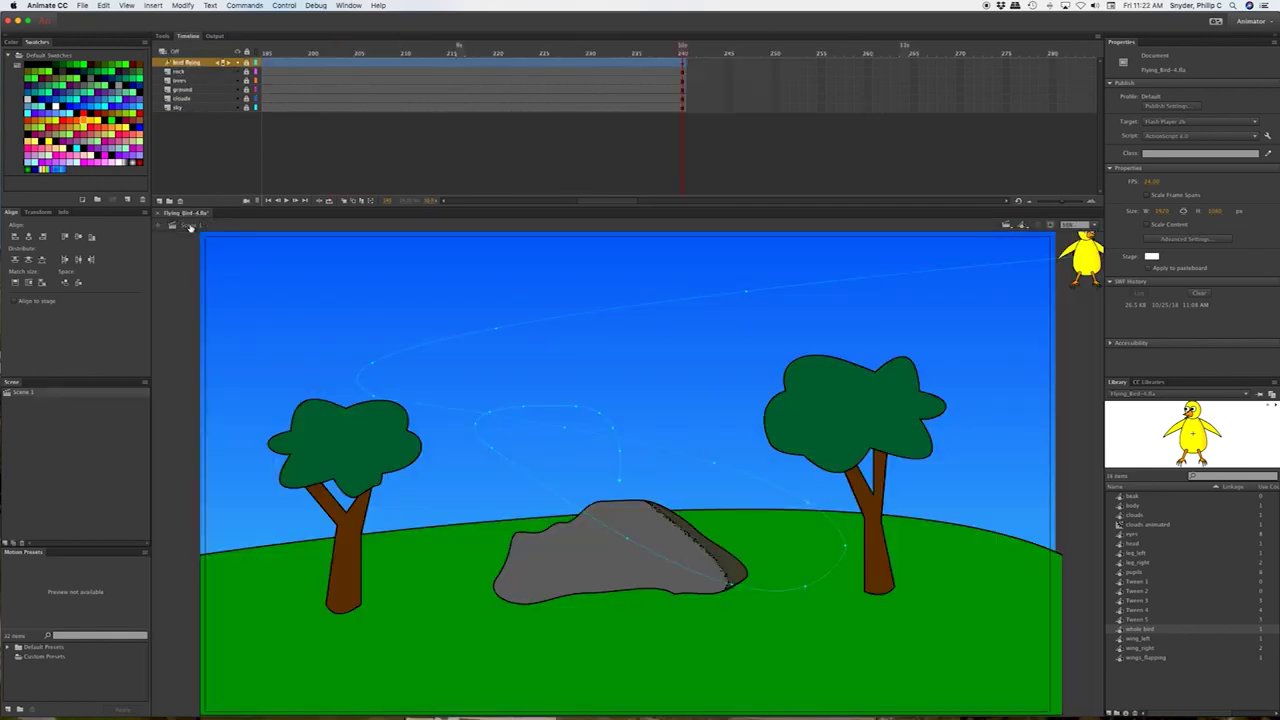
left_click_drag(682, 52, 386, 52)
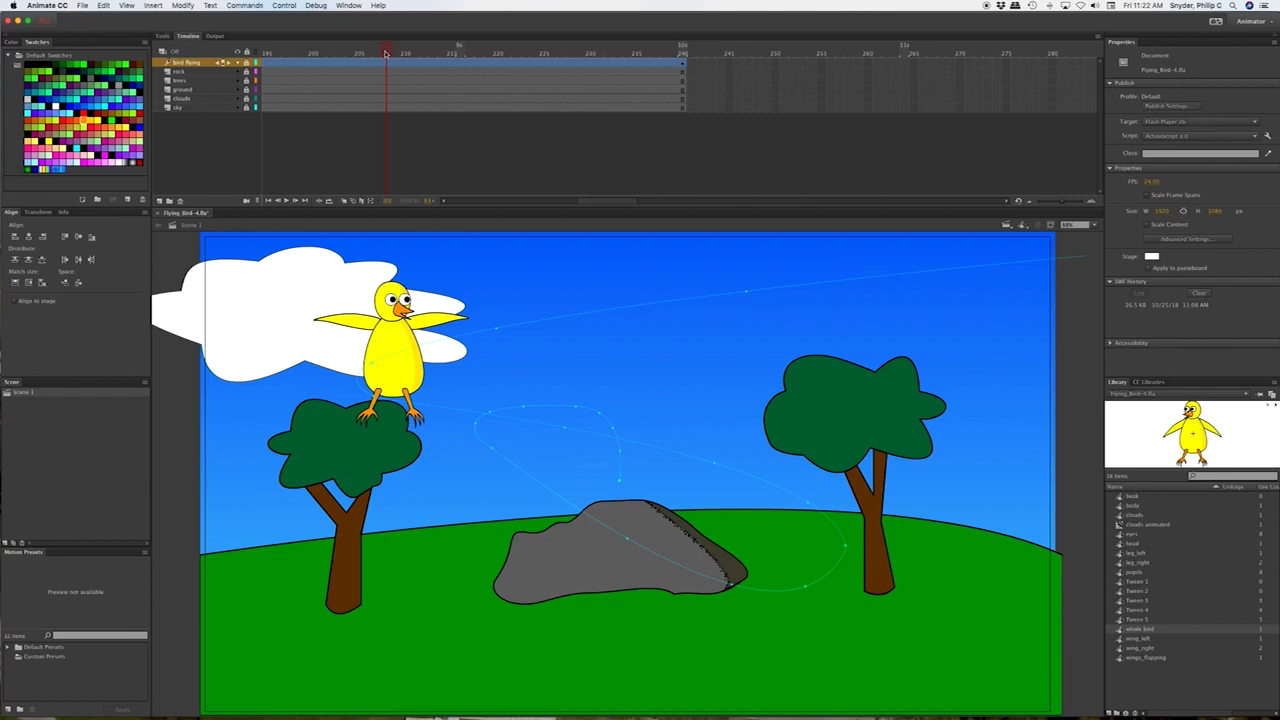
key("shift+comma")
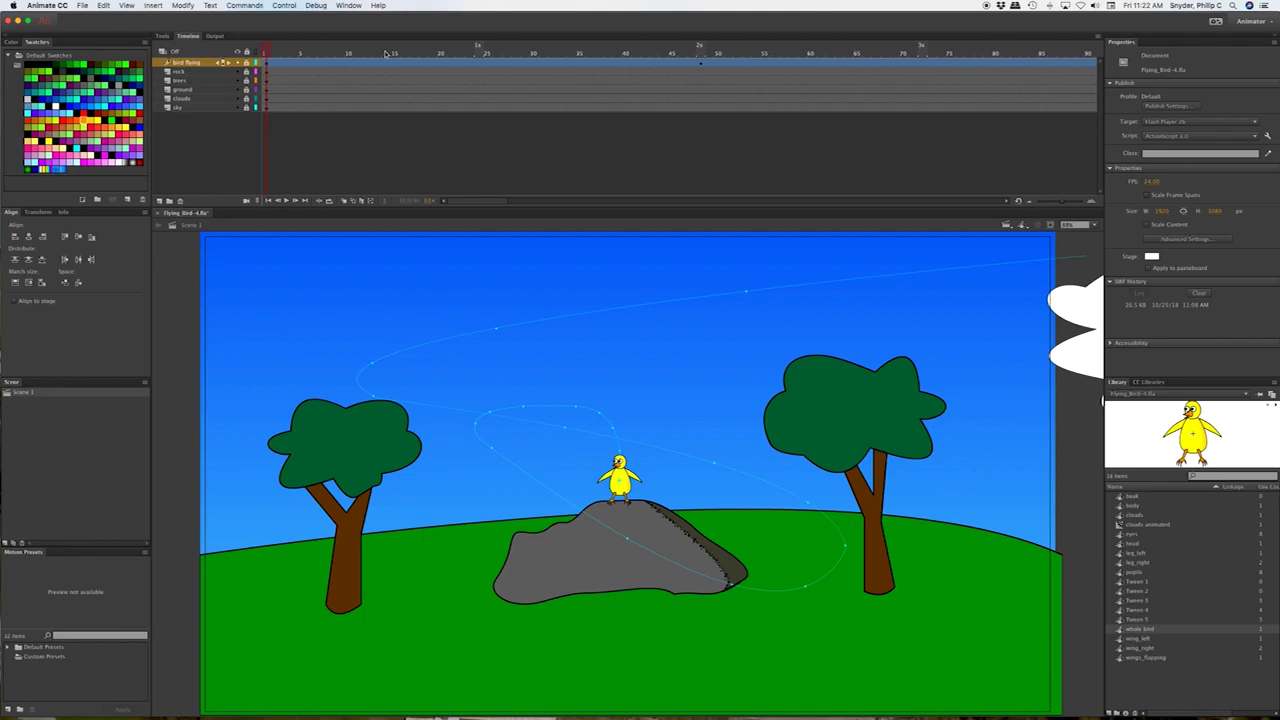
key("super+Return")
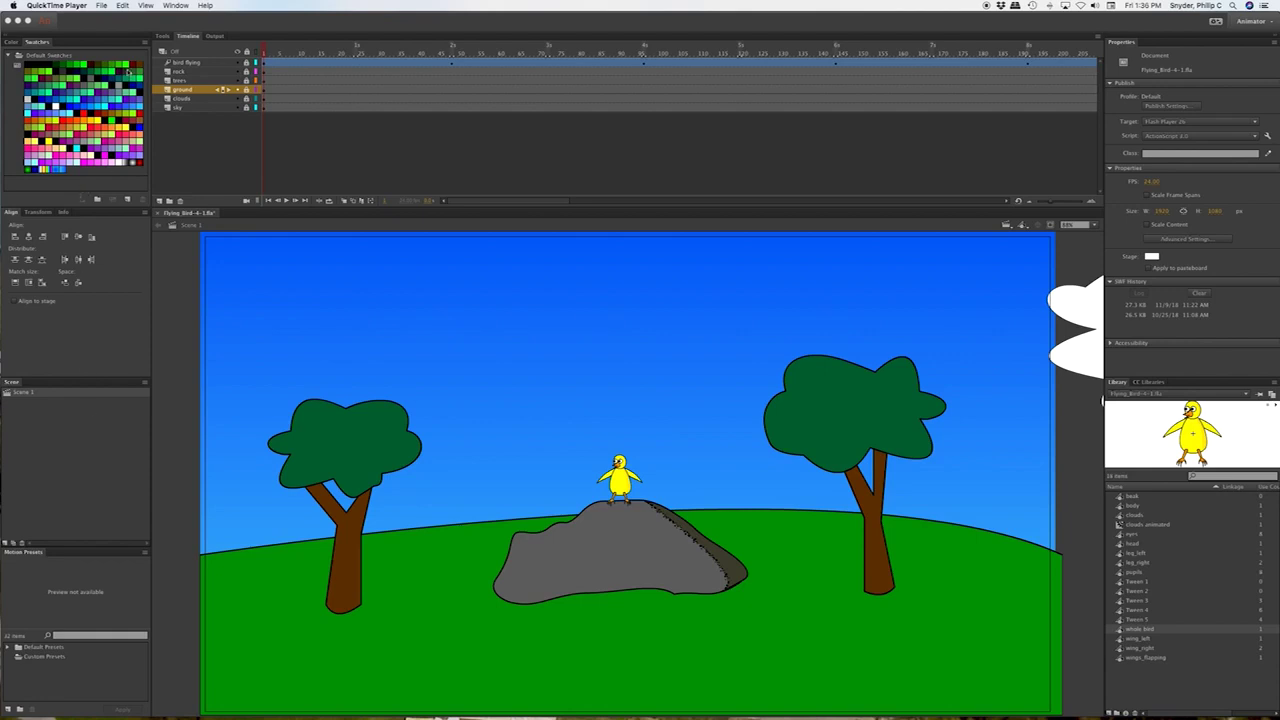
Switch back to Animate and insert a new scene in the bird document.
left_click(125, 27)
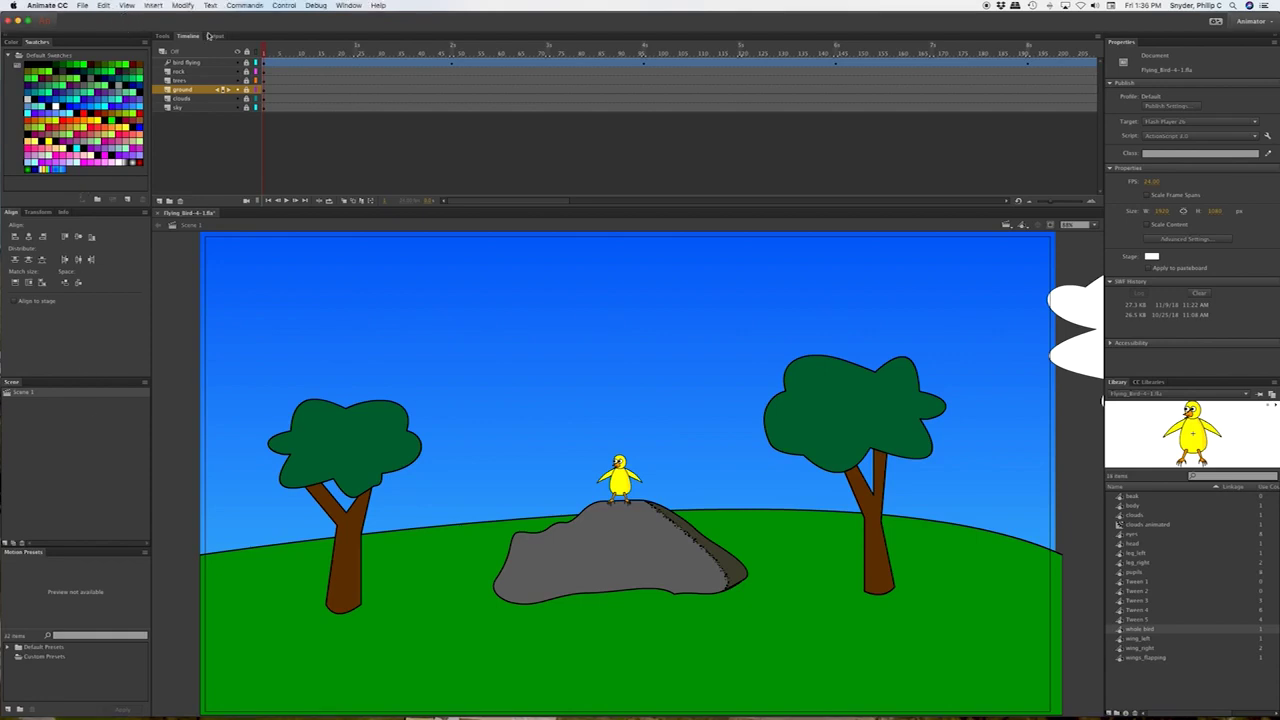
left_click(154, 6)
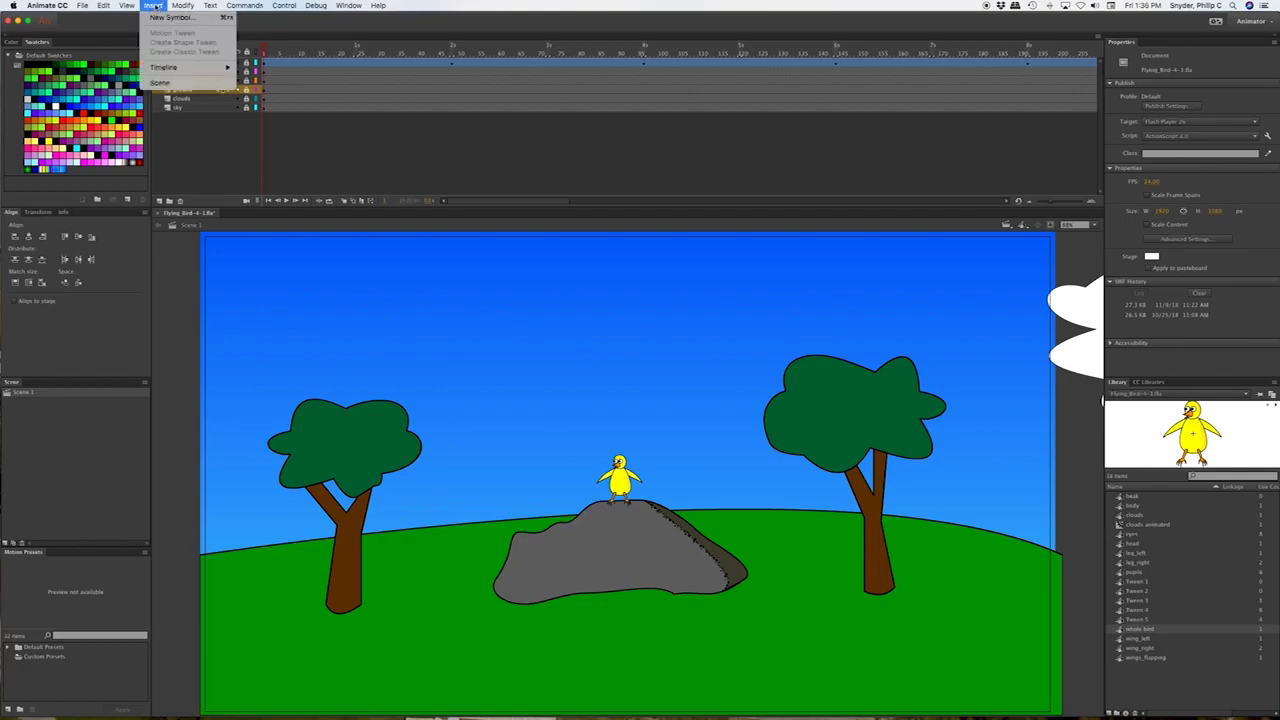
left_click(160, 82)
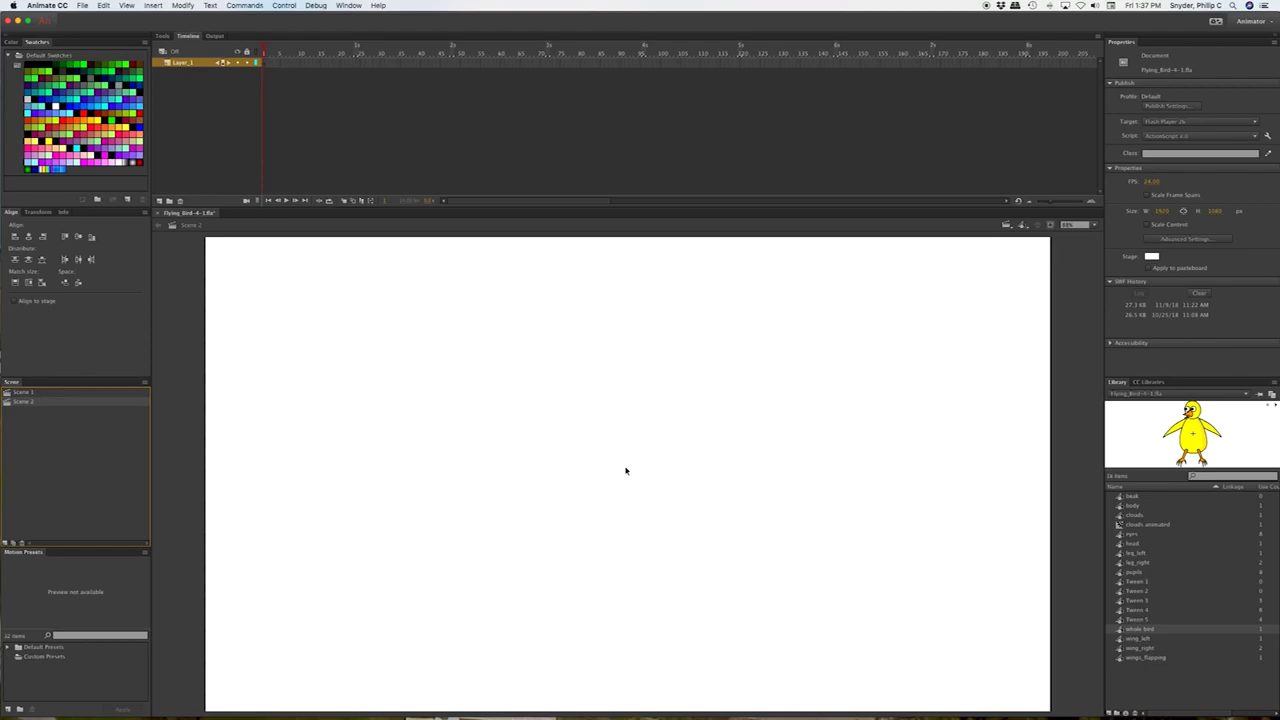
Unlock all layers in Scene 1 and copy the ground, clouds and sky layers.
key("shift+Page_Up")
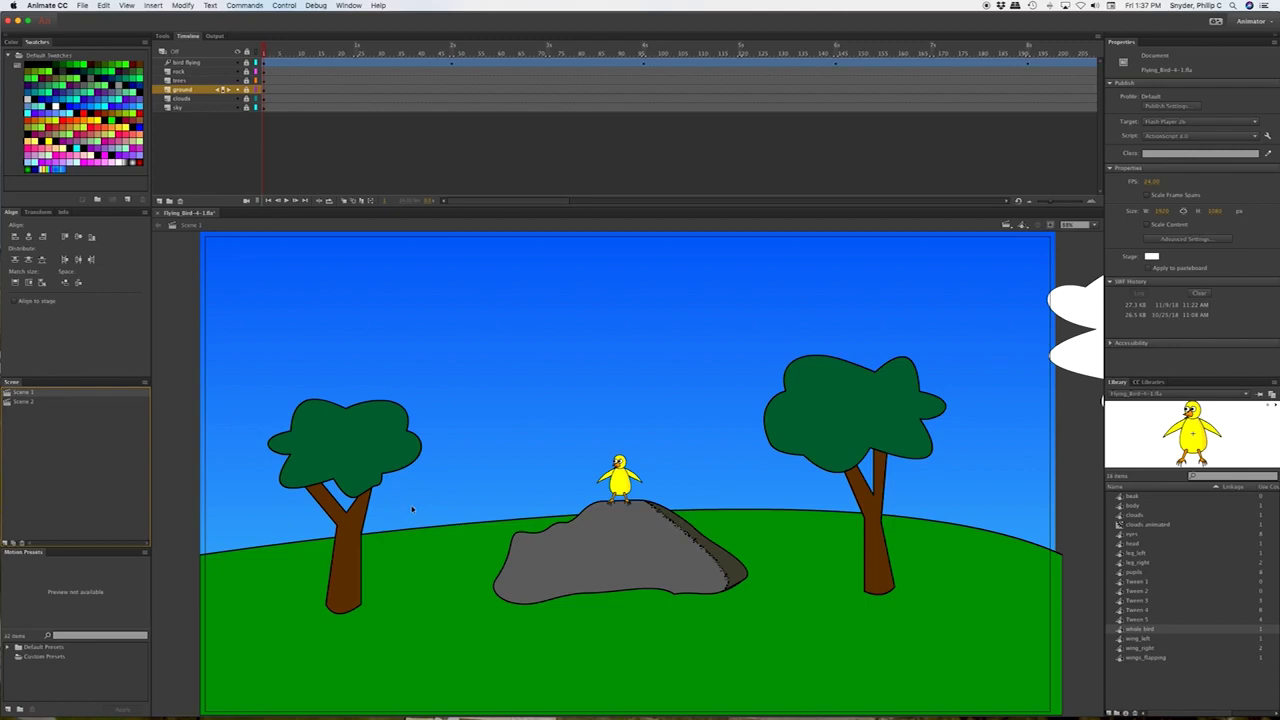
left_click(247, 51)
key("super+a")
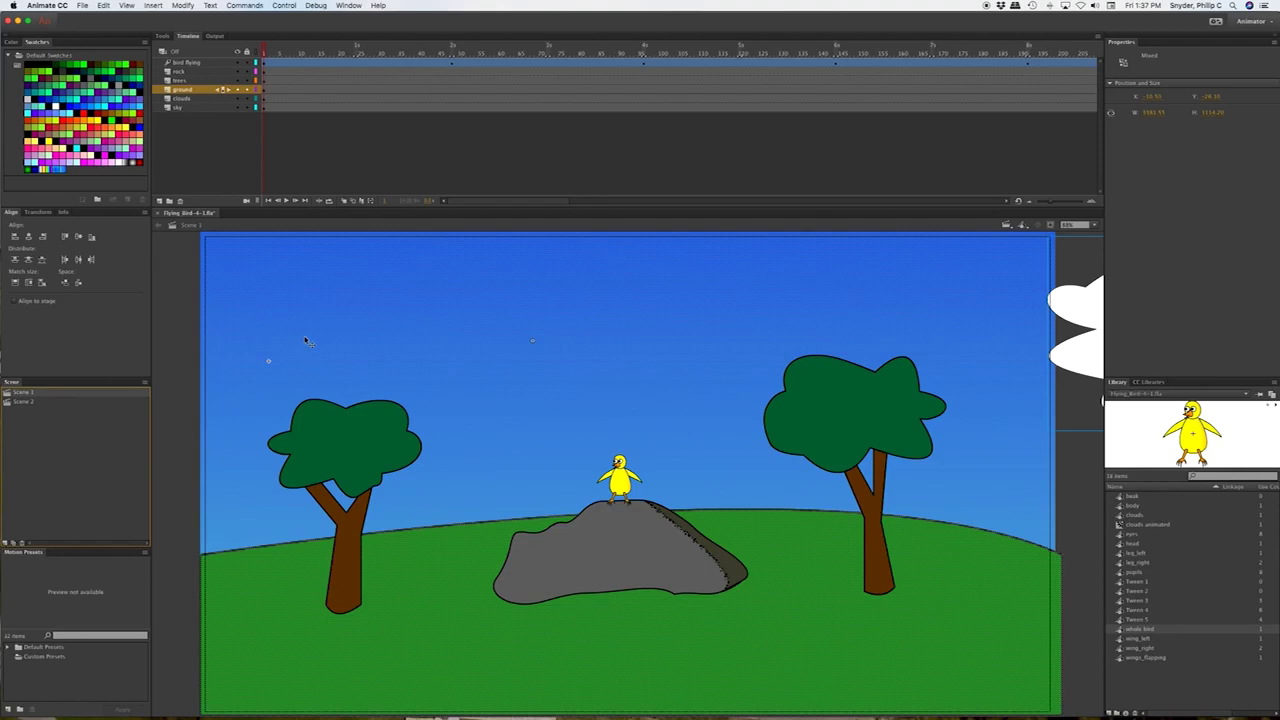
left_click(186, 100, "shift")
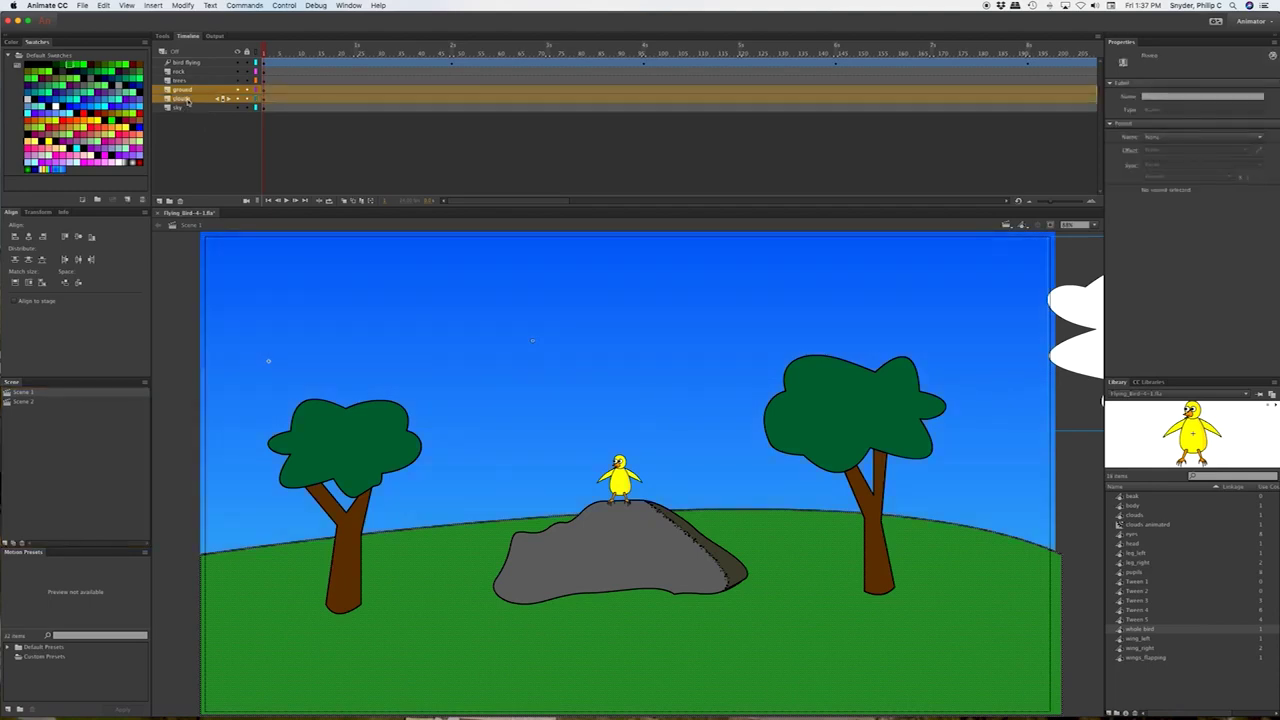
left_click(186, 108, "shift")
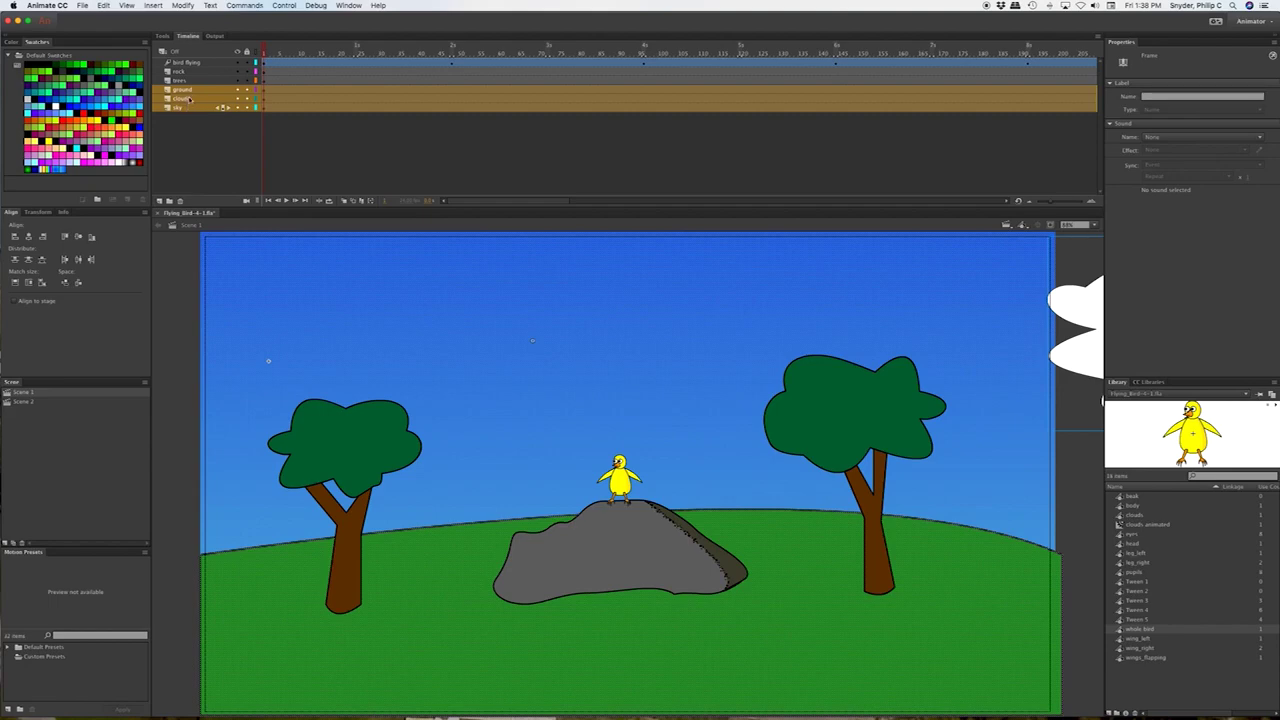
right_click(189, 99)
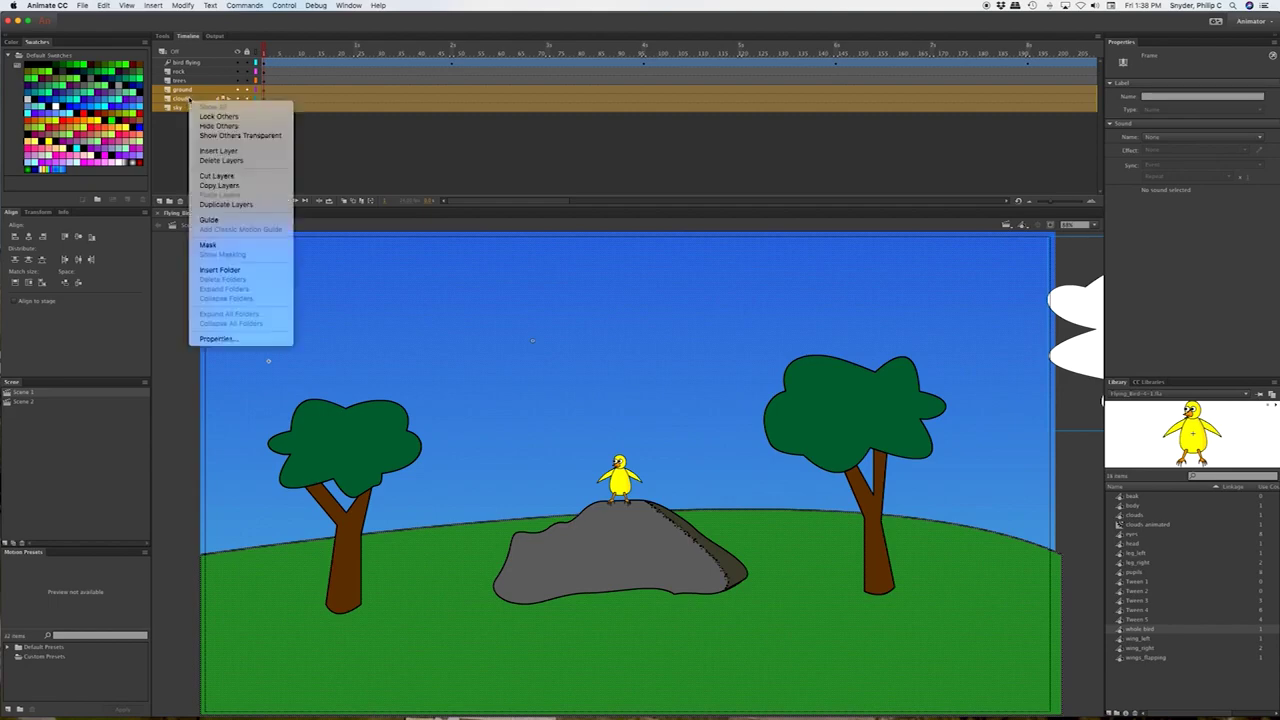
left_click(219, 186)
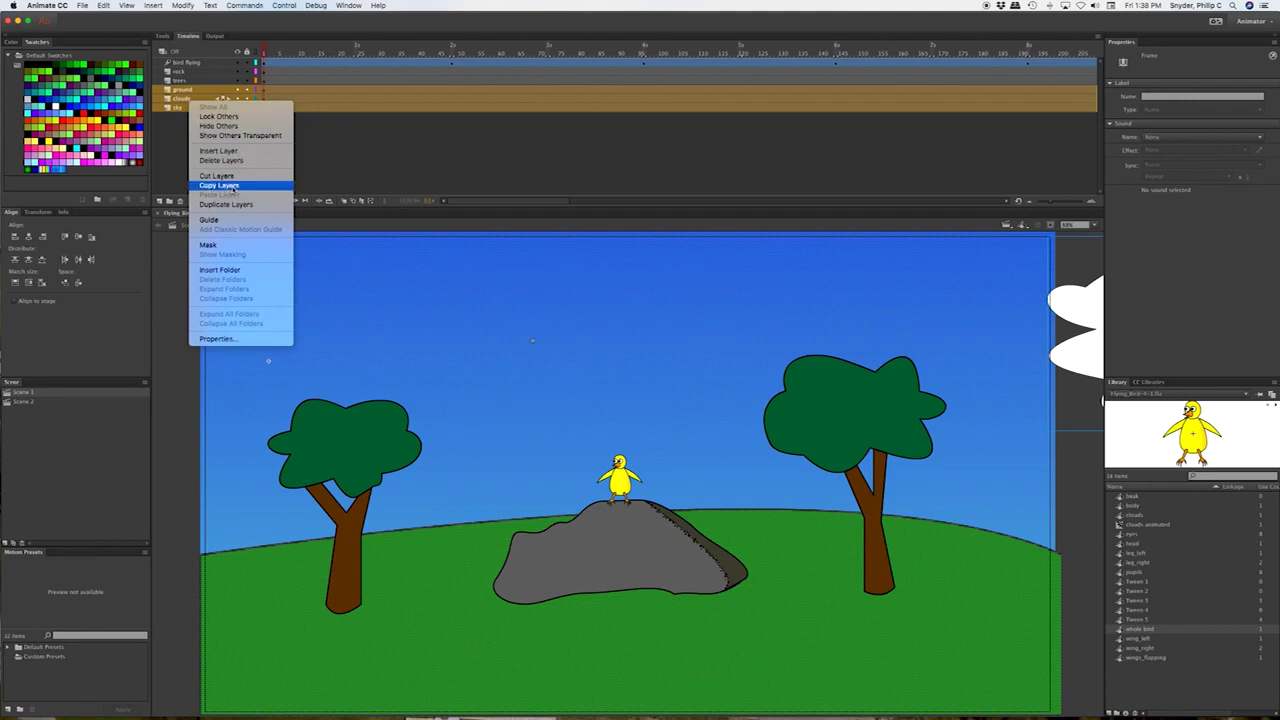
Paste the copied ground, clouds and sky layers into Scene 2 and scrub until both clouds are over the stage.
left_click(25, 401)
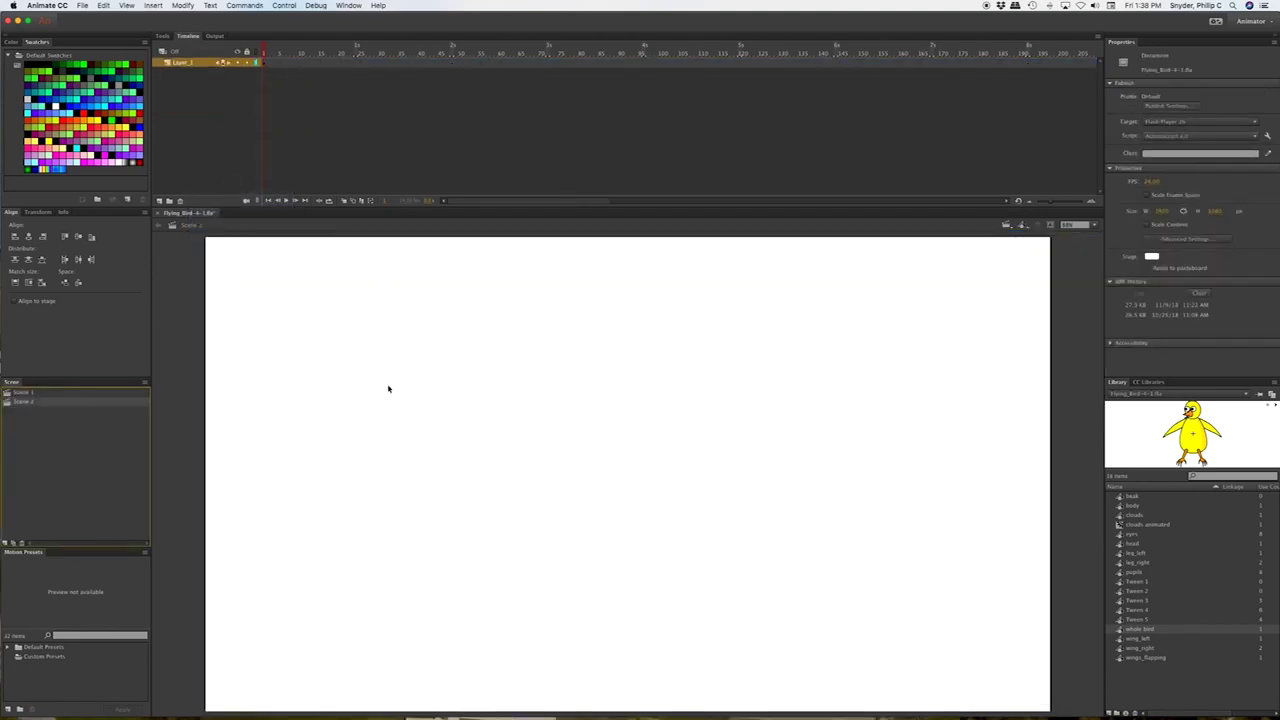
right_click(189, 65)
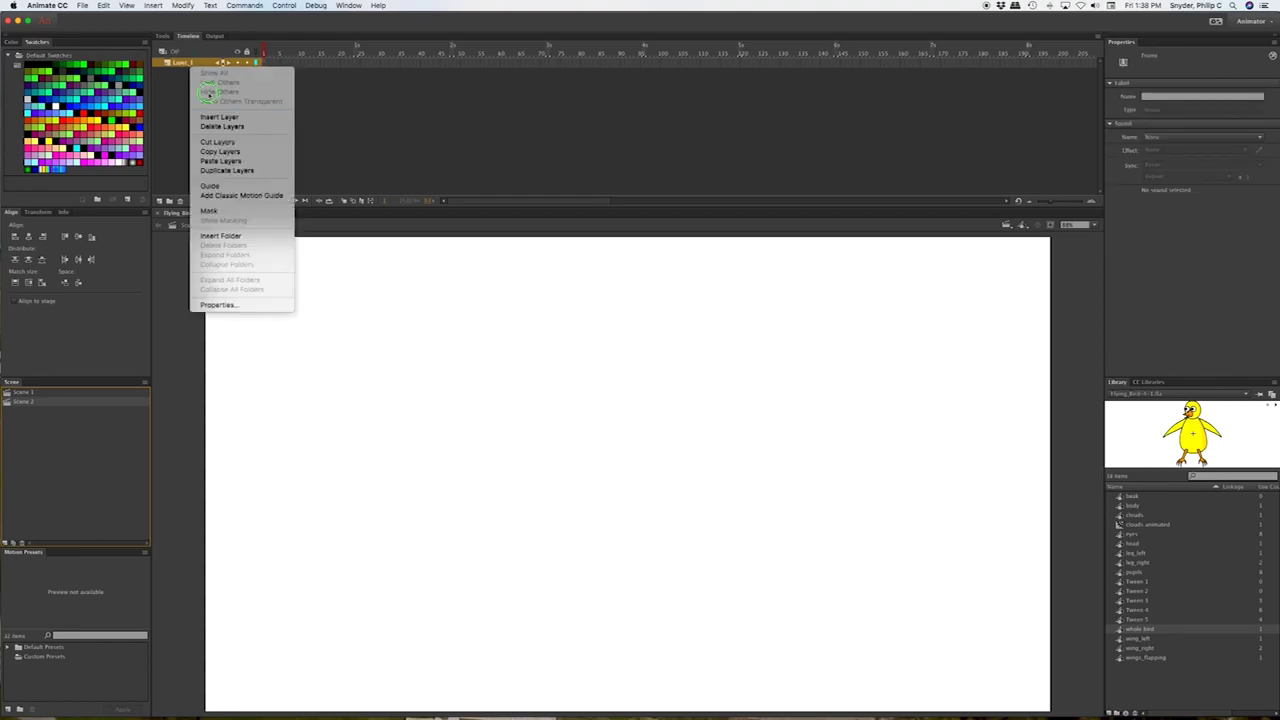
left_click(224, 161)
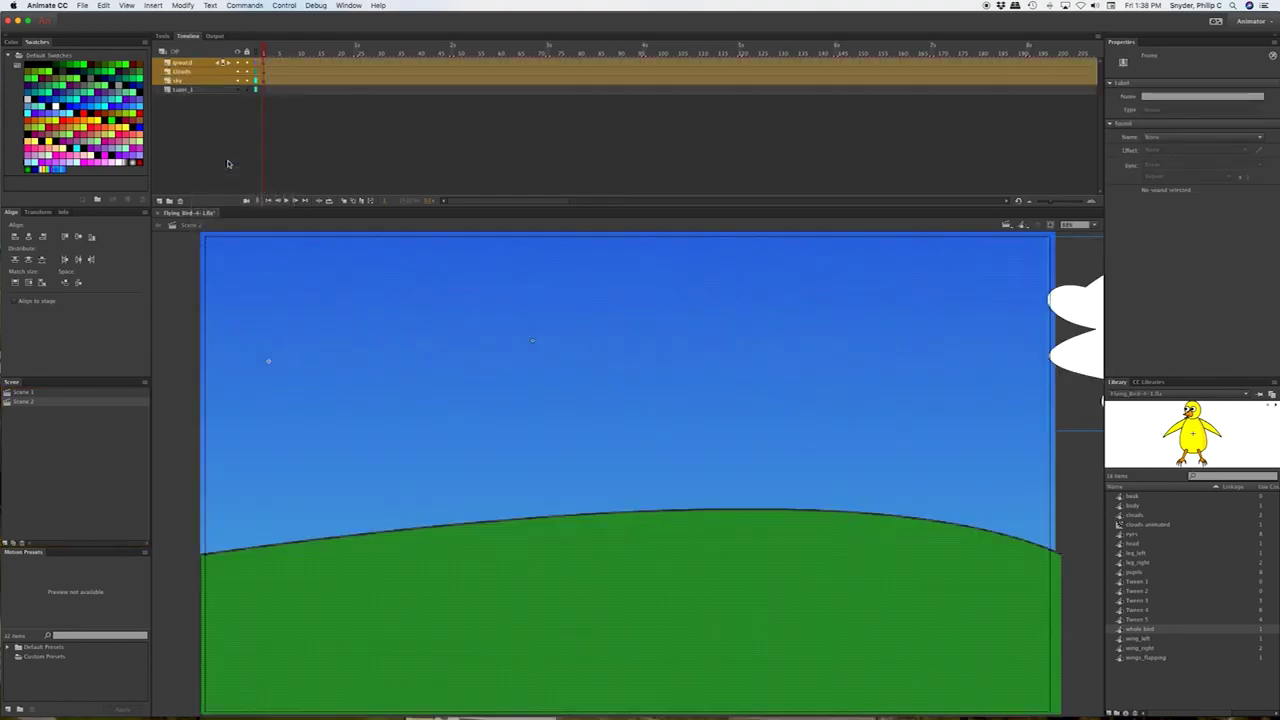
left_click(236, 138)
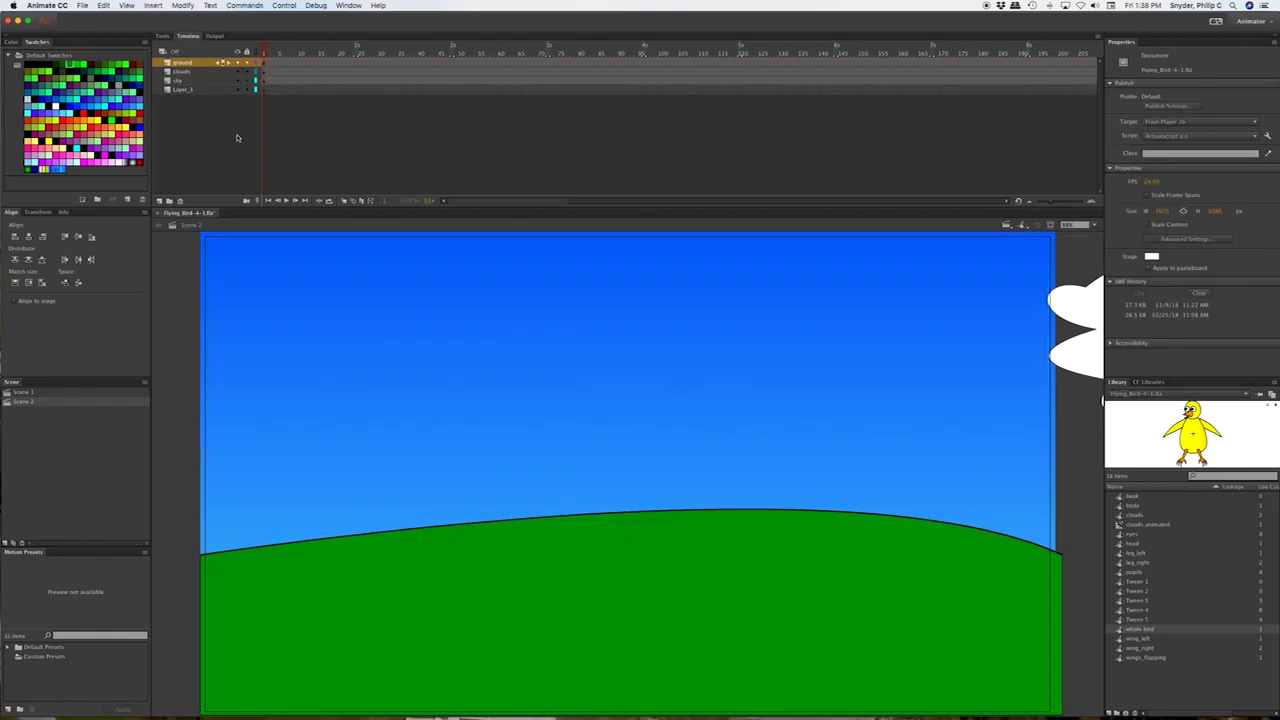
left_click_drag(264, 50, 244, 66)
left_click_drag(265, 53, 484, 56)
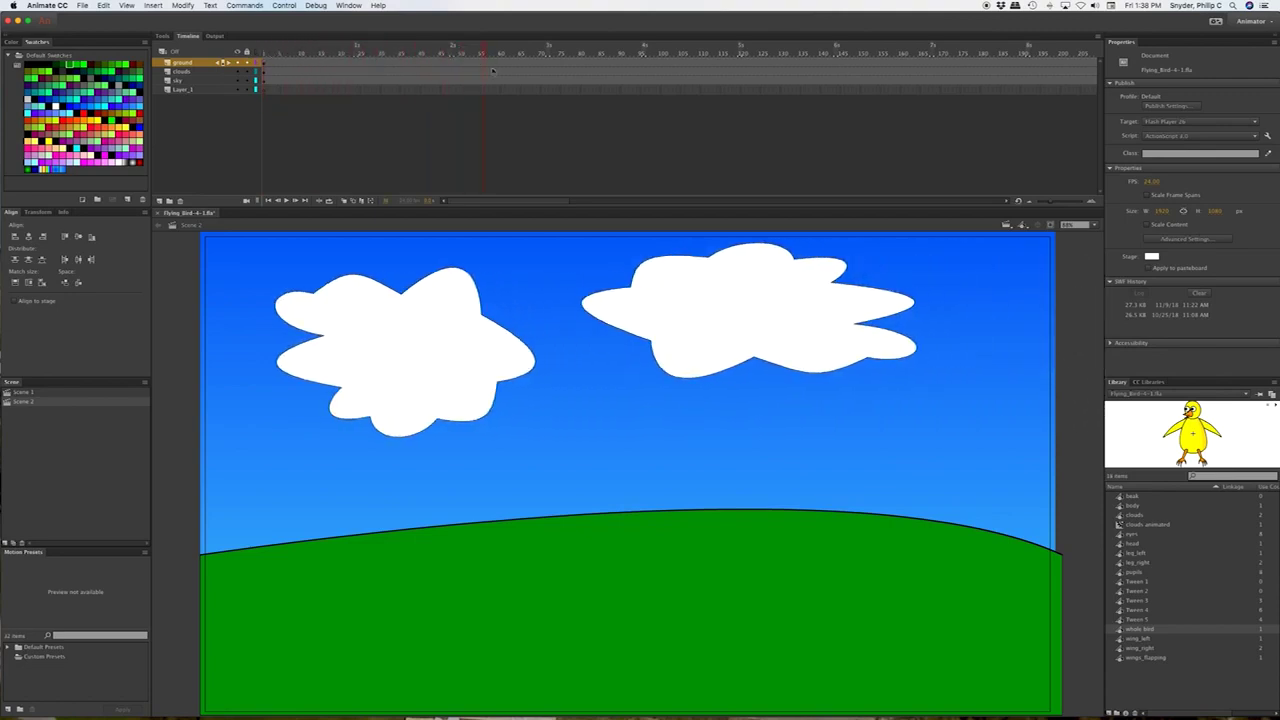
Flip the clouds instance vertically with Free Transform and stretch it wider, out to the stage's left edge.
left_click(447, 372)
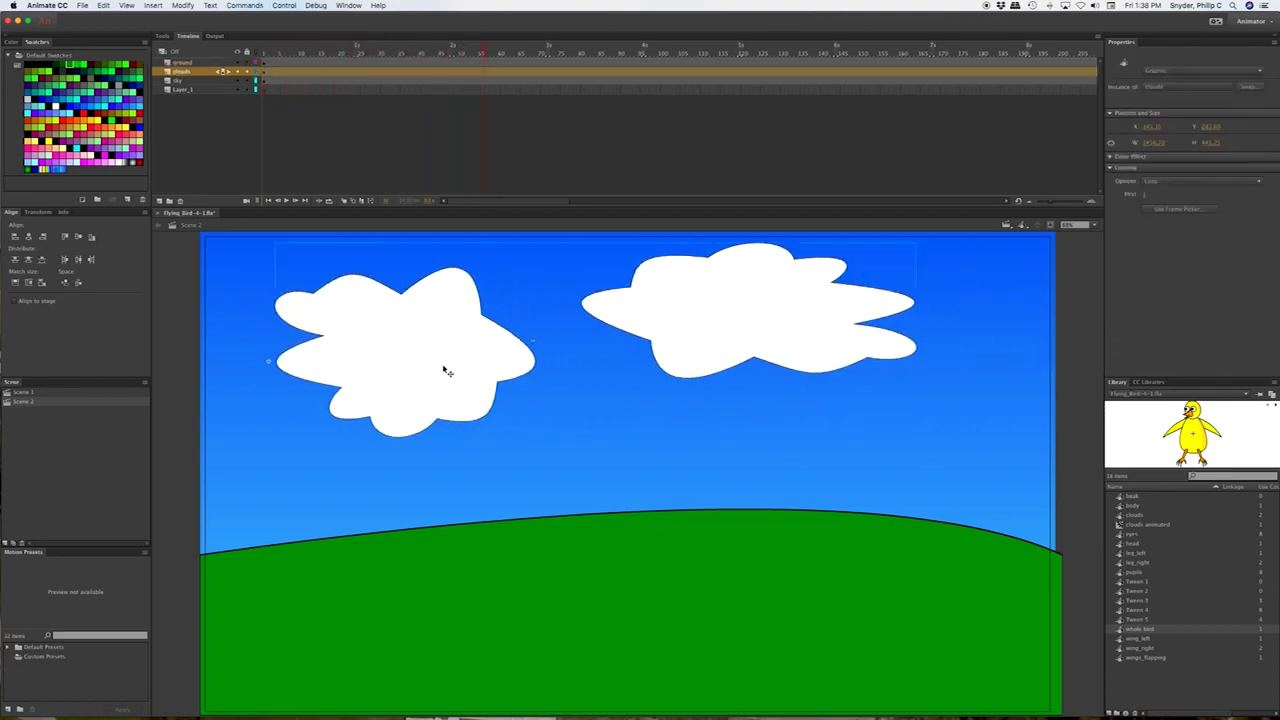
key("q")
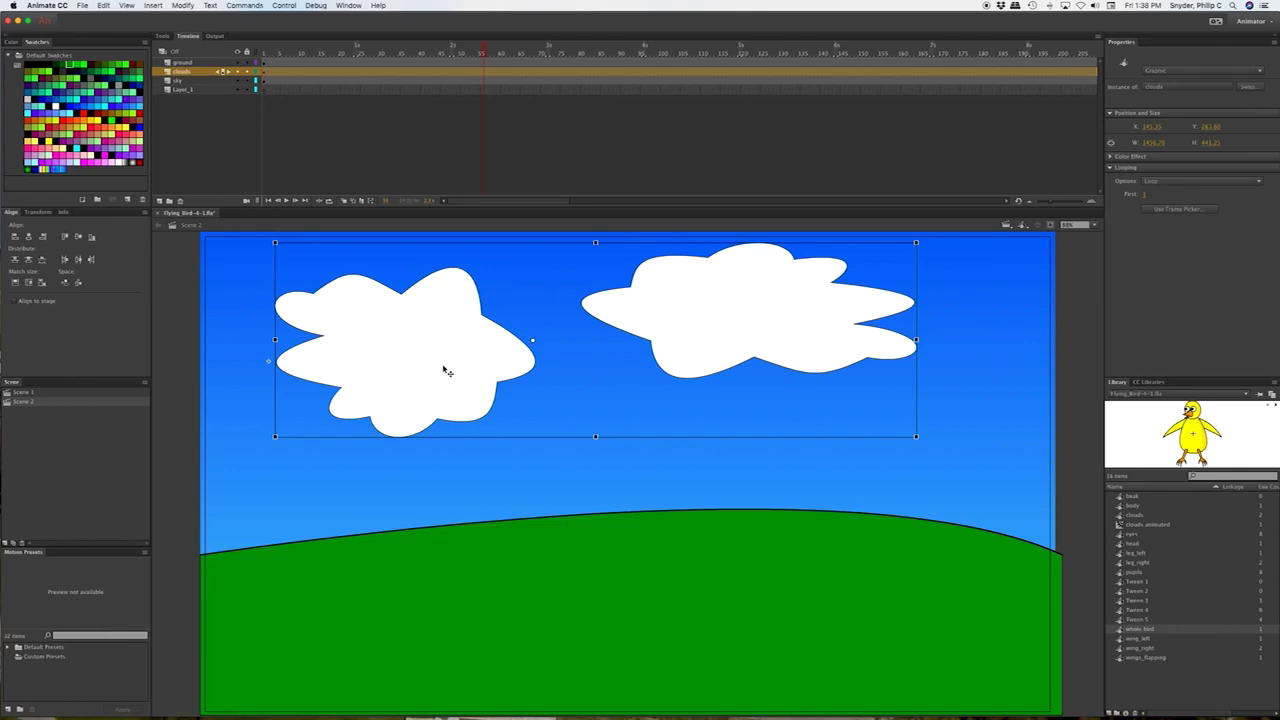
left_click_drag(595, 242, 595, 428)
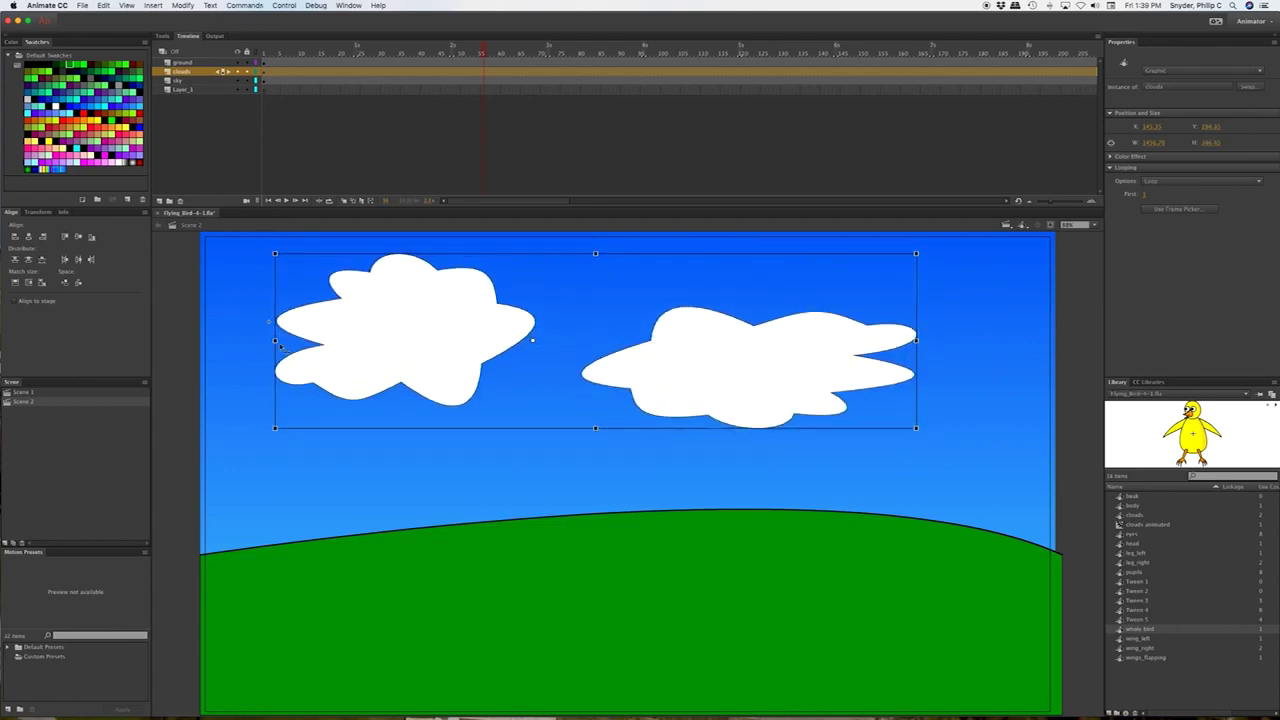
left_click_drag(274, 340, 201, 337)
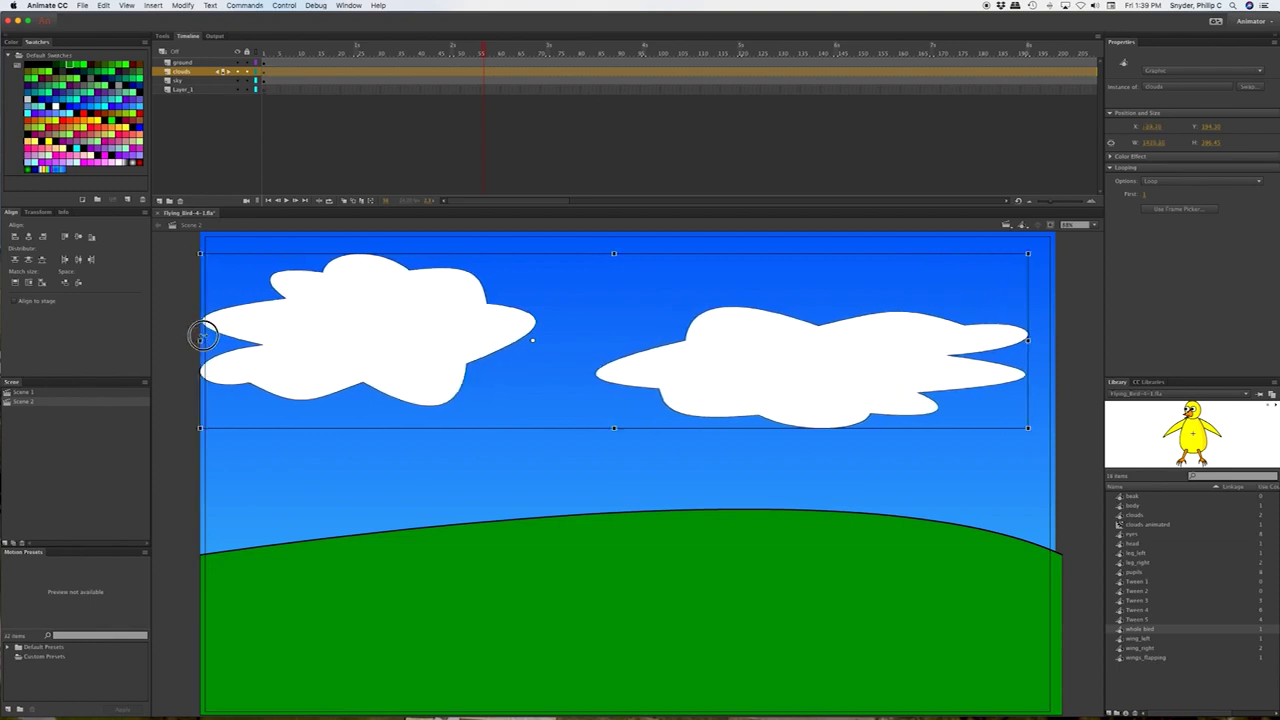
Stretch the clouds instance slightly taller with Free Transform, look inside its symbol and return to Scene 2.
left_click_drag(614, 428, 614, 434)
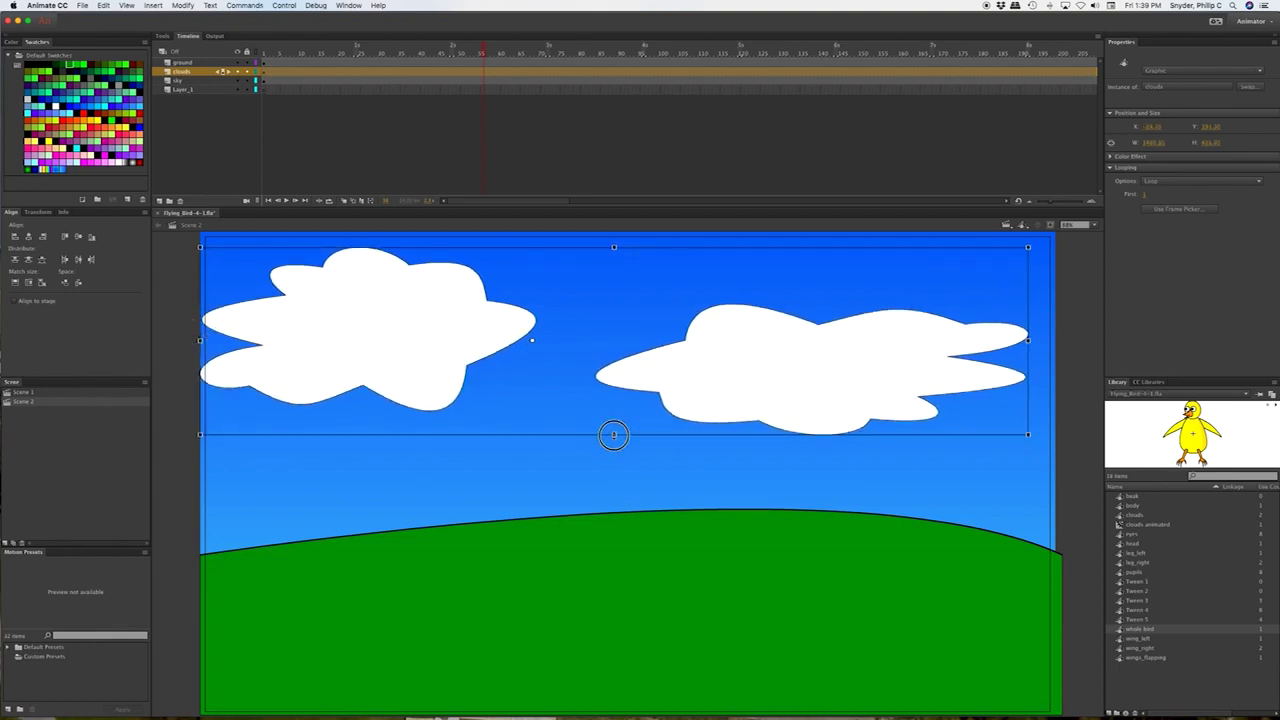
double_click(416, 340)
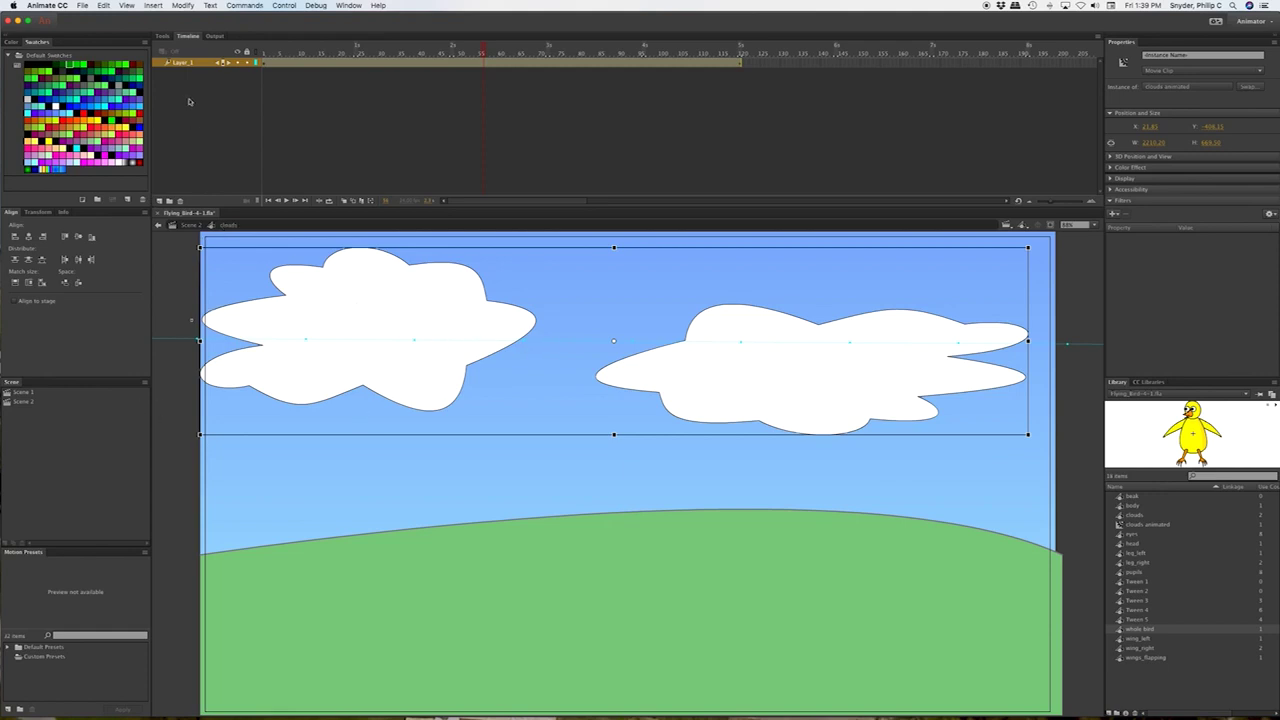
left_click(191, 228)
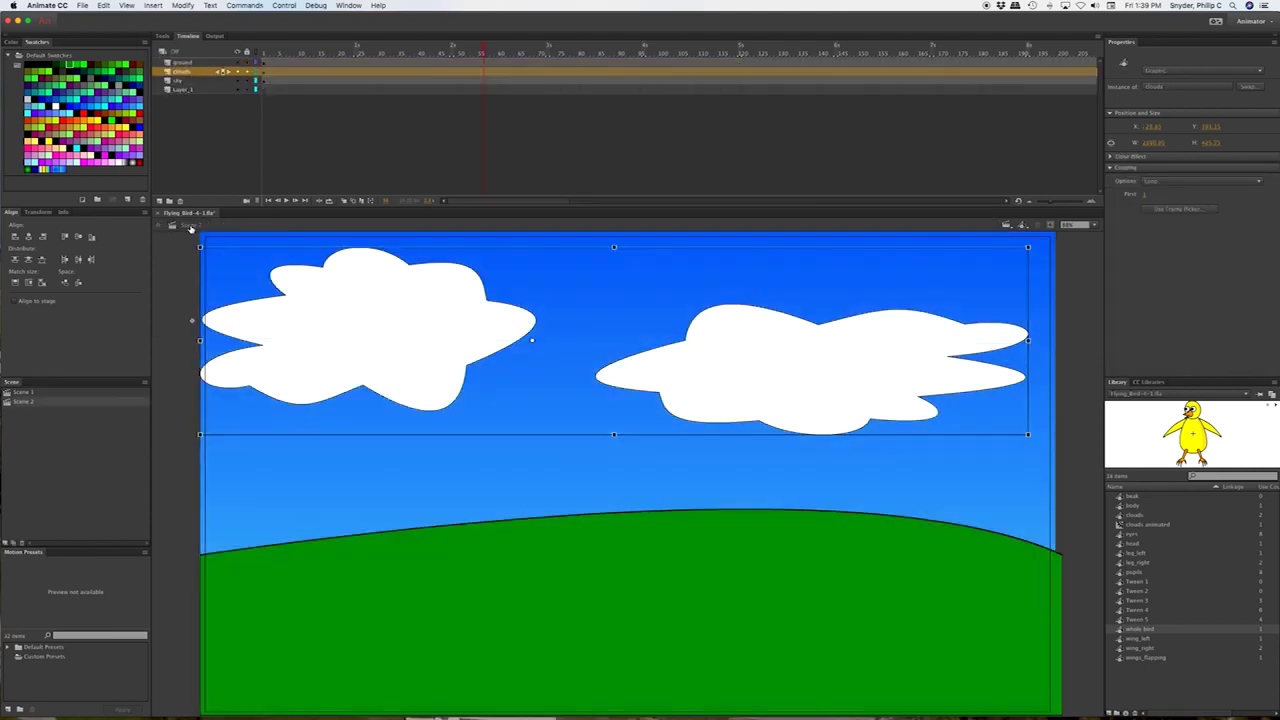
left_click(191, 228)
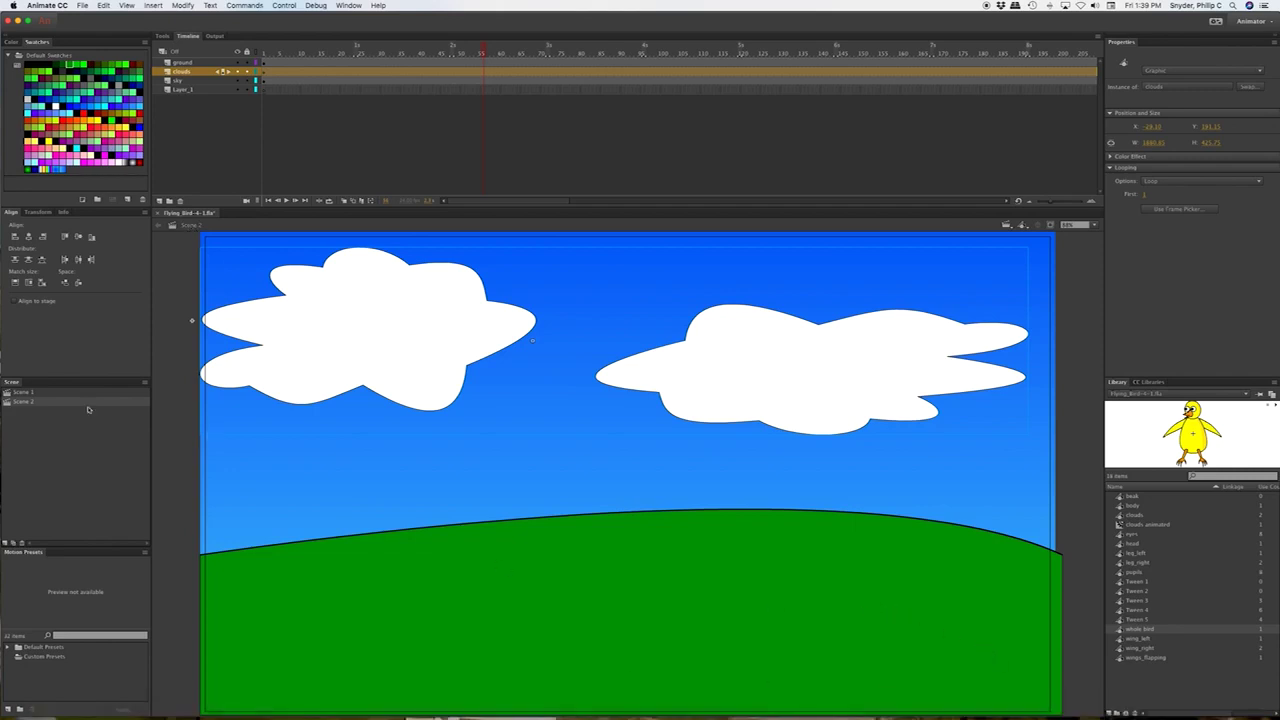
Compare the two scenes, lock all layers in Scene 1 and return to Scene 2.
left_click(30, 393)
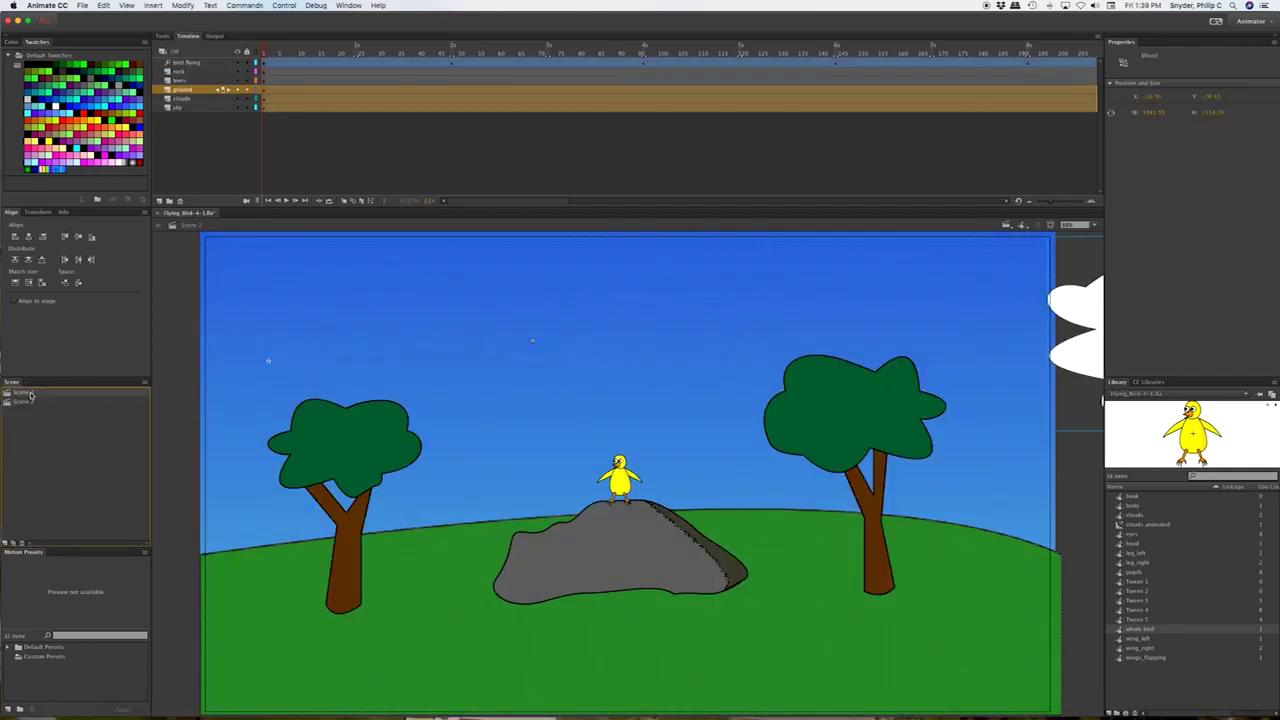
left_click(194, 418)
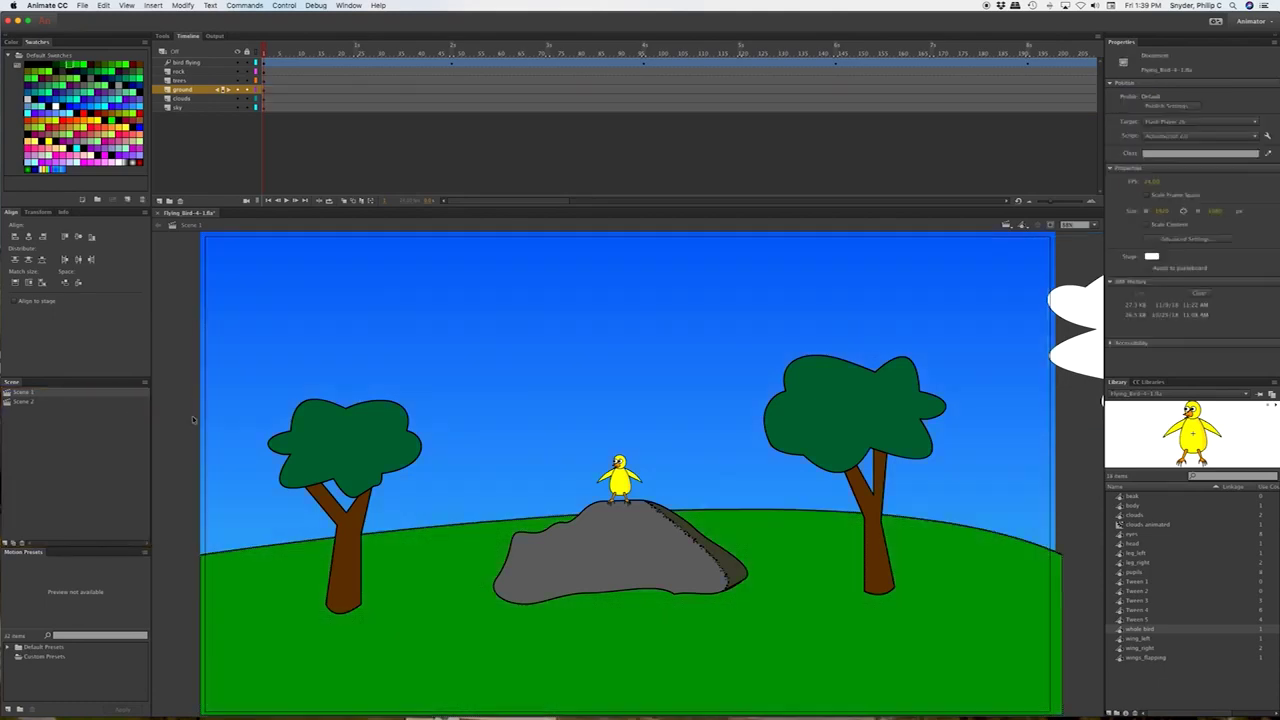
left_click(20, 402)
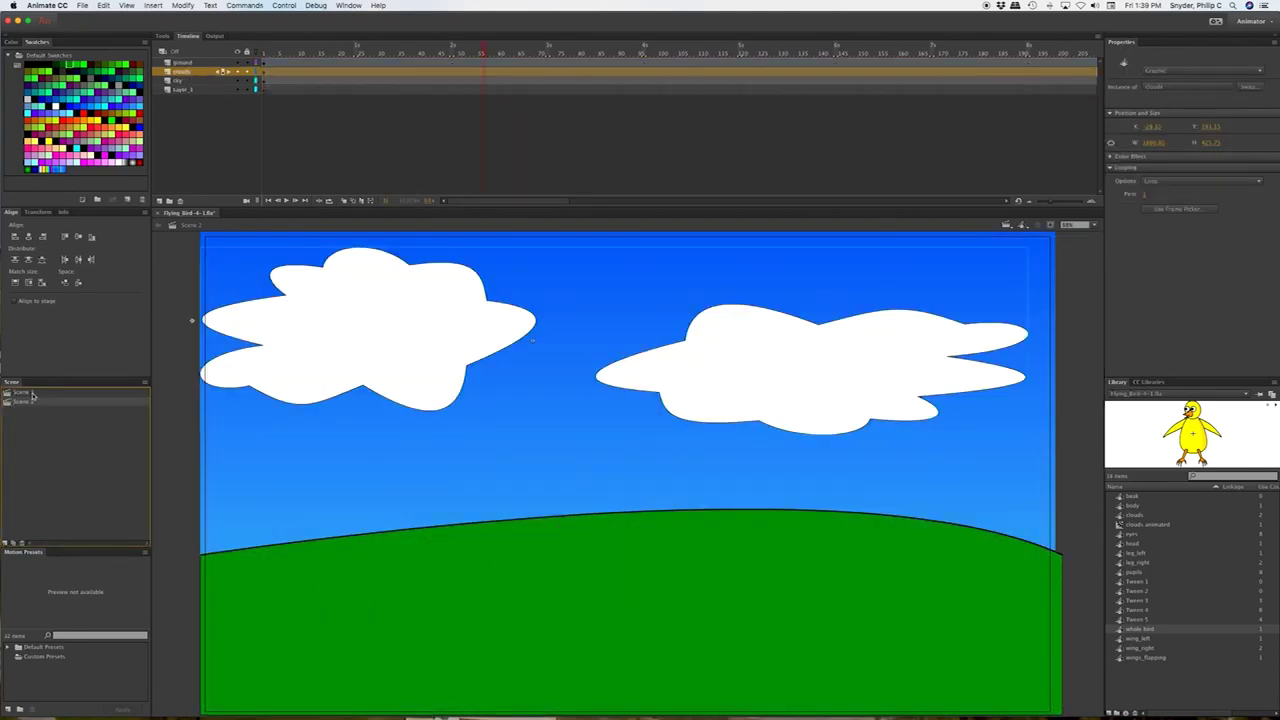
left_click(30, 394)
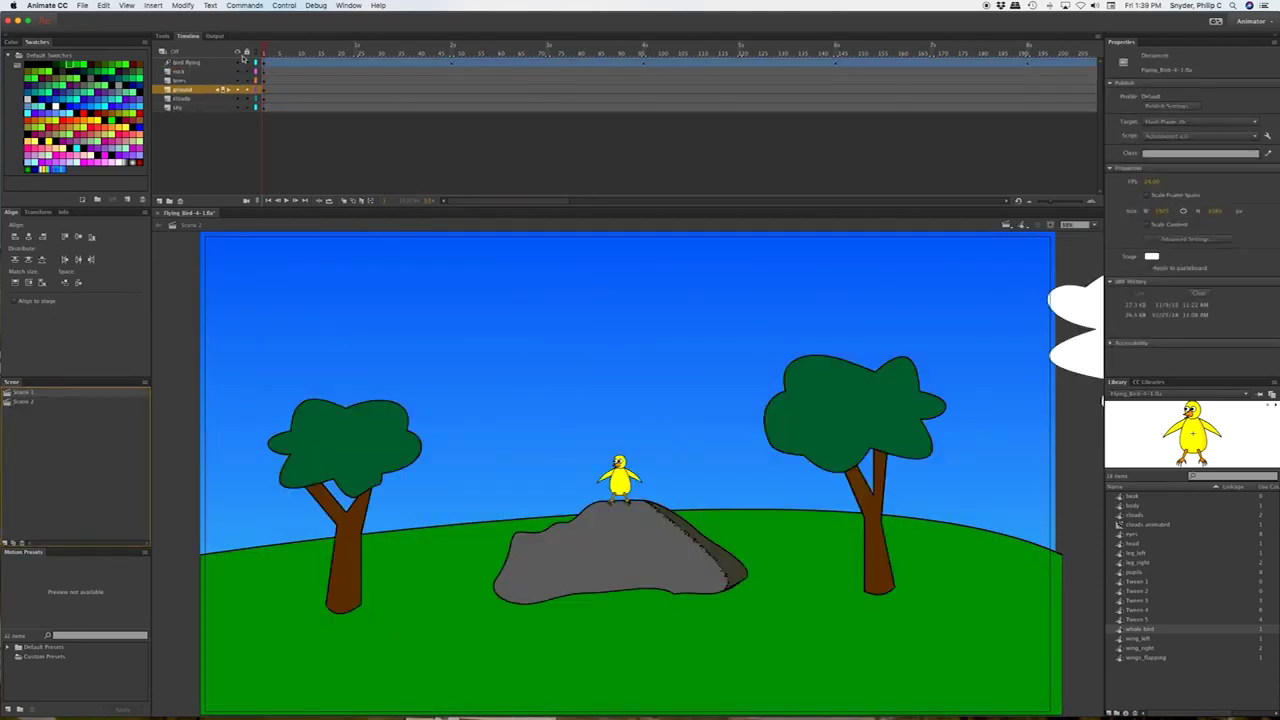
left_click(247, 52)
left_click(27, 403)
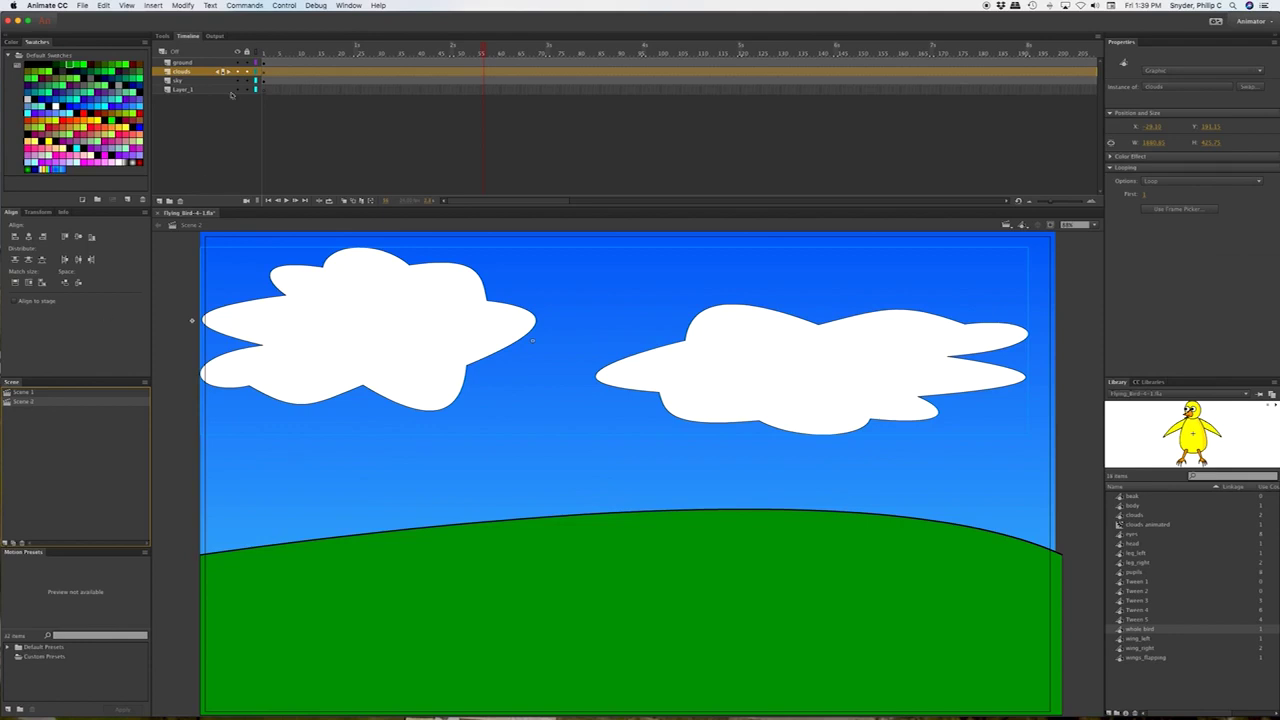
At frame 1 of Scene 2, rename Layer_1 as "bird side flying" and lock the ground, clouds and sky layers.
mouse_move(284, 54)
left_mouse_down()
mouse_move(252, 51)
mouse_move(737, 54)
mouse_move(262, 52)
left_mouse_up()
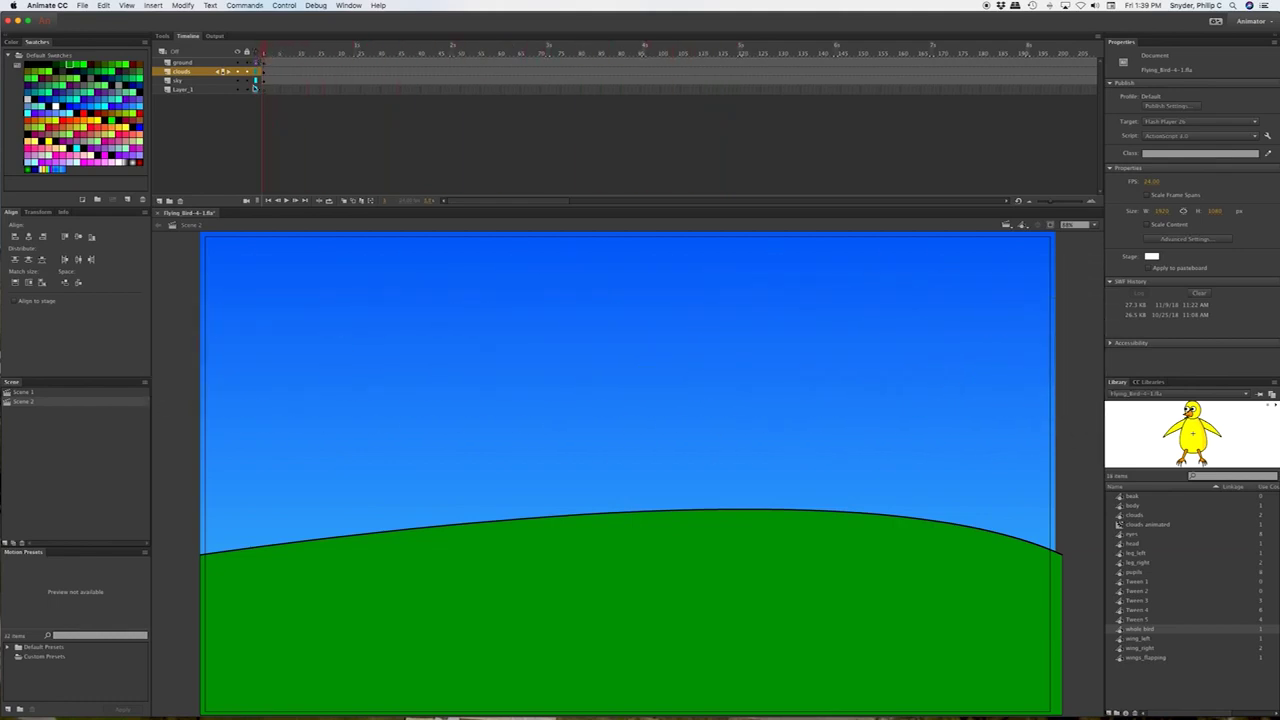
left_click(184, 90)
double_click(184, 90)
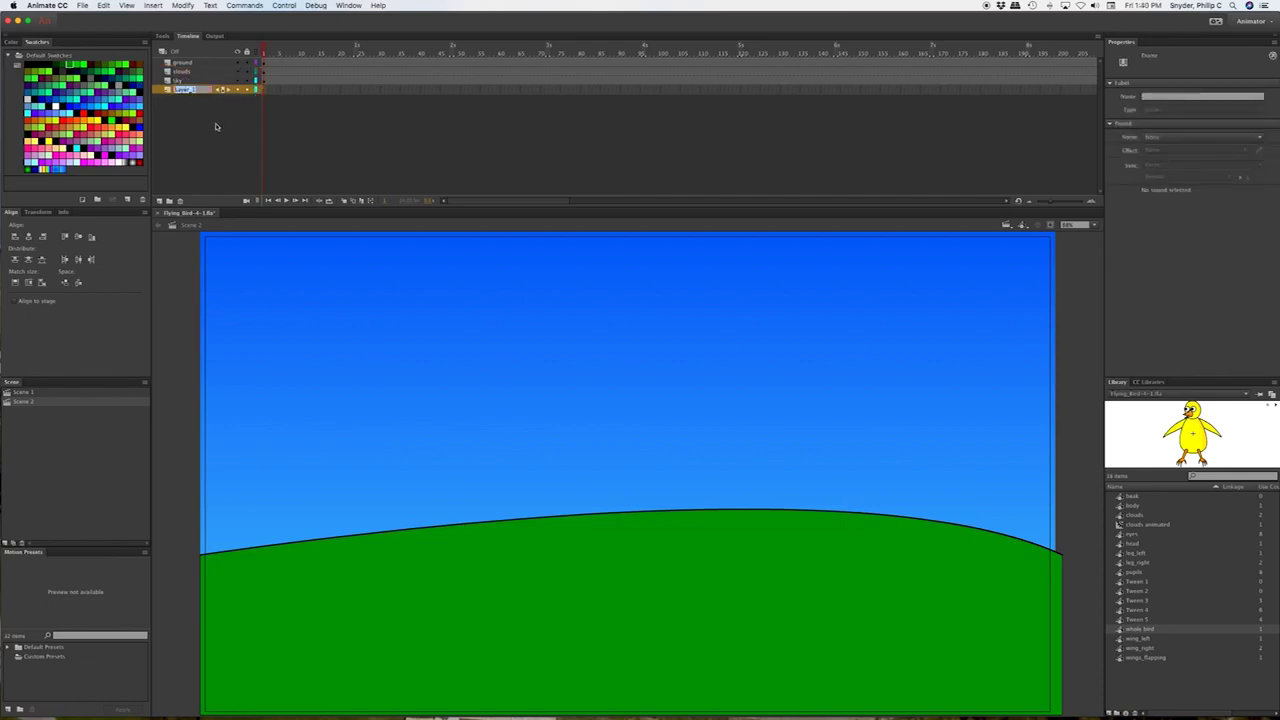
type("bird size flying")
key("Return")
left_click_drag(246, 62, 246, 80)
Duplicate the whole bird symbol in the library as "whole bird side" and open the copy for editing.
left_click(1120, 631)
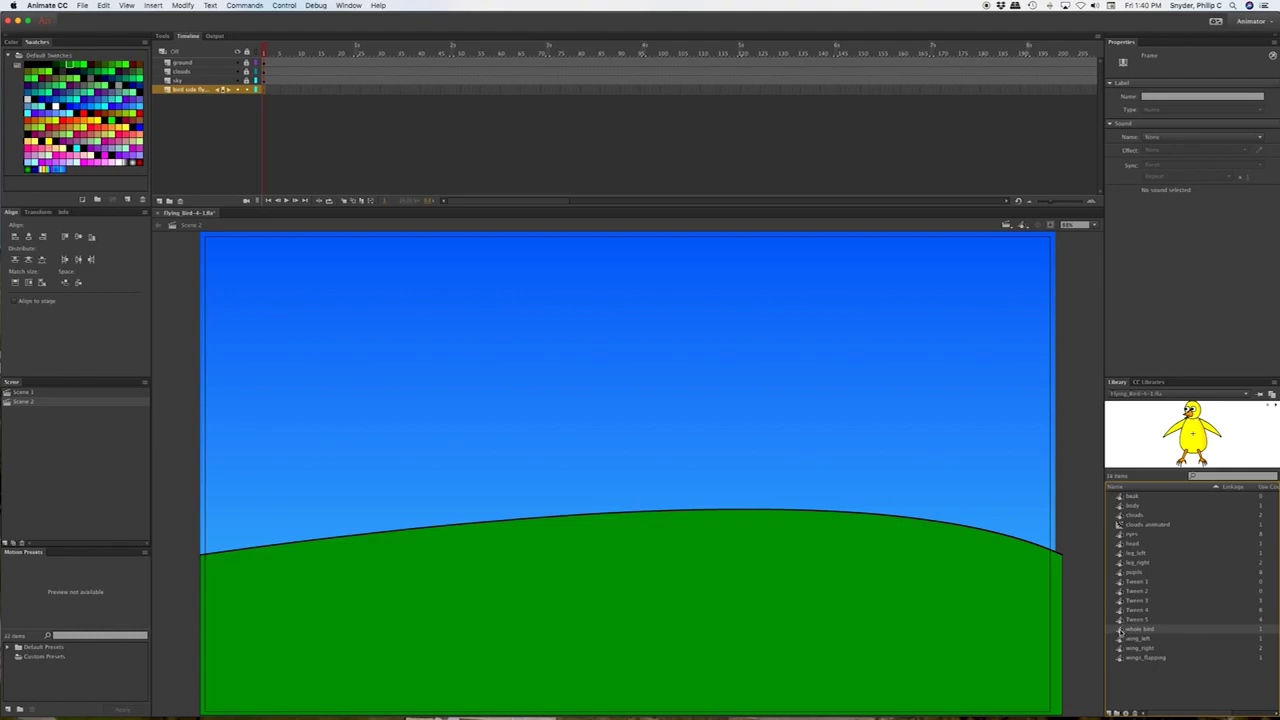
right_click(1120, 631)
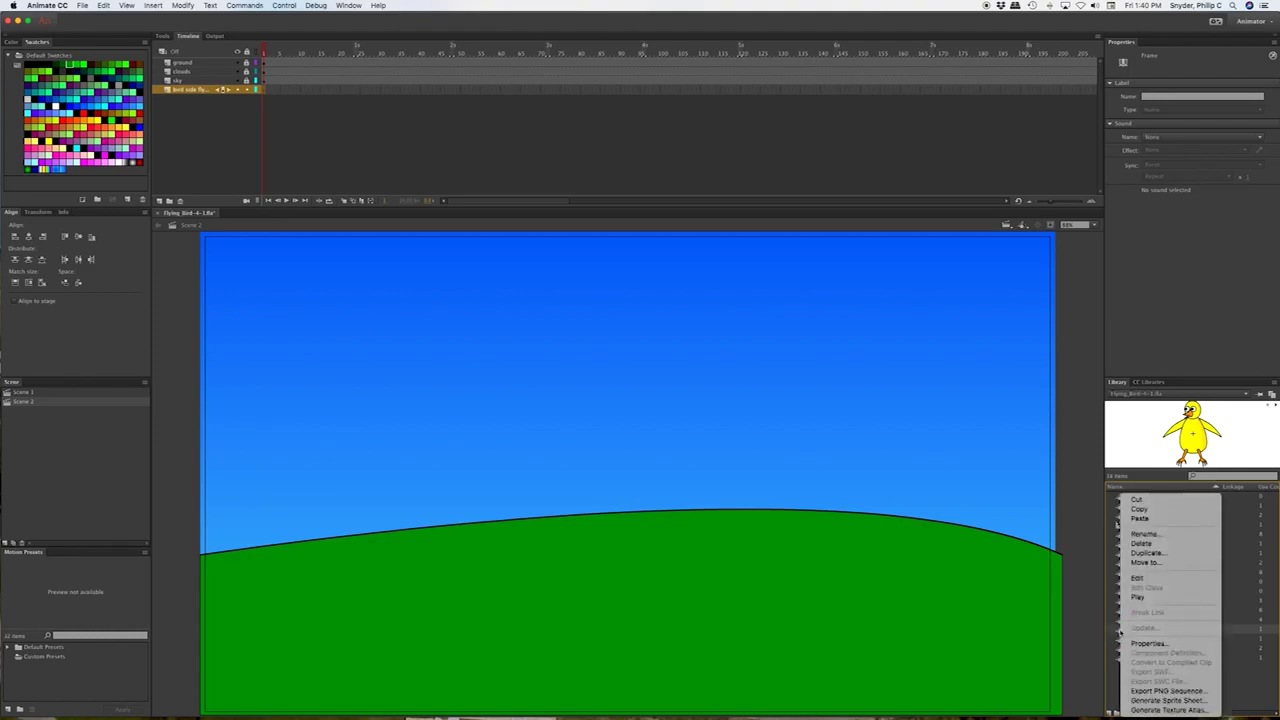
left_click(1156, 553)
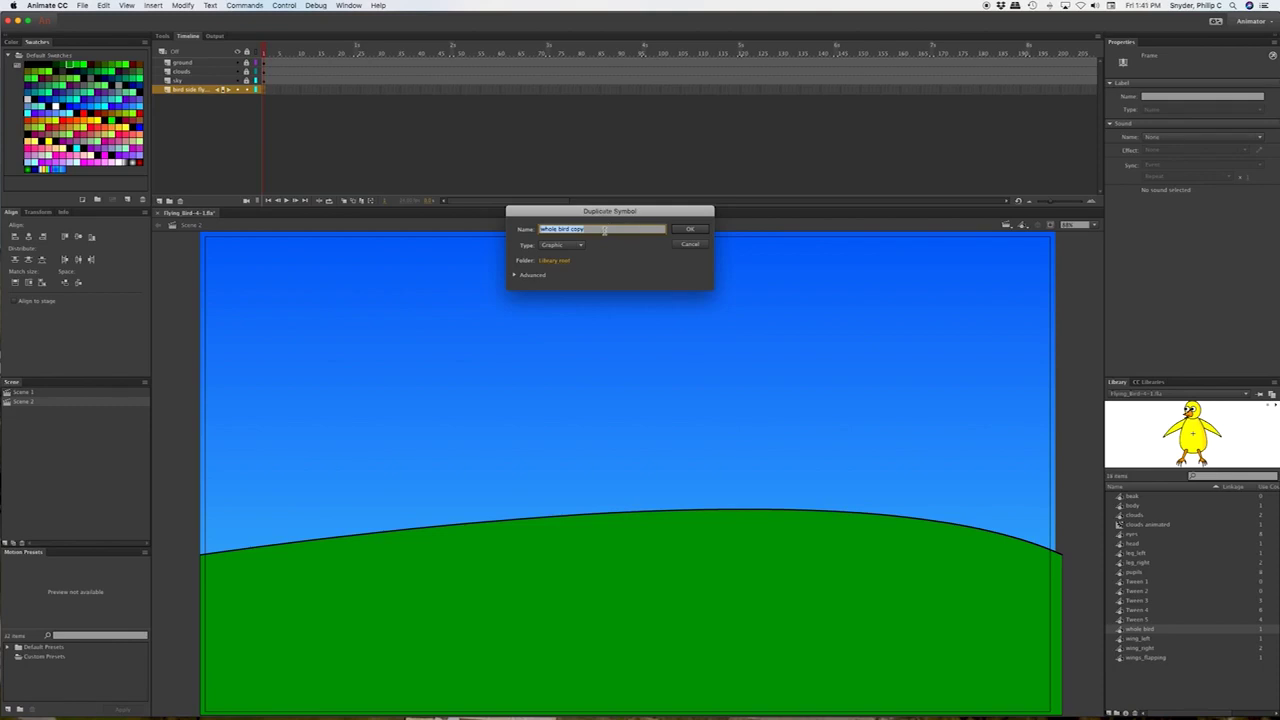
type("whole bird")
key("Return")
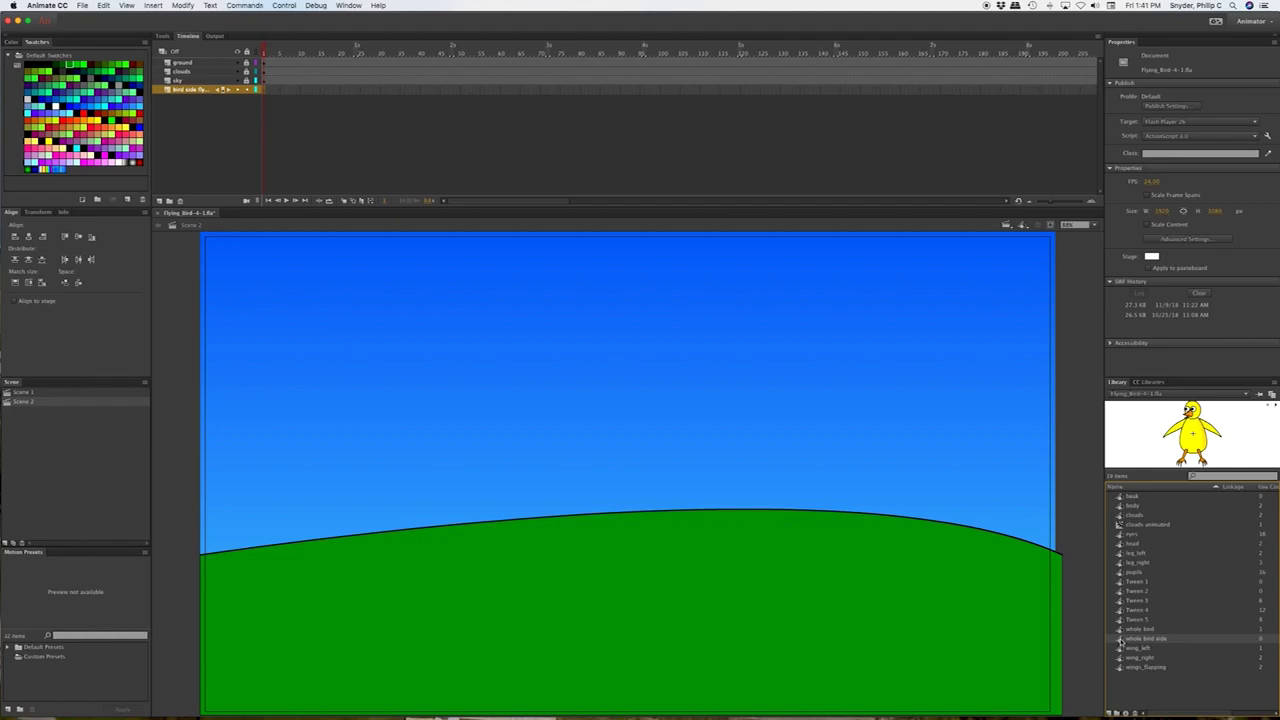
double_click(1120, 641)
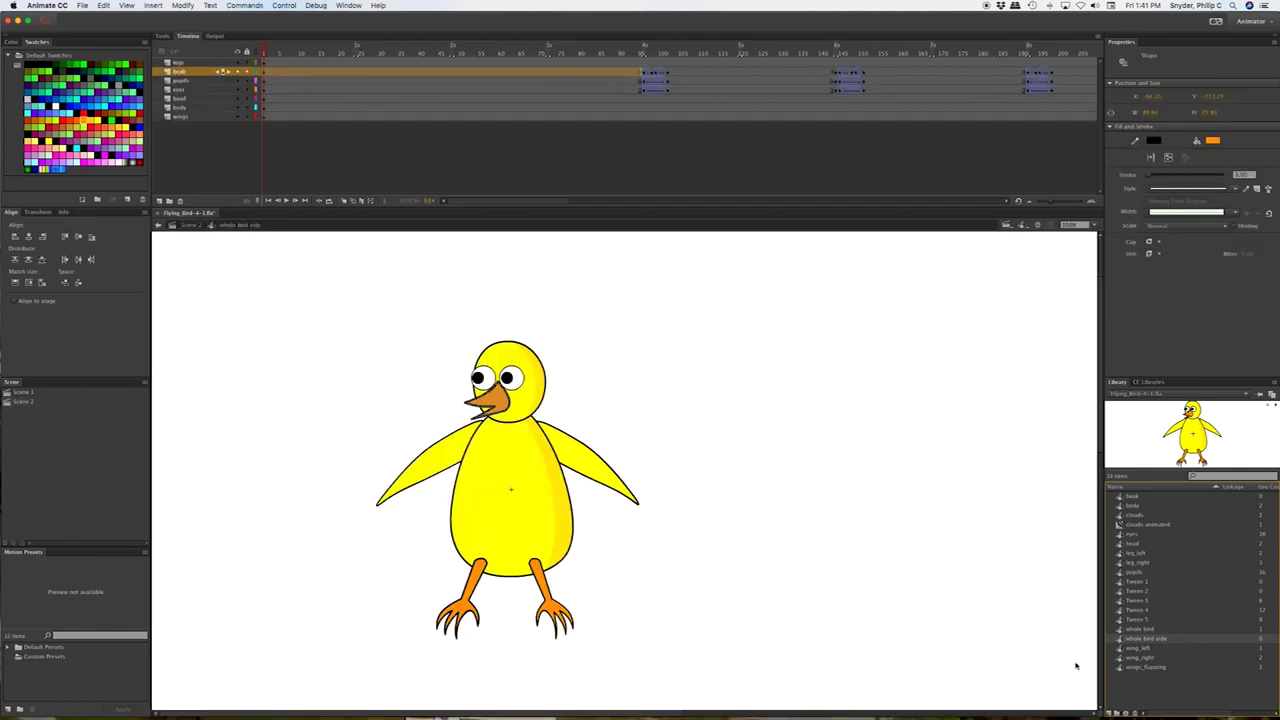
left_click(550, 535)
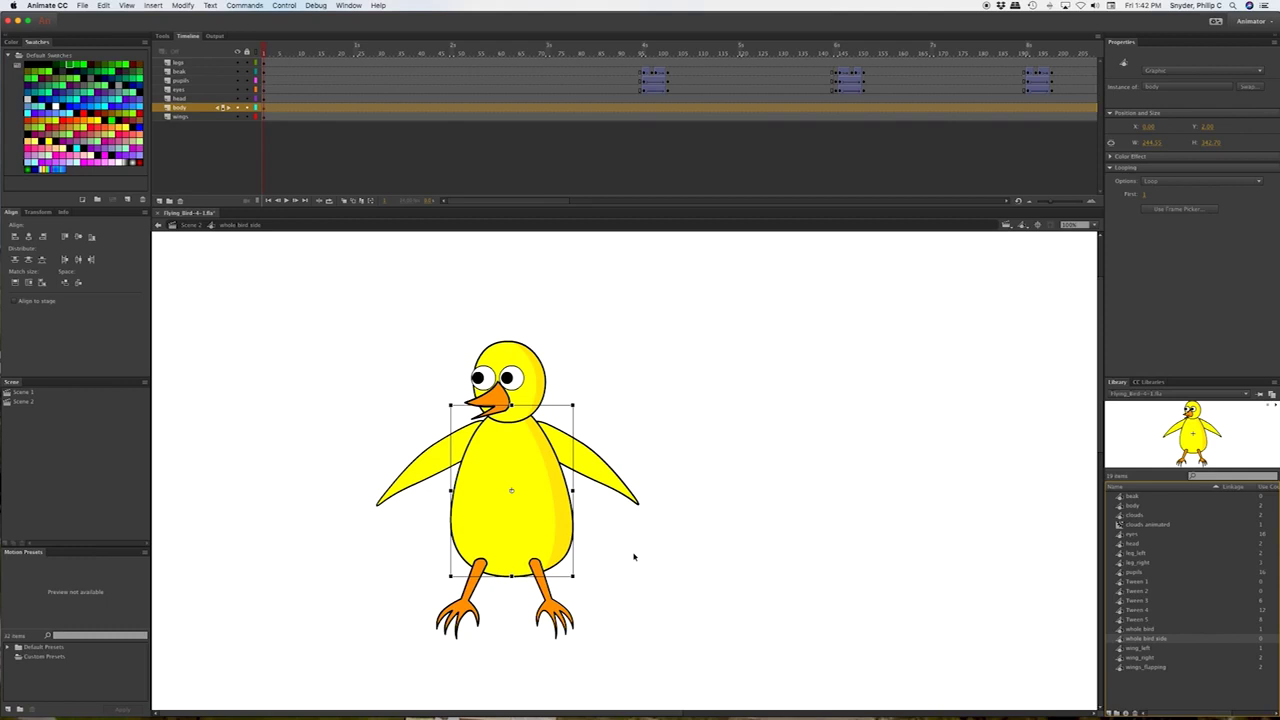
double_click(530, 482)
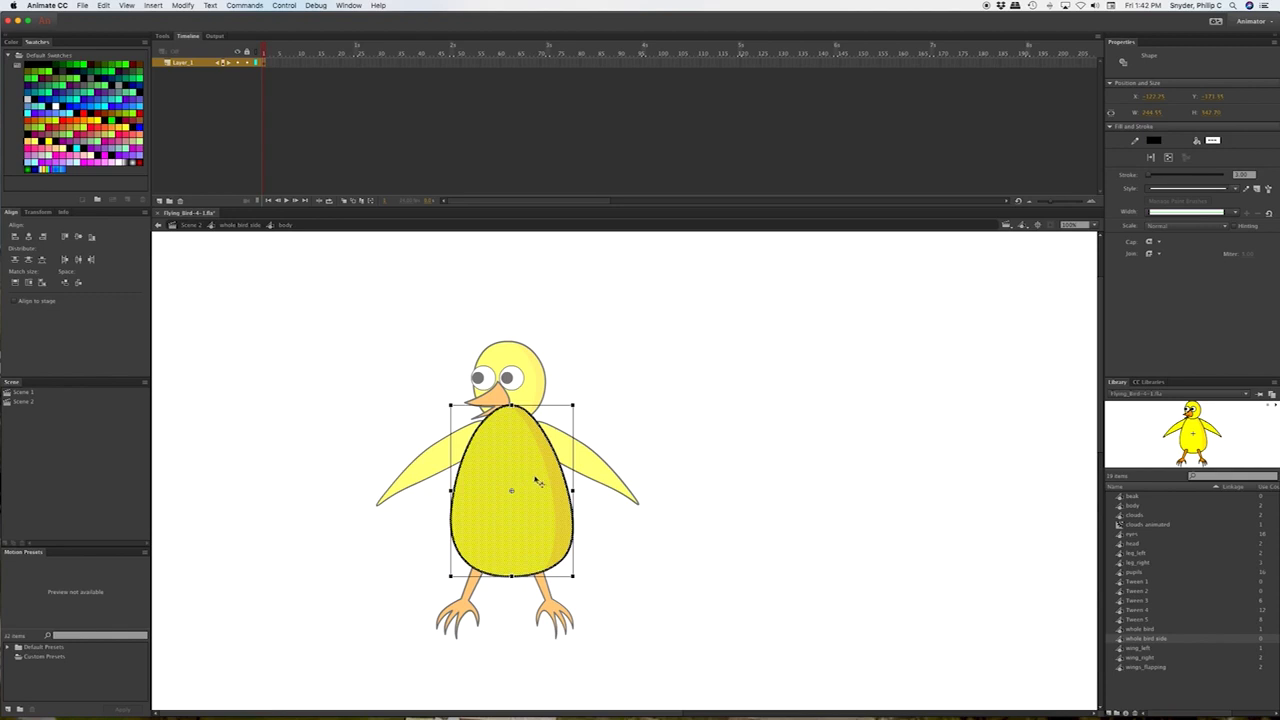
double_click(590, 543)
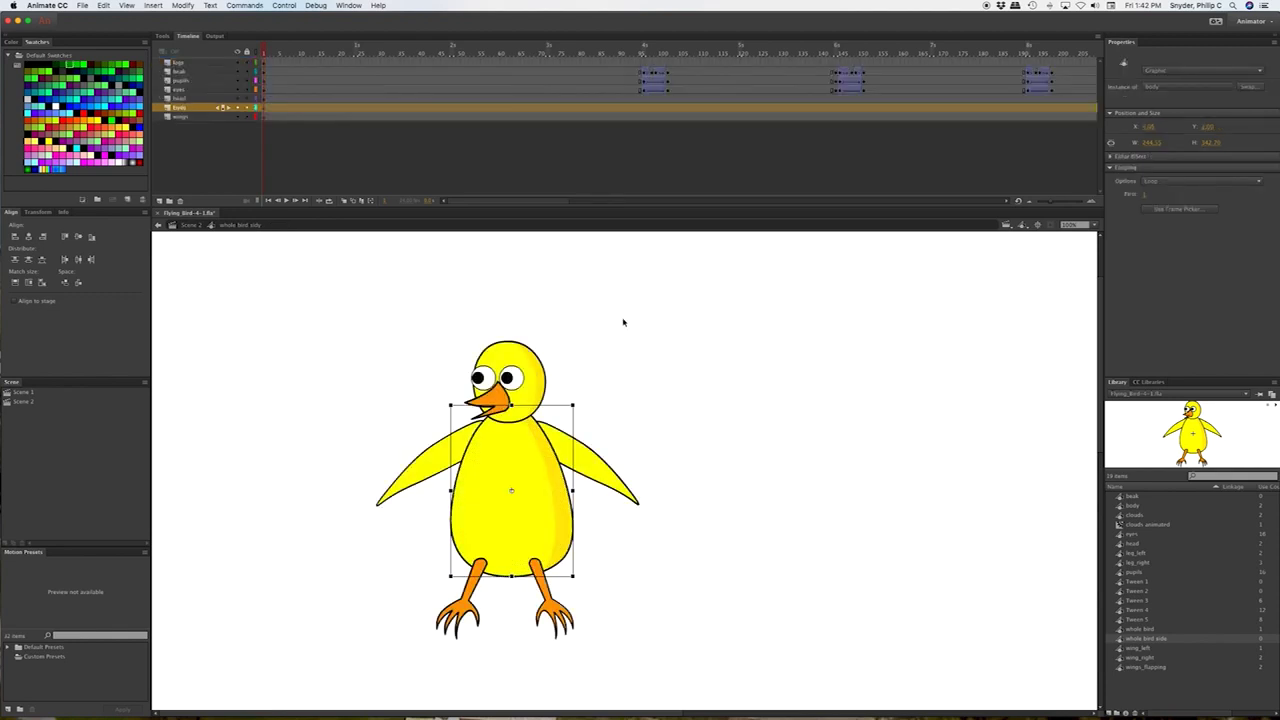
Select all parts of the bird and rotate them roughly a quarter turn clockwise, so the head points right.
left_click_drag(653, 321, 311, 683)
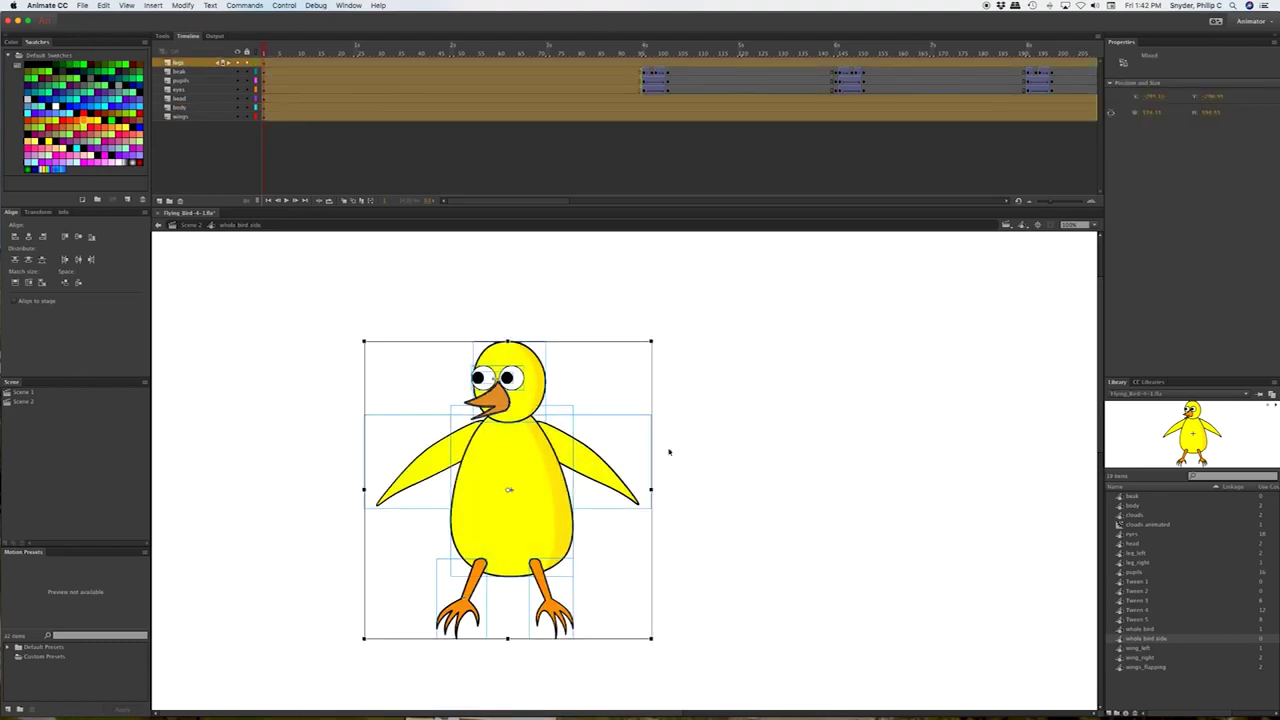
left_click_drag(691, 363, 697, 643)
left_click(697, 643)
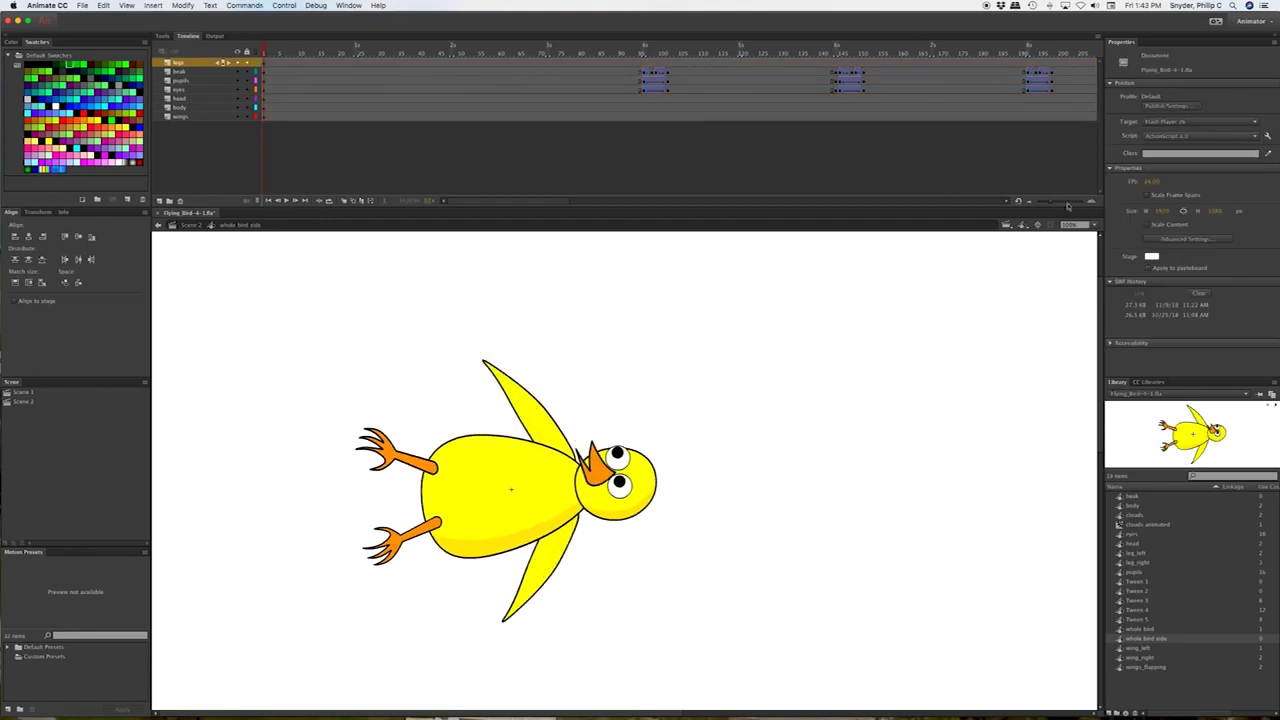
Clear the keyframes from frame 91 to about frame 202 on the legs, beak, pupils, eyes and head layers, and return to frame 1.
left_click_drag(1047, 207, 1038, 206)
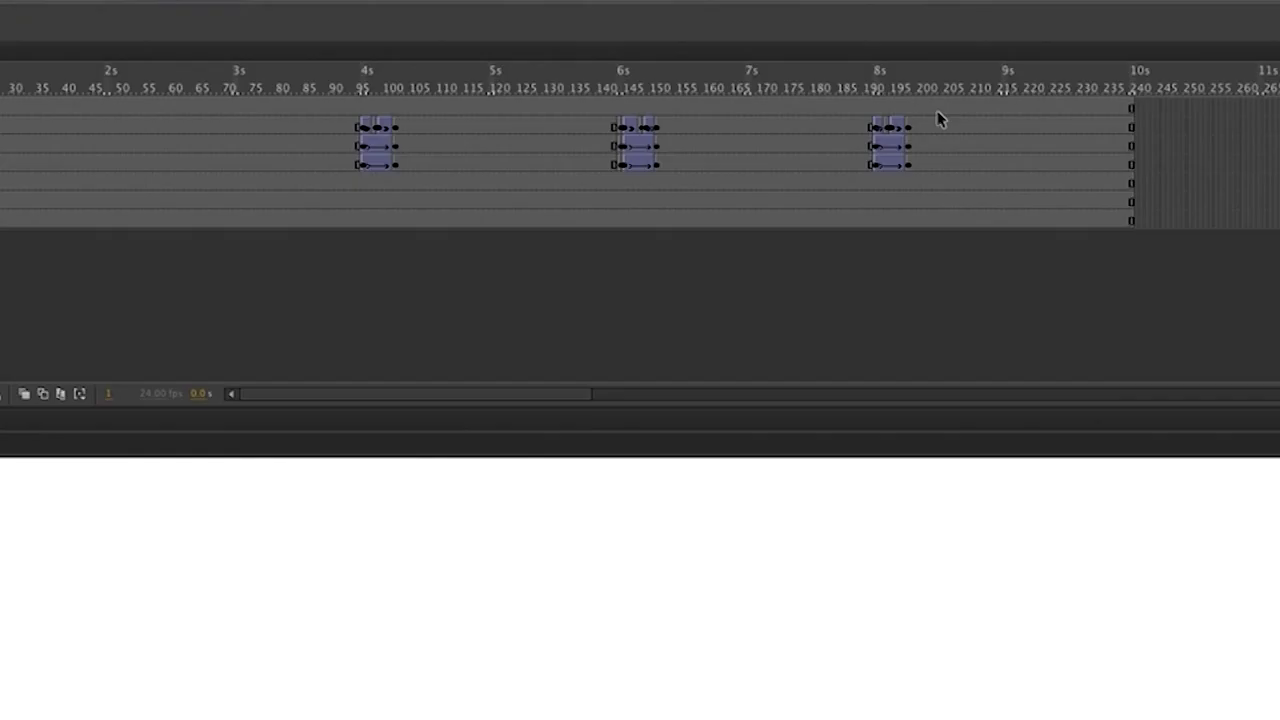
left_click_drag(938, 117, 340, 175)
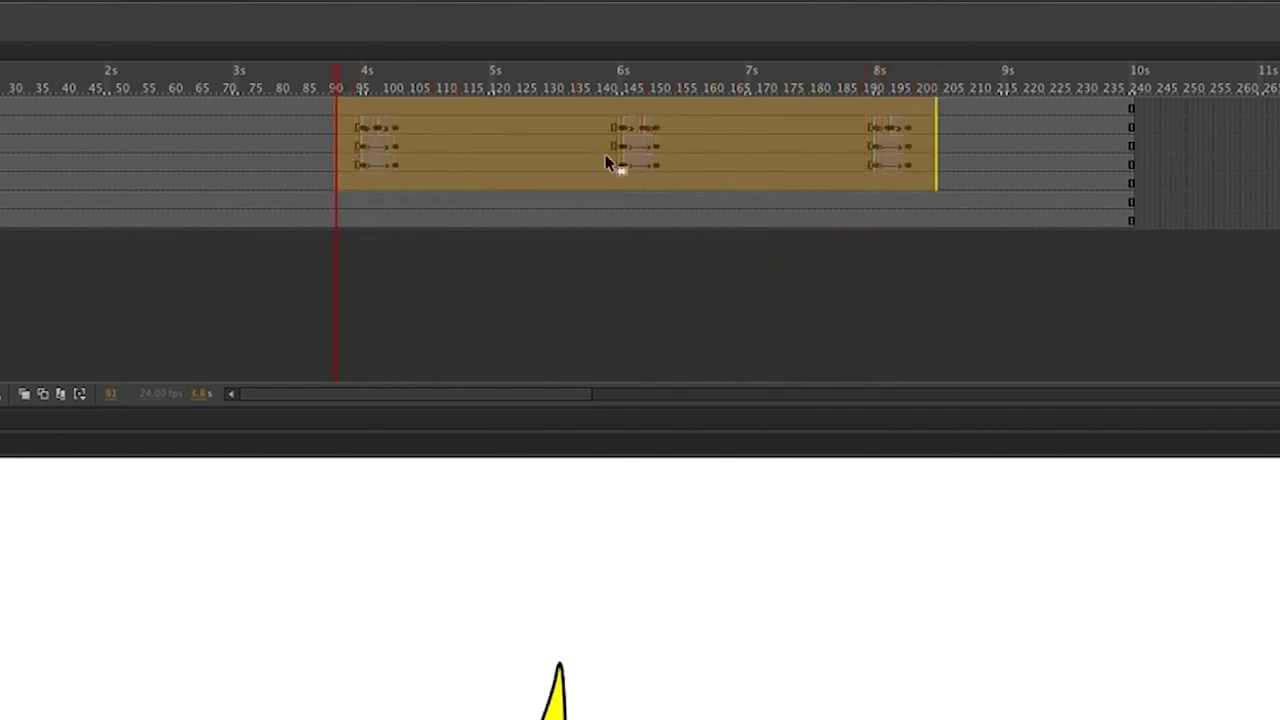
right_click(641, 158)
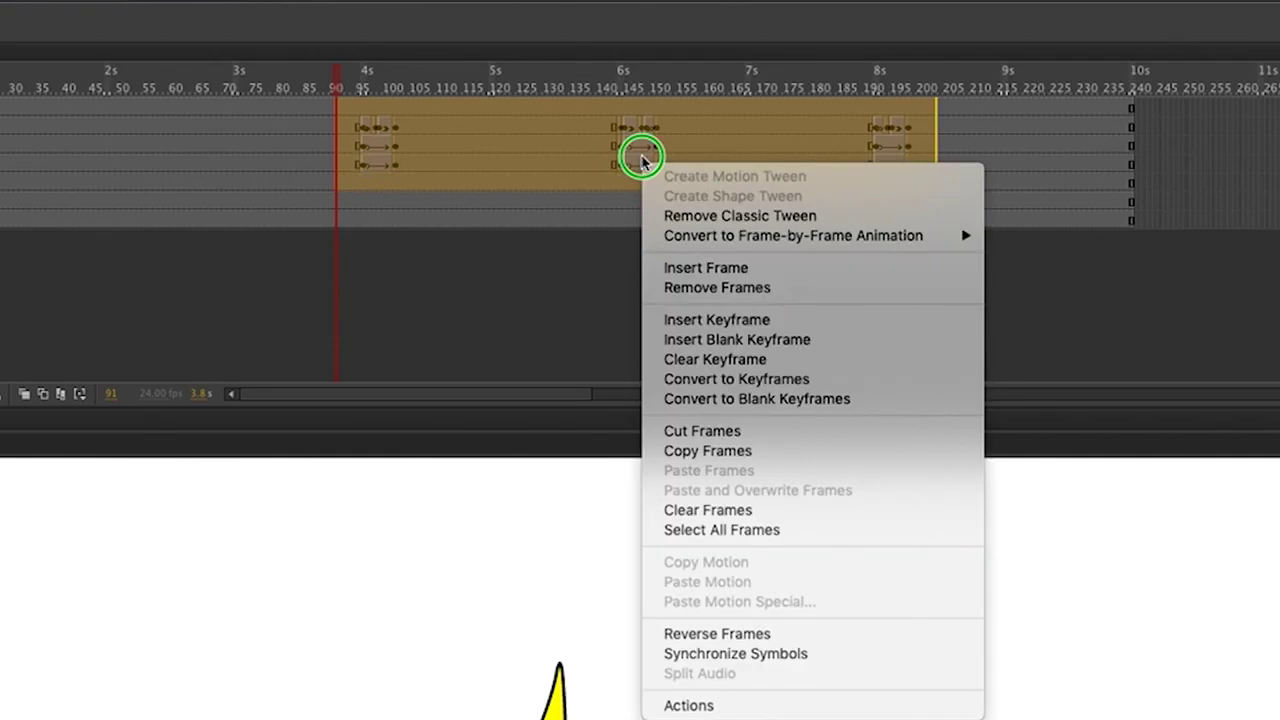
left_click(745, 359)
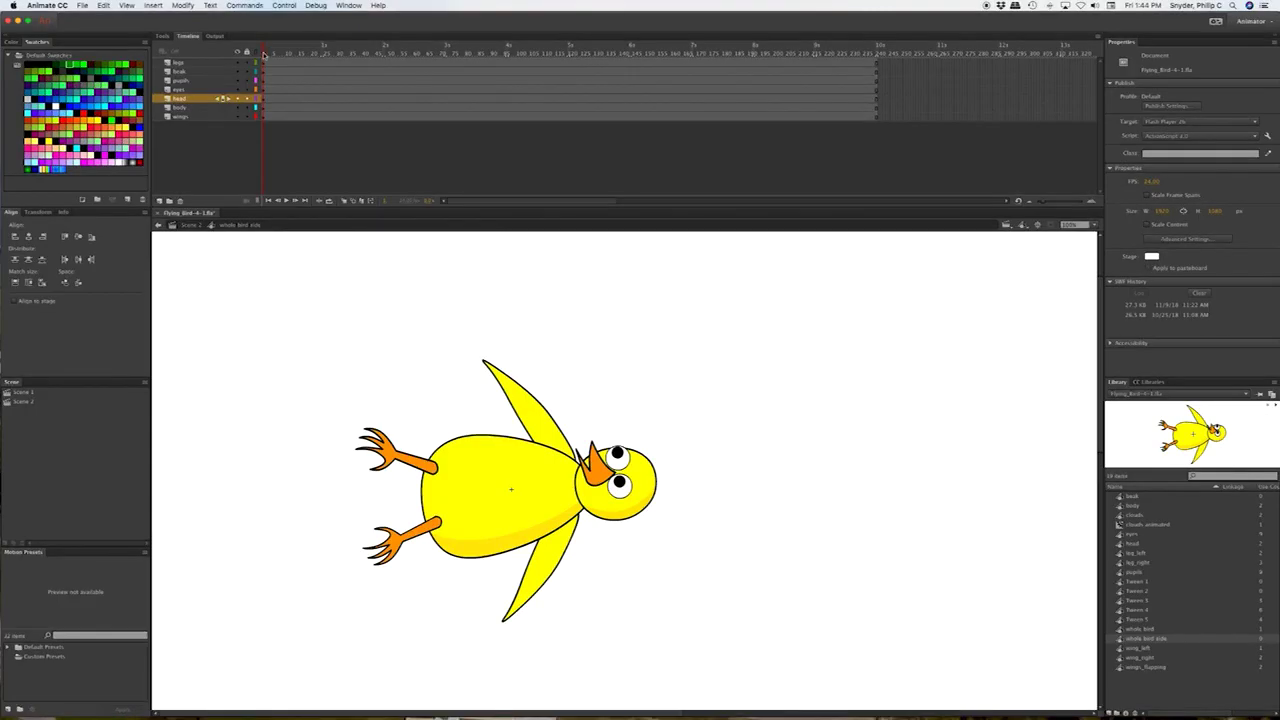
mouse_move(267, 53)
left_mouse_down()
mouse_move(705, 58)
mouse_move(262, 53)
left_mouse_up()
Squash the bird's body narrower from both sides with Free Transform and lock the body layer.
left_click(195, 65)
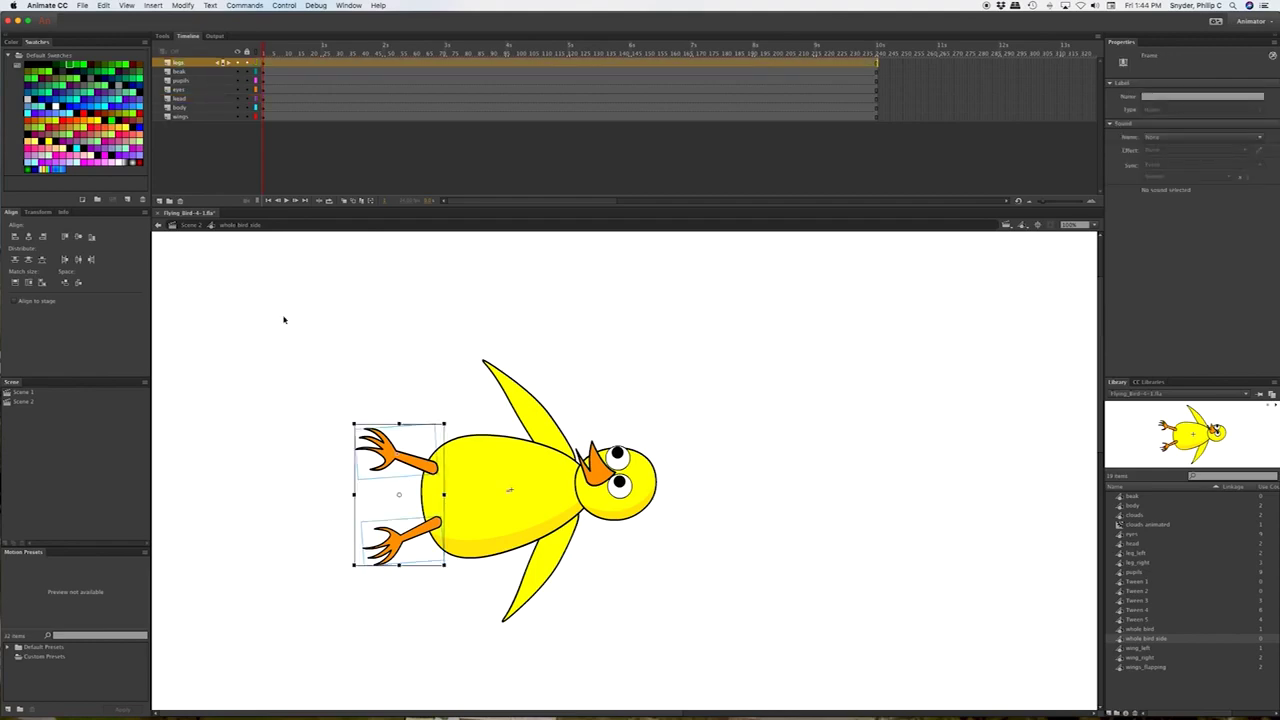
left_click(190, 107)
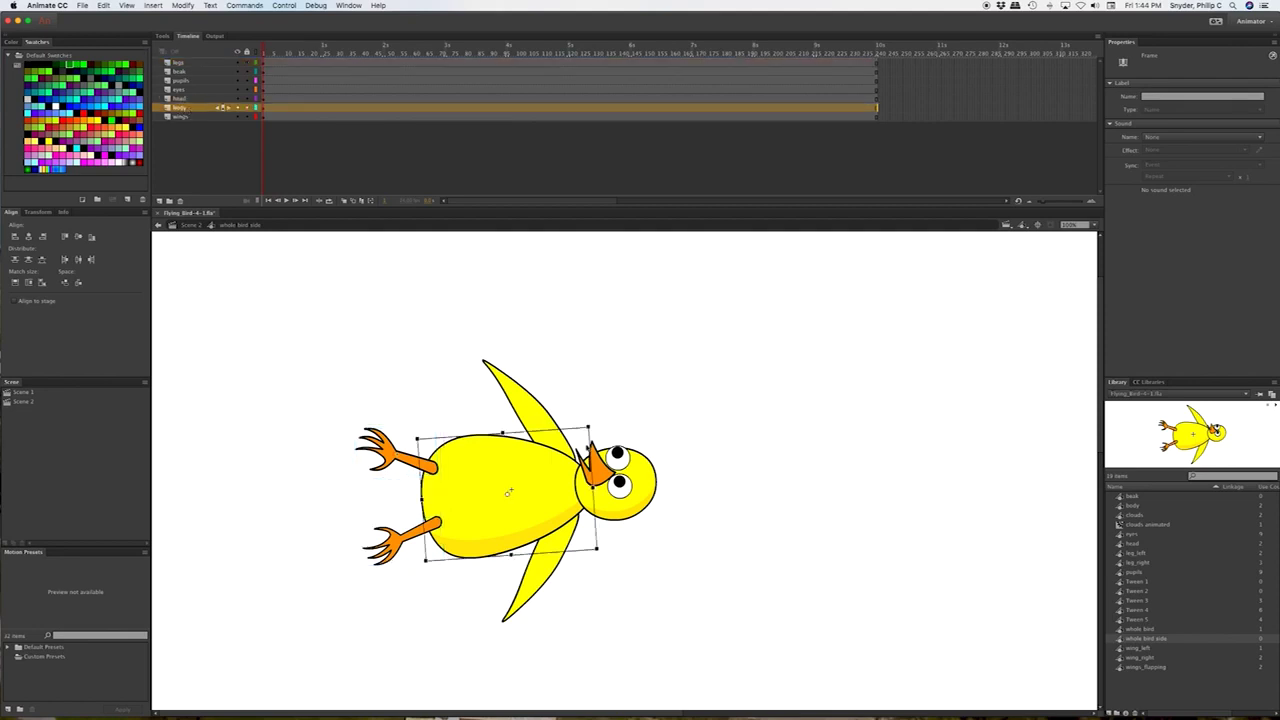
left_click(502, 434)
left_click(199, 108)
left_click(504, 434)
left_click_drag(503, 432, 502, 445)
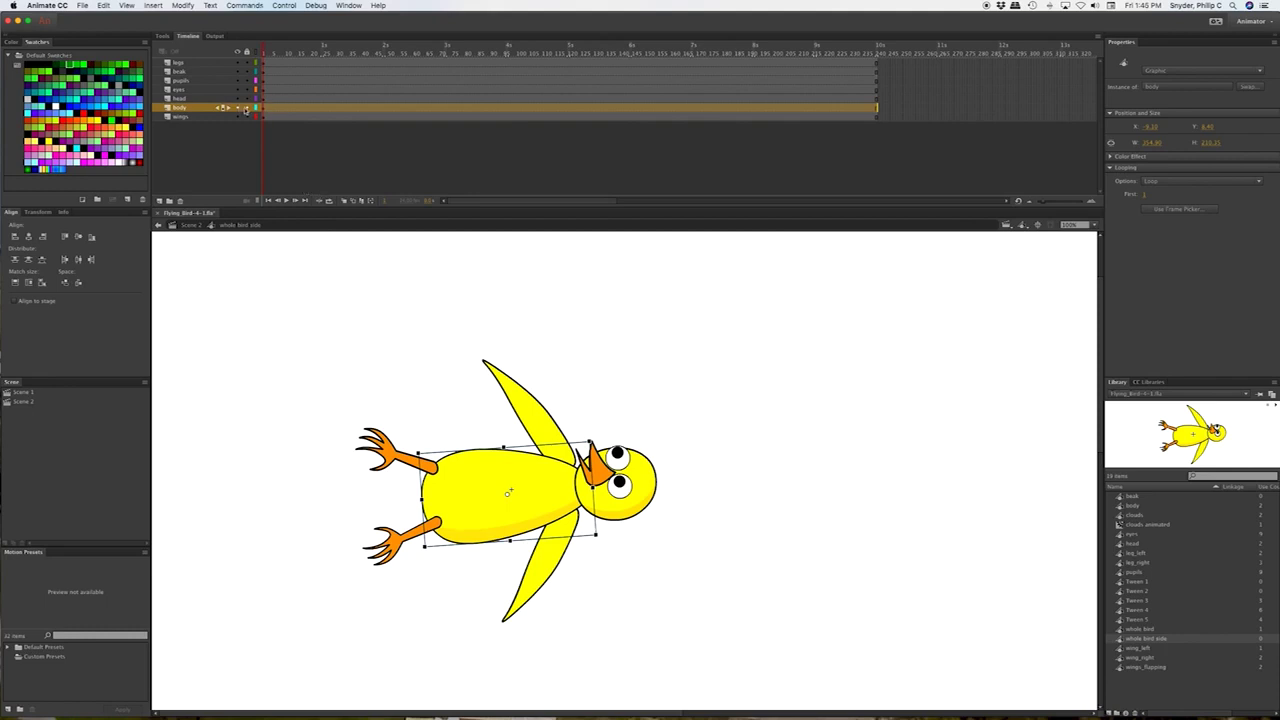
left_click(236, 108)
Squash the bird's head slightly narrower with Free Transform to match the body, and lock the layers.
left_click(207, 99)
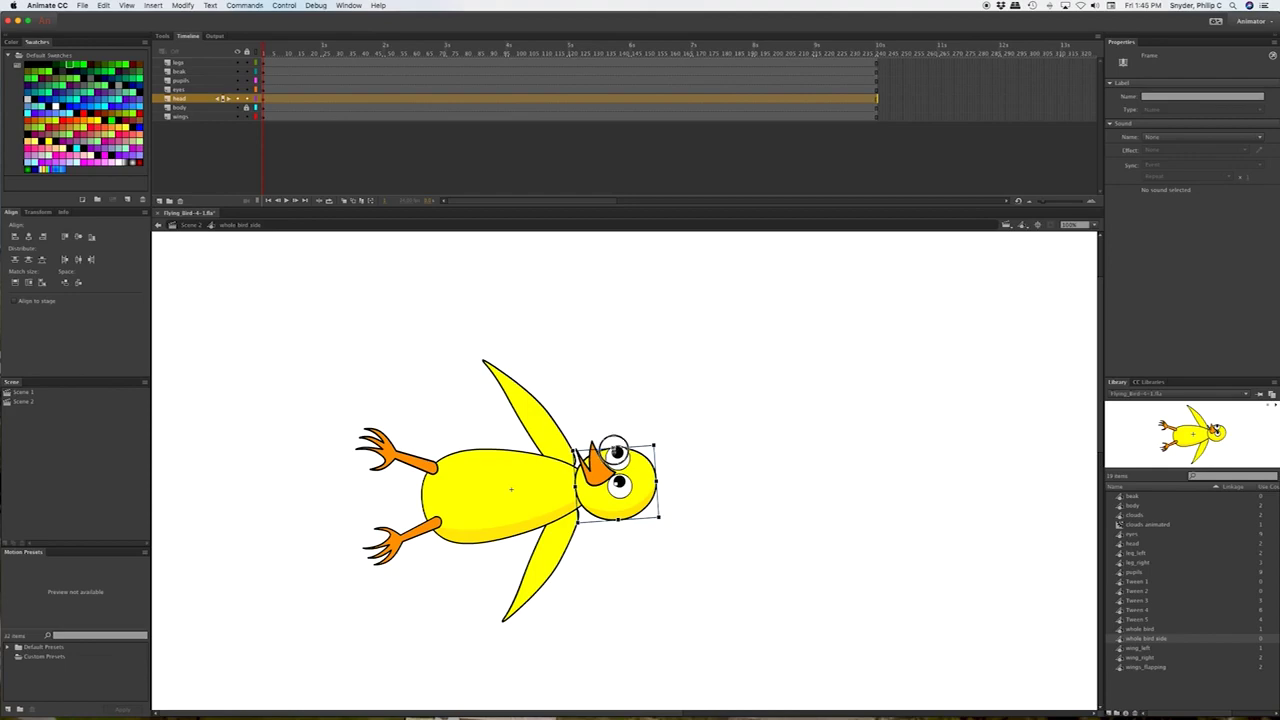
left_click(612, 448)
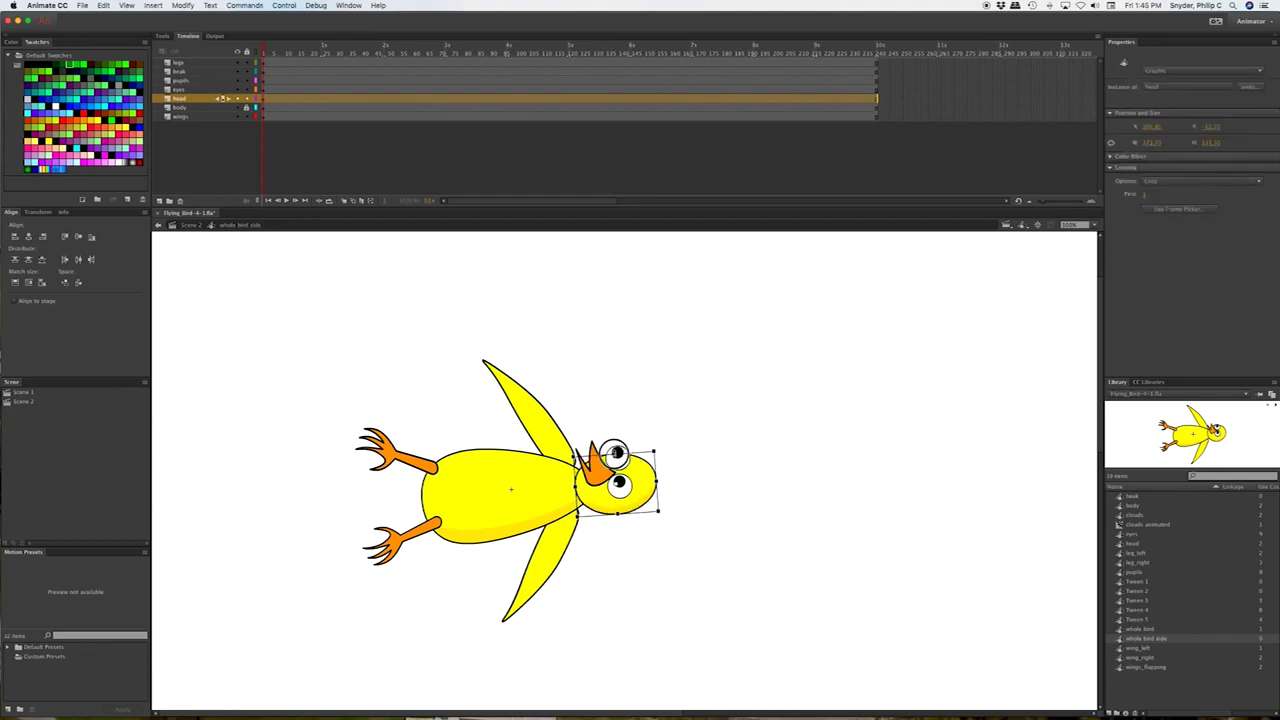
left_click(247, 99)
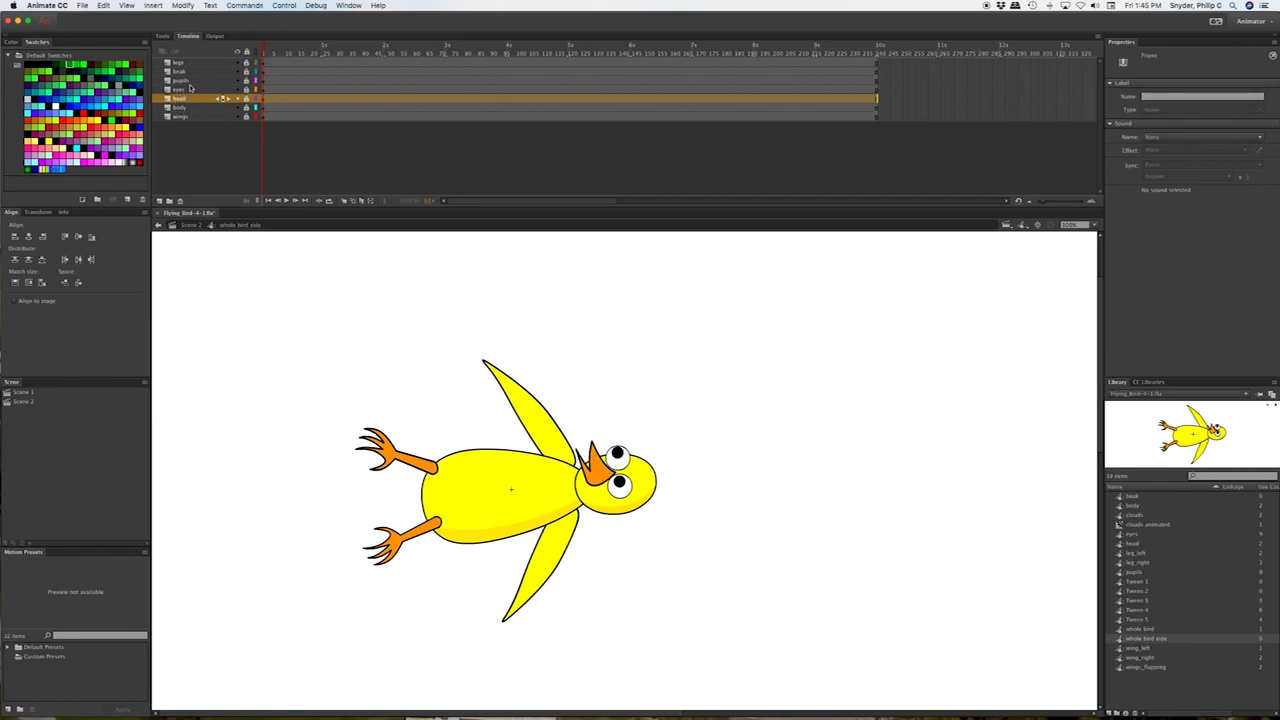
Unlock the beak layer, move the beak to the front edge of the head and rotate it to point forward.
left_click(180, 71)
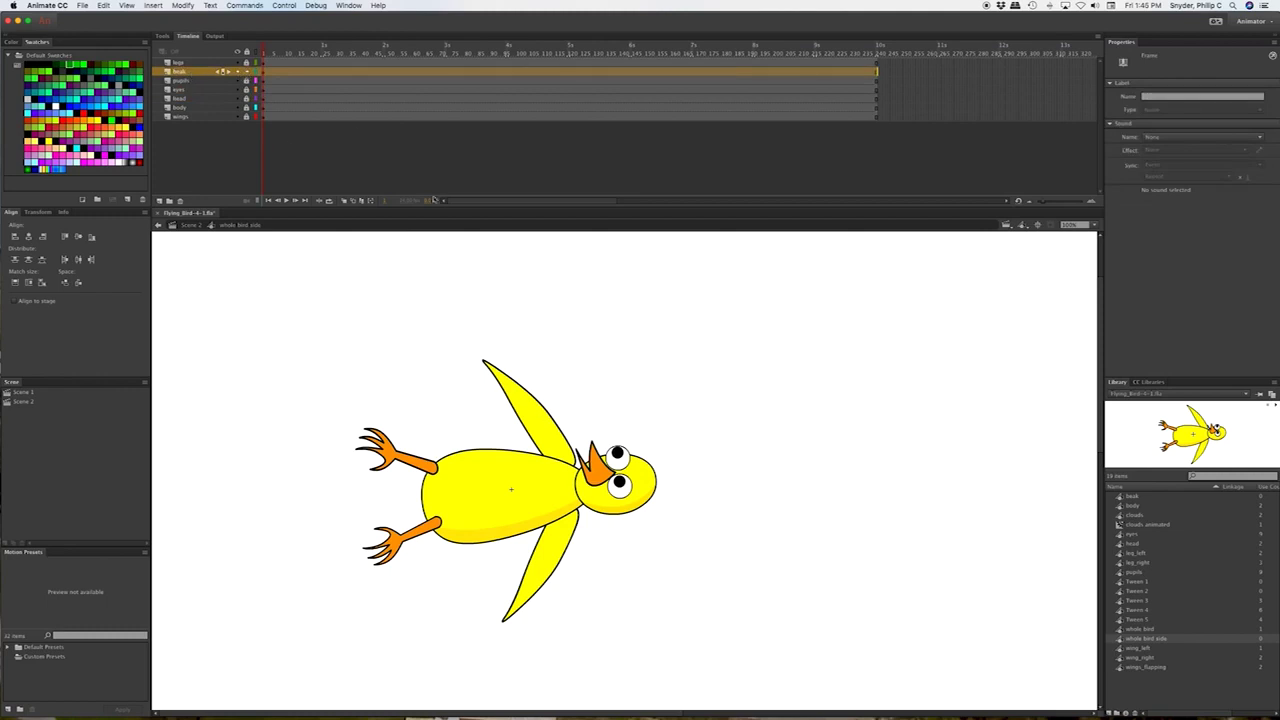
left_click(266, 73)
left_click_drag(598, 474, 656, 486)
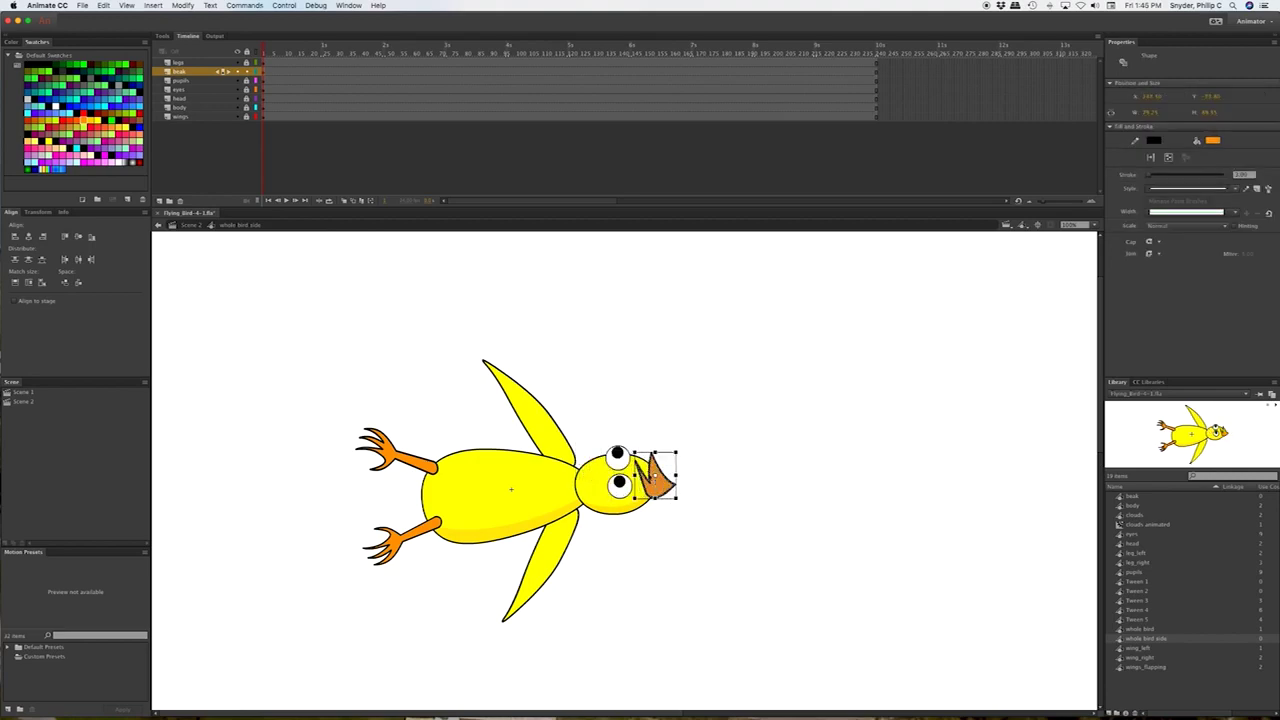
left_click_drag(685, 456, 640, 423)
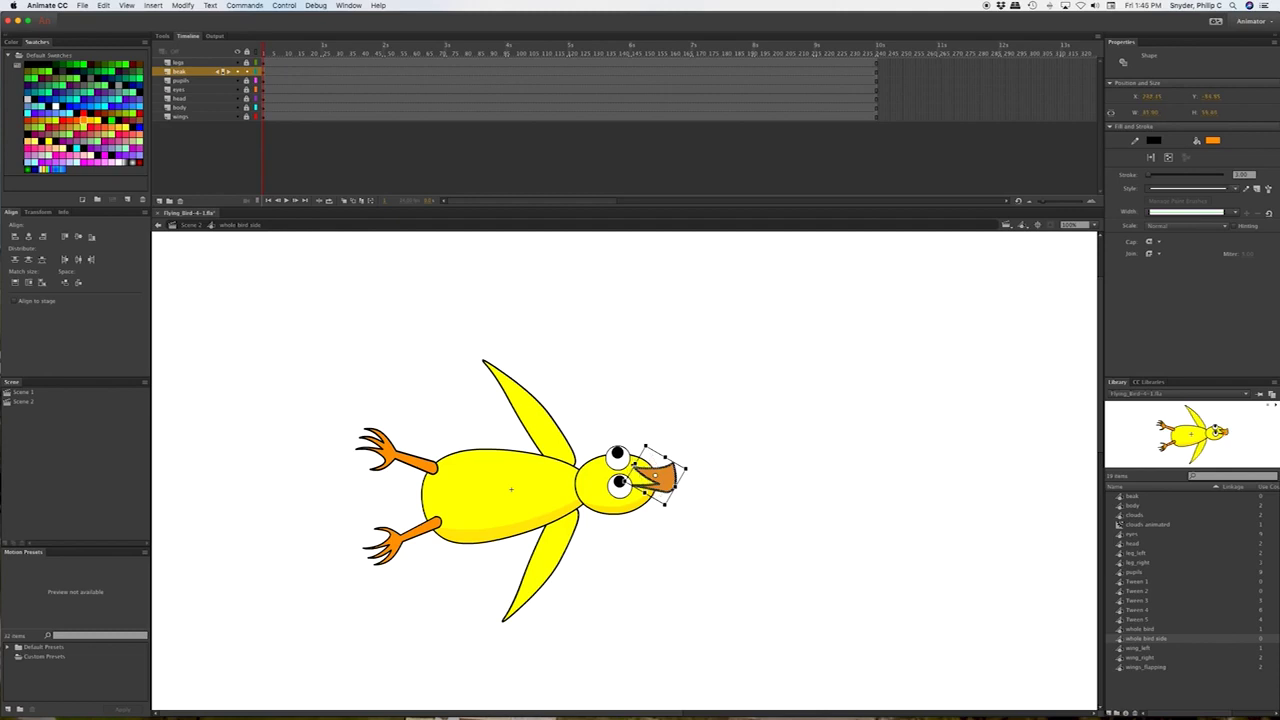
mouse_move(686, 468)
left_mouse_down()
mouse_move(680, 486)
mouse_move(683, 443)
left_mouse_up()
left_click_drag(650, 484, 652, 496)
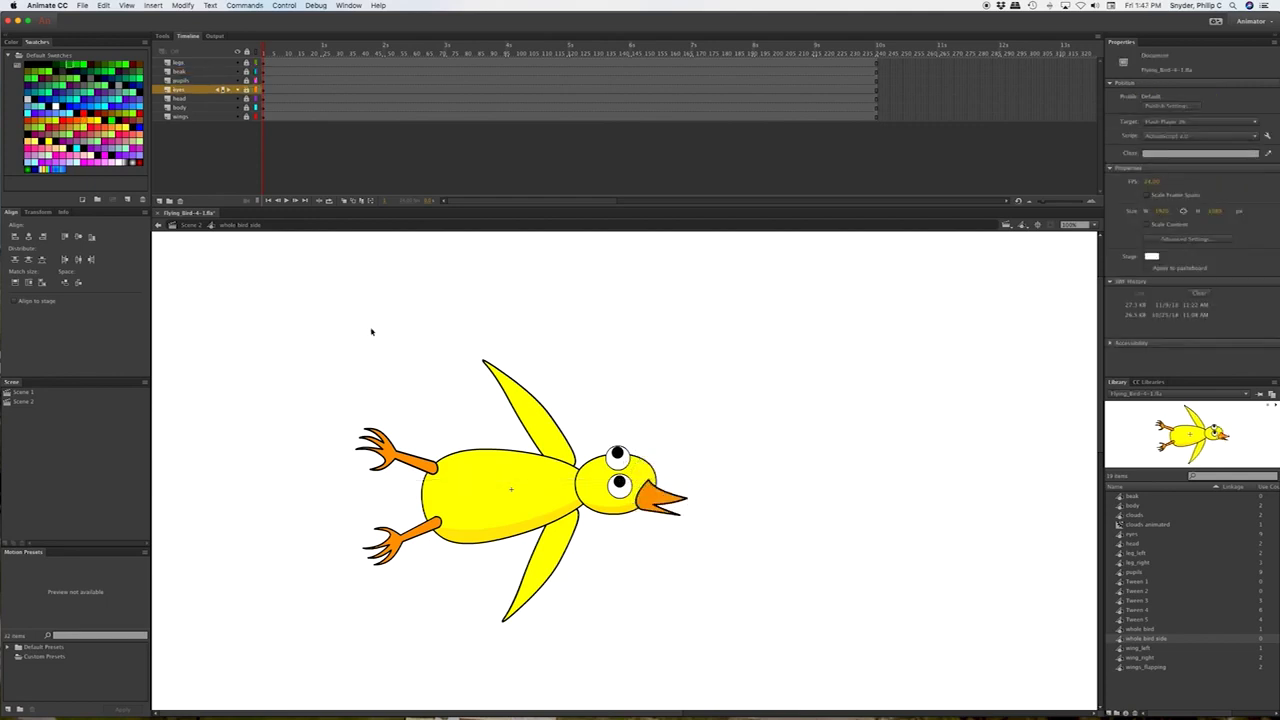
Unlock the eyes layer and delete the pair of eyes from the side-view bird.
left_click(205, 91)
left_click(1125, 630)
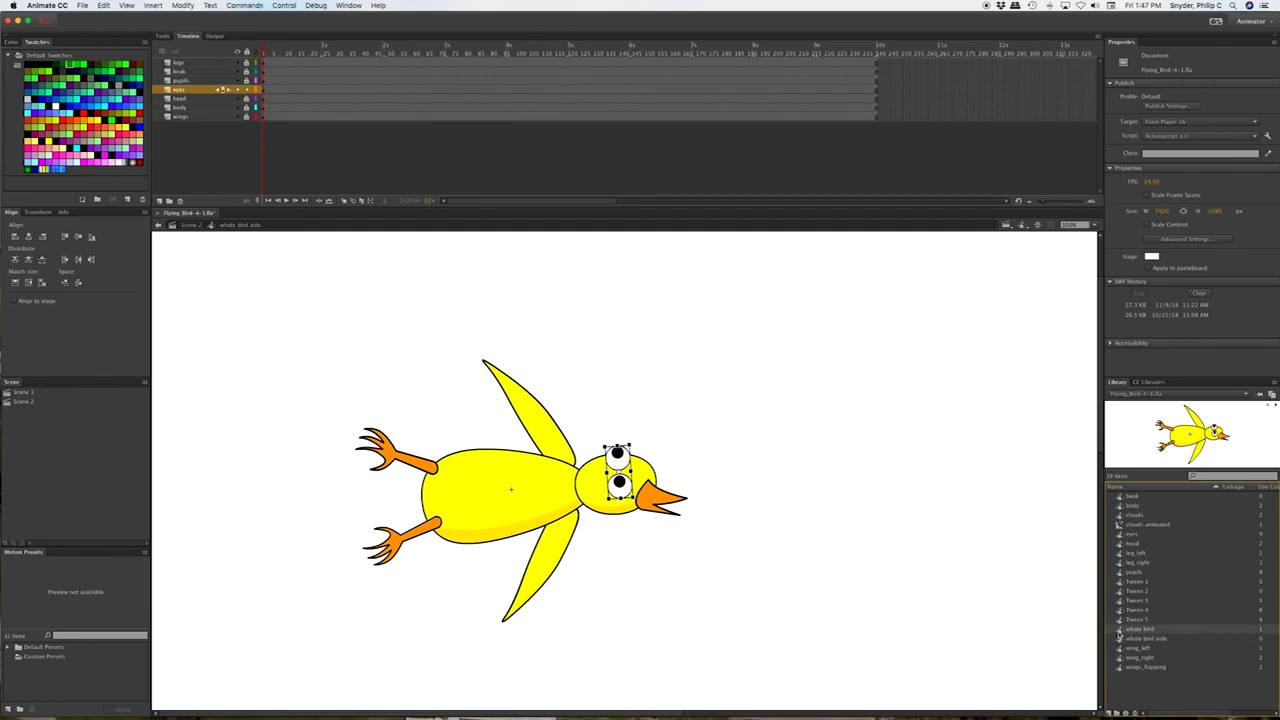
left_click(1122, 631)
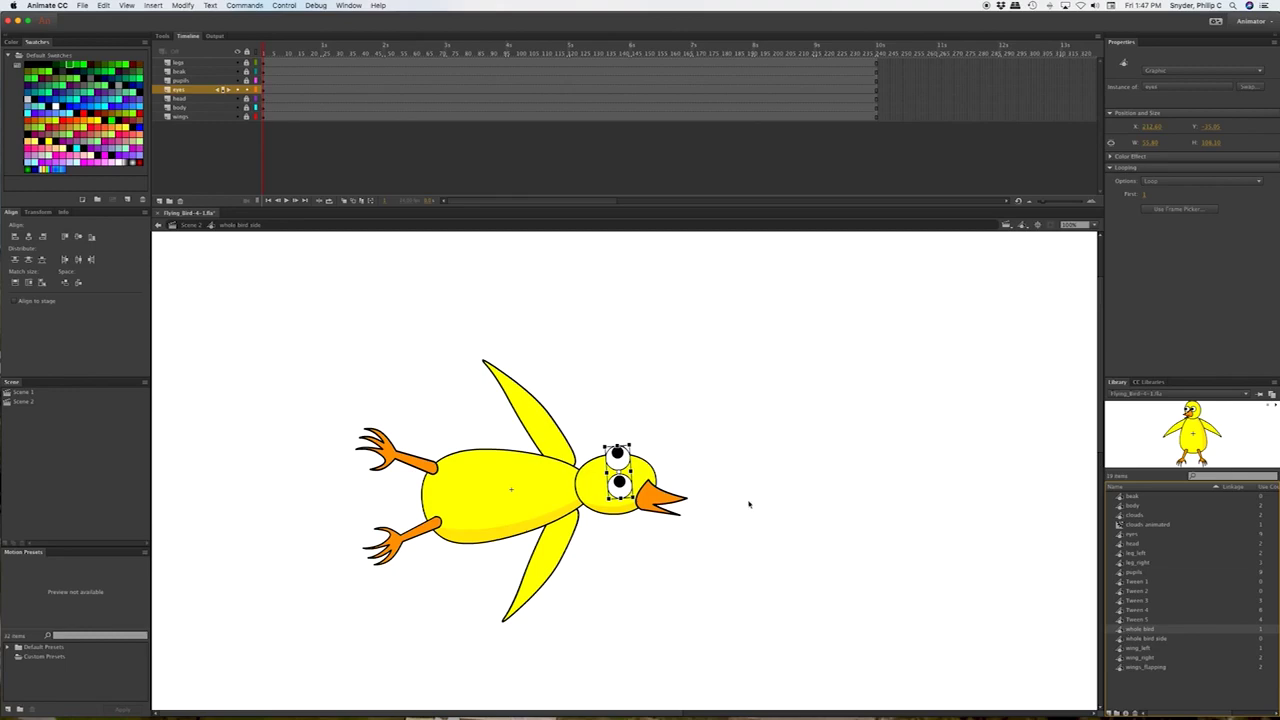
left_click(1119, 638)
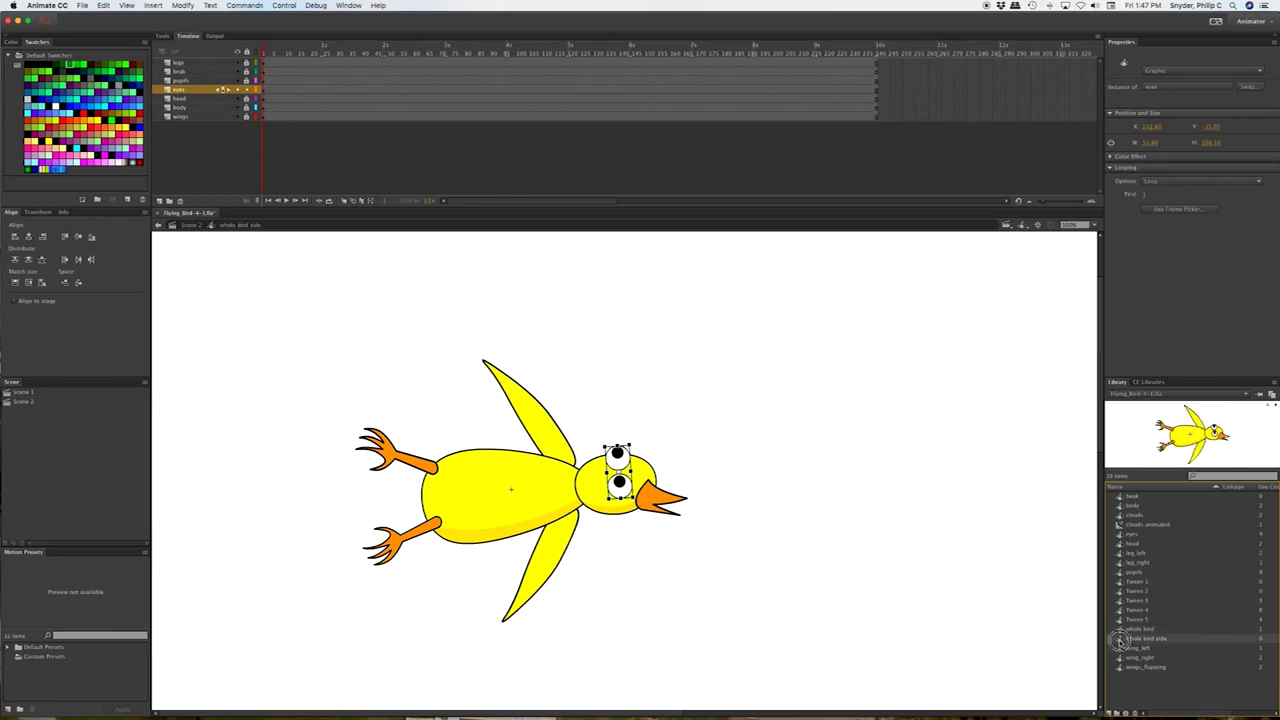
left_click(1120, 630)
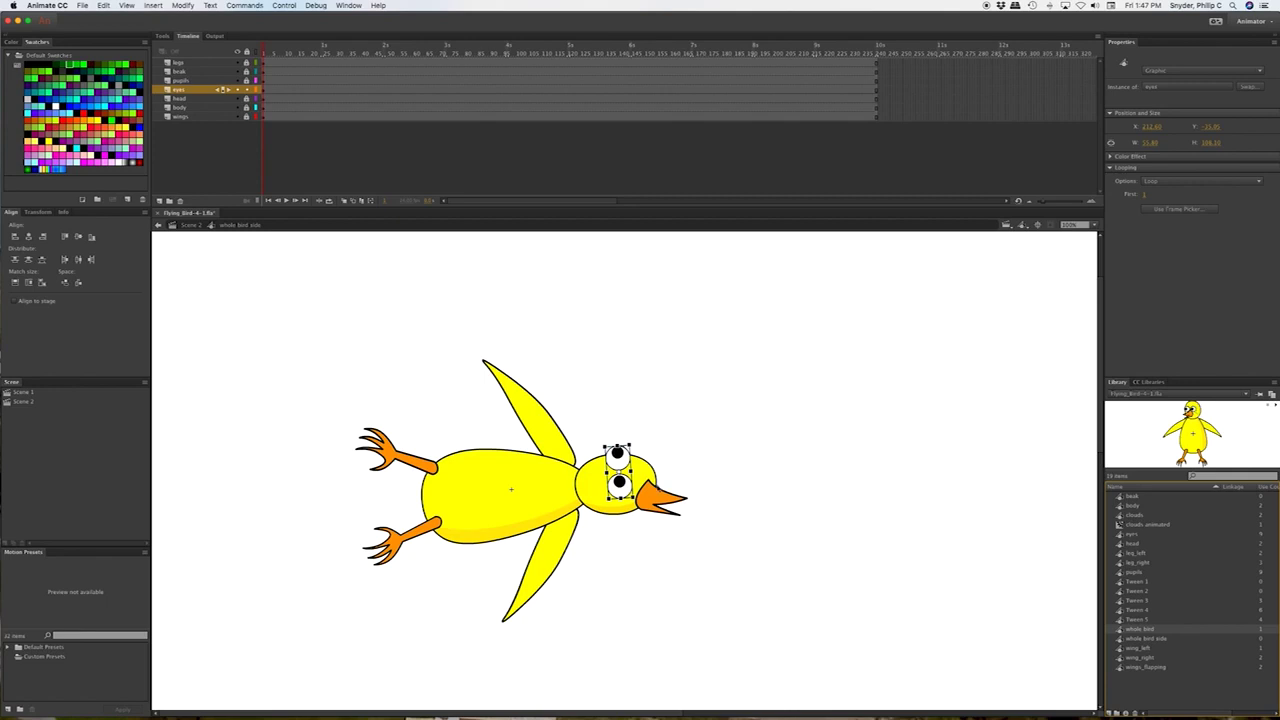
left_click(620, 463)
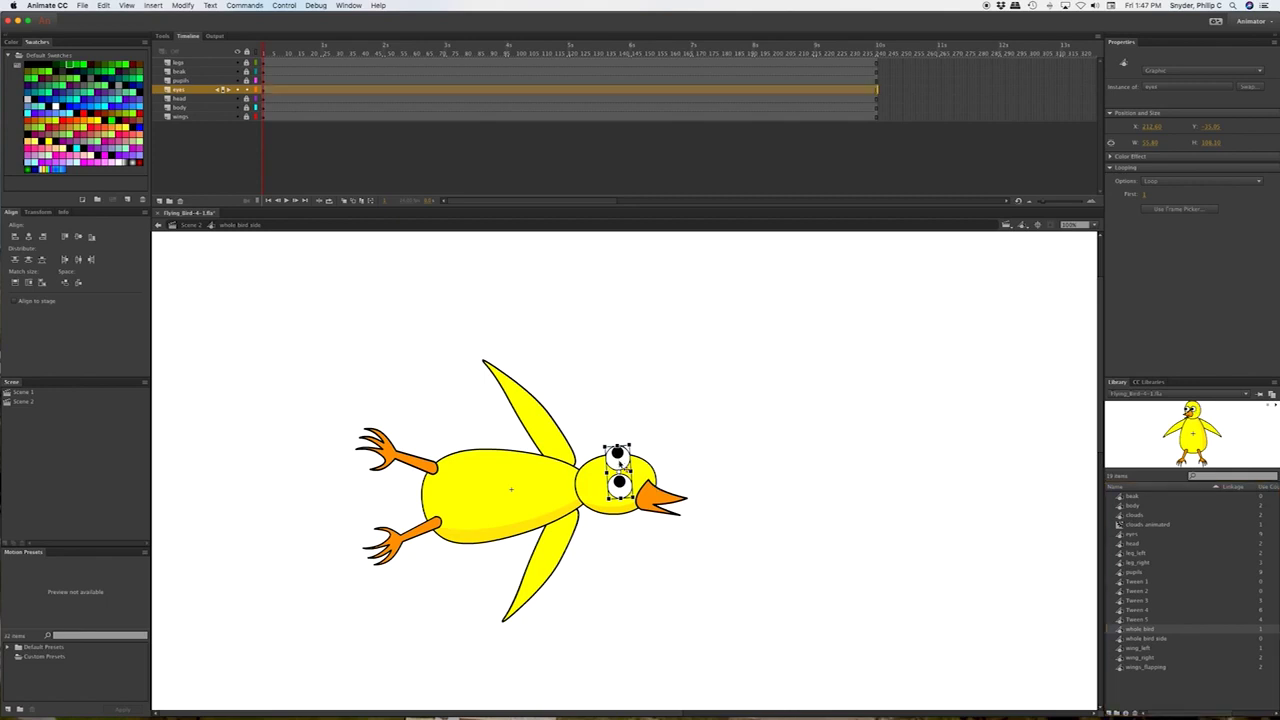
key("Delete")
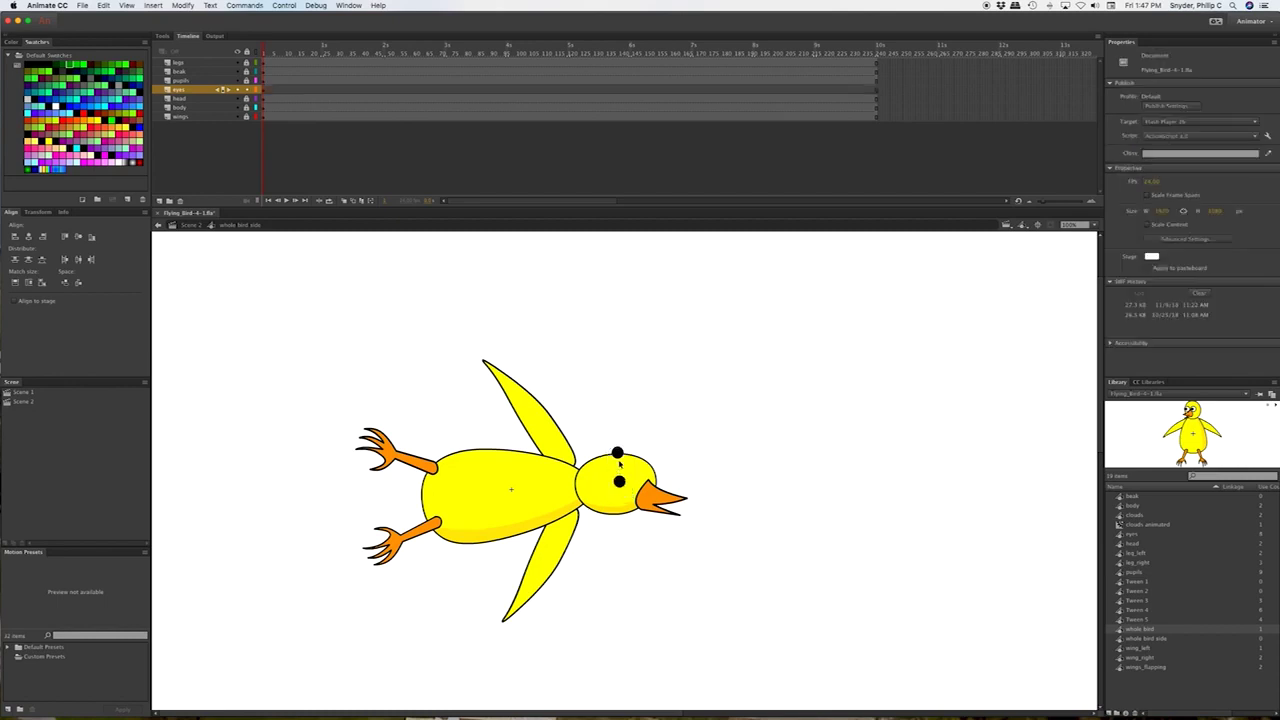
Unlock the pupils layer and delete the pair of pupils from the bird's head.
scroll(620, 455, "right", 4)
scroll(620, 455, "down", 2)
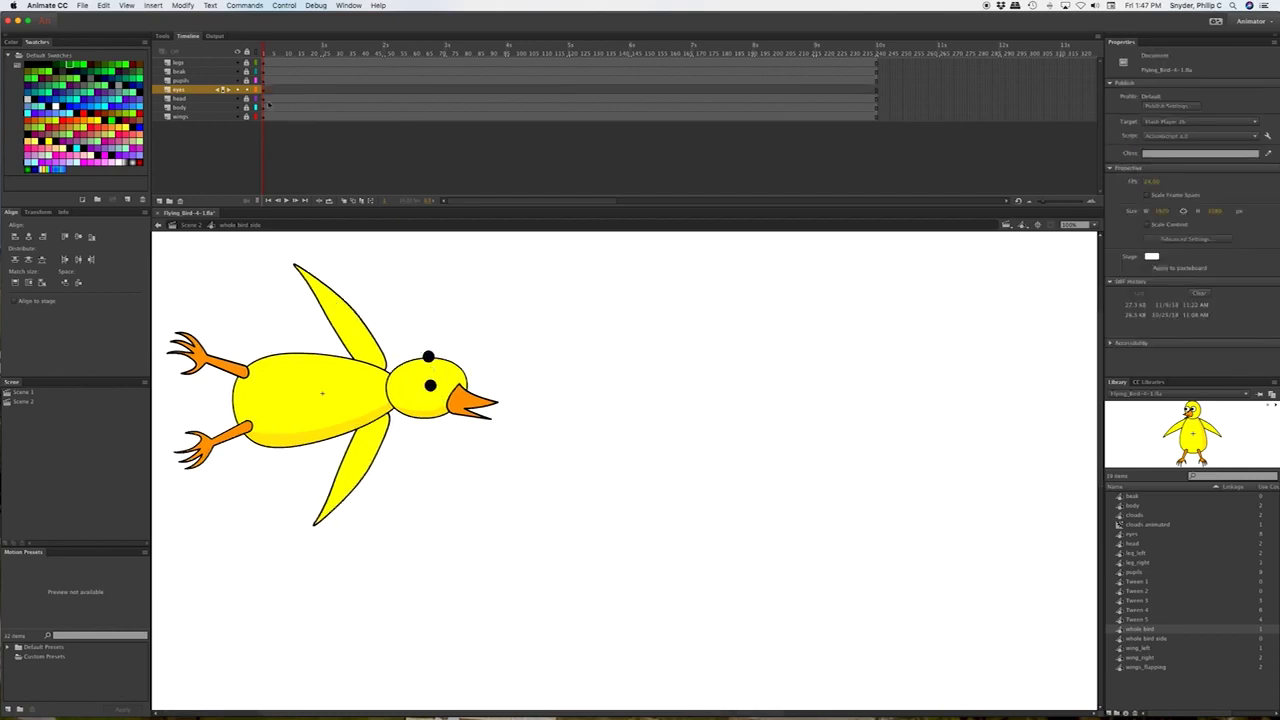
left_click(203, 81)
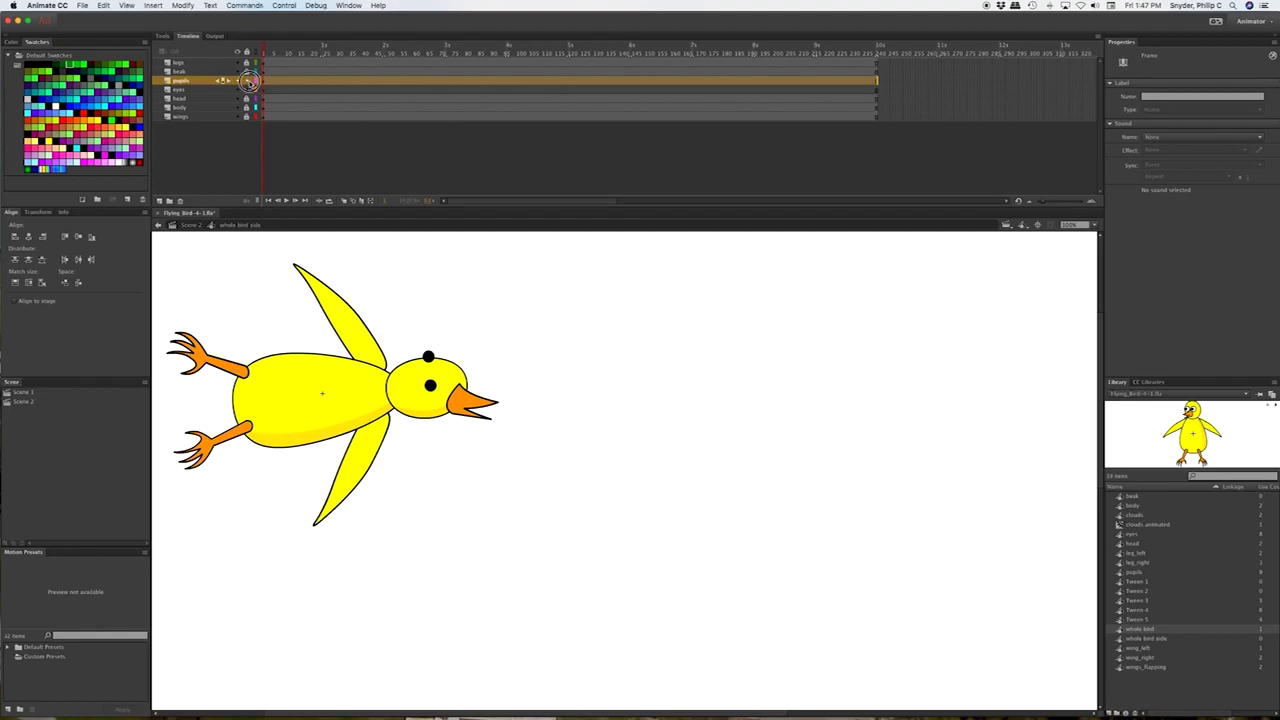
left_click(430, 386)
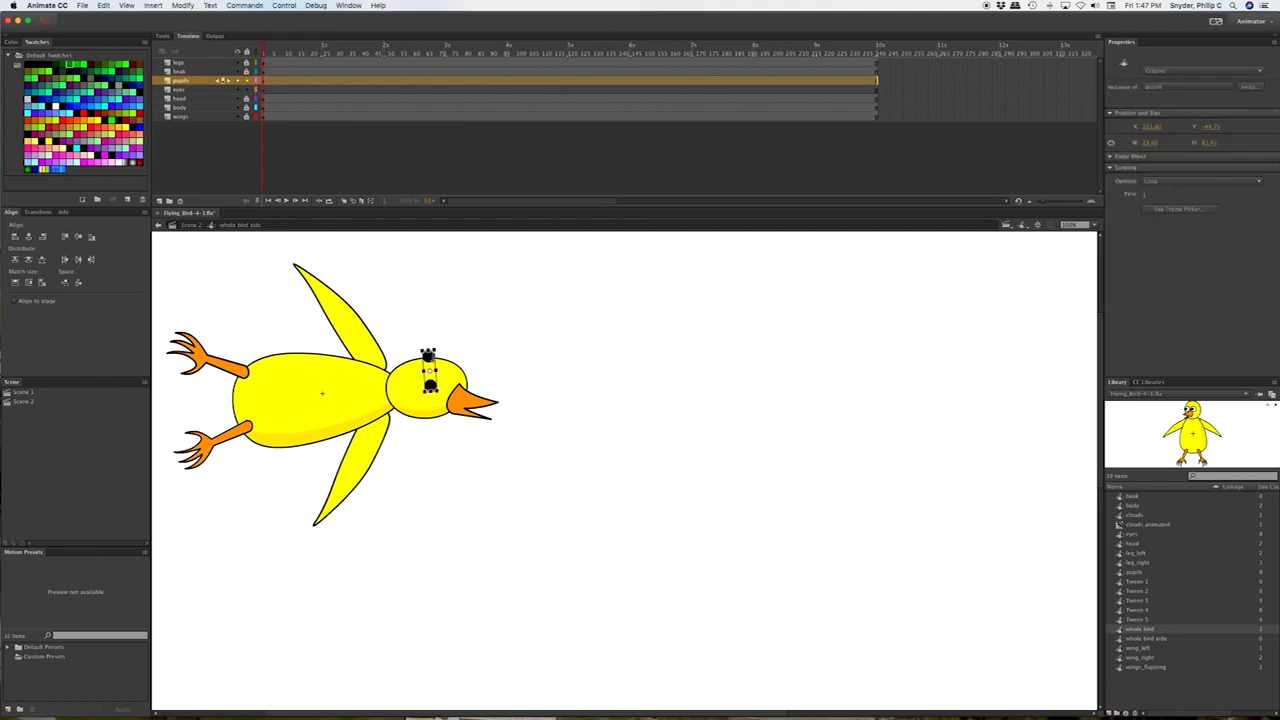
key("Delete")
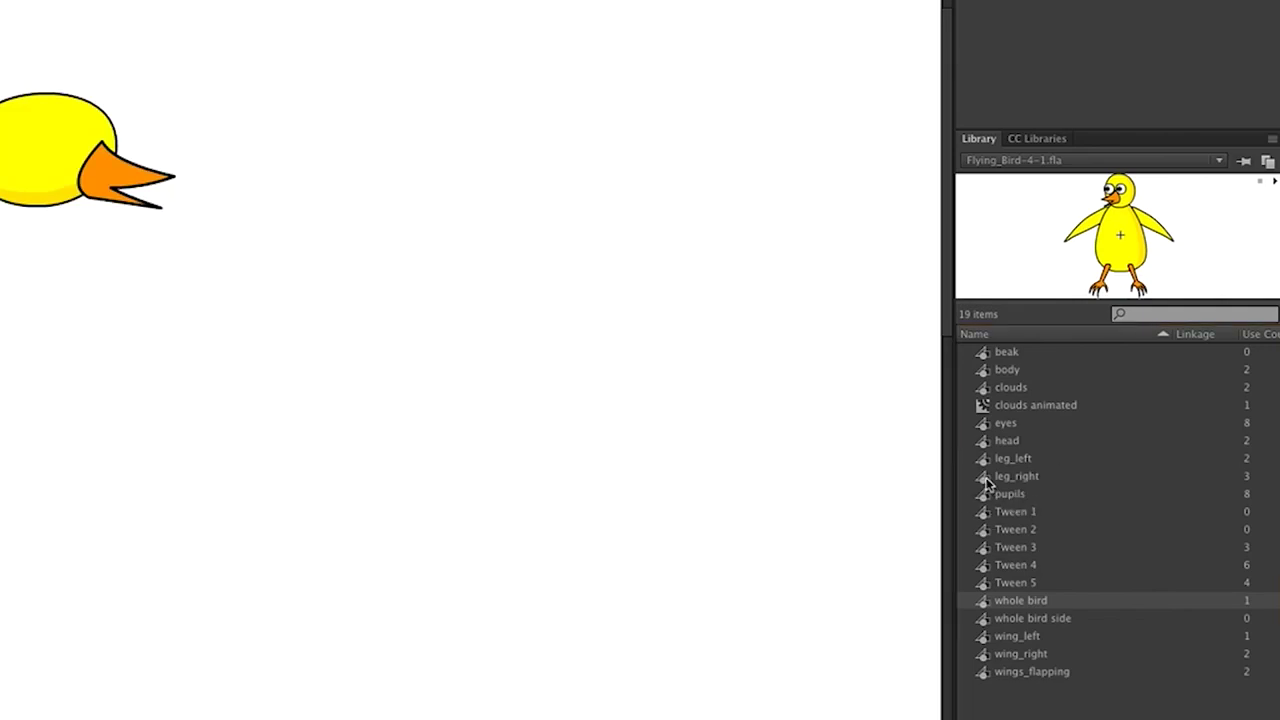
Copy one eye circle from the eyes symbol and paste it in place on the eyes layer of the whole bird side symbol.
left_click(986, 428)
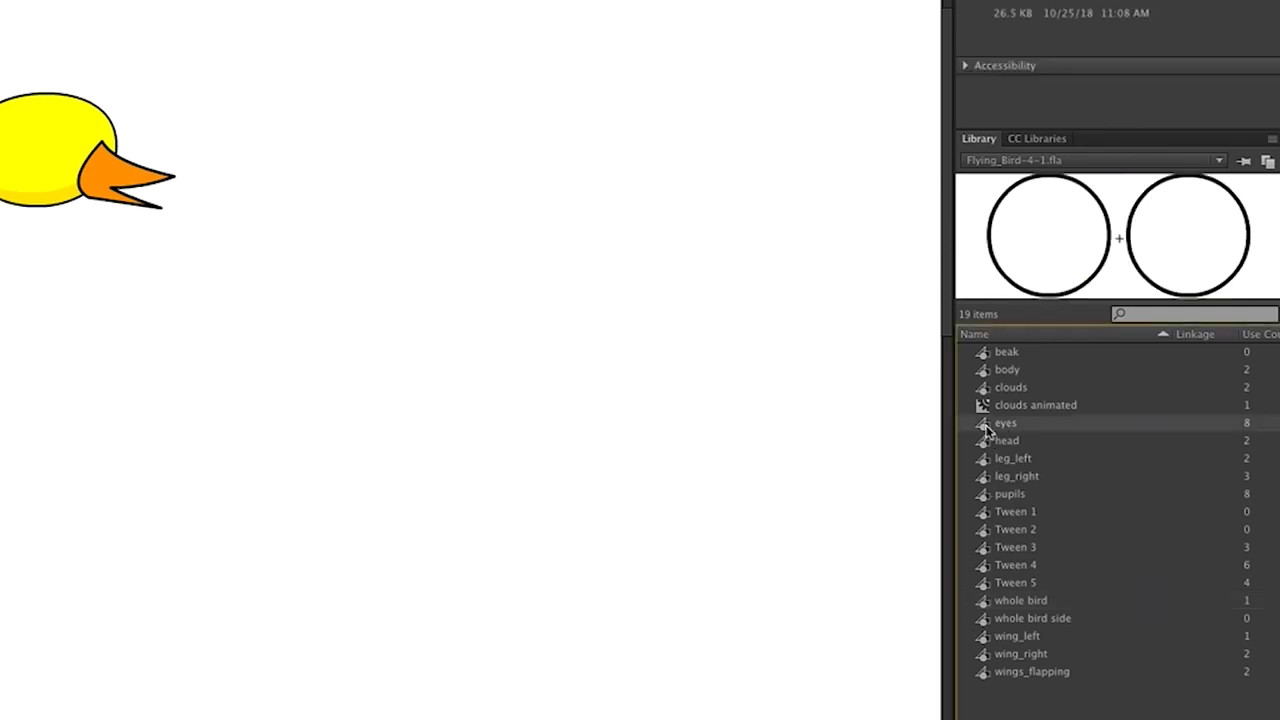
double_click(986, 428)
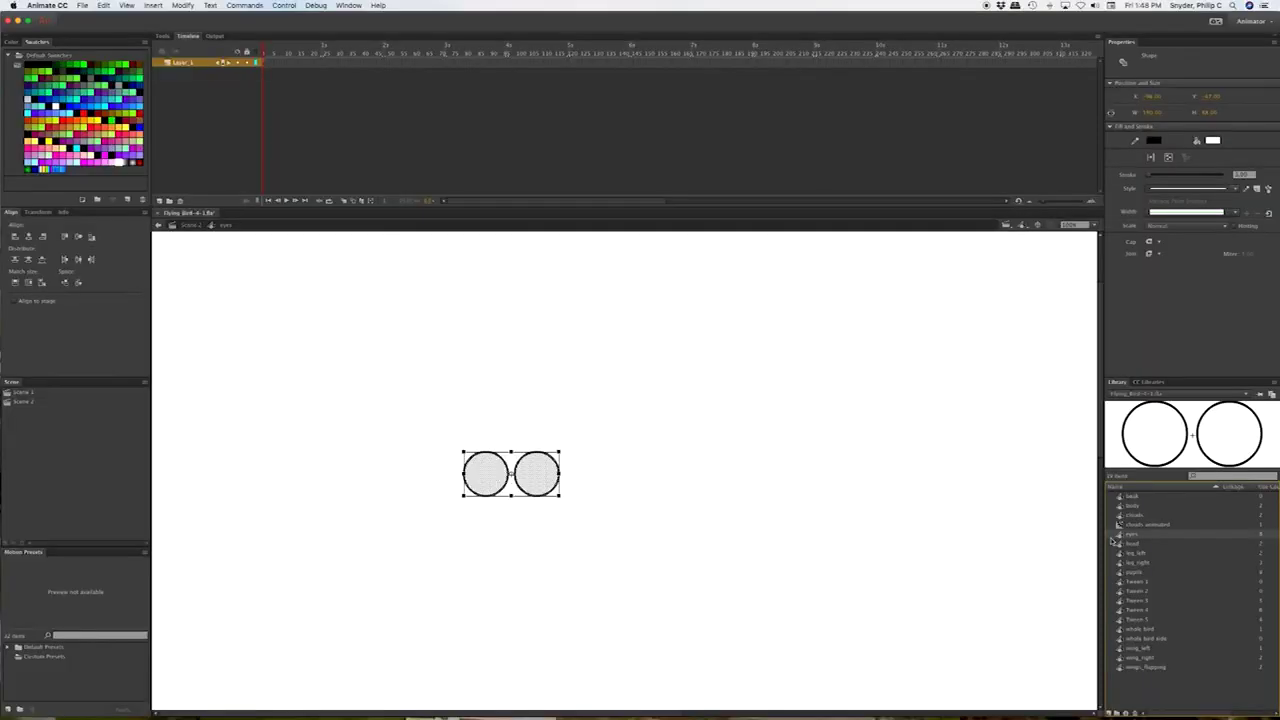
left_click(625, 443)
left_click_drag(594, 432, 522, 523)
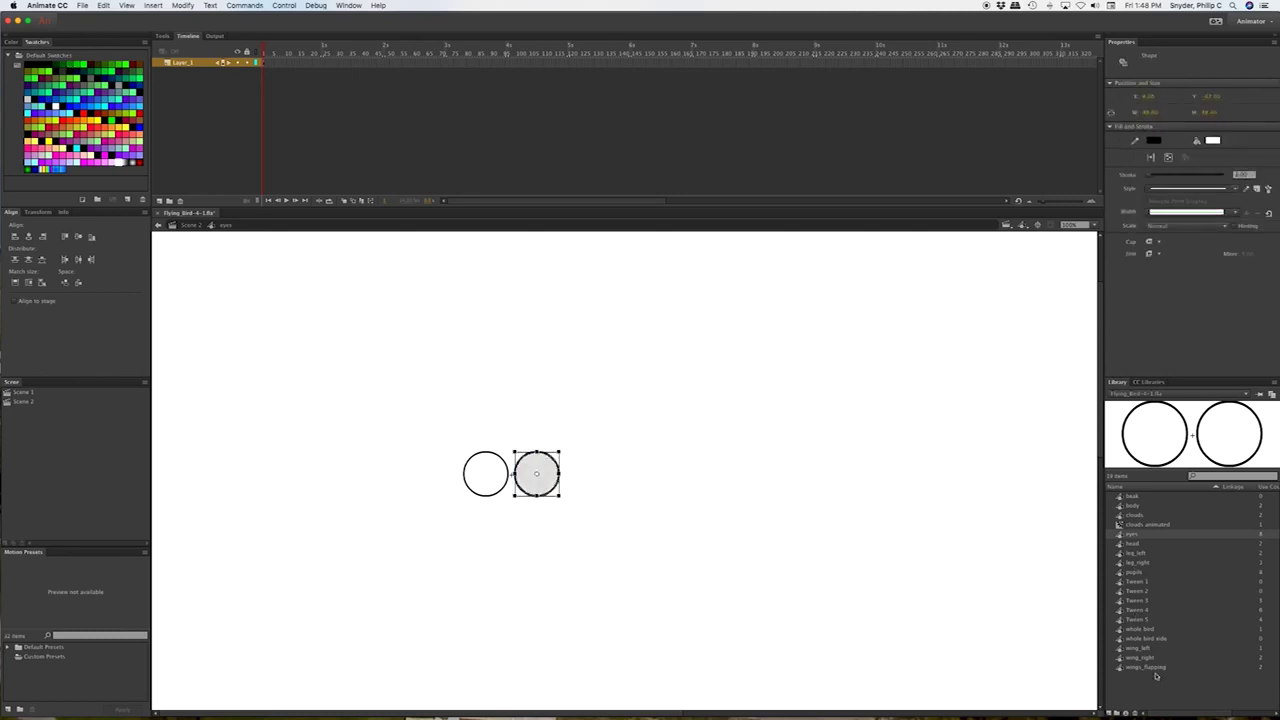
left_click(1120, 639)
double_click(1120, 639)
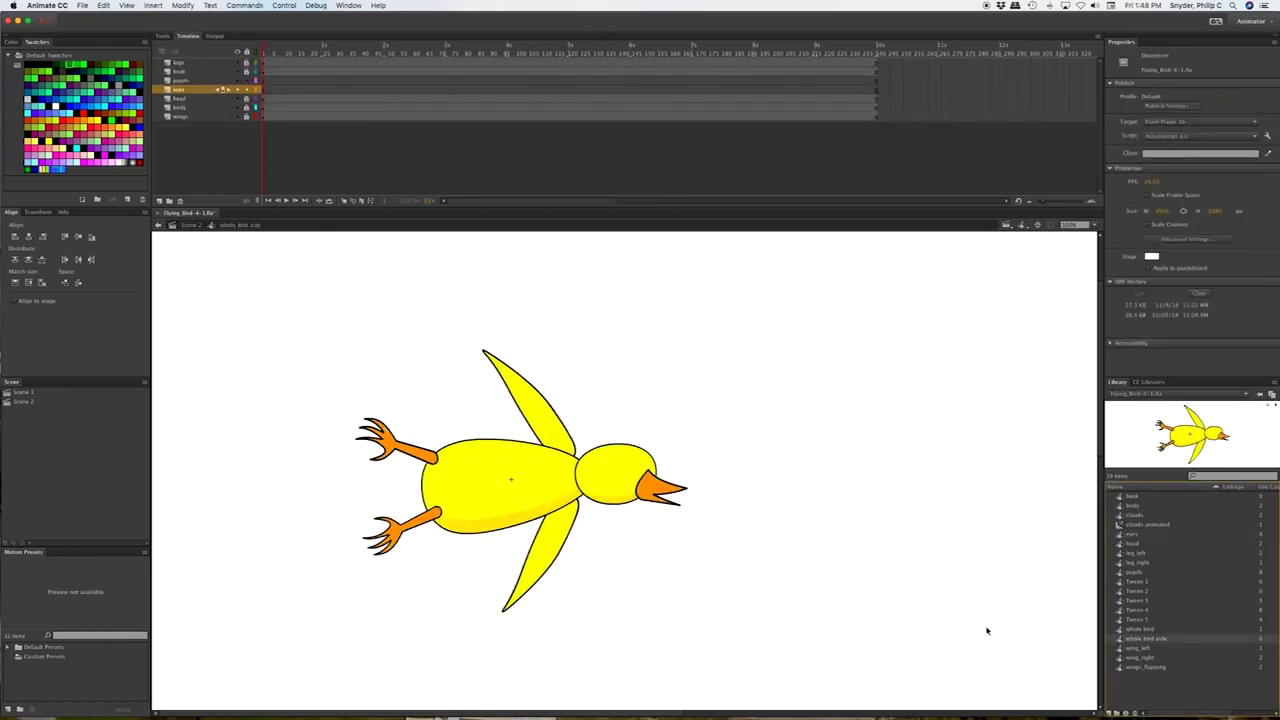
key("ctrl+shift+v")
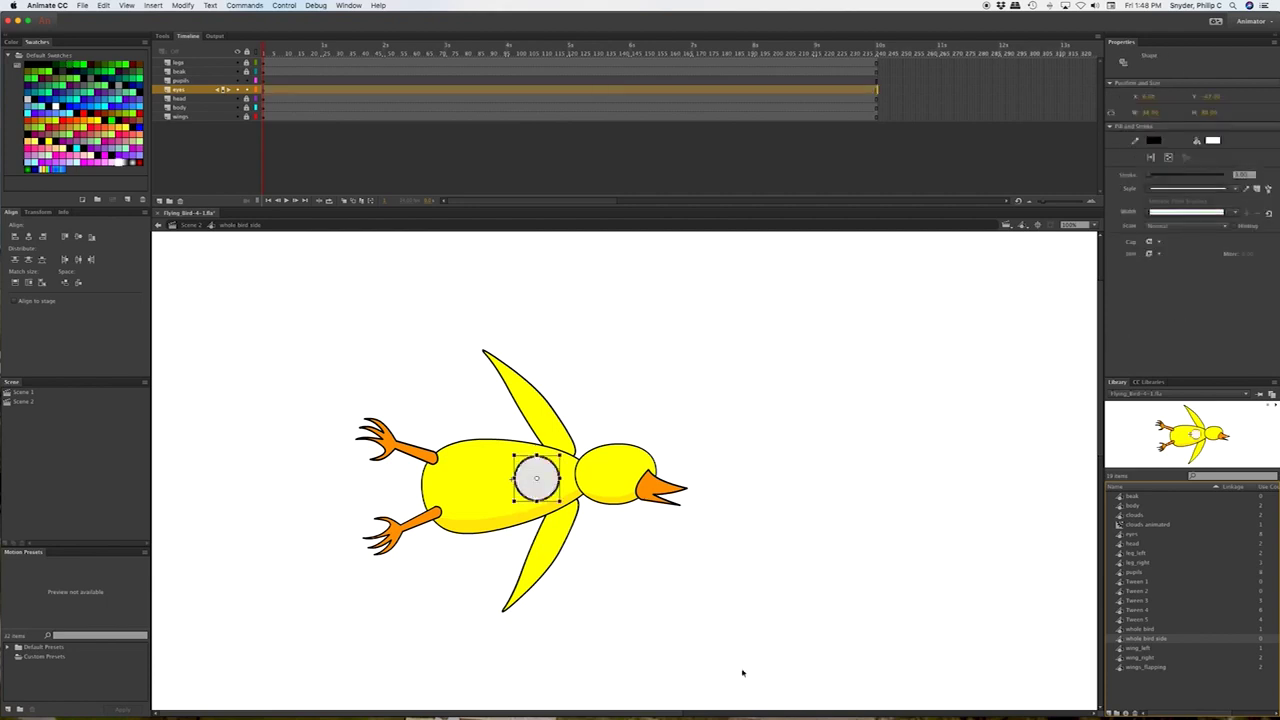
Move the pasted eye onto the head just above the beak and scale it down proportionally to about 52 px wide.
left_click_drag(547, 500, 637, 468)
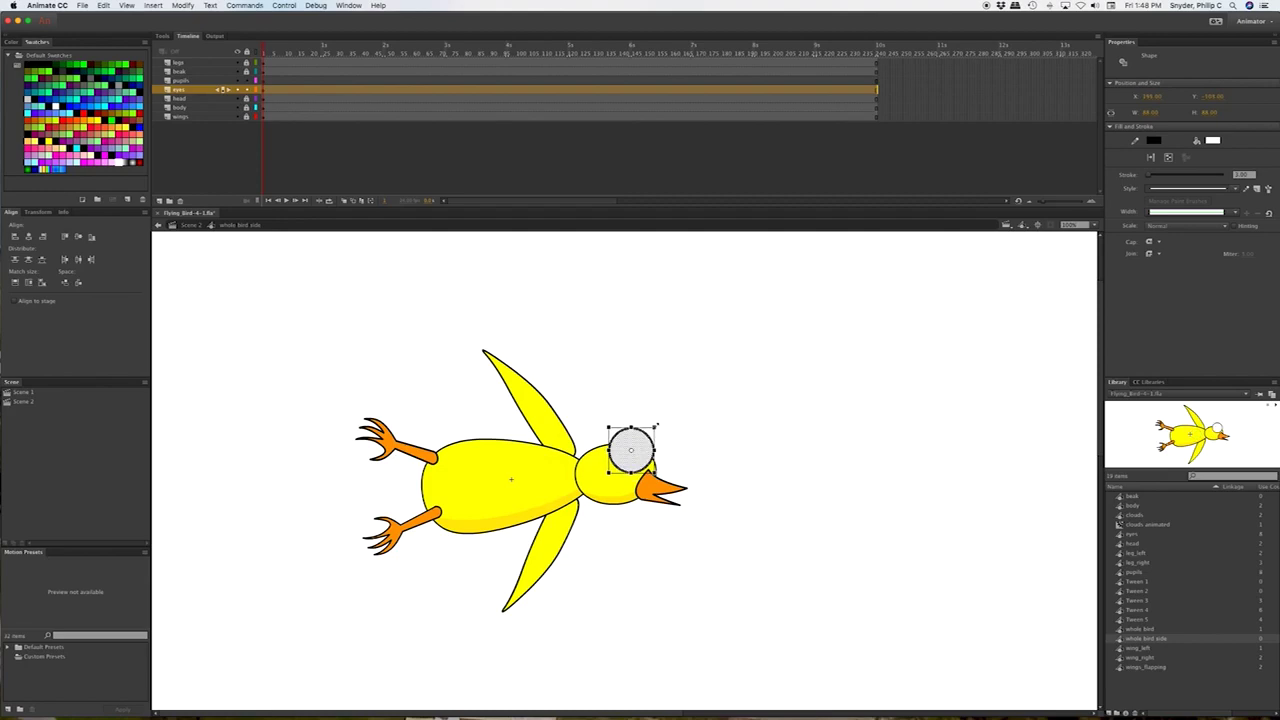
left_click_drag(657, 425, 652, 430)
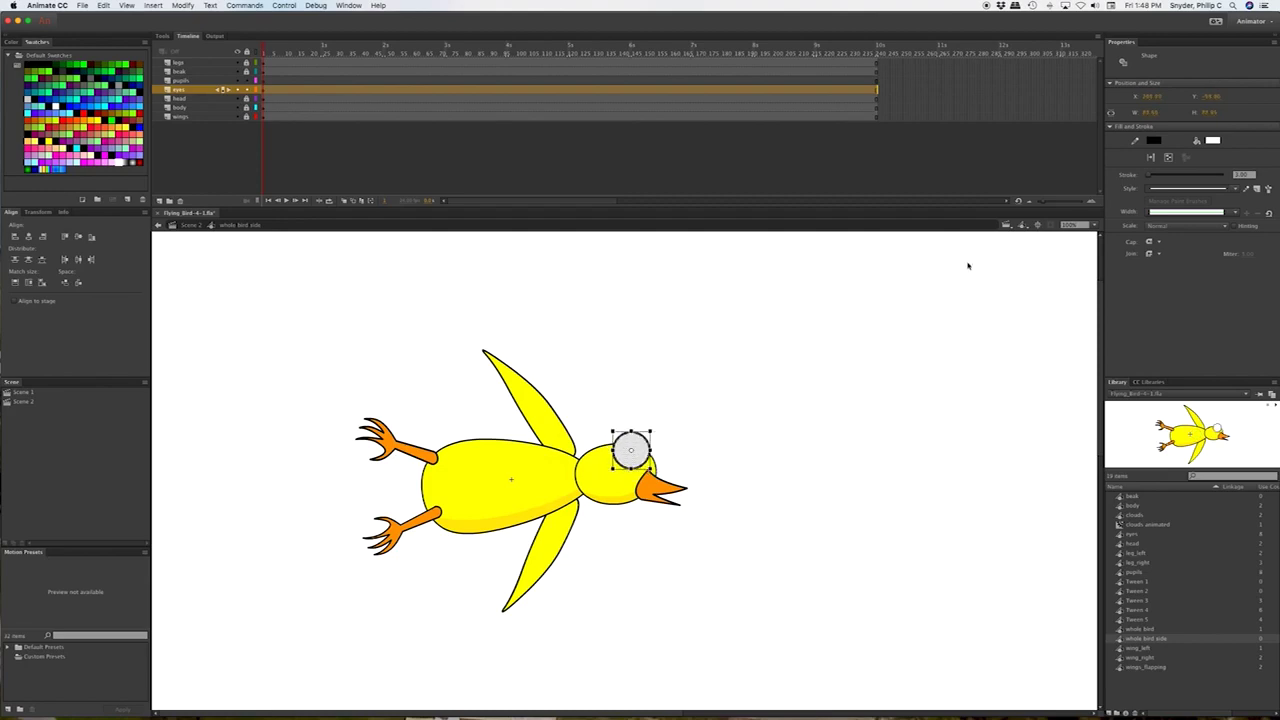
key("super+equal")
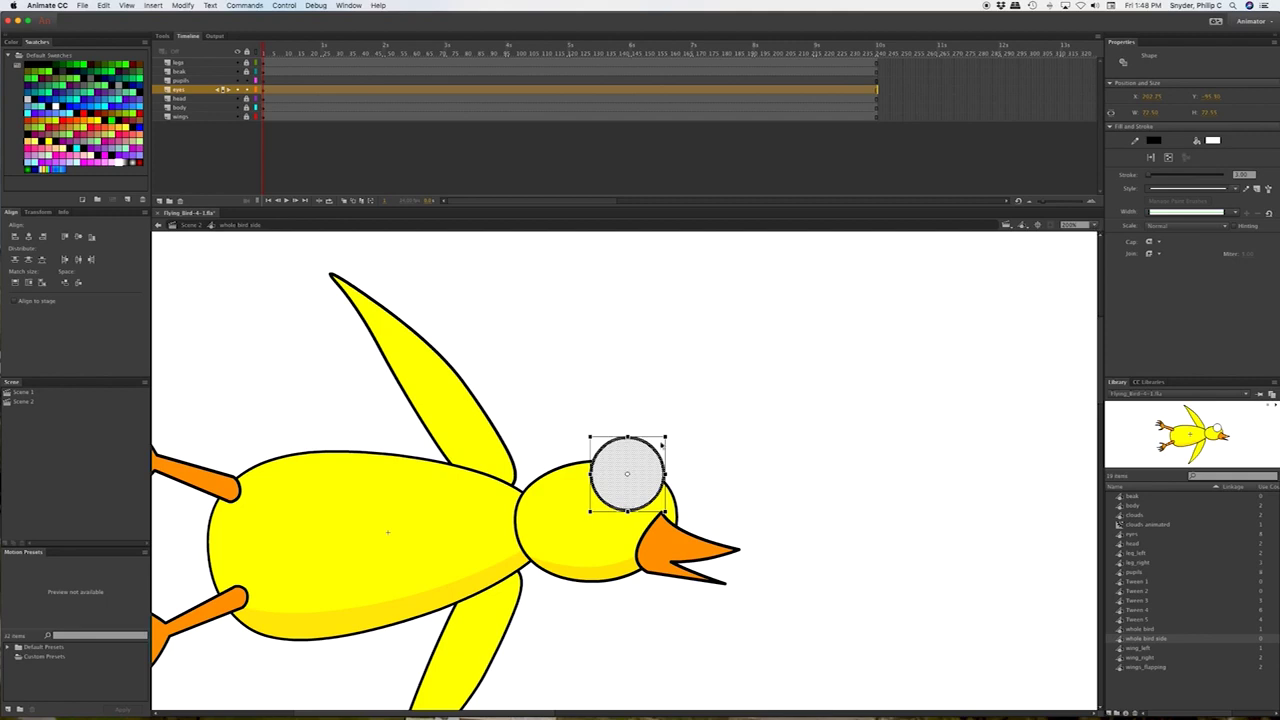
left_click_drag(664, 438, 649, 506)
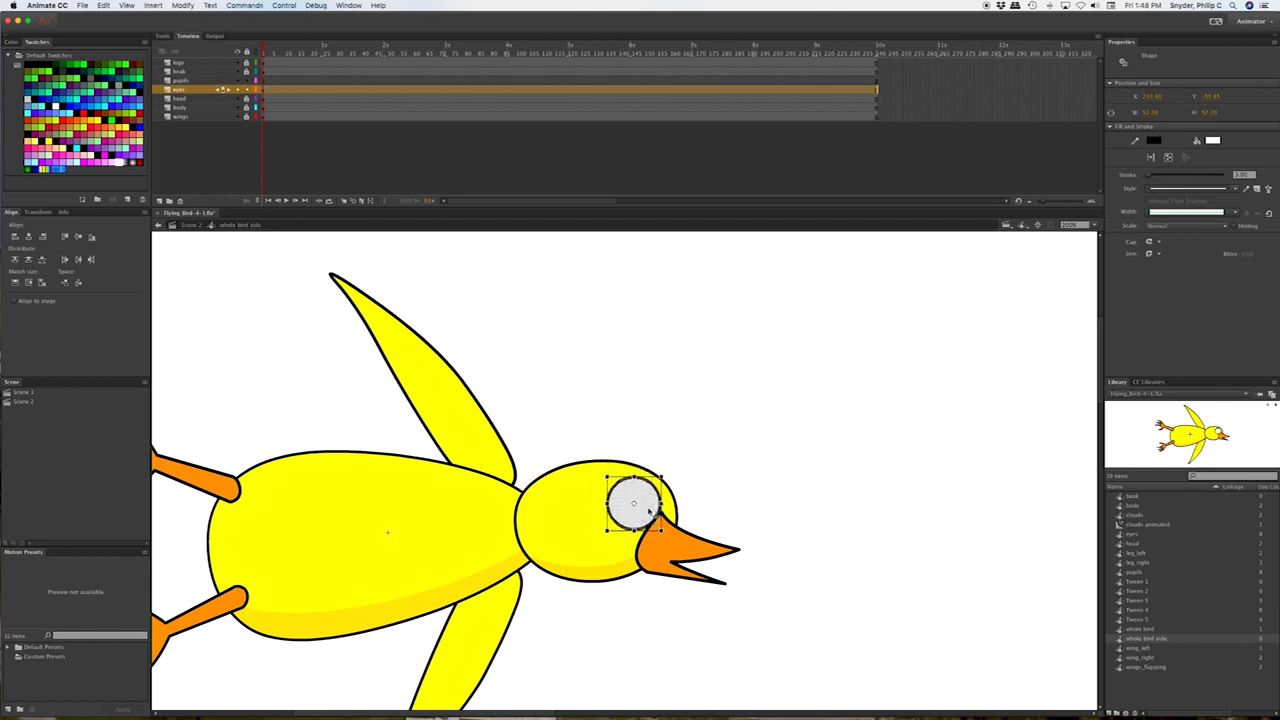
left_click(789, 542)
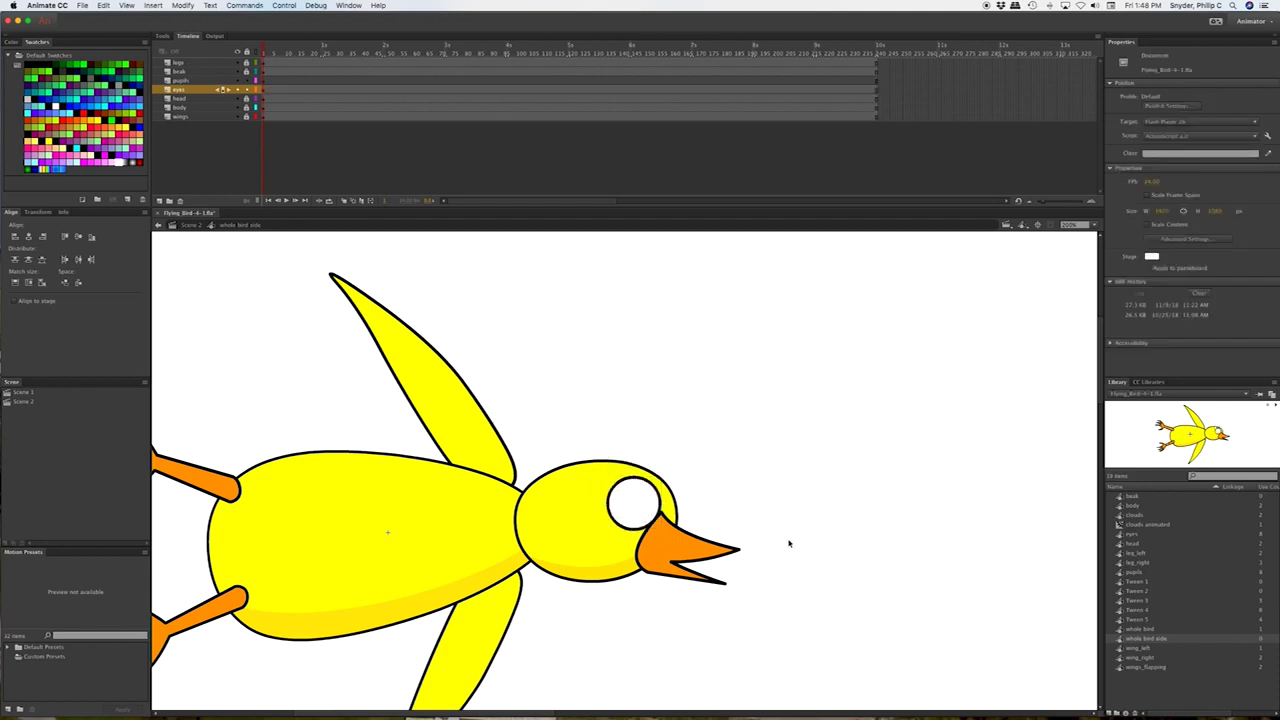
Copy one black pupil from the pupils symbol and paste it on the pupils layer of the whole bird side symbol.
left_click(1145, 630)
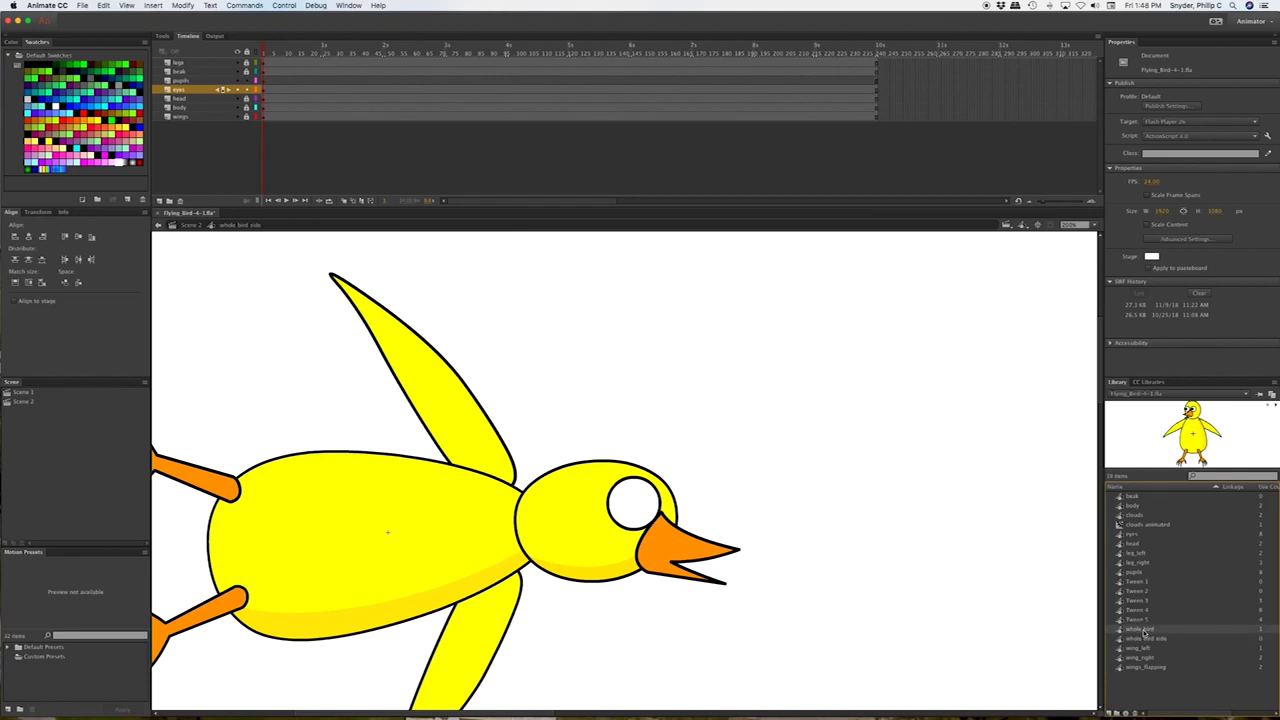
left_click(1140, 638)
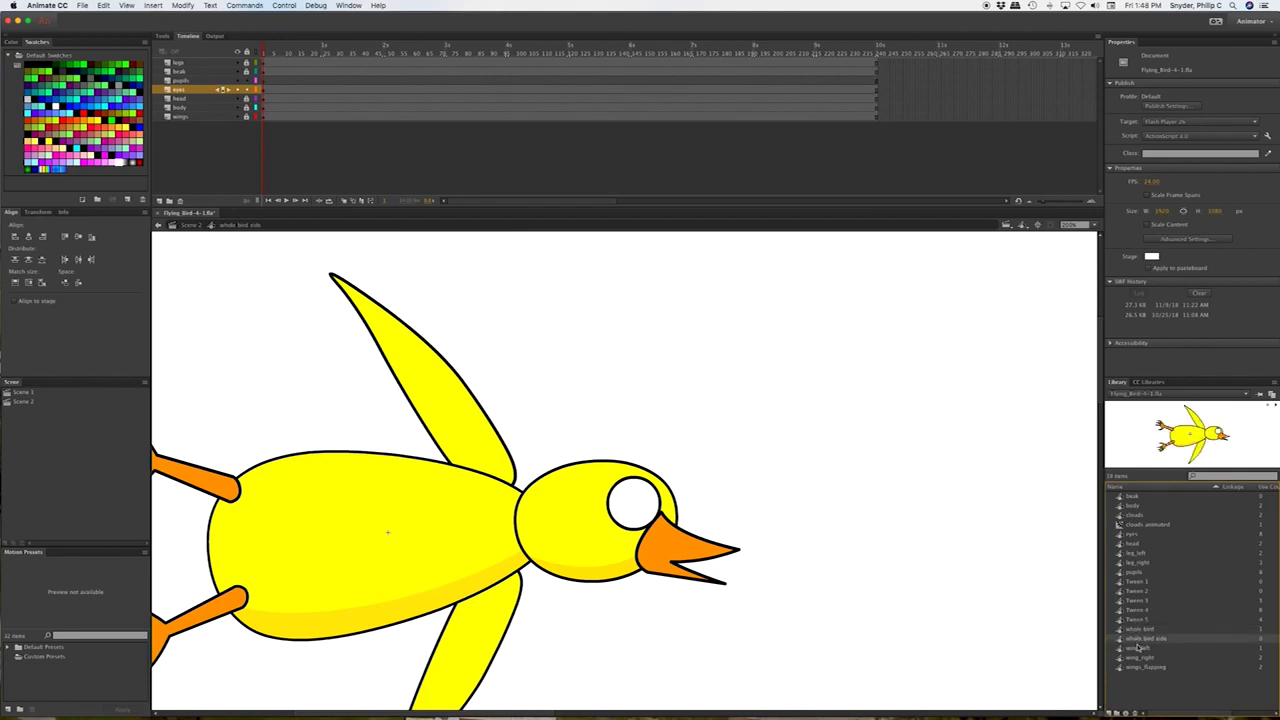
left_click(196, 81)
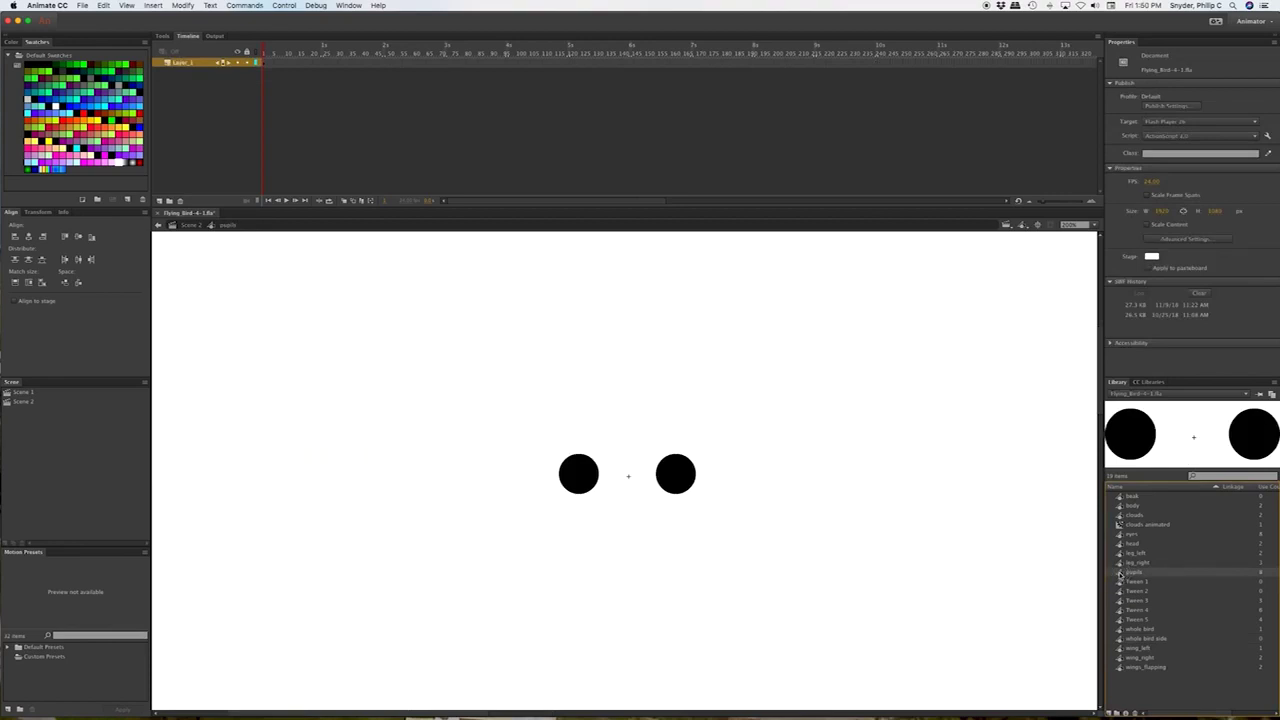
left_click(690, 480)
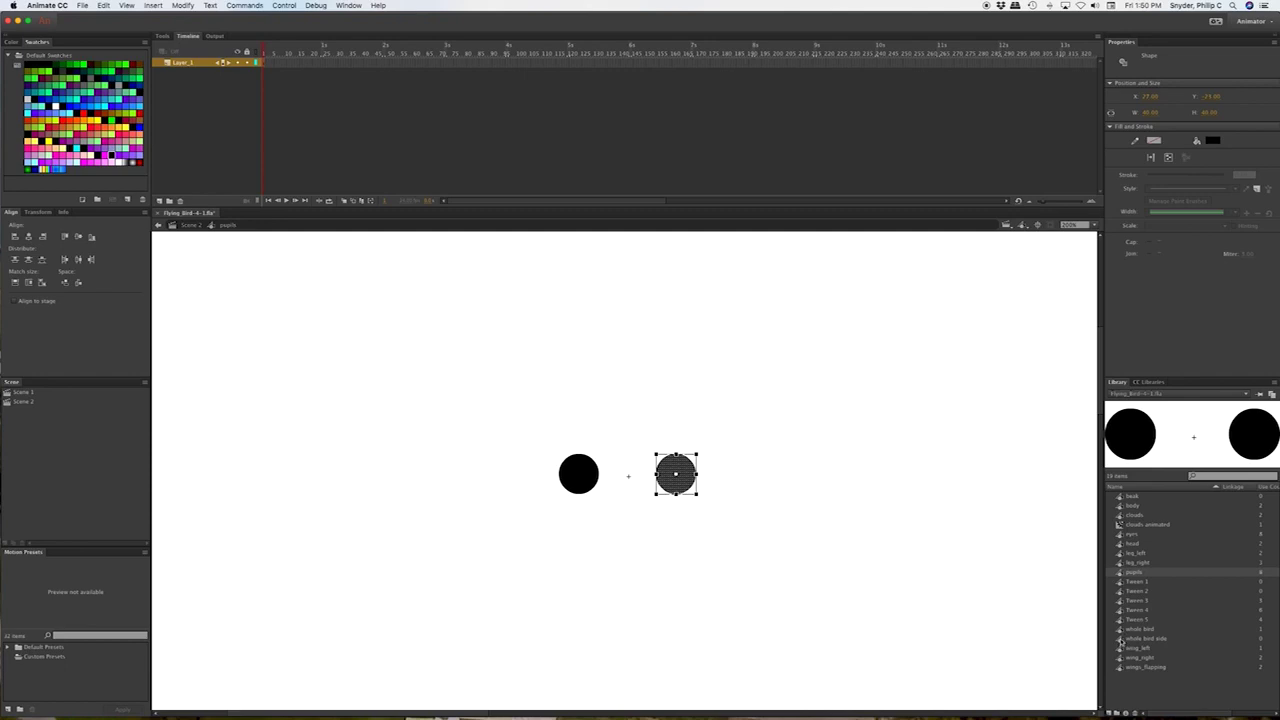
left_click(1121, 640)
double_click(1122, 640)
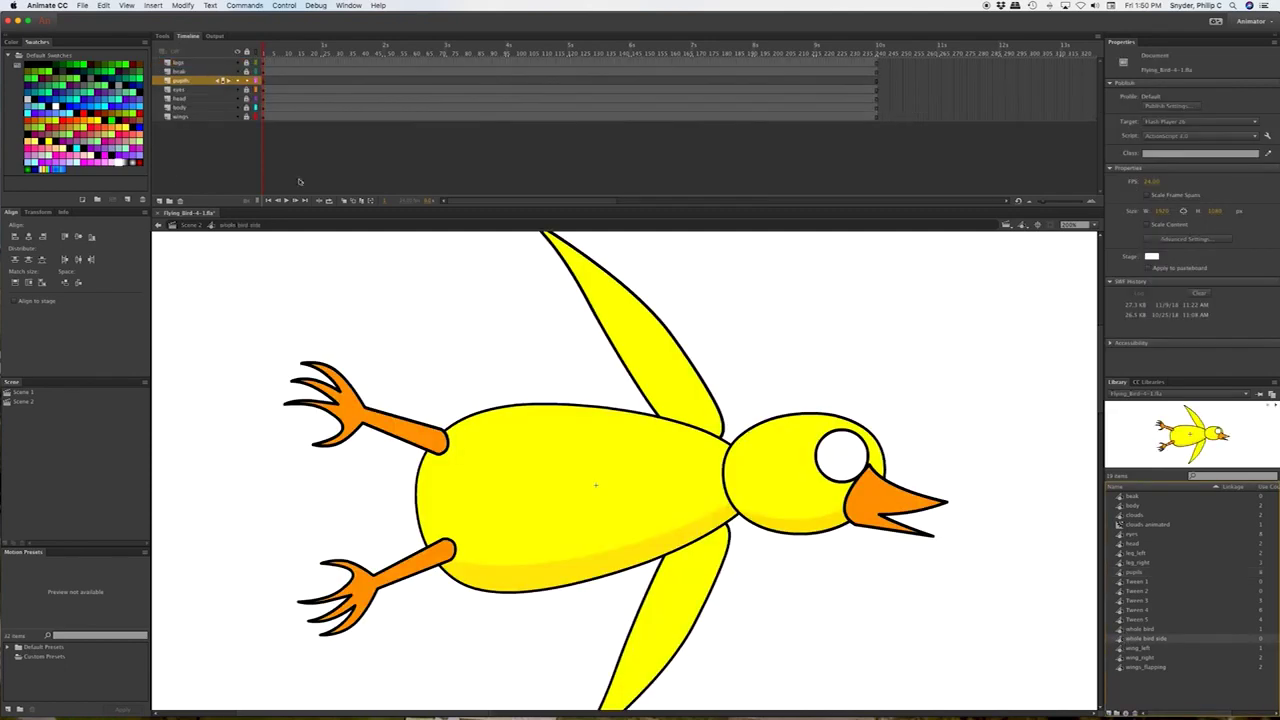
left_click(198, 83)
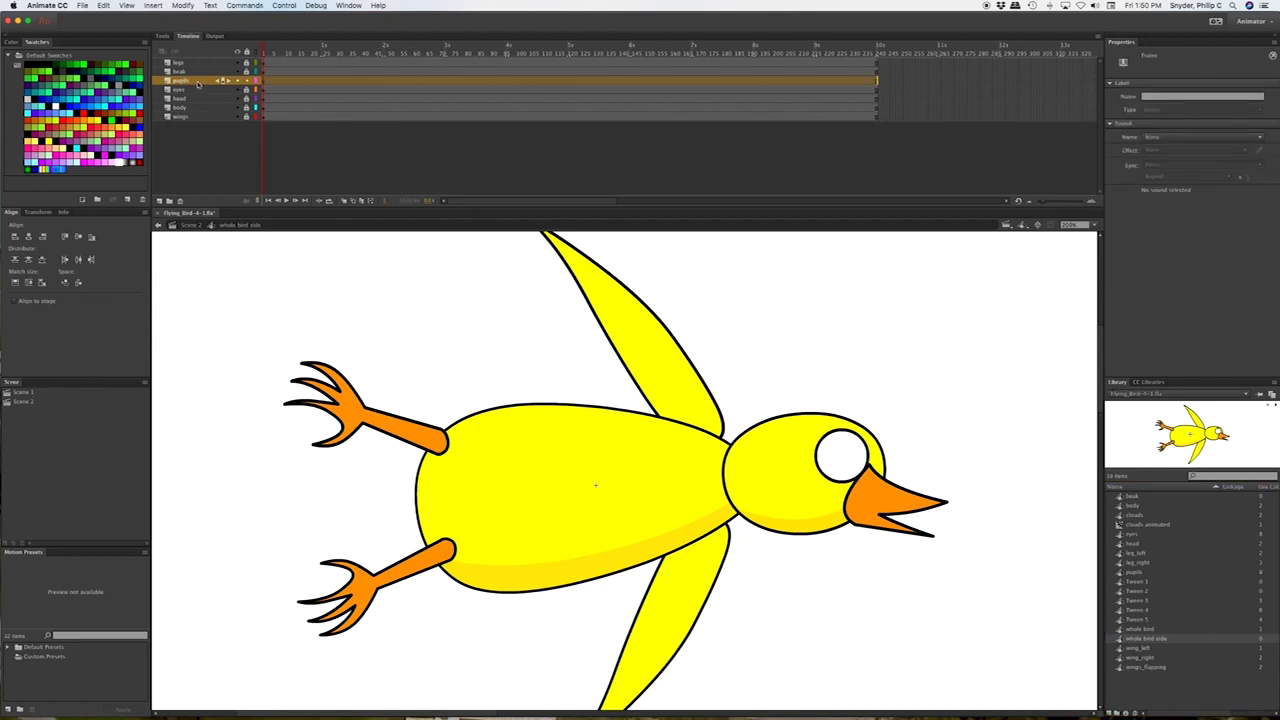
key("ctrl+v")
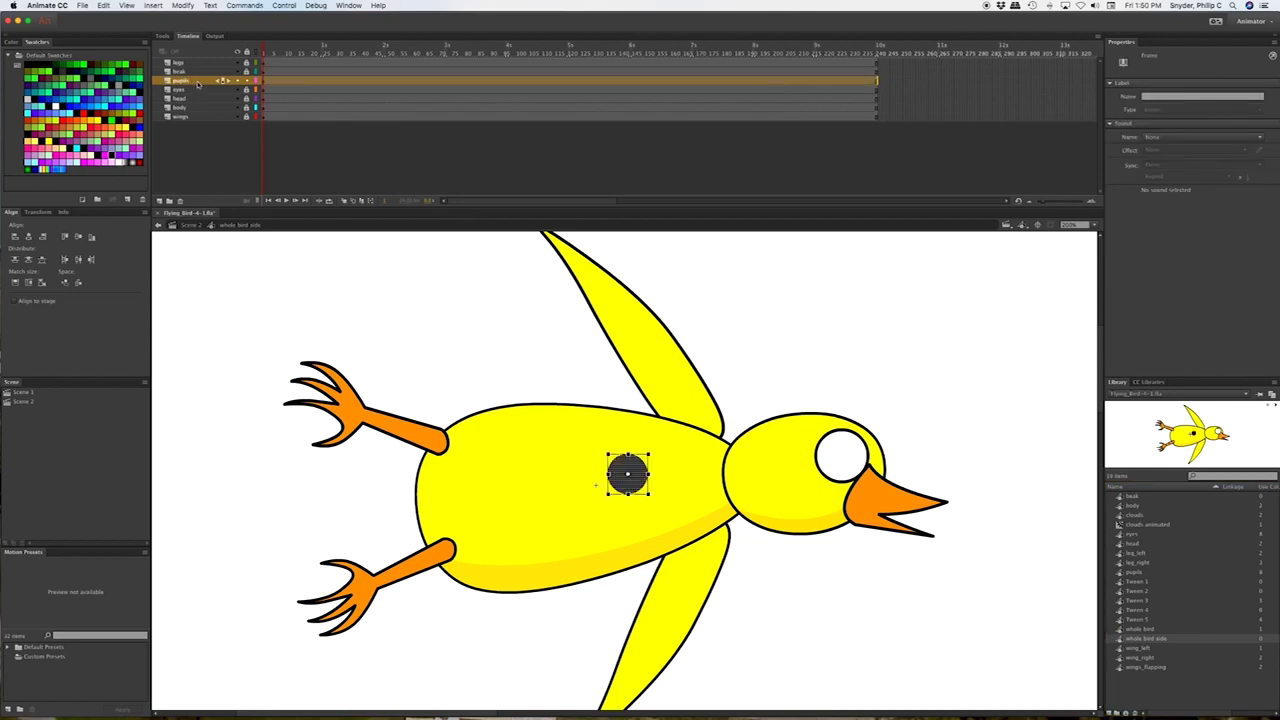
Shrink the pasted pupil, position it at the front edge of the white eye beside the beak, and lock the pupils layer.
left_click_drag(628, 473, 856, 442)
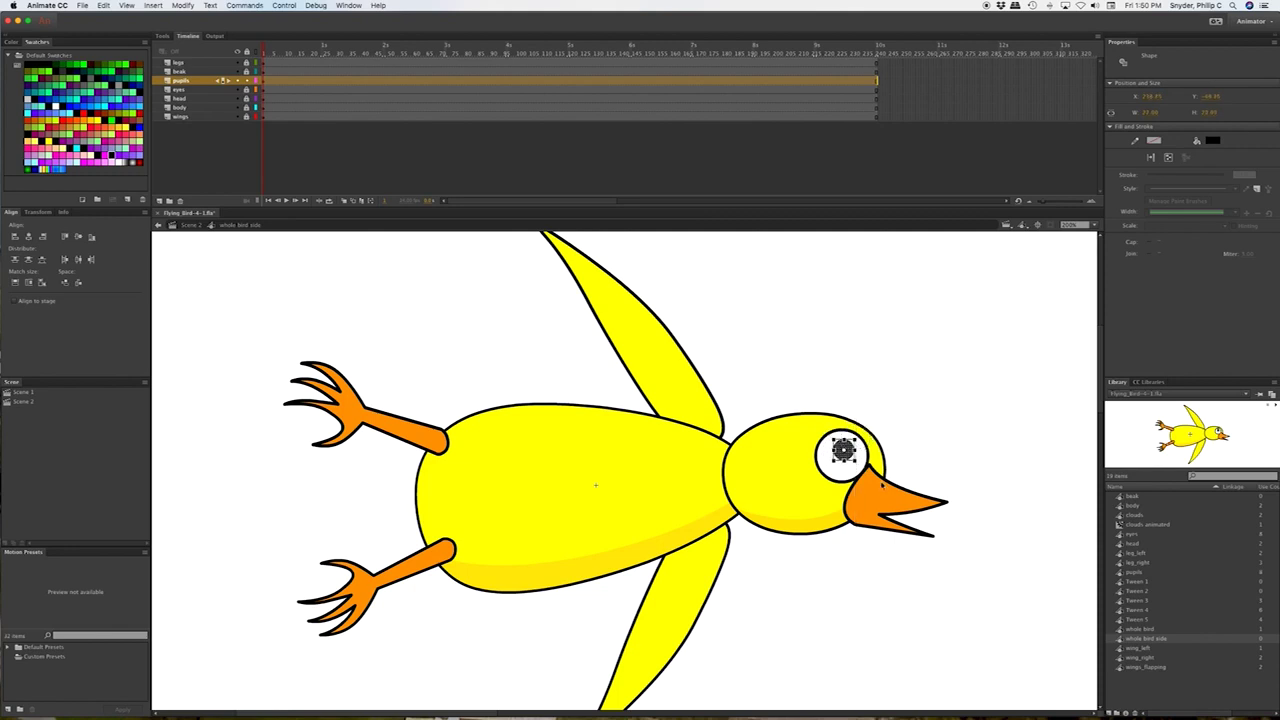
key("Right")
key("Right")
key("Right")
key("Right")
key("Down")
key("Down")
key("Down")
key("Down")
key("Right")
key("Right")
key("Right")
key("Right")
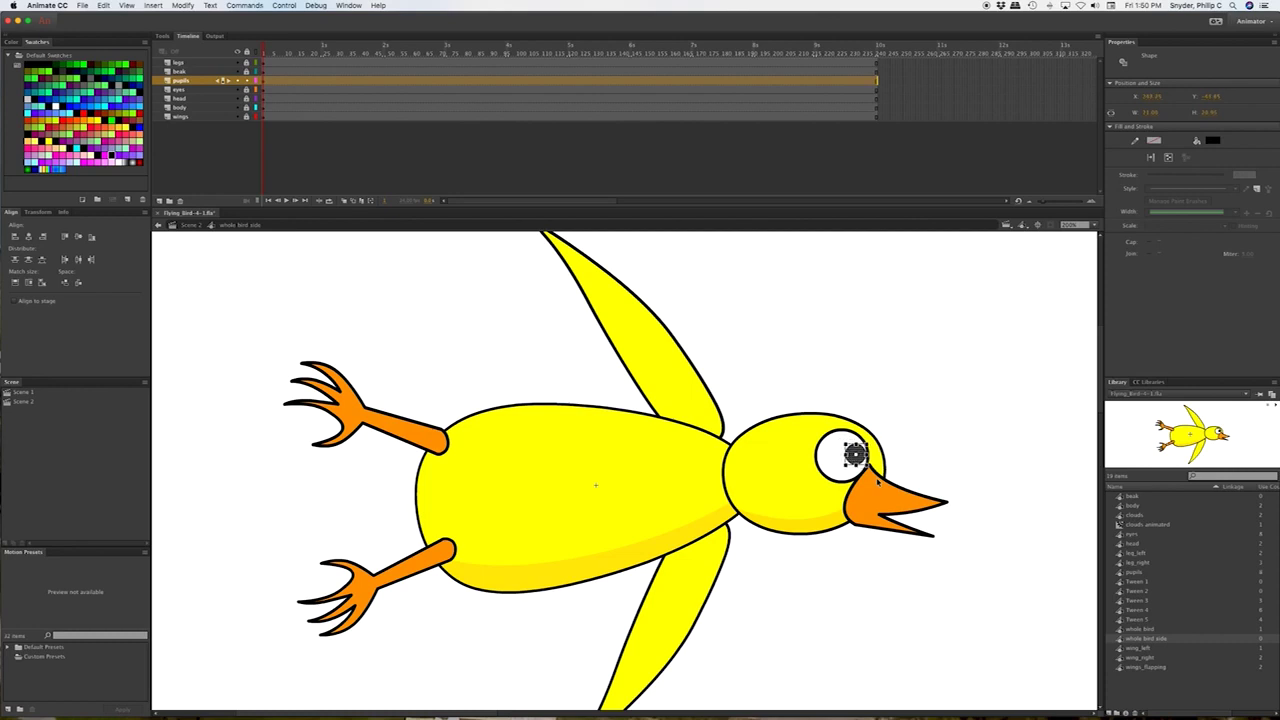
left_click(907, 355)
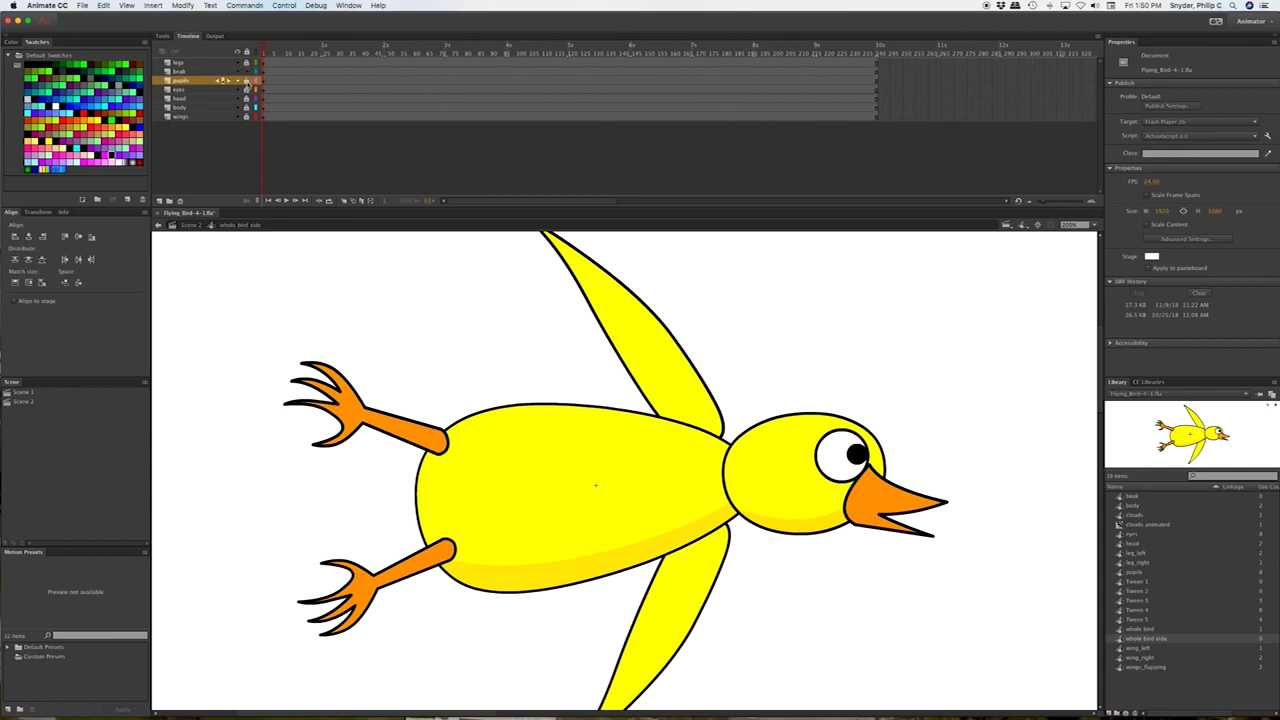
Unlock the beak layer and shift the beak slightly forward and up so it sits on the front edge of the head.
left_click(882, 502)
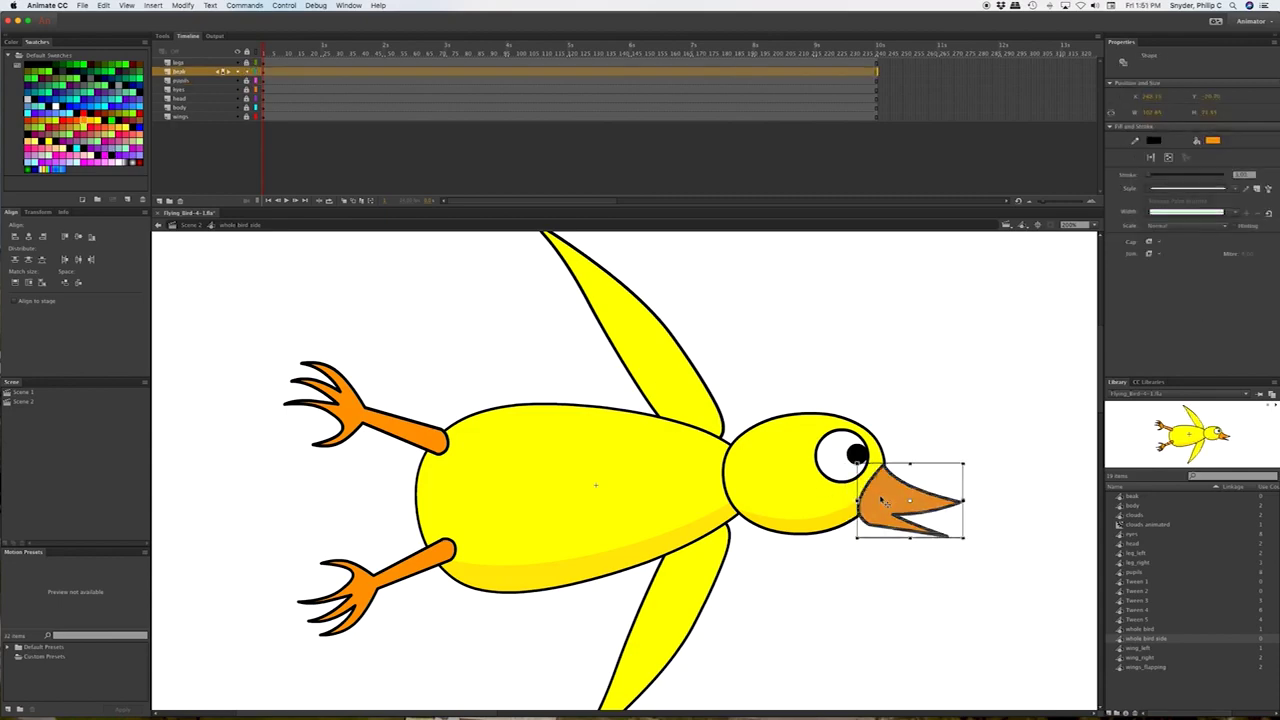
key("Up")
key("Up")
key("Up")
key("Up")
key("Up")
key("Up")
key("Up")
key("Up")
key("Up")
key("Up")
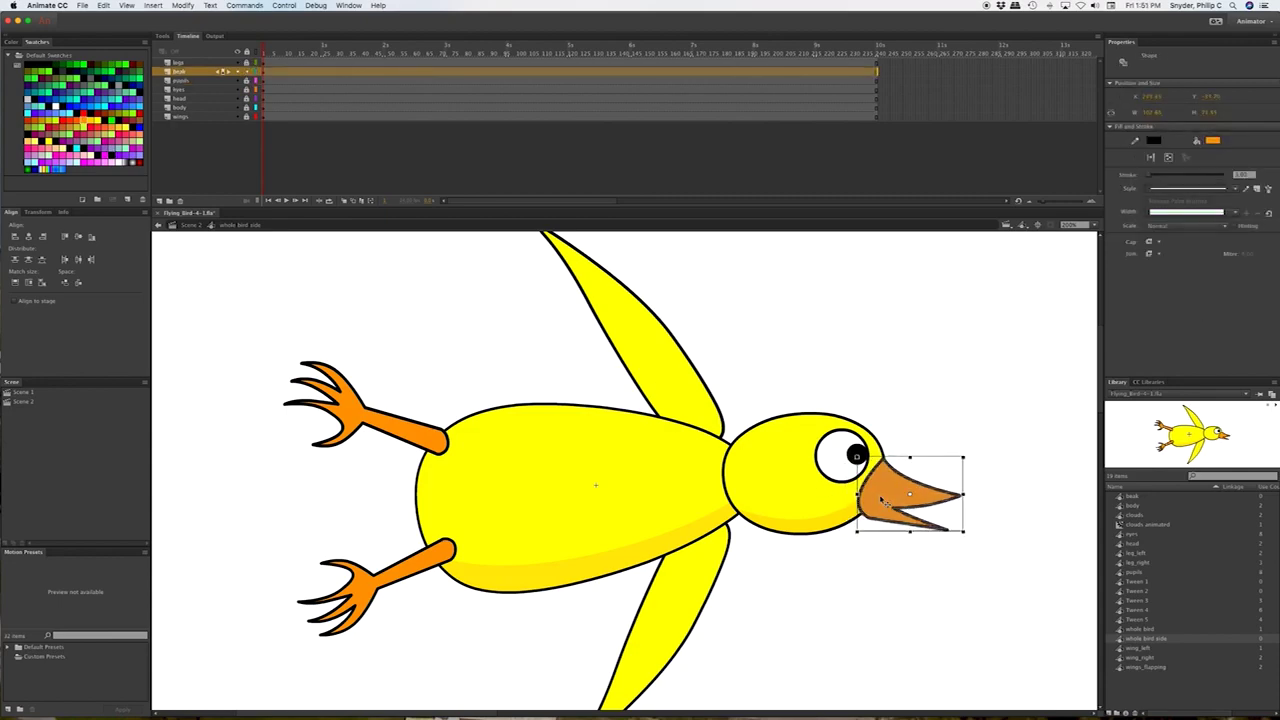
key("Up")
key("Up")
key("Left")
key("Left")
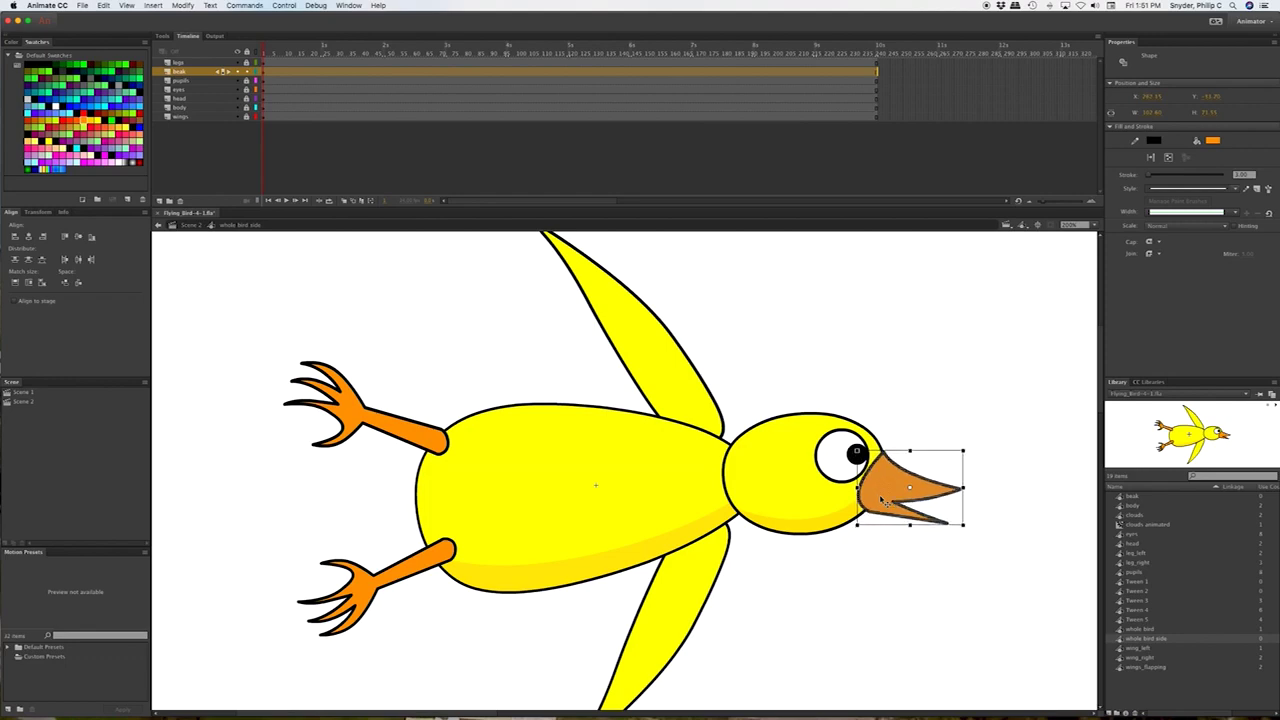
key("Left")
key("Left")
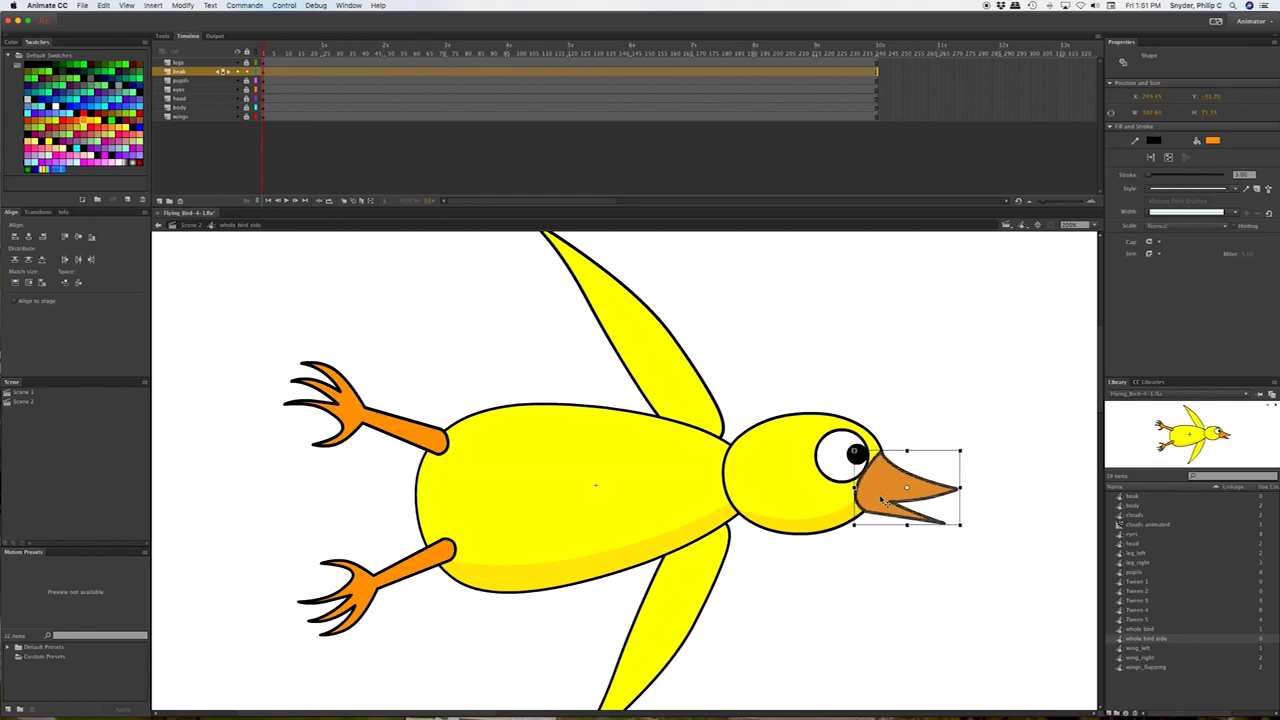
left_click(917, 431)
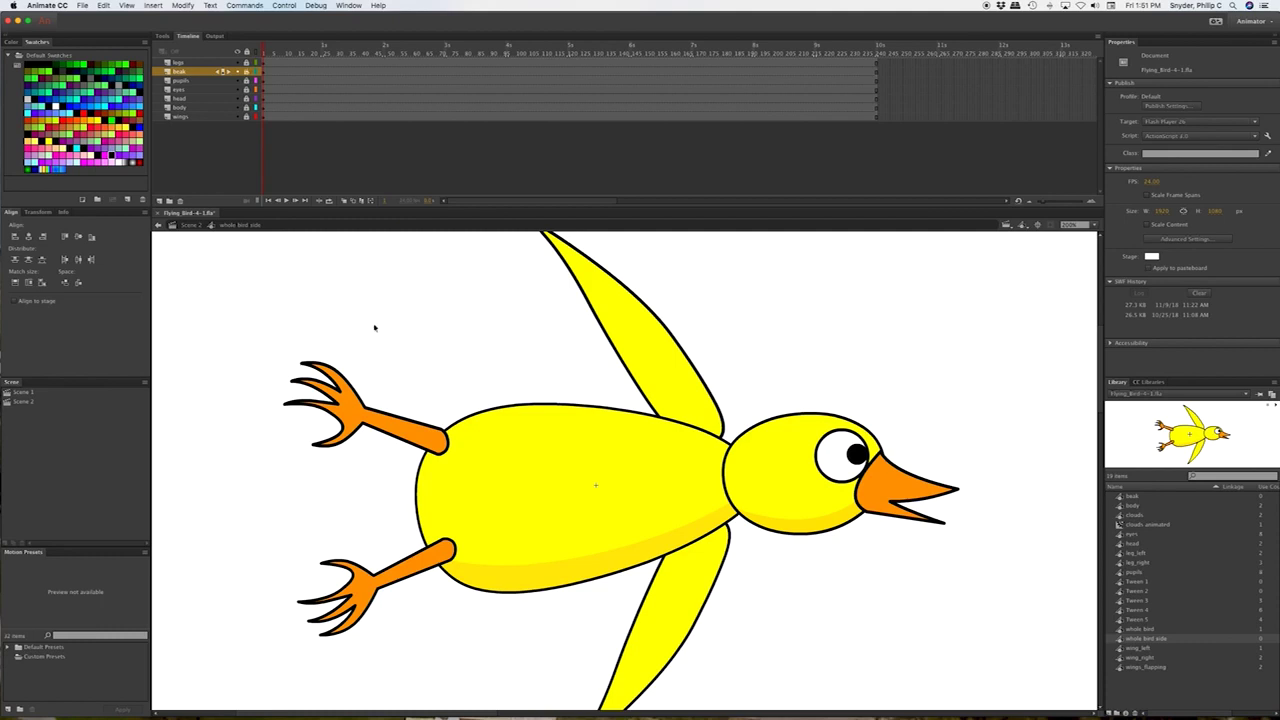
Delete both wings from the wings layer of the whole bird side symbol.
left_click(221, 118)
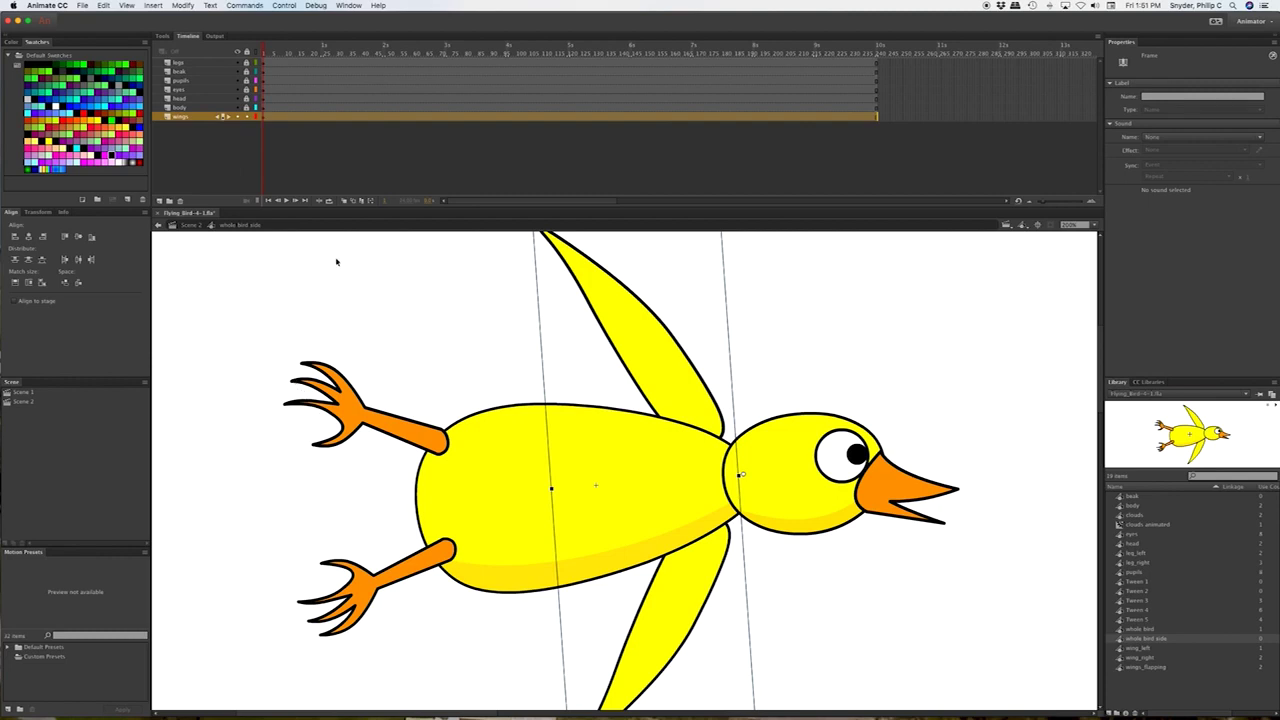
key("Delete")
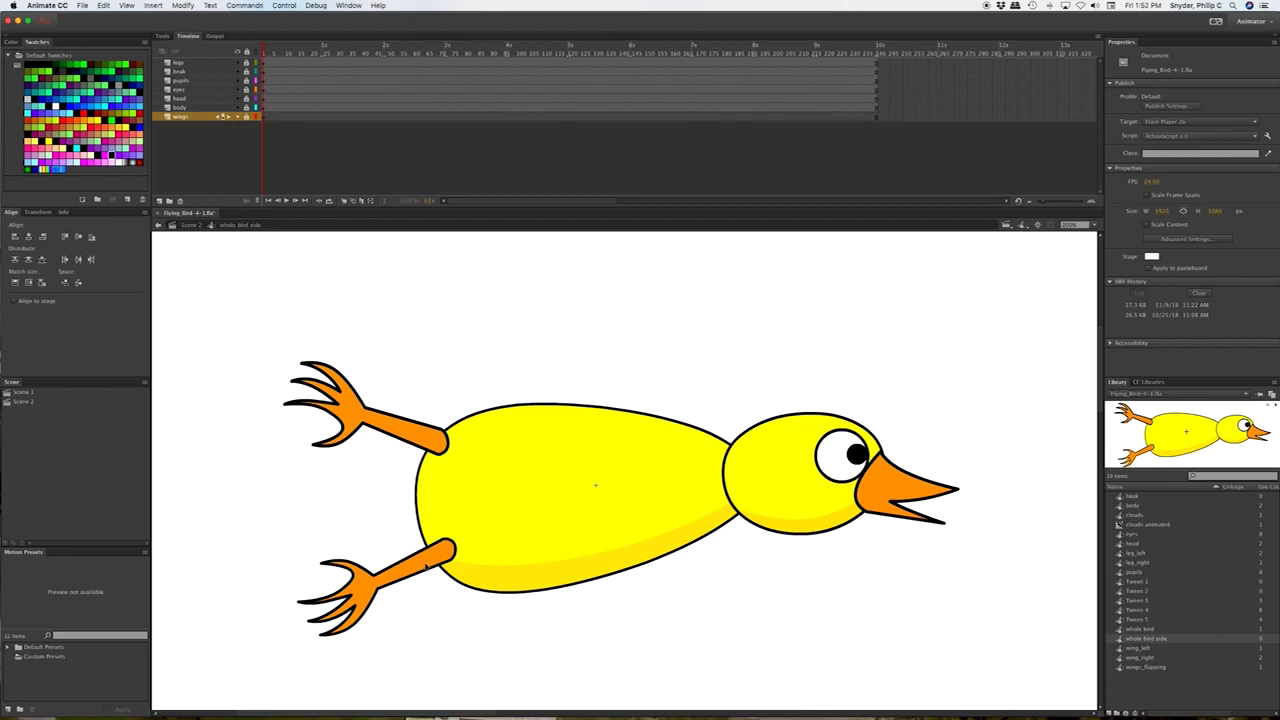
Move the lower leg, at its current position, onto a new layer named leg left directly above the wings layer.
left_click(433, 565)
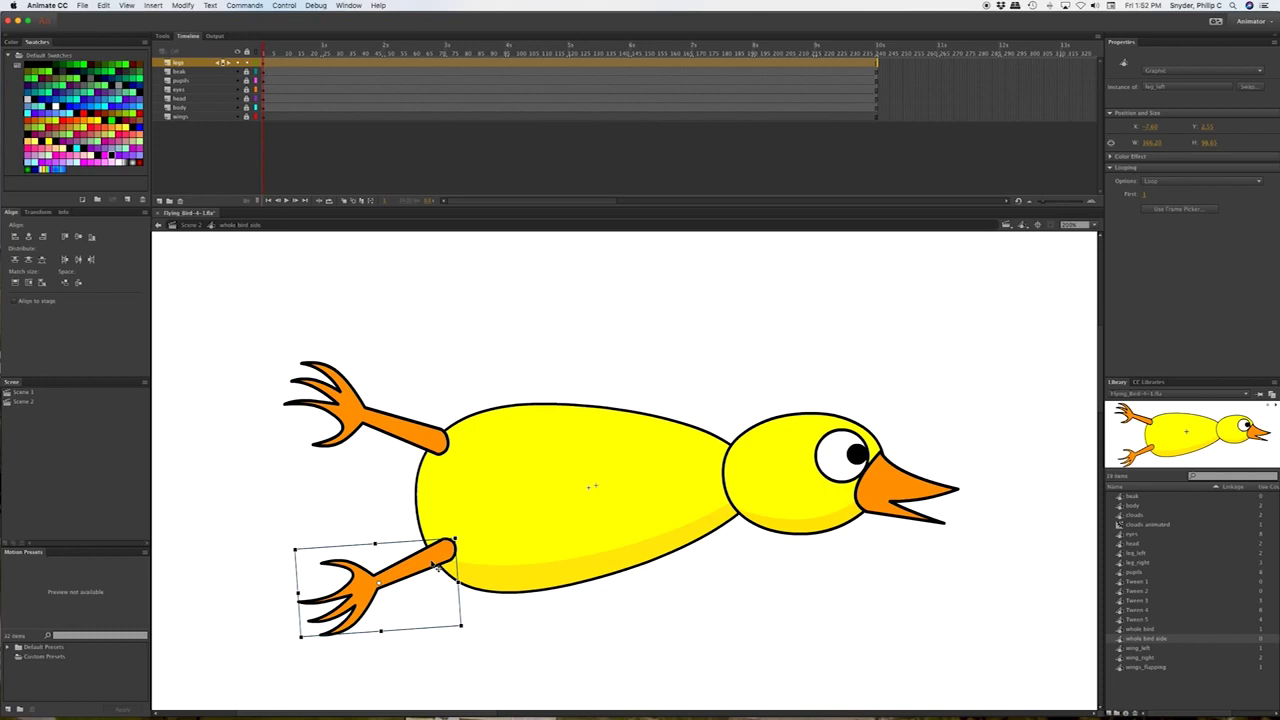
key("Delete")
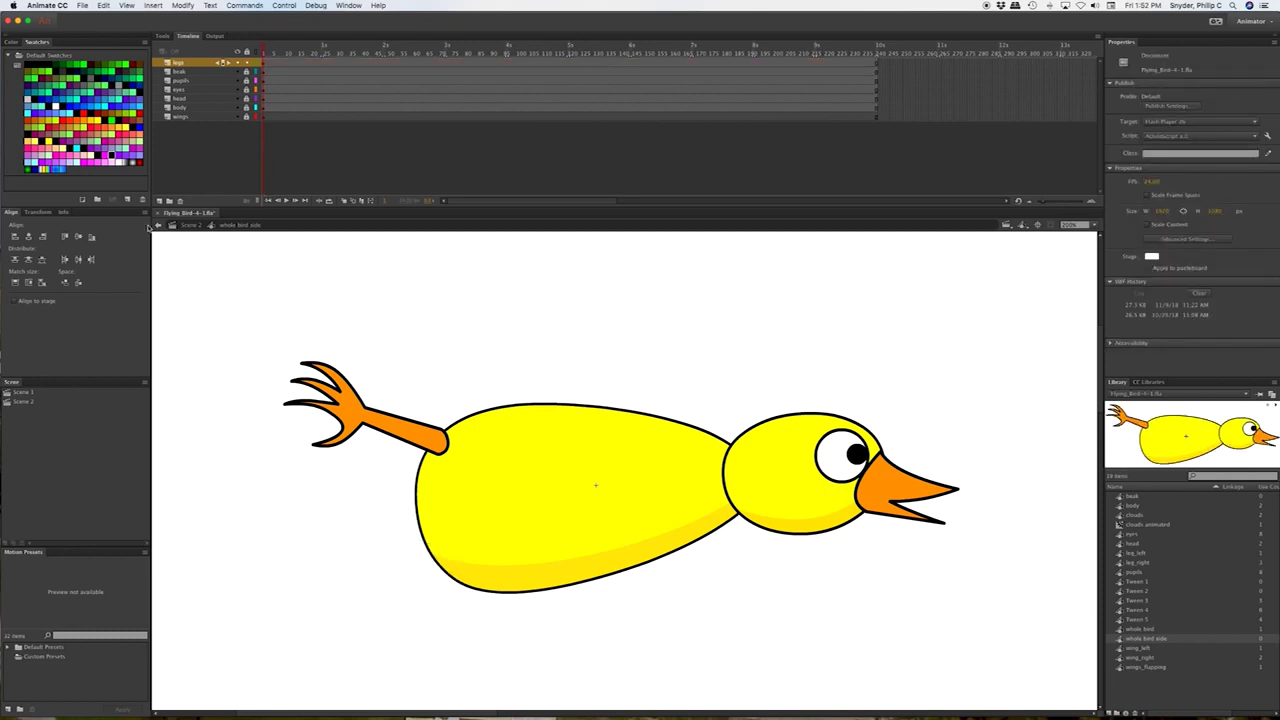
left_click(197, 148)
left_click(211, 118)
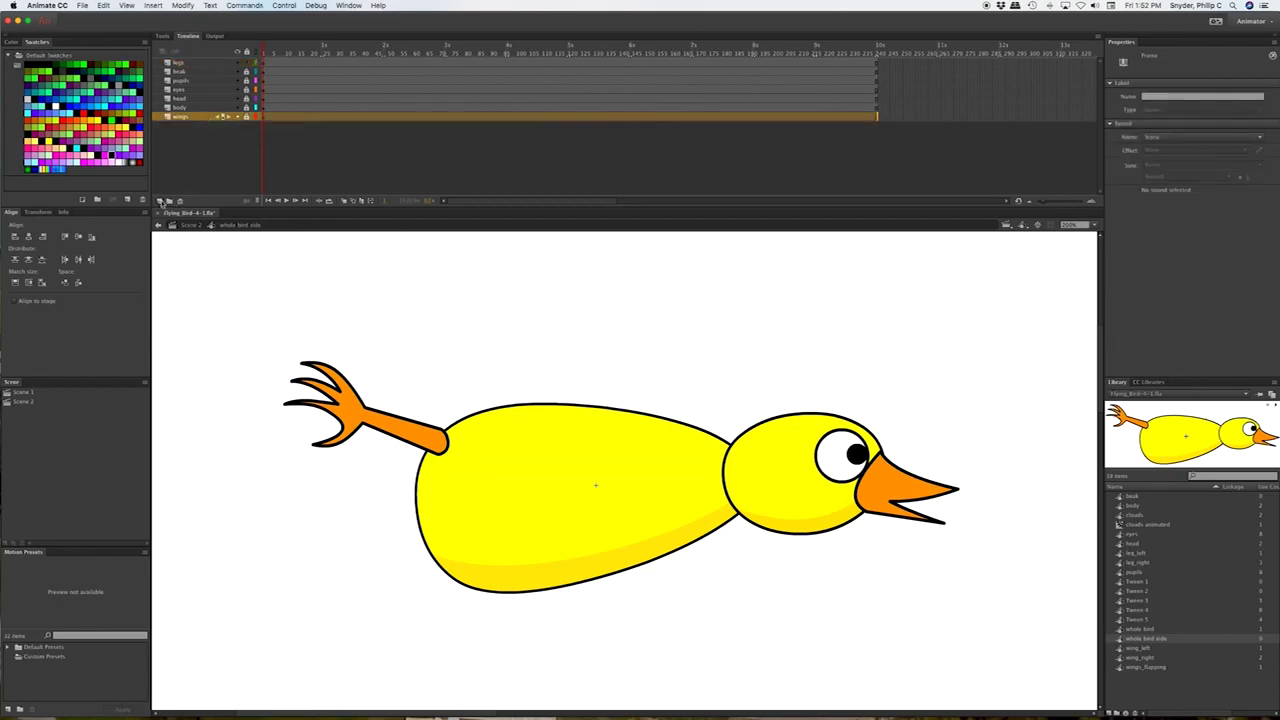
left_click(161, 203)
double_click(183, 117)
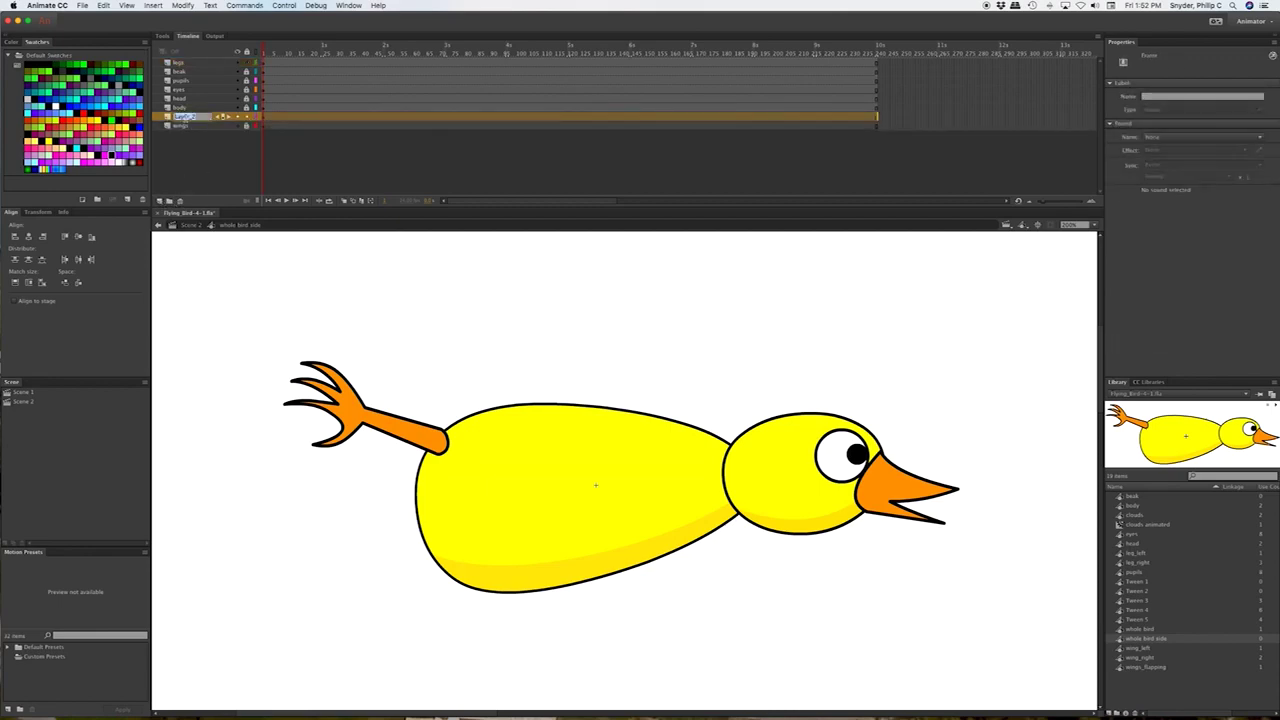
key("BackSpace")
left_click(625, 488)
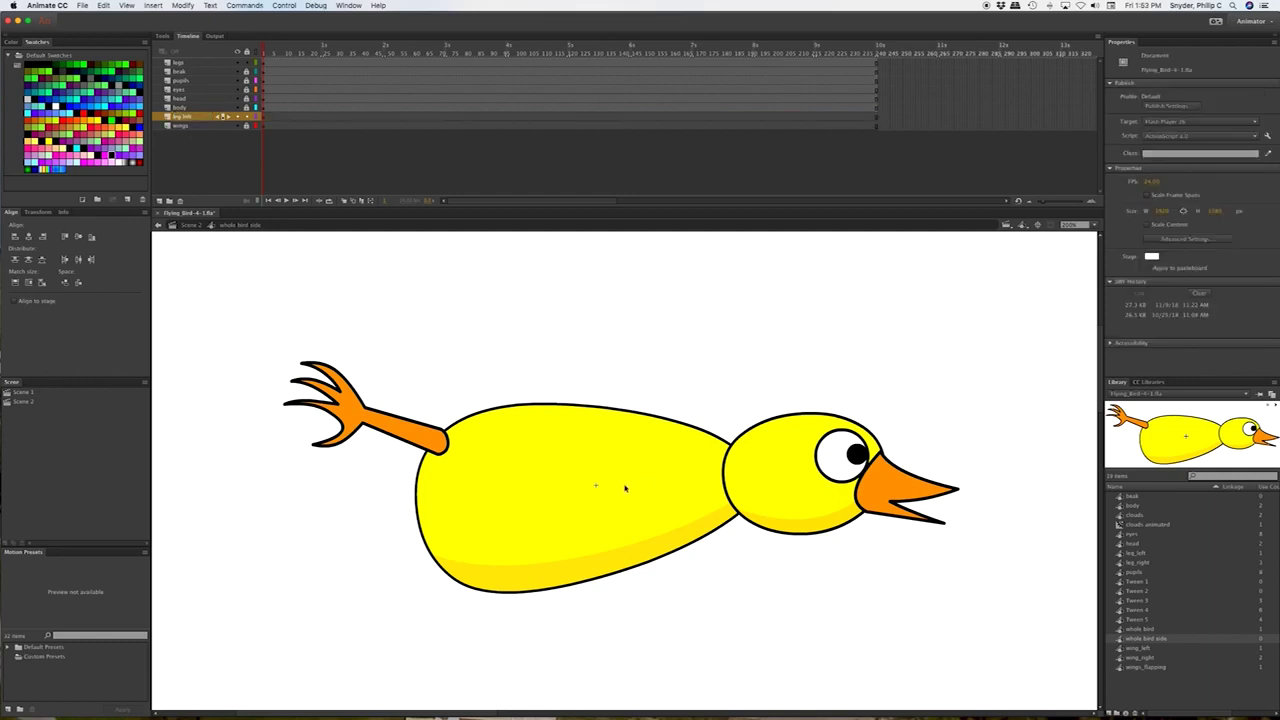
key("super+shift+v")
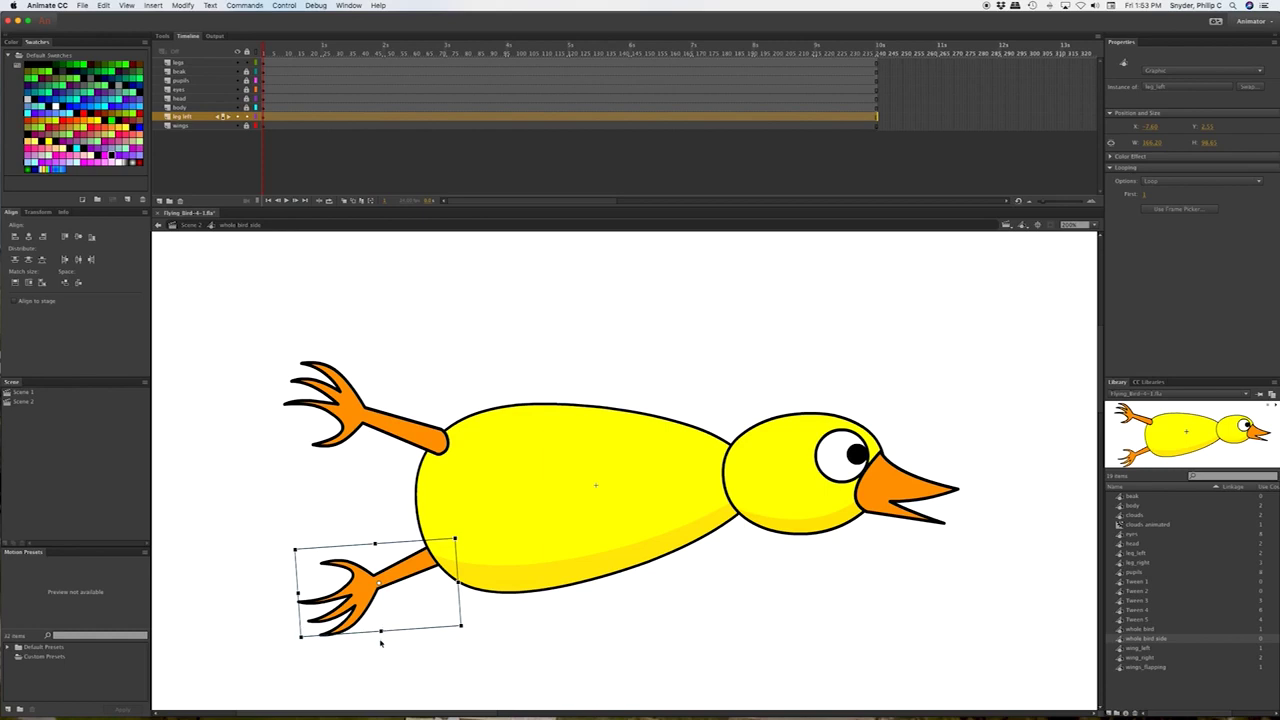
Move and rotate the upper leg to trail from the body's lower rear edge, and shift the lower leg slightly forward behind it.
left_click(355, 421)
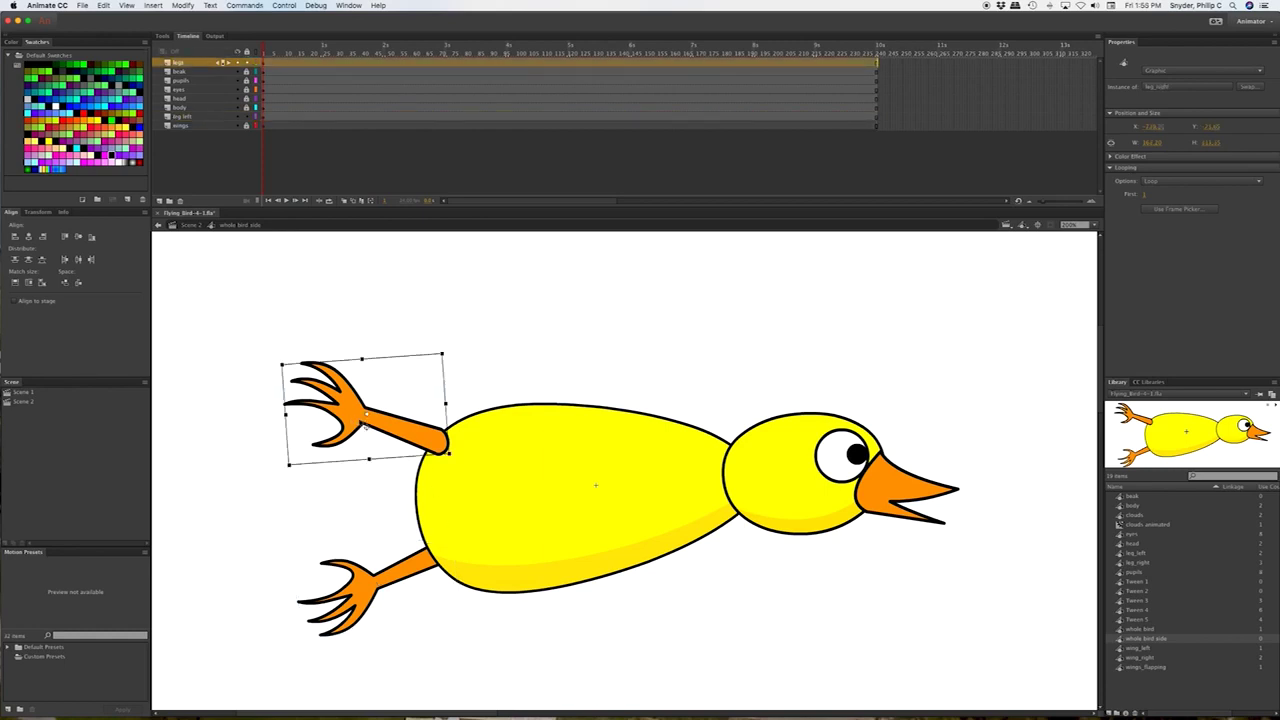
left_click_drag(355, 421, 395, 546)
left_click_drag(311, 499, 294, 604)
left_click_drag(420, 582, 422, 583)
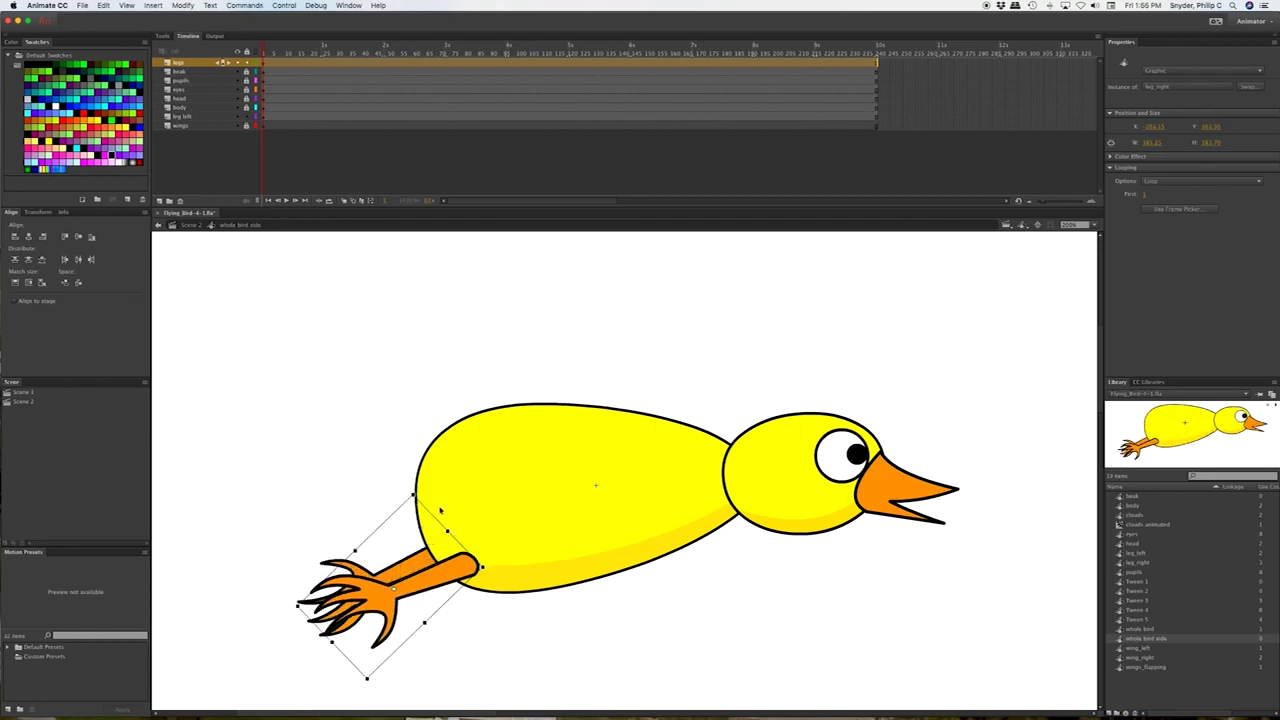
left_click_drag(411, 490, 396, 484)
left_click_drag(432, 582, 436, 591)
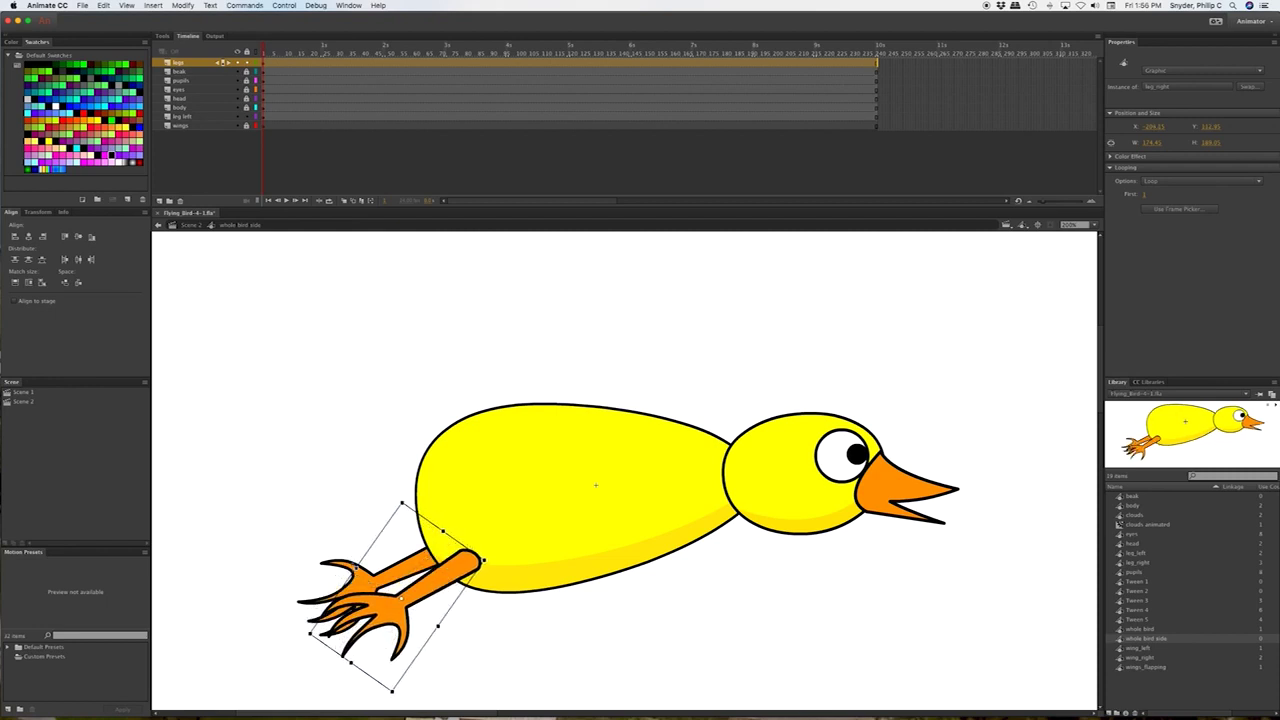
left_click_drag(401, 598, 280, 574)
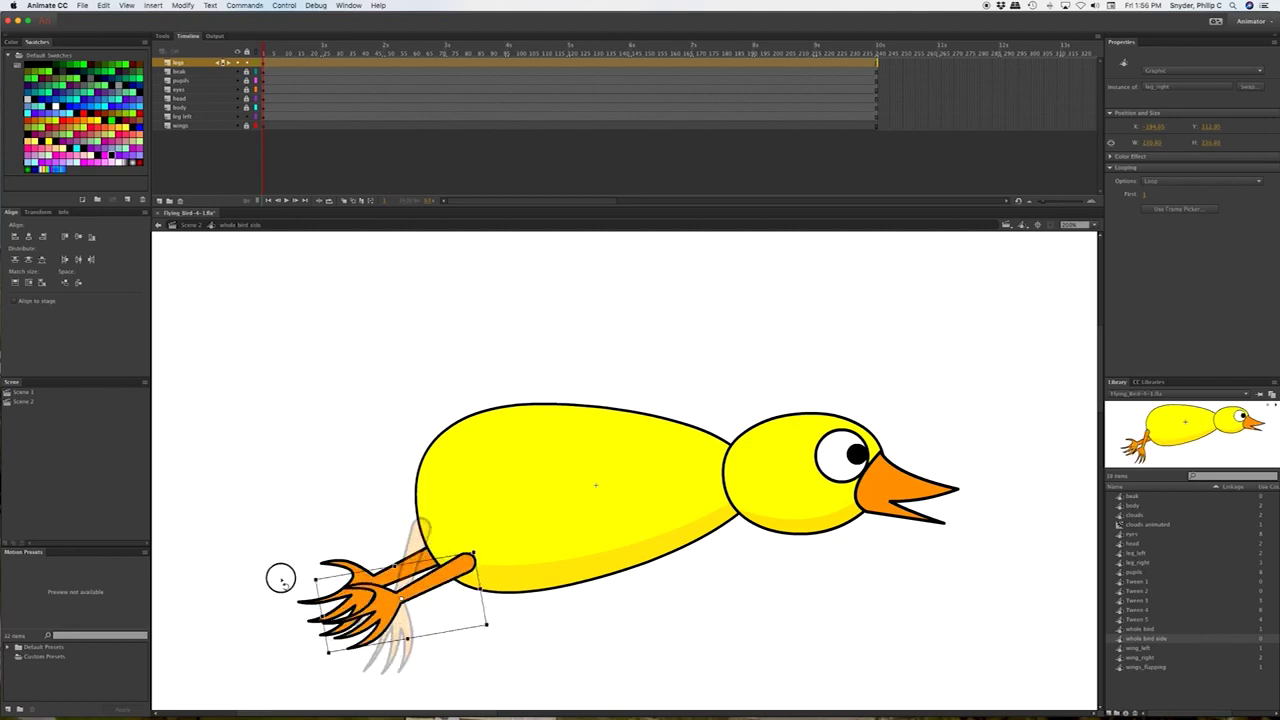
left_click(565, 657)
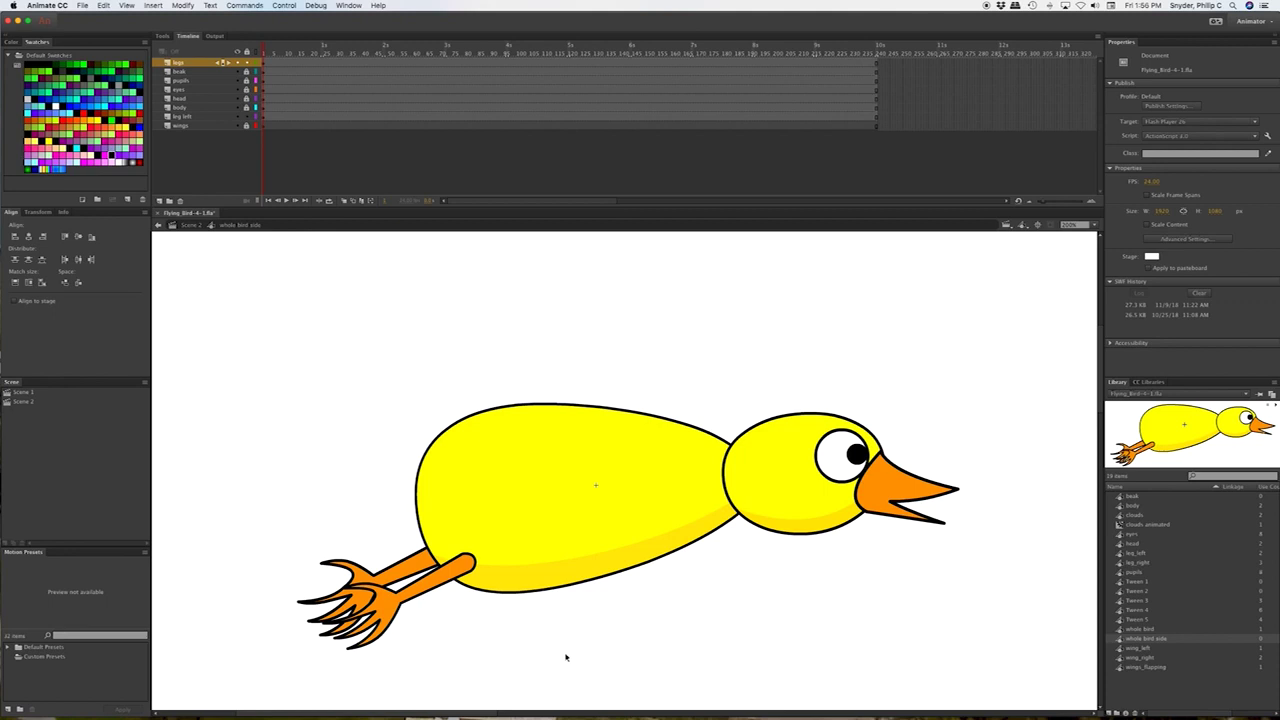
left_click(416, 569)
left_click_drag(416, 569, 470, 650)
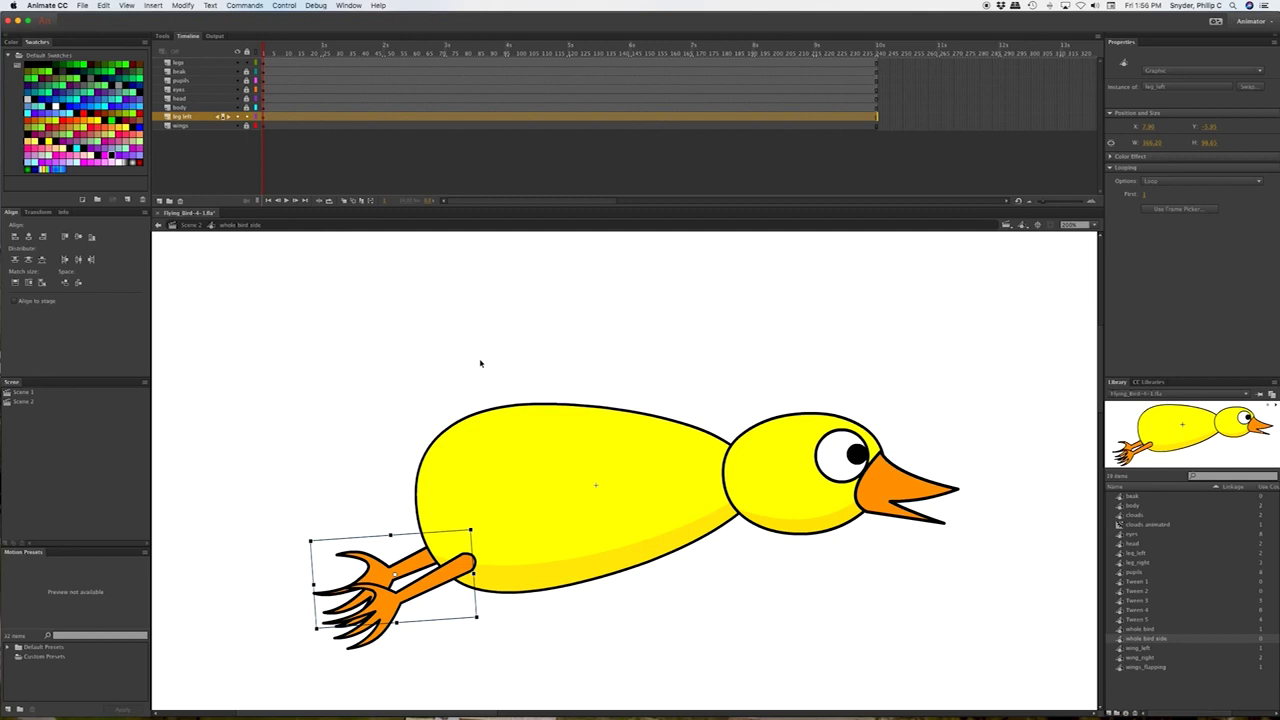
Add a layer named tail above the legs layer and lock both leg layers.
left_click(202, 63)
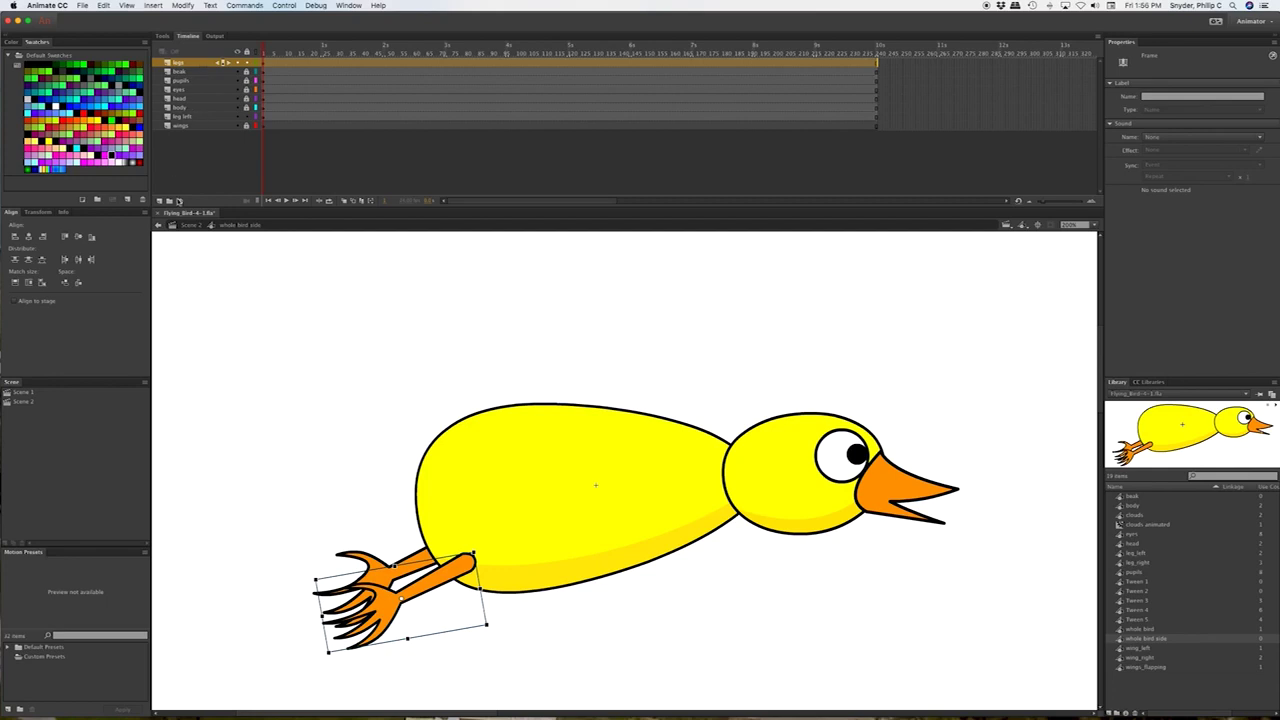
left_click(160, 202)
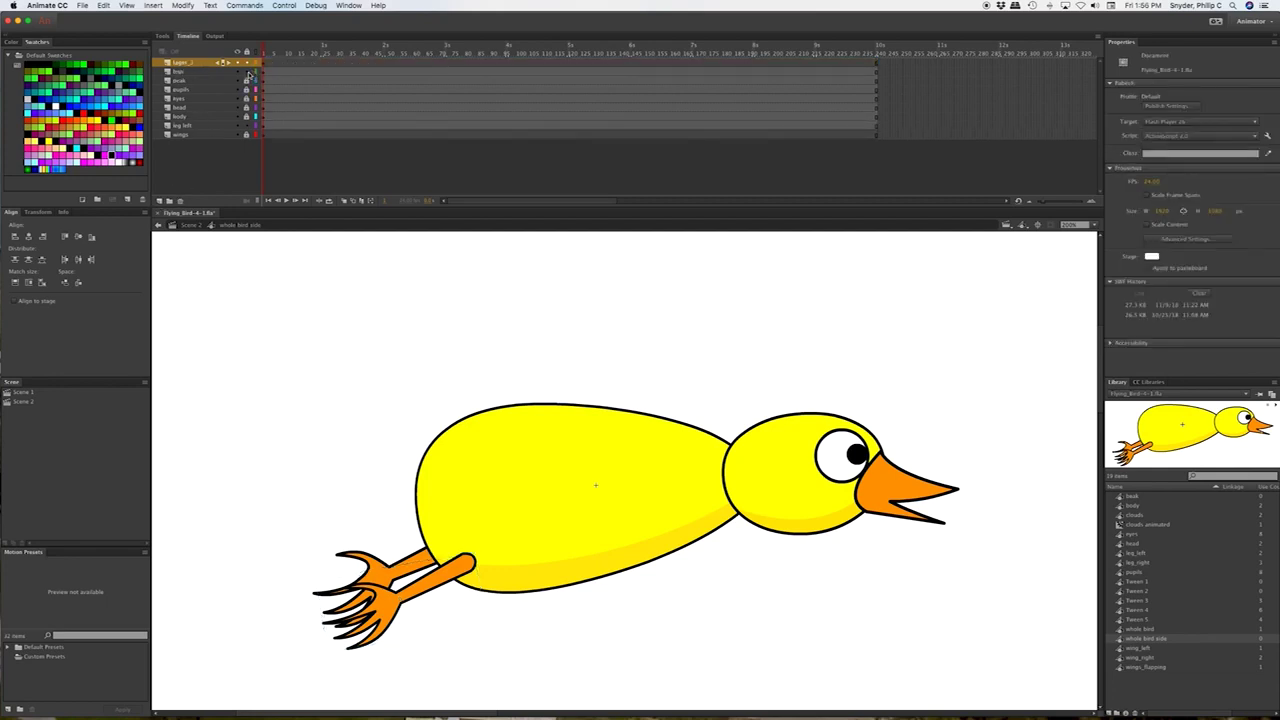
left_click(190, 63)
double_click(190, 63)
type("b")
type("ail")
key("BackSpace")
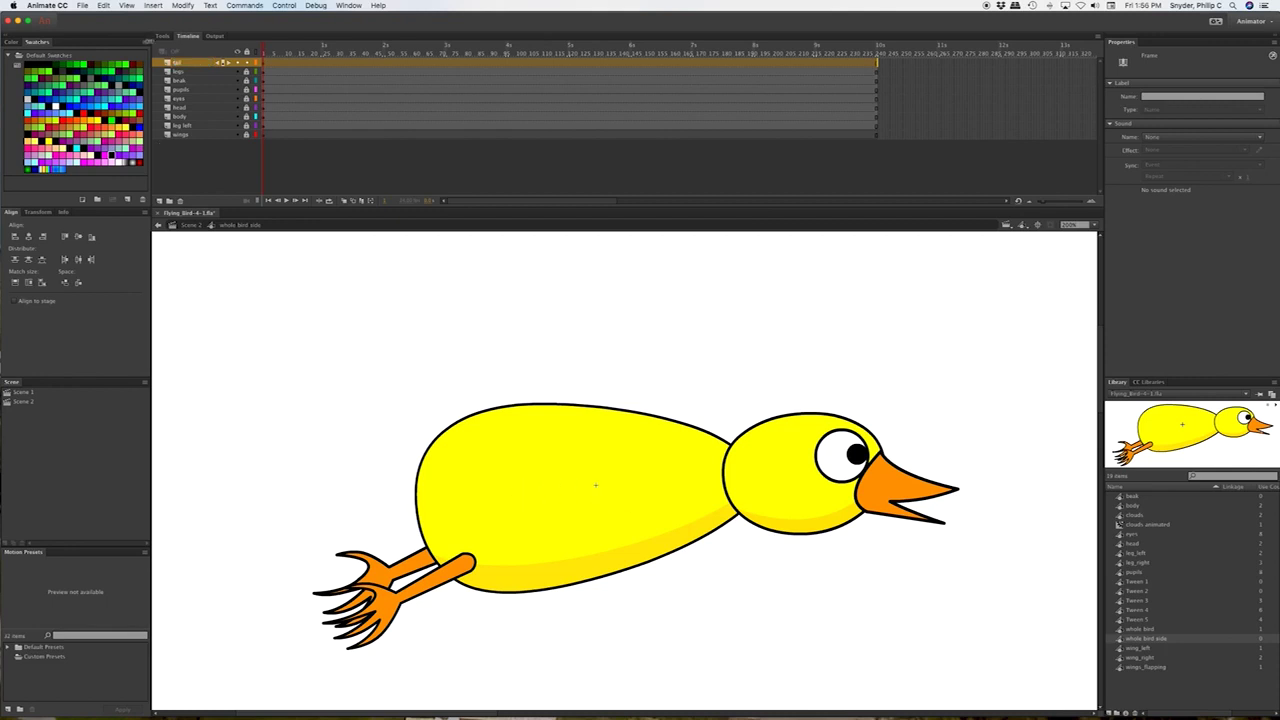
Draw a black-outlined rectangle on the new layer above and behind the bird's rear, filled with the yellow sampled from the head.
left_click(162, 36)
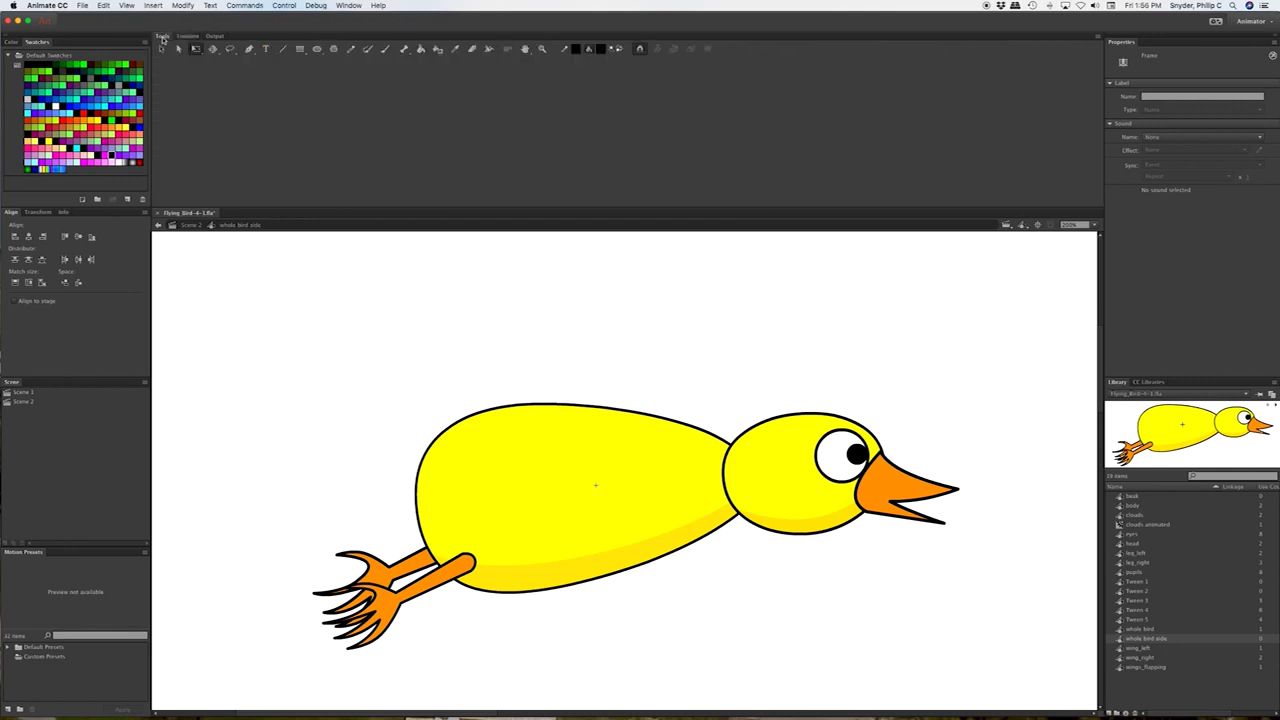
left_click(300, 50)
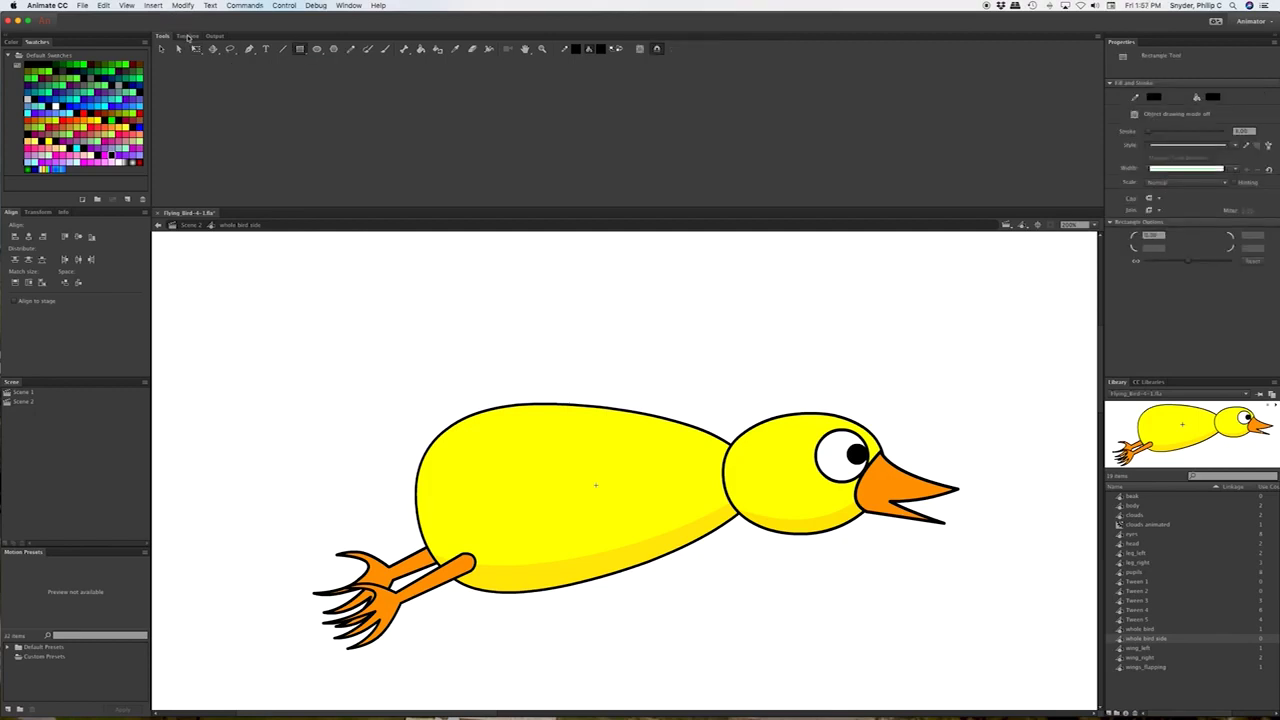
left_click(1213, 97)
left_click(1240, 118)
left_click(1214, 99)
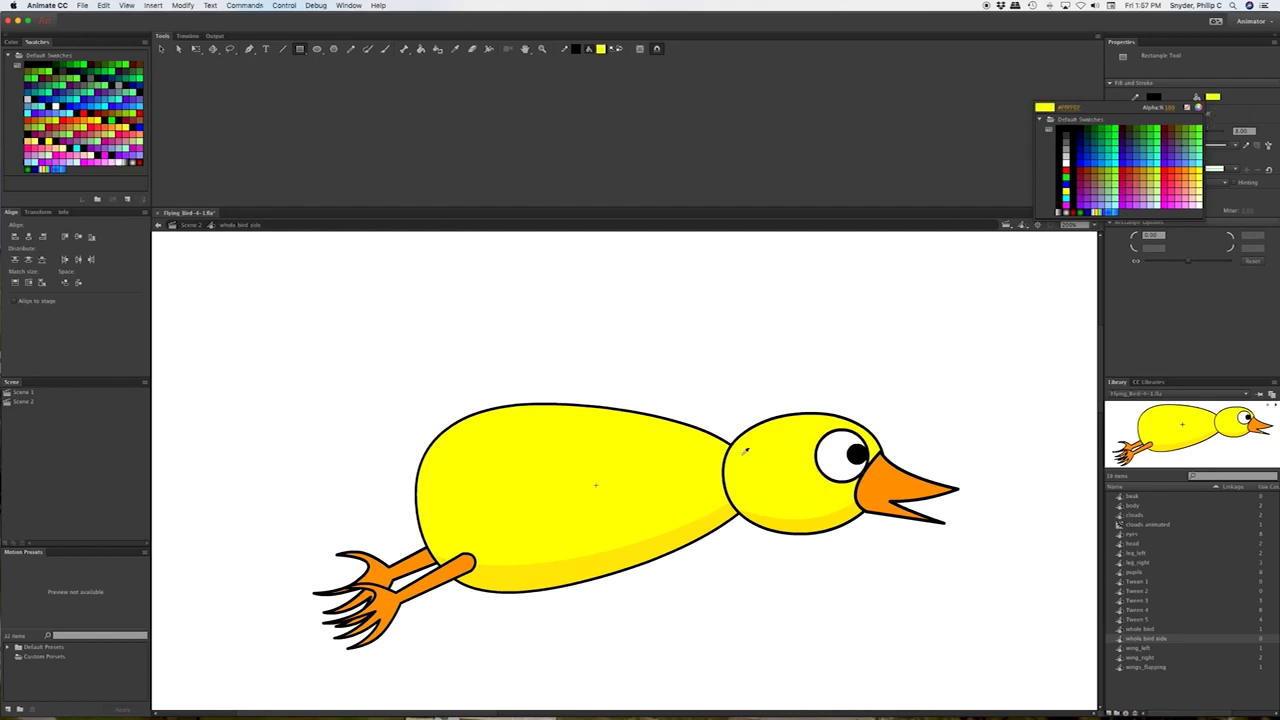
left_click(773, 453)
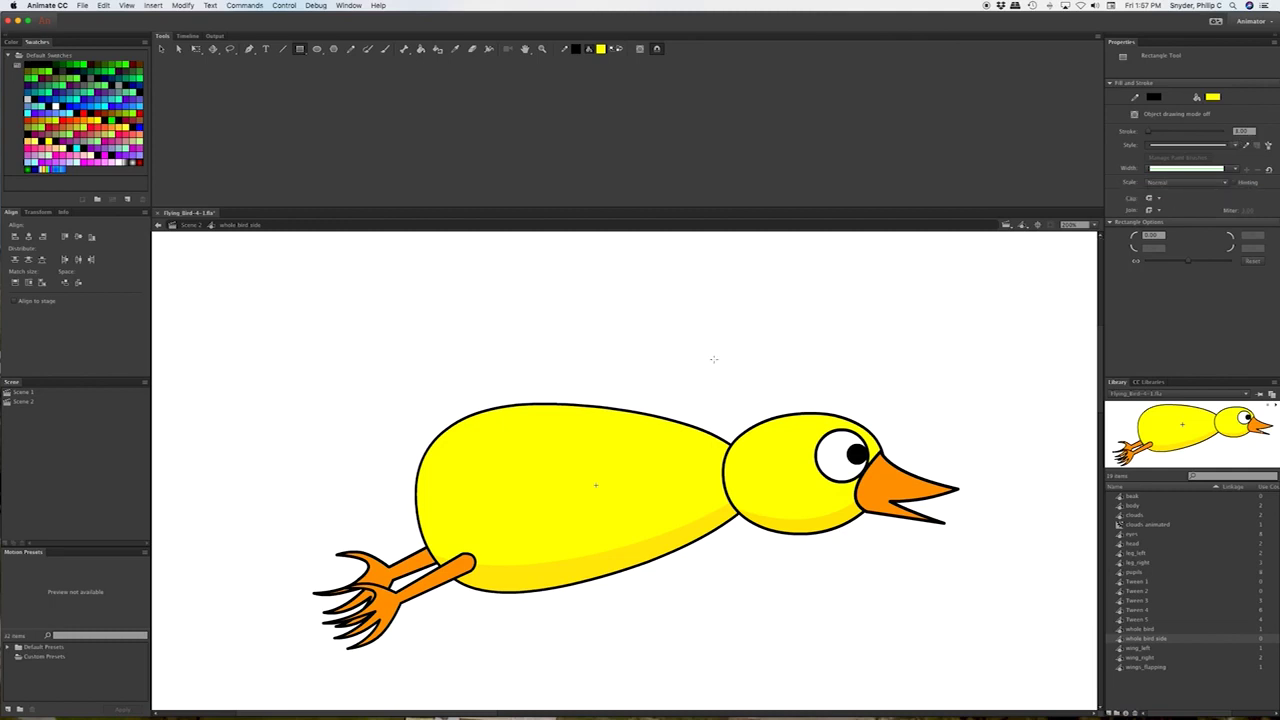
mouse_move(235, 351)
left_mouse_down()
mouse_move(351, 449)
mouse_move(387, 446)
left_mouse_up()
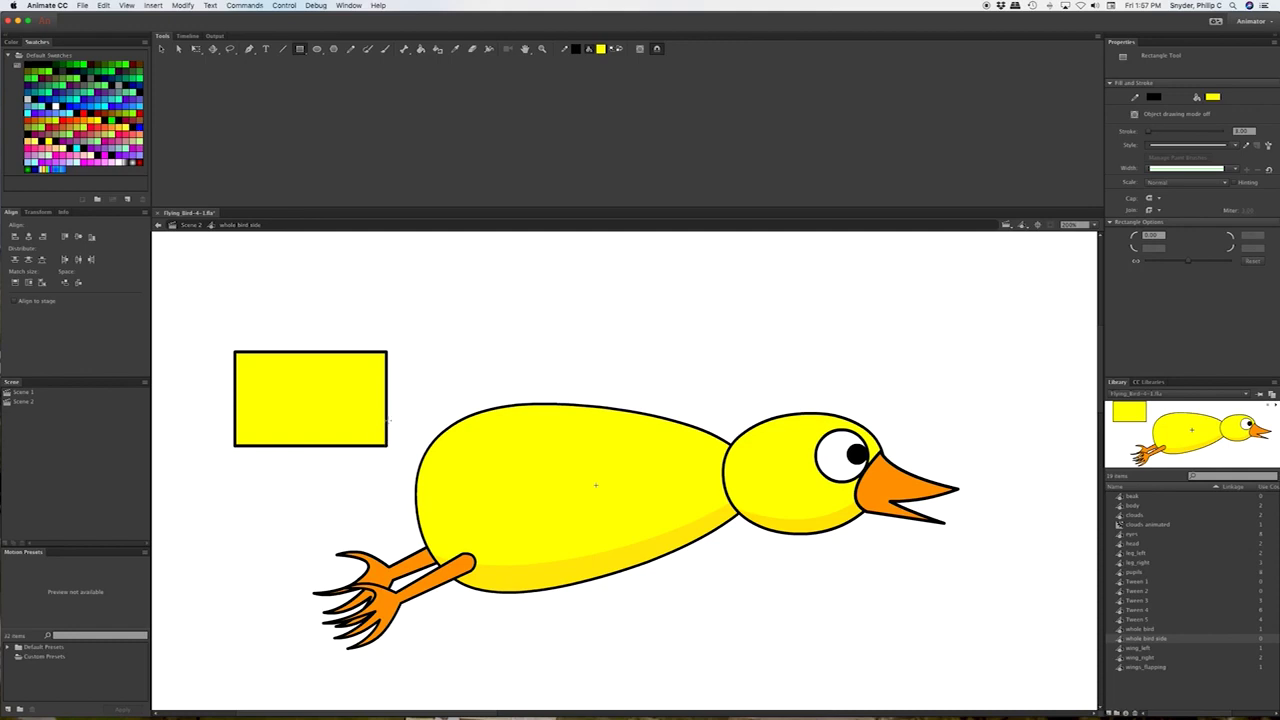
Reshape the yellow rectangle into a roughly triangular tail by moving its corners, with the narrow end meeting the body's rear edge.
key("v")
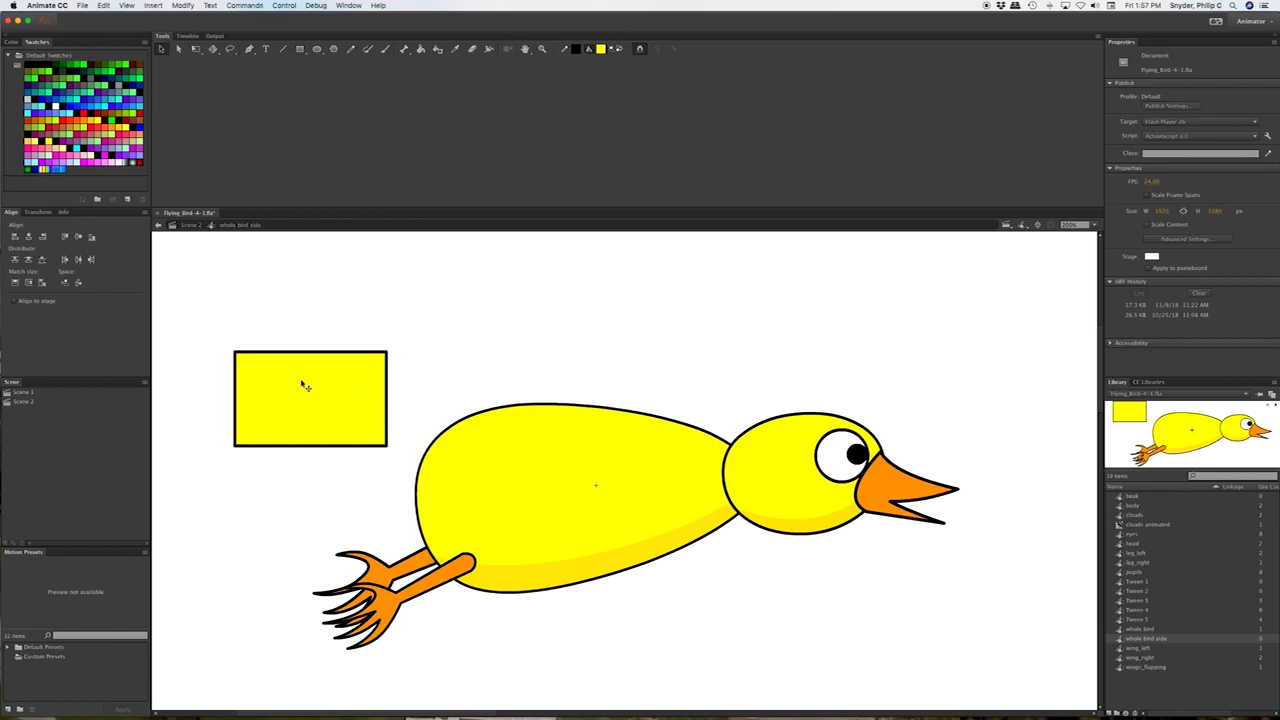
left_click_drag(386, 446, 417, 481)
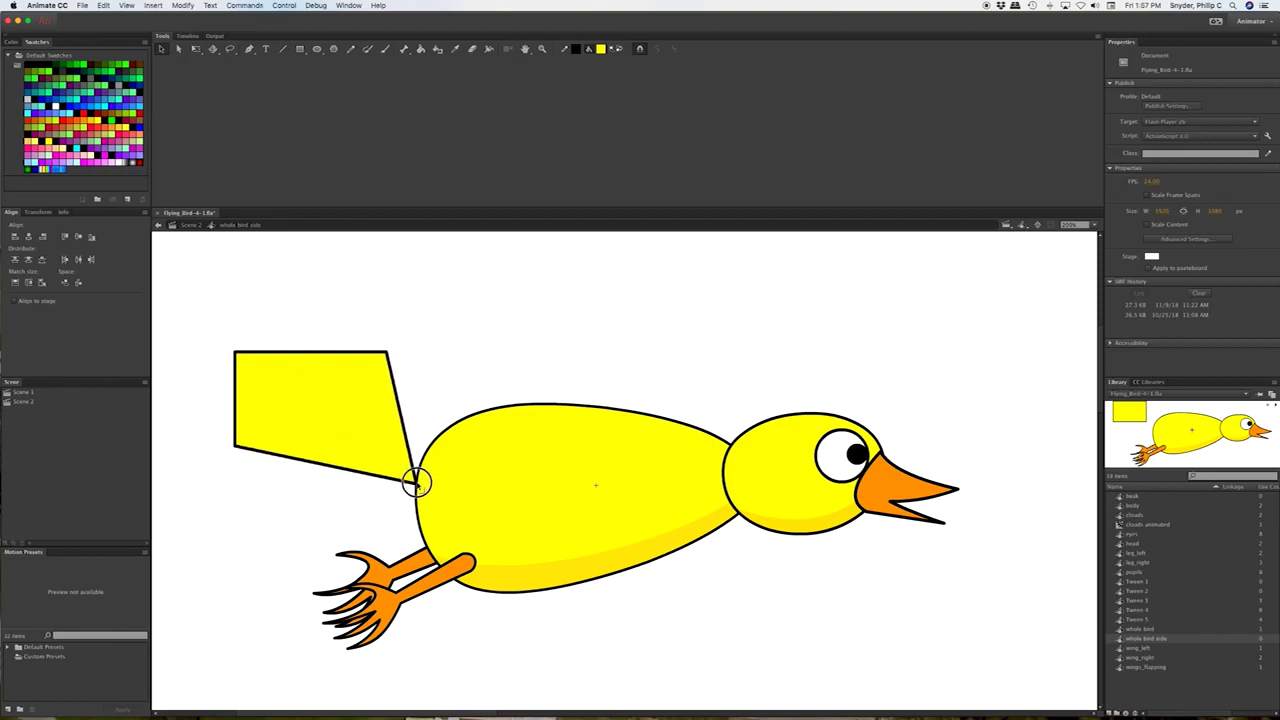
left_click_drag(389, 353, 449, 428)
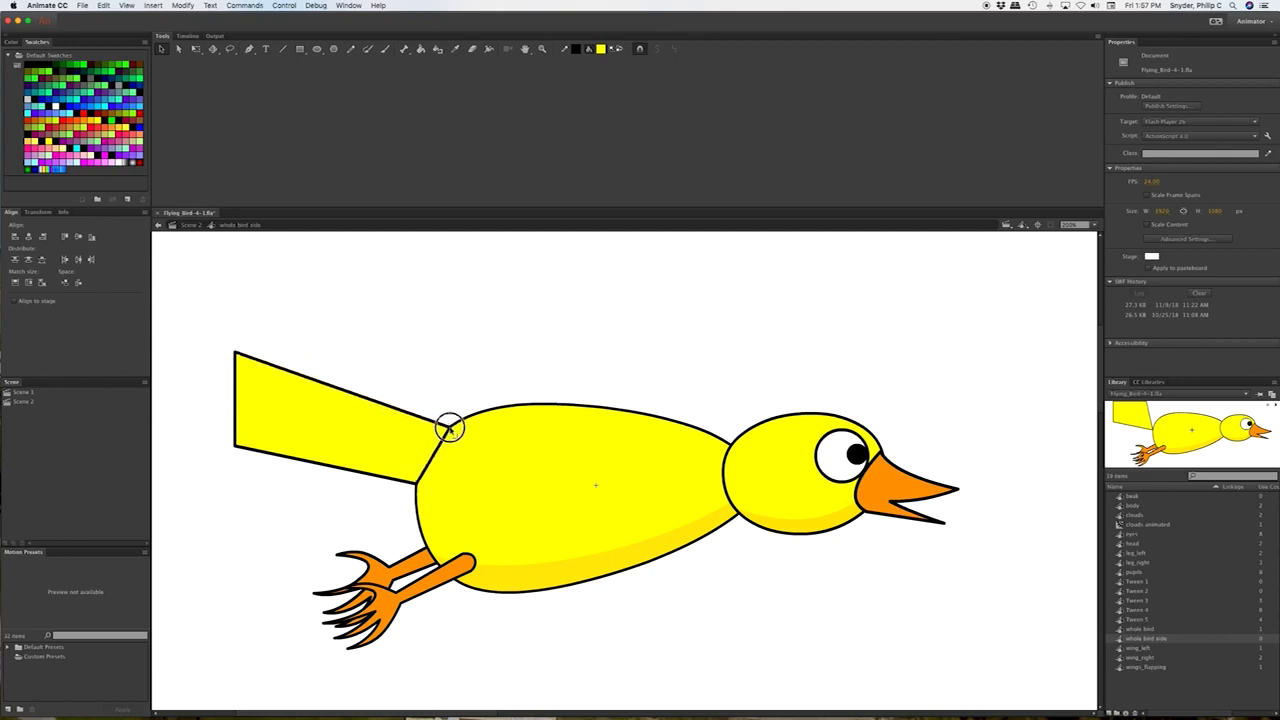
left_click_drag(236, 353, 357, 400)
left_click_drag(237, 449, 302, 478)
left_click_drag(449, 430, 420, 461)
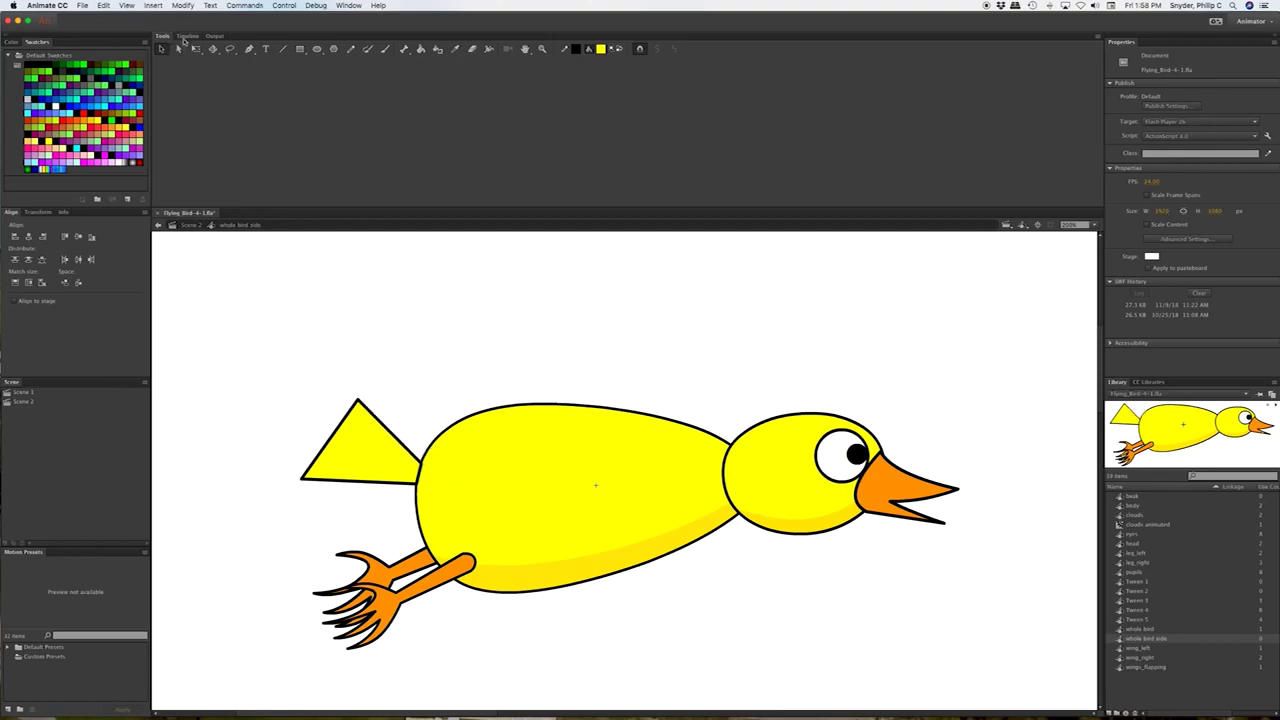
Rename the layer that holds the tail shape as tail.
left_click(187, 37)
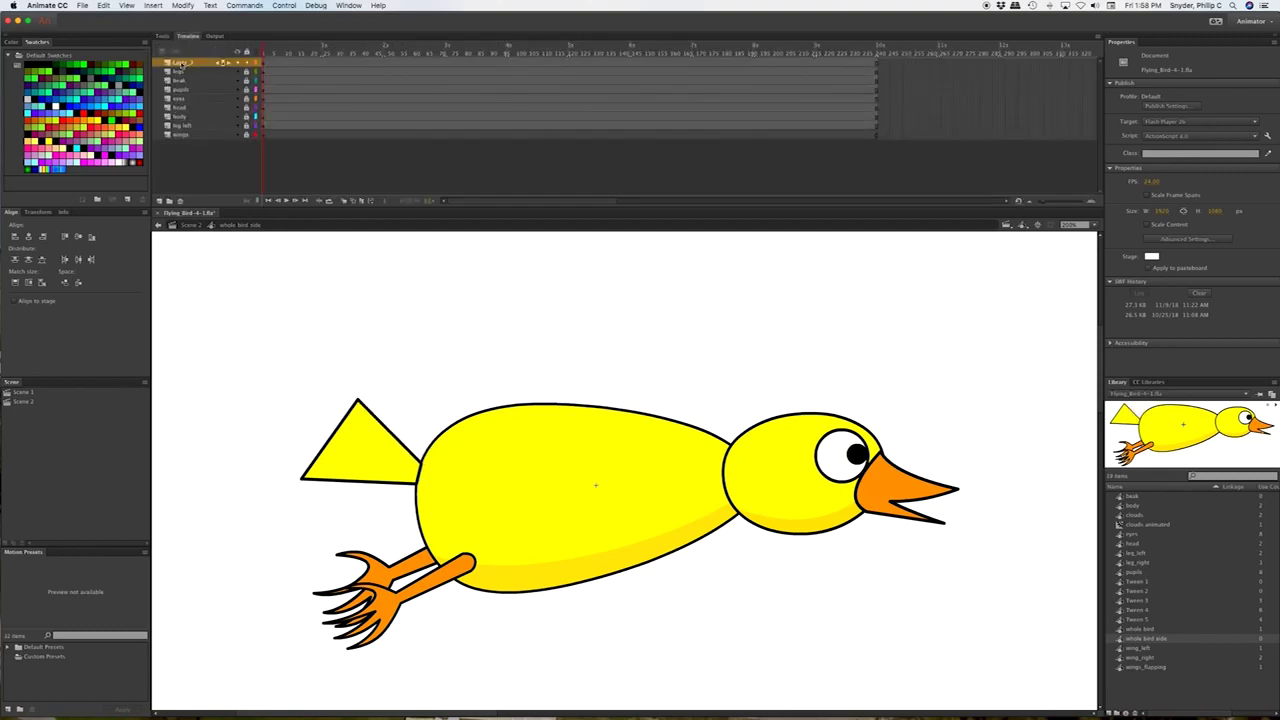
double_click(186, 63)
type("l")
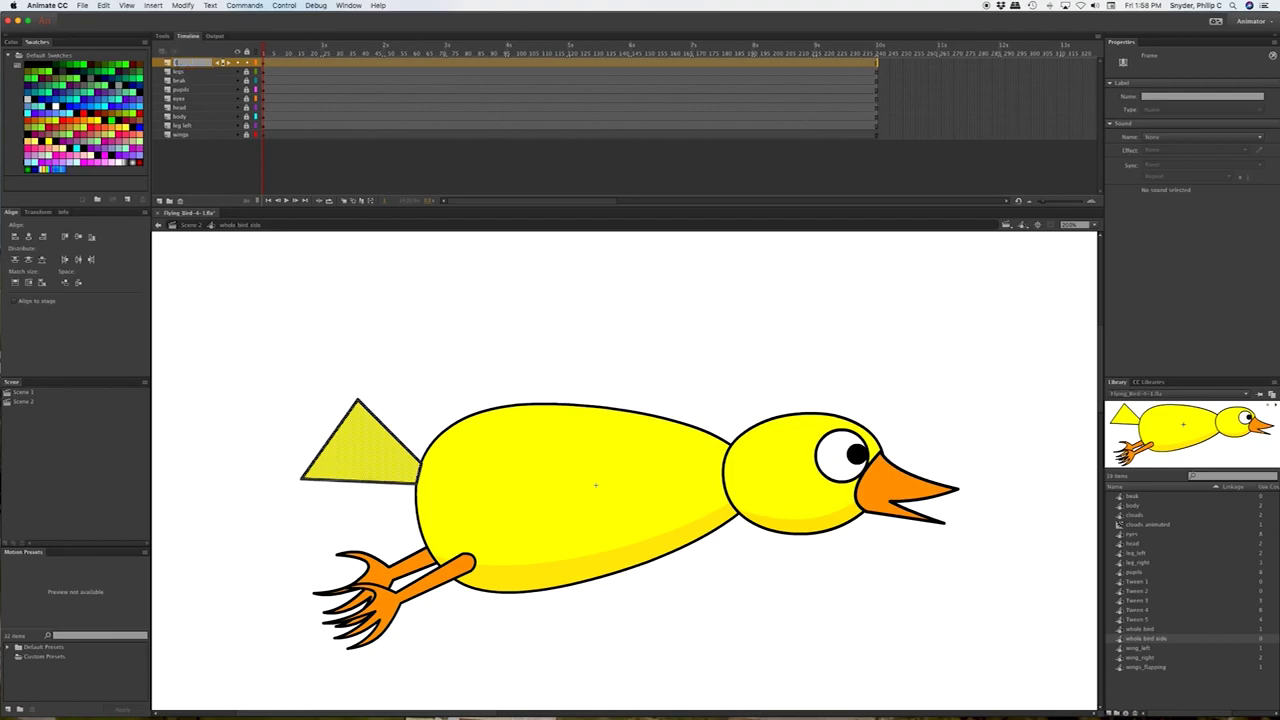
key("Return")
Bend the tail's straight outer edge outward into a rounded curve.
left_click(320, 431)
key("b")
mouse_move(330, 445)
left_mouse_down()
mouse_move(308, 430)
mouse_move(343, 414)
left_mouse_up()
key("v")
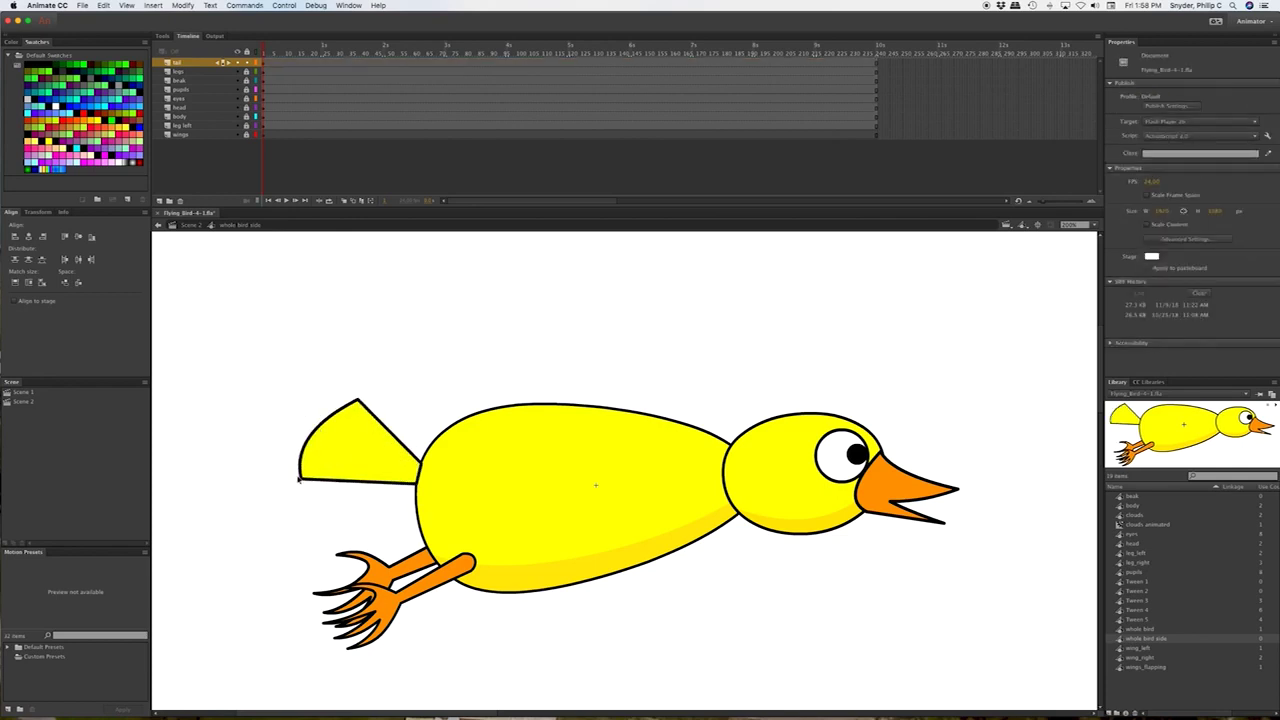
Fine-tune the tail's corners, lowering the upper tip slightly and fitting the inner corners to the body's rear outline.
key("b")
left_click(361, 408)
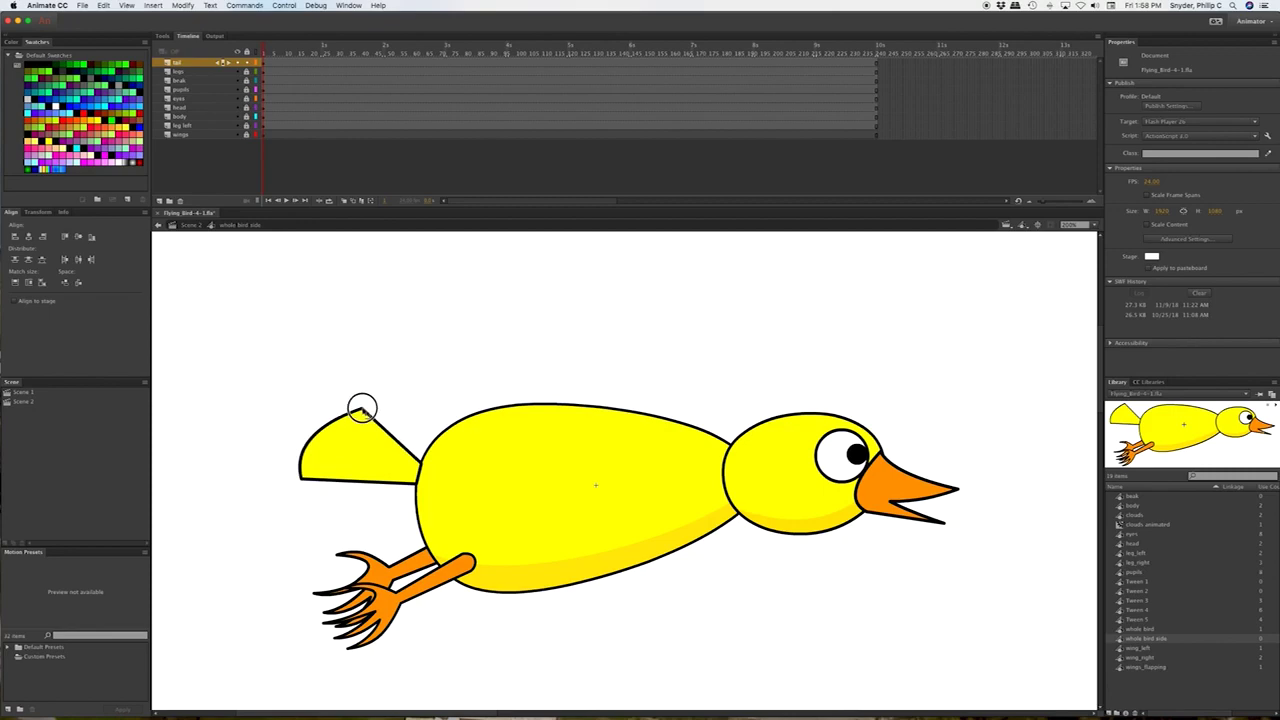
key("v")
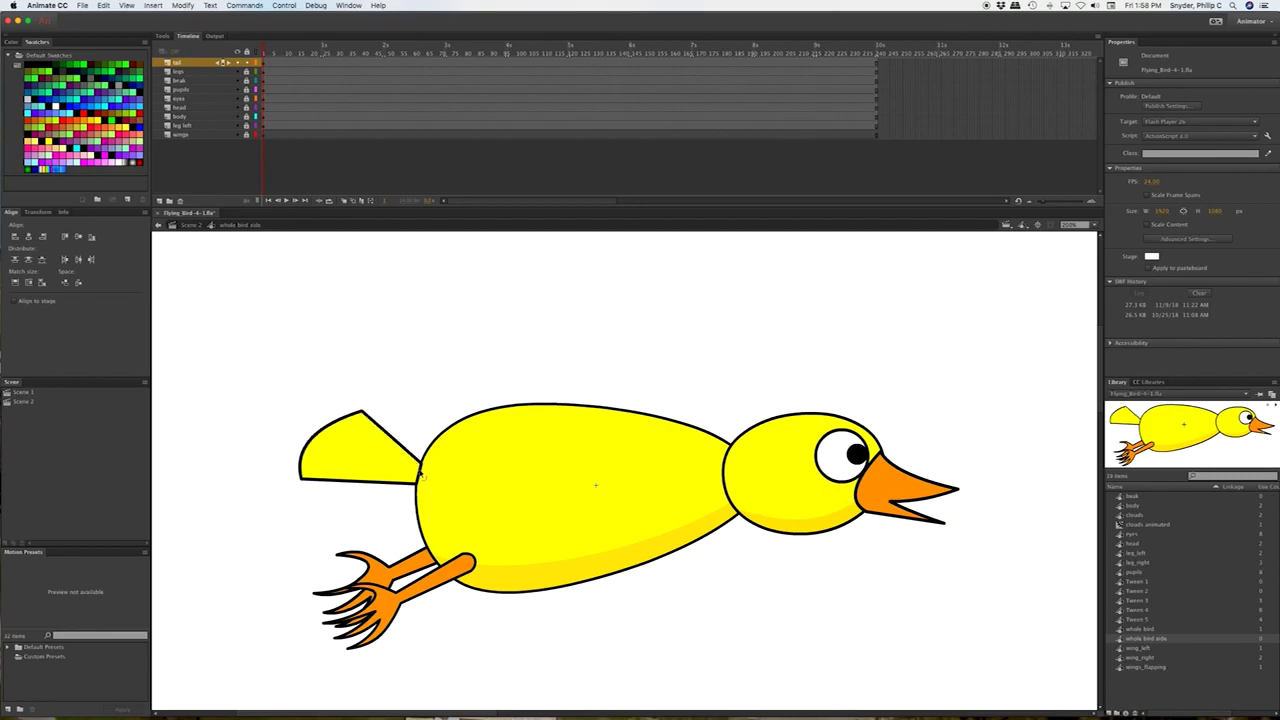
key("b")
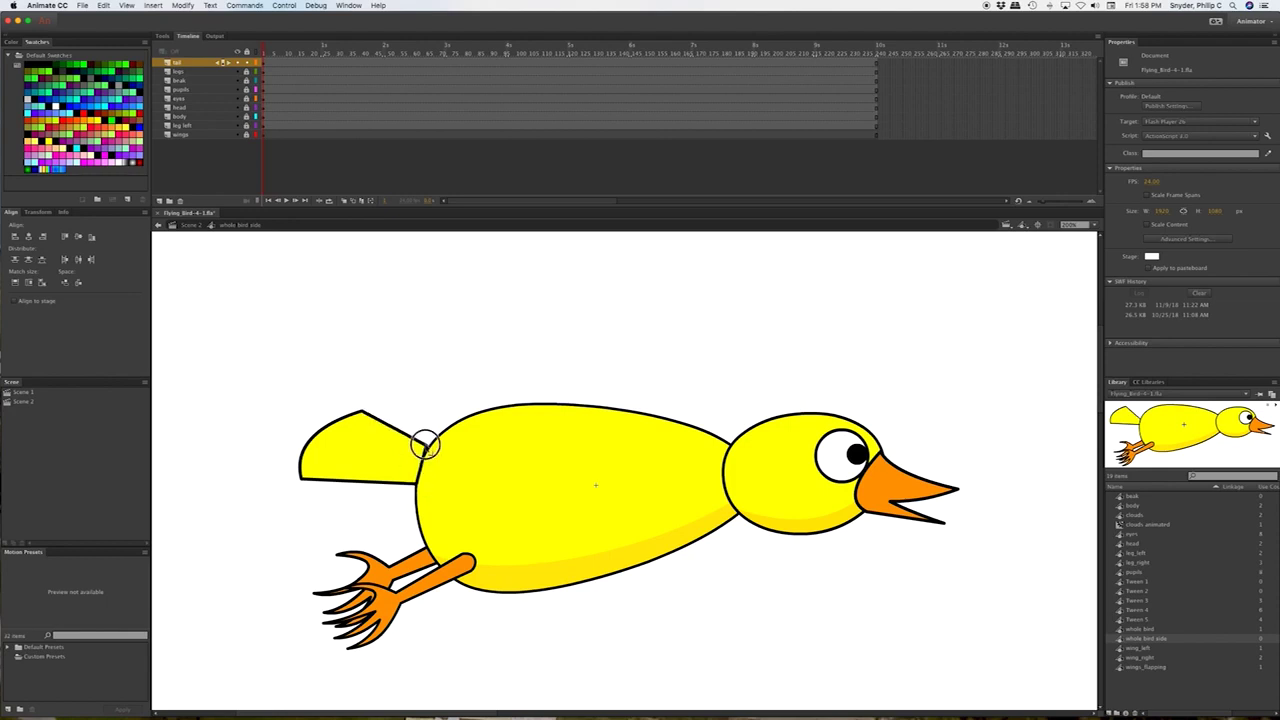
mouse_move(423, 446)
left_mouse_down()
mouse_move(412, 494)
mouse_move(427, 466)
left_mouse_up()
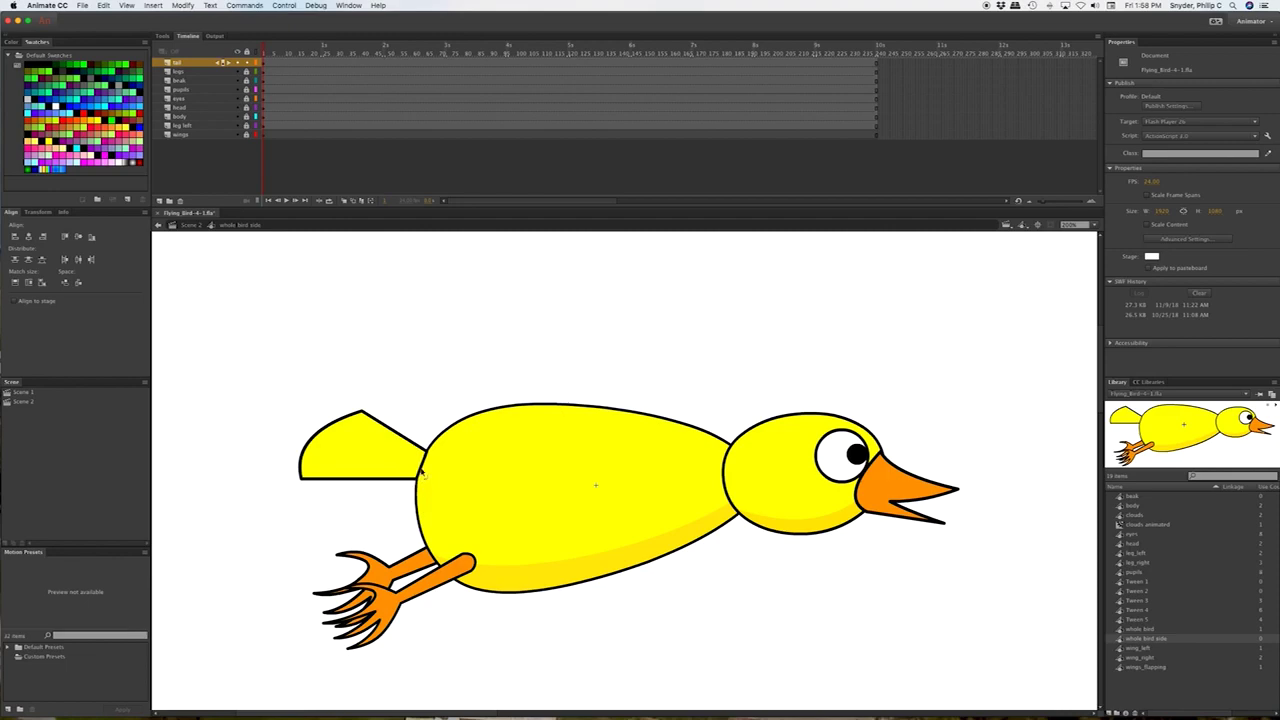
Remove the tail's outline segment where it meets the body and nudge the tail slightly toward the body.
left_click(423, 474)
left_click(421, 474)
left_click(357, 459)
key("Right")
key("Right")
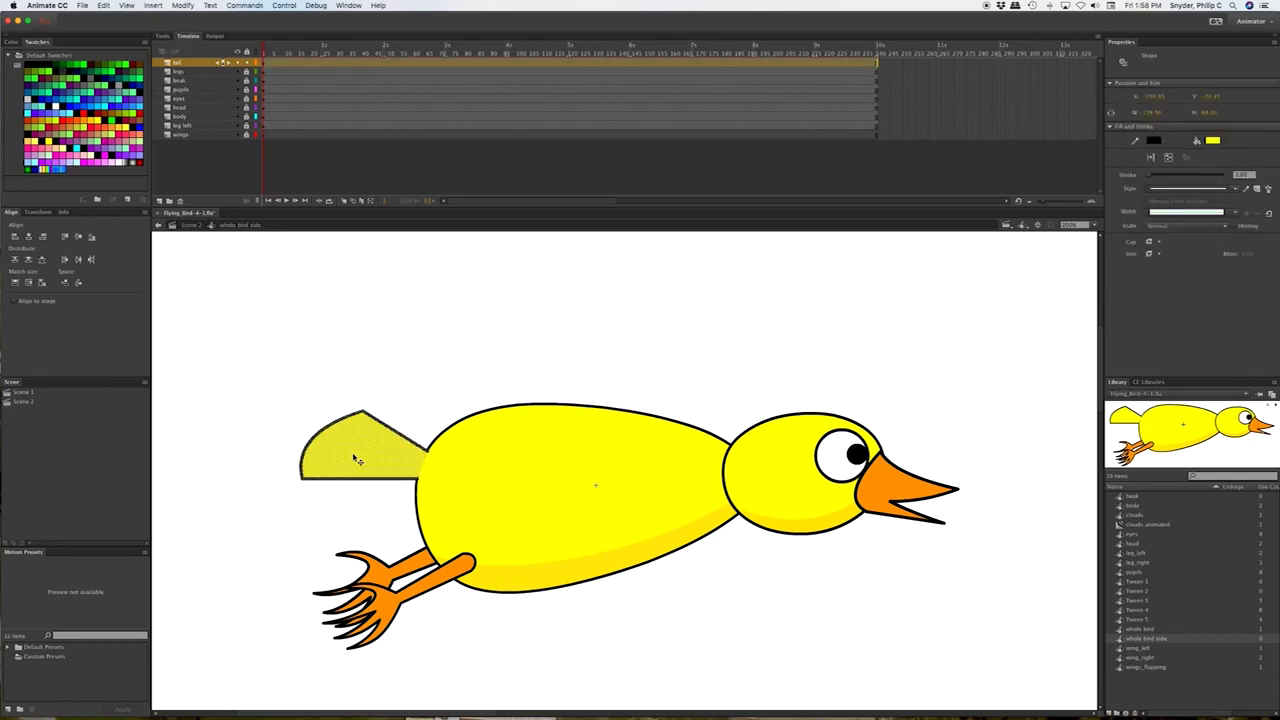
left_click(422, 423)
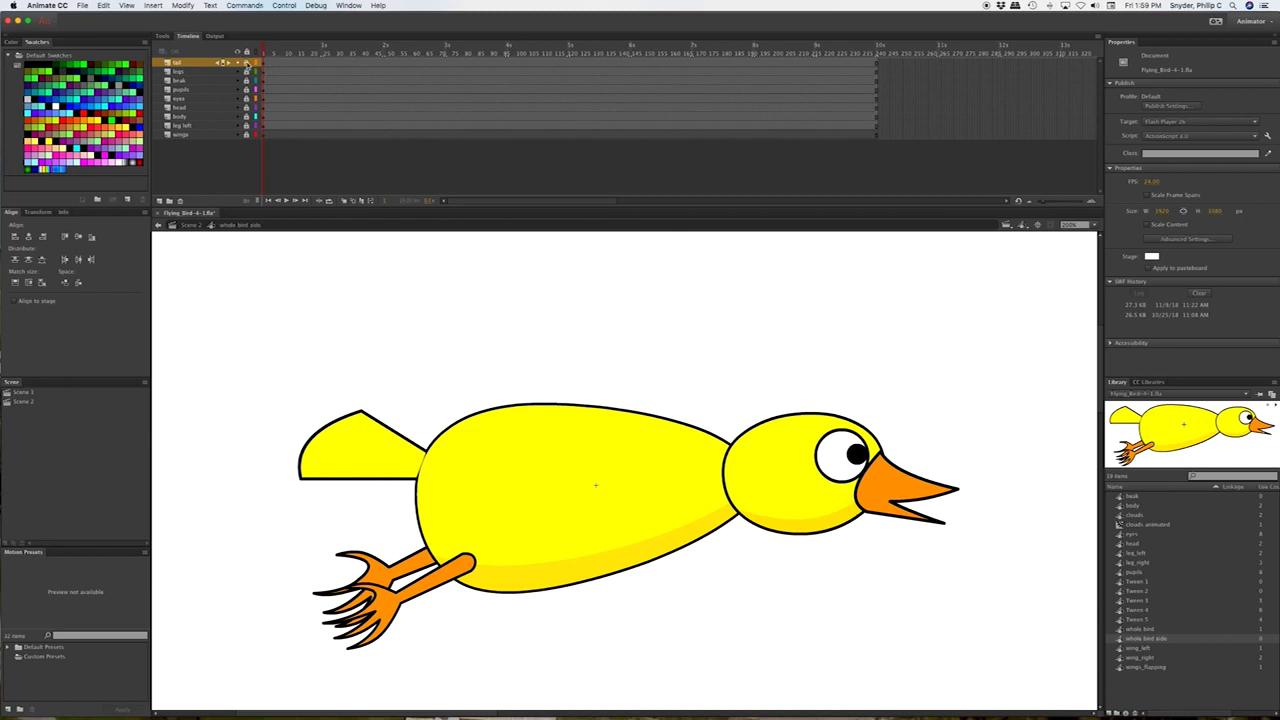
Open the wing_right symbol from the library and copy its whole wing shape.
left_click(357, 134)
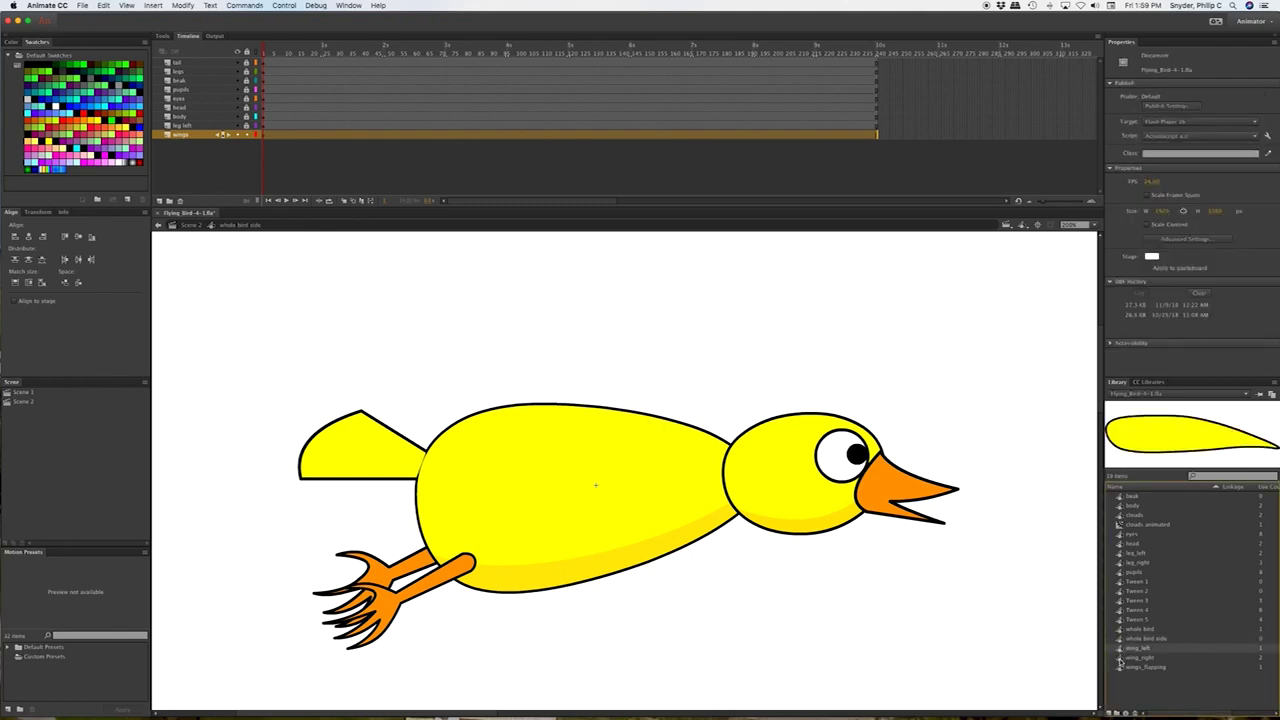
left_click(1121, 660)
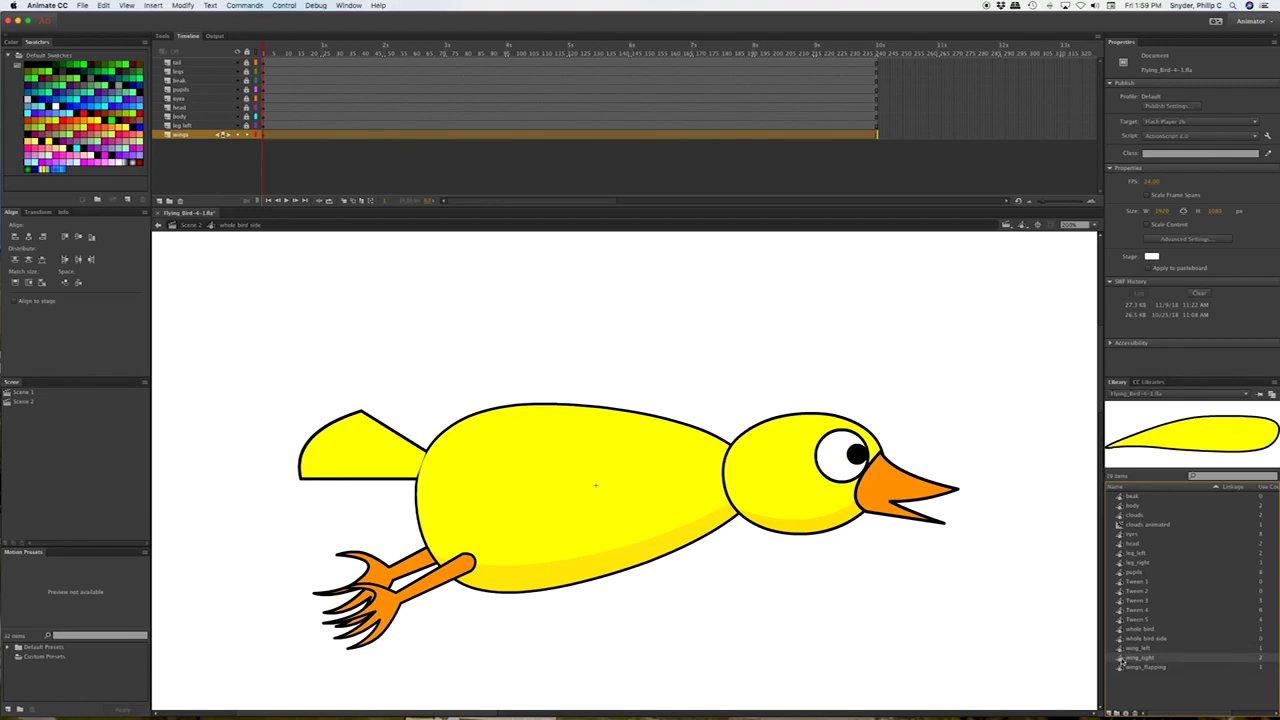
double_click(1121, 660)
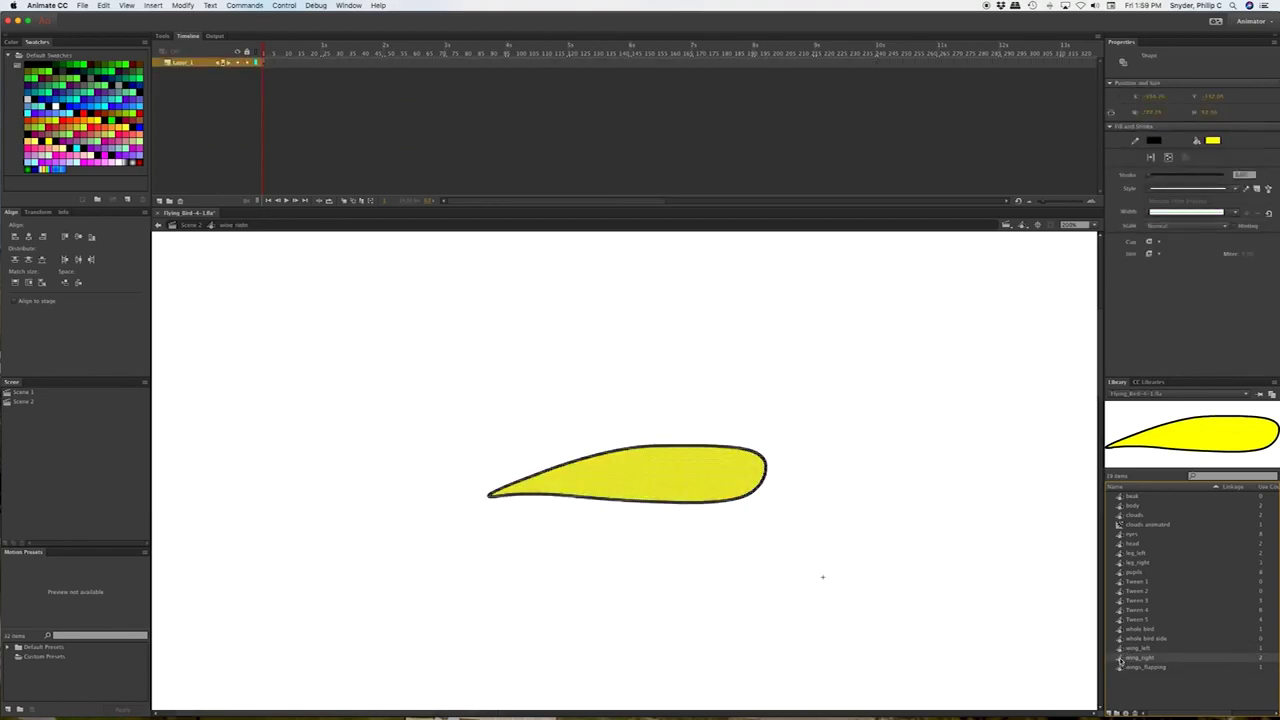
left_click_drag(802, 409, 416, 547)
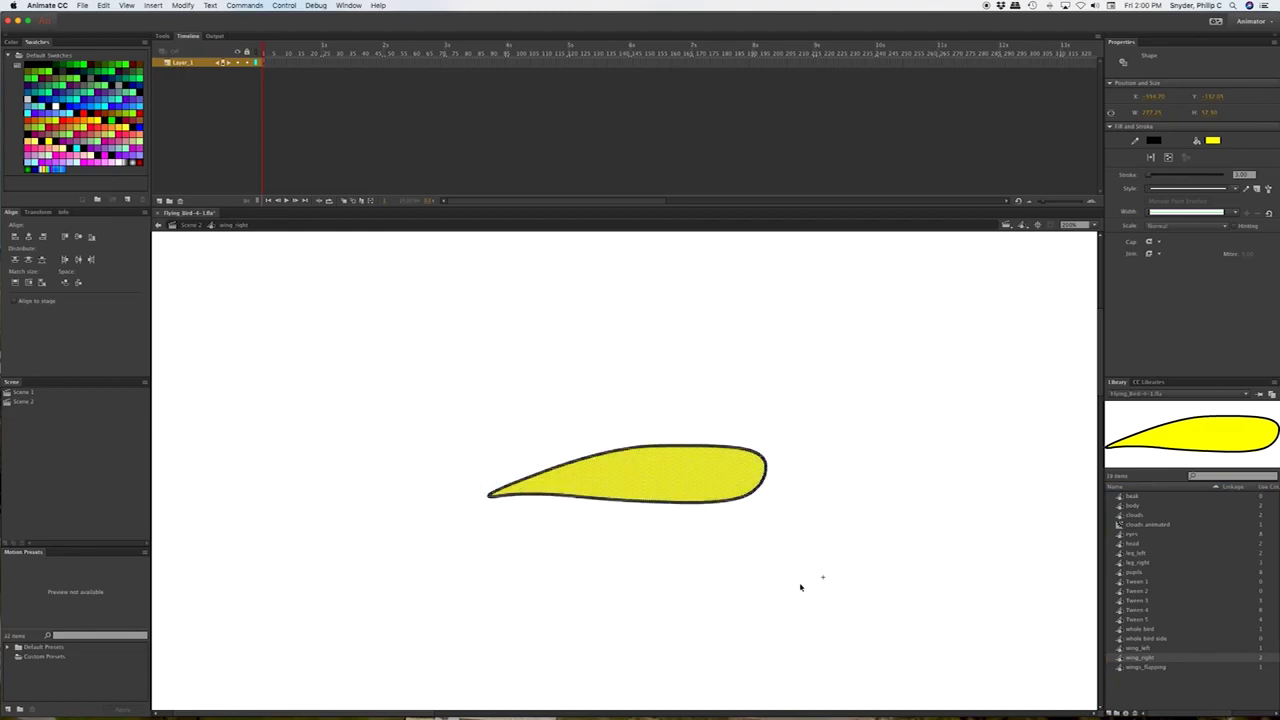
Create a new graphic symbol named wing side and paste the copied wing shape in place.
left_click(1128, 684)
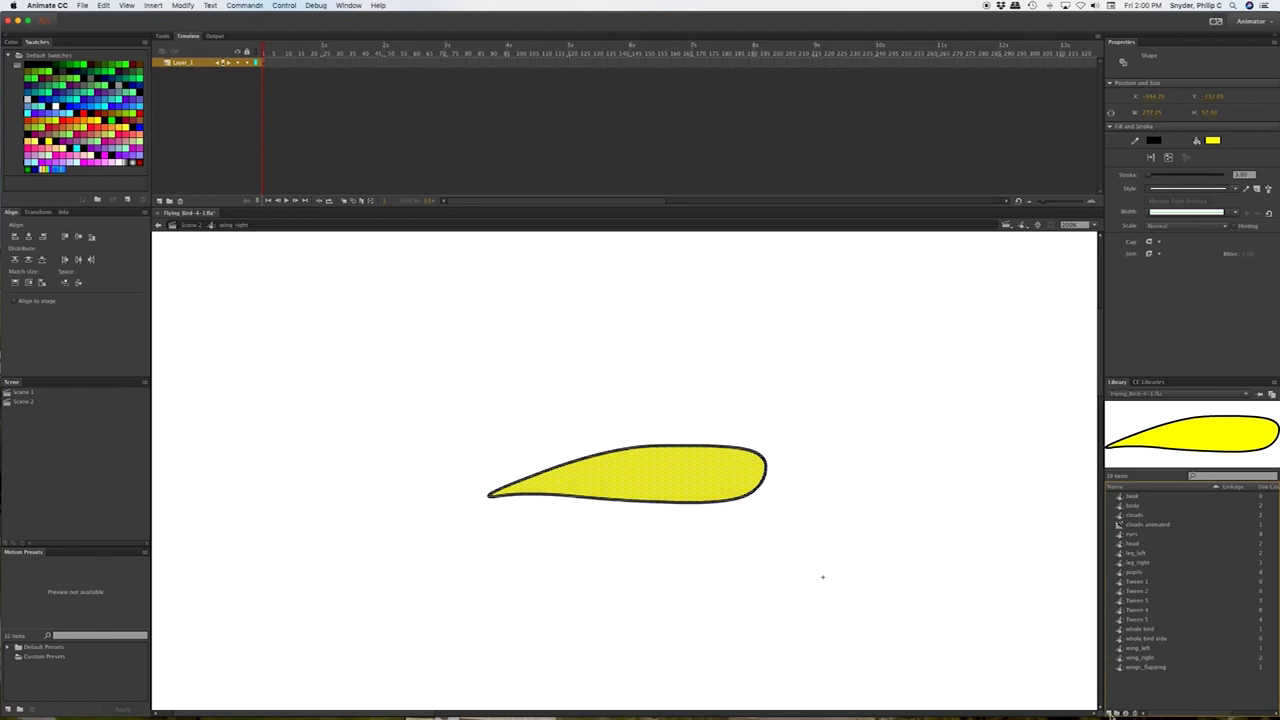
left_click(1110, 712)
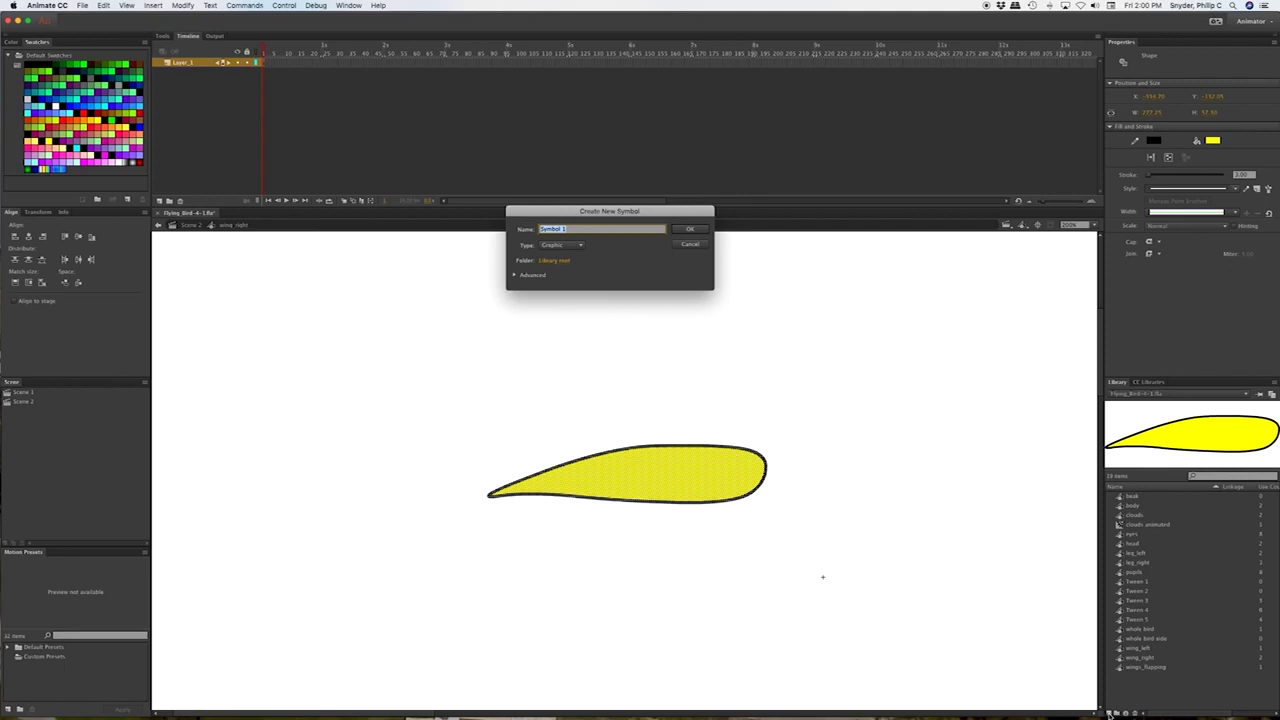
type("w")
key("Return")
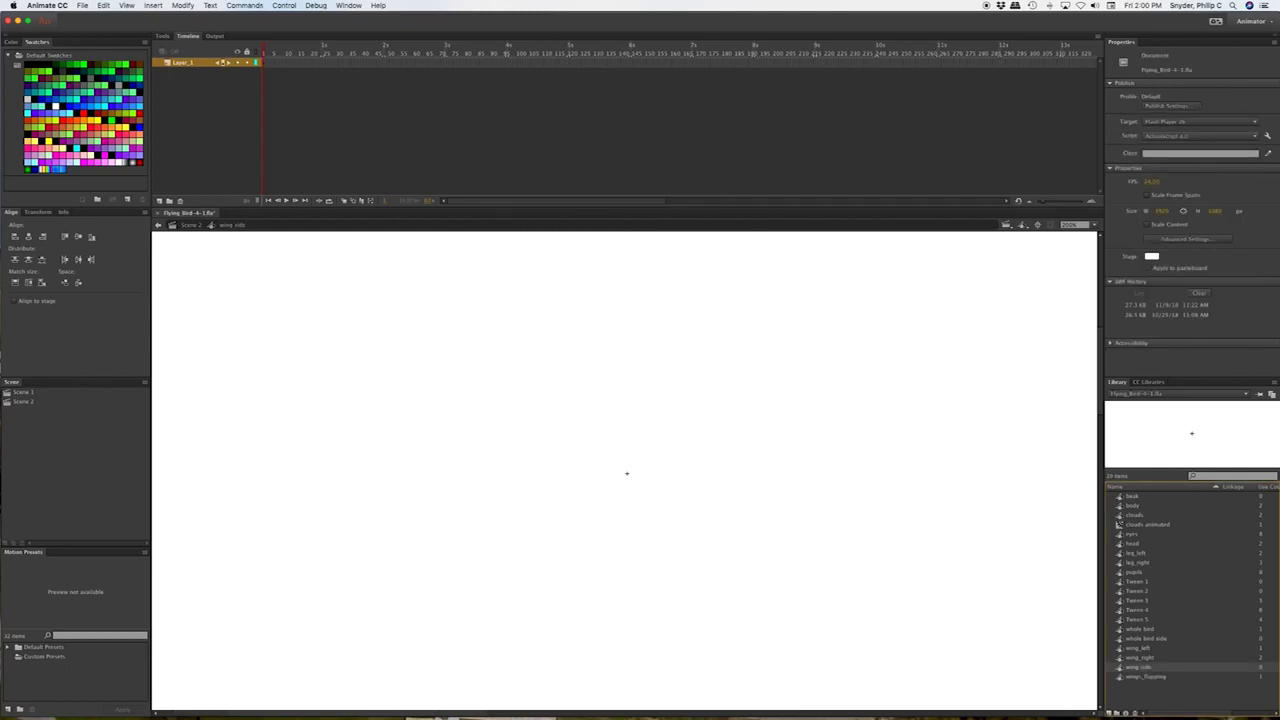
key("super+shift+v")
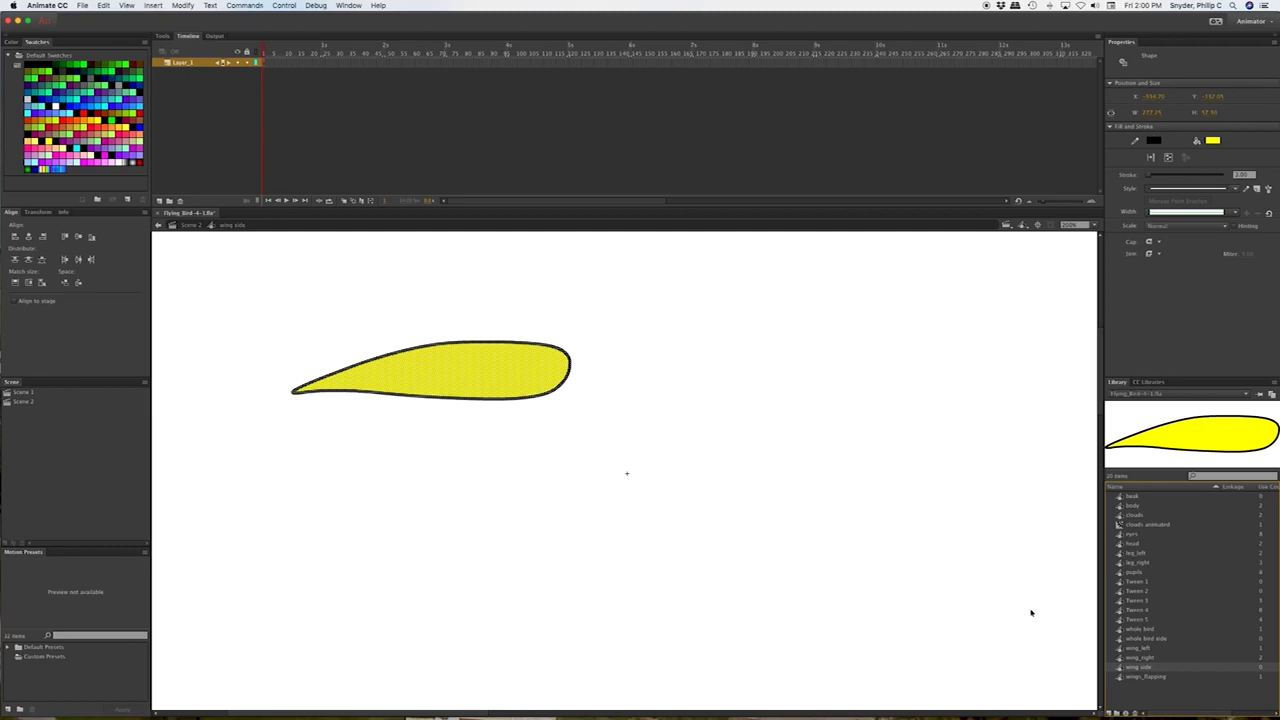
Extend the wing side layer's frames to frame 12.
left_click(1068, 203)
left_click_drag(1068, 203, 1070, 204)
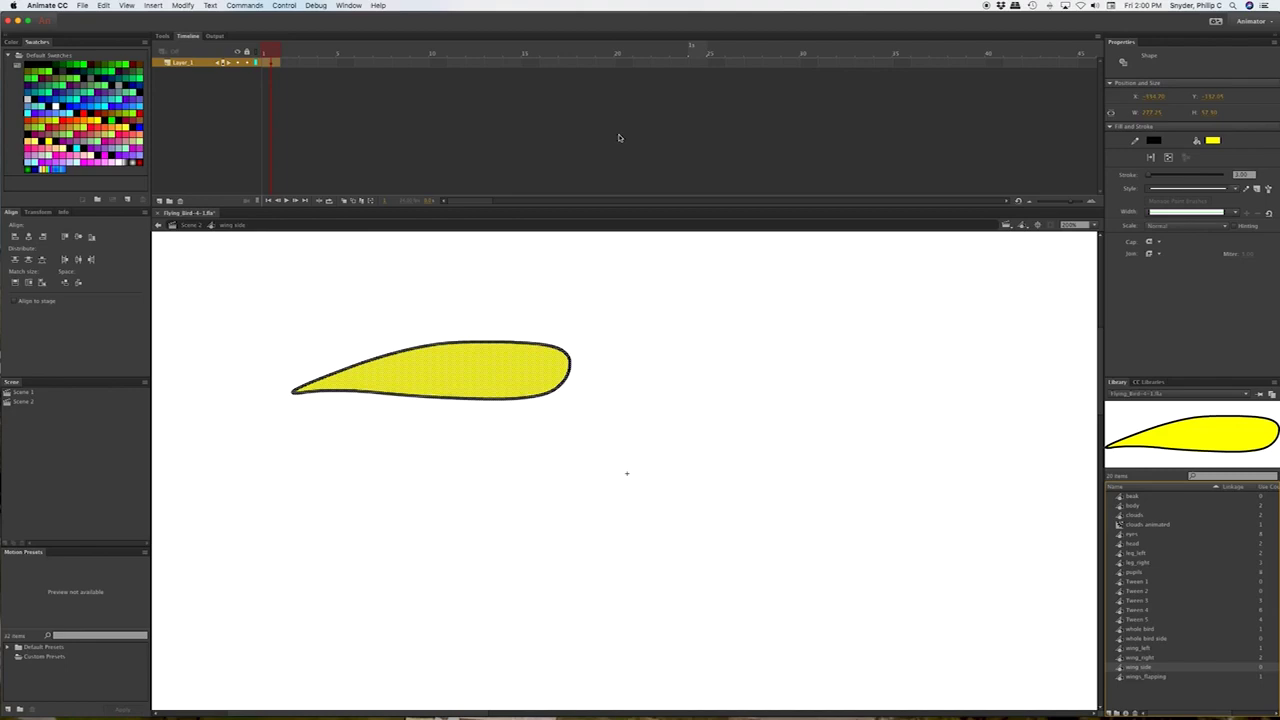
left_click(476, 63)
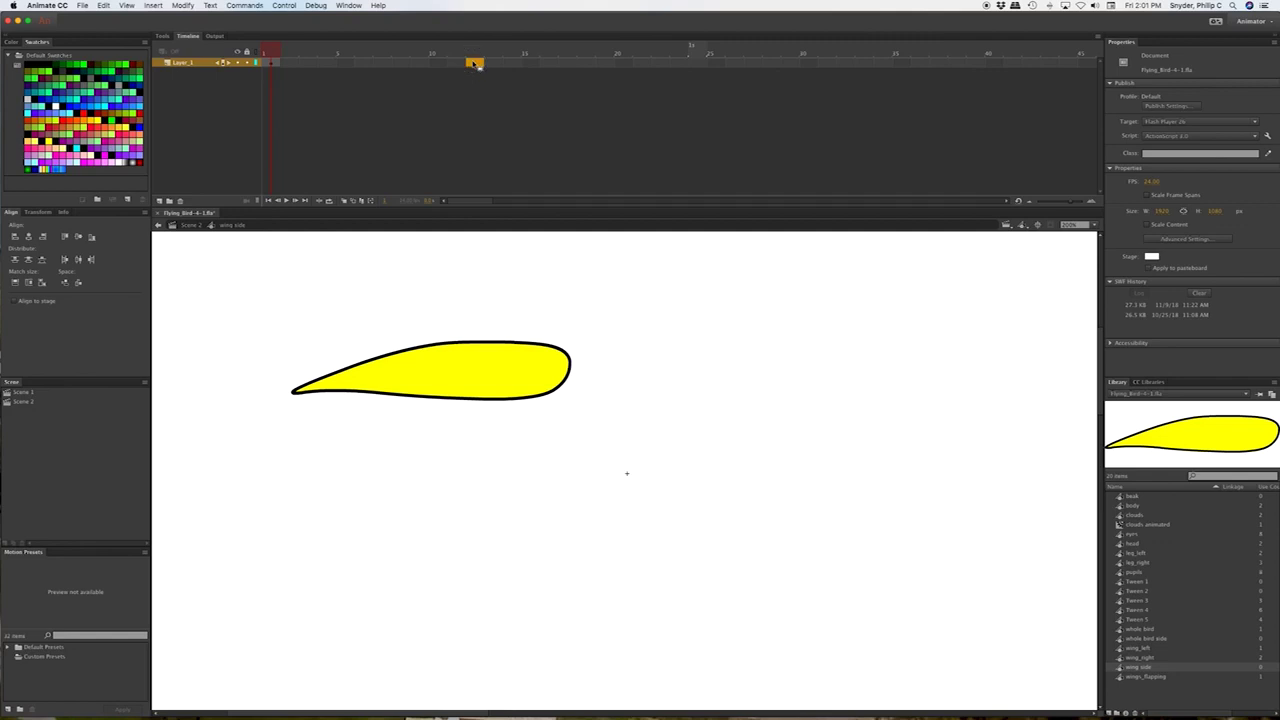
left_click(476, 63)
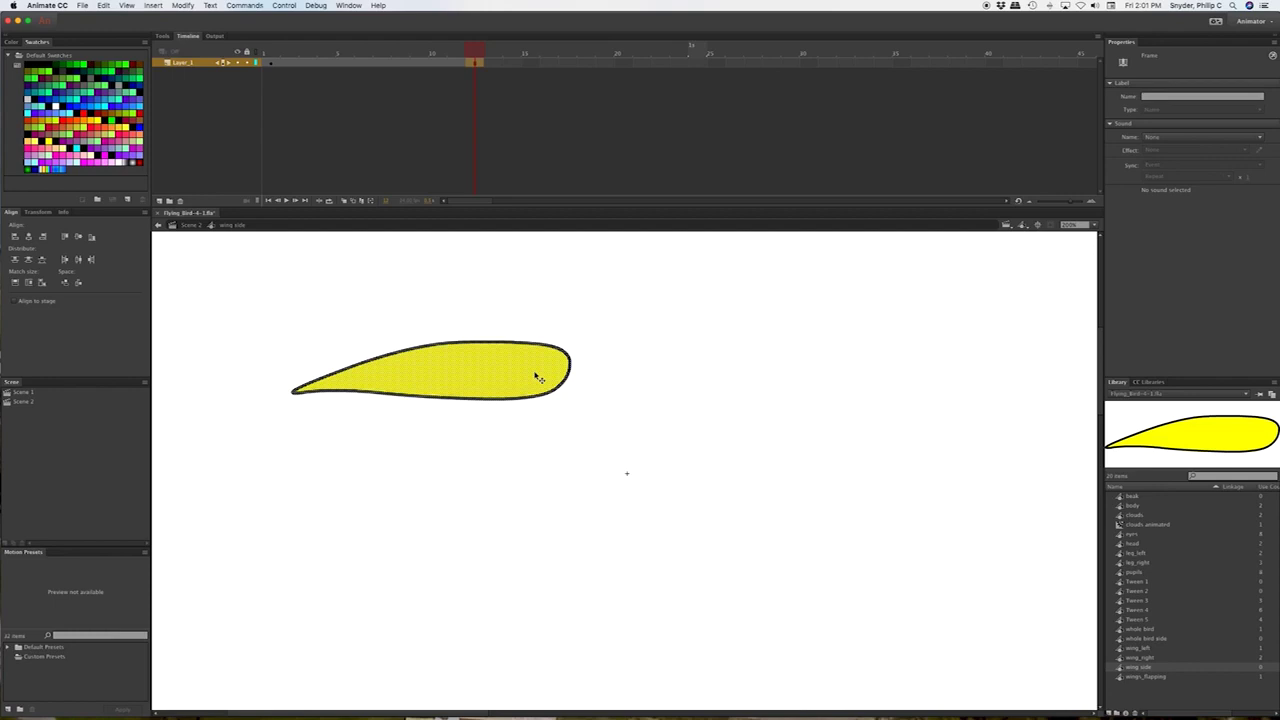
Rotate the wing upright with its pointed tip up and move it onto the symbol's registration point.
key("q")
left_click_drag(573, 346, 465, 505)
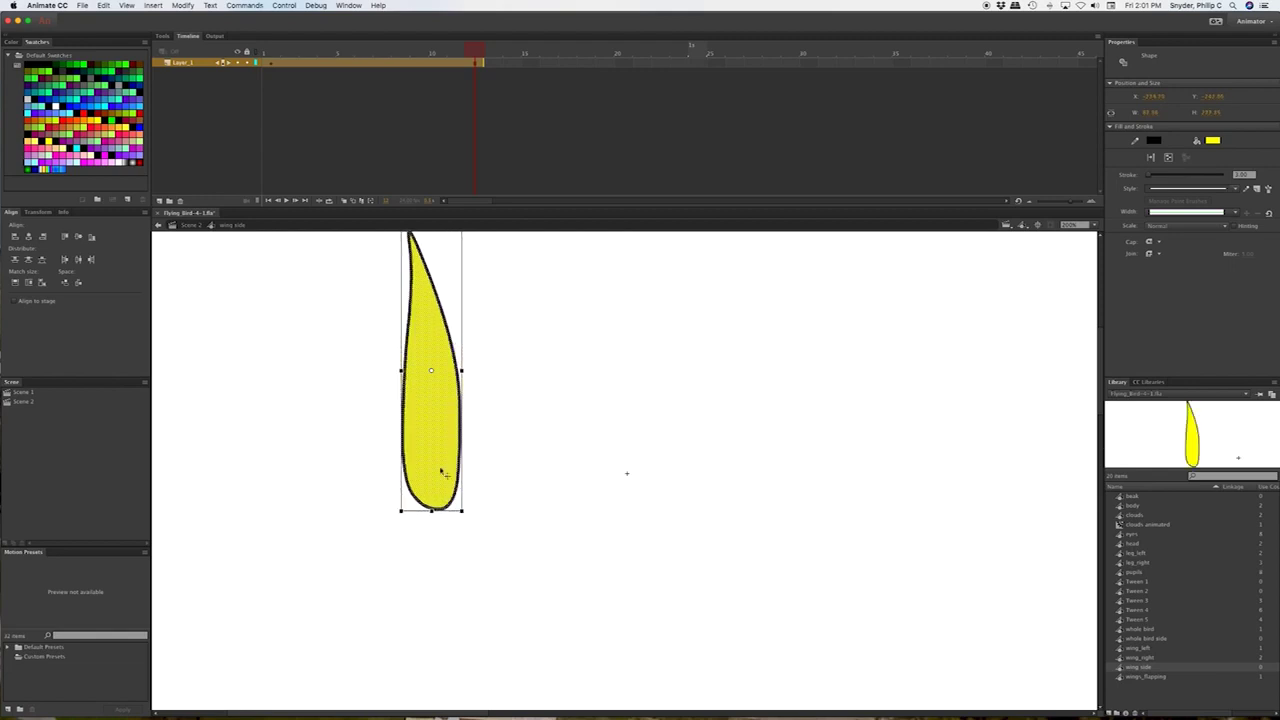
left_click_drag(429, 449, 651, 469)
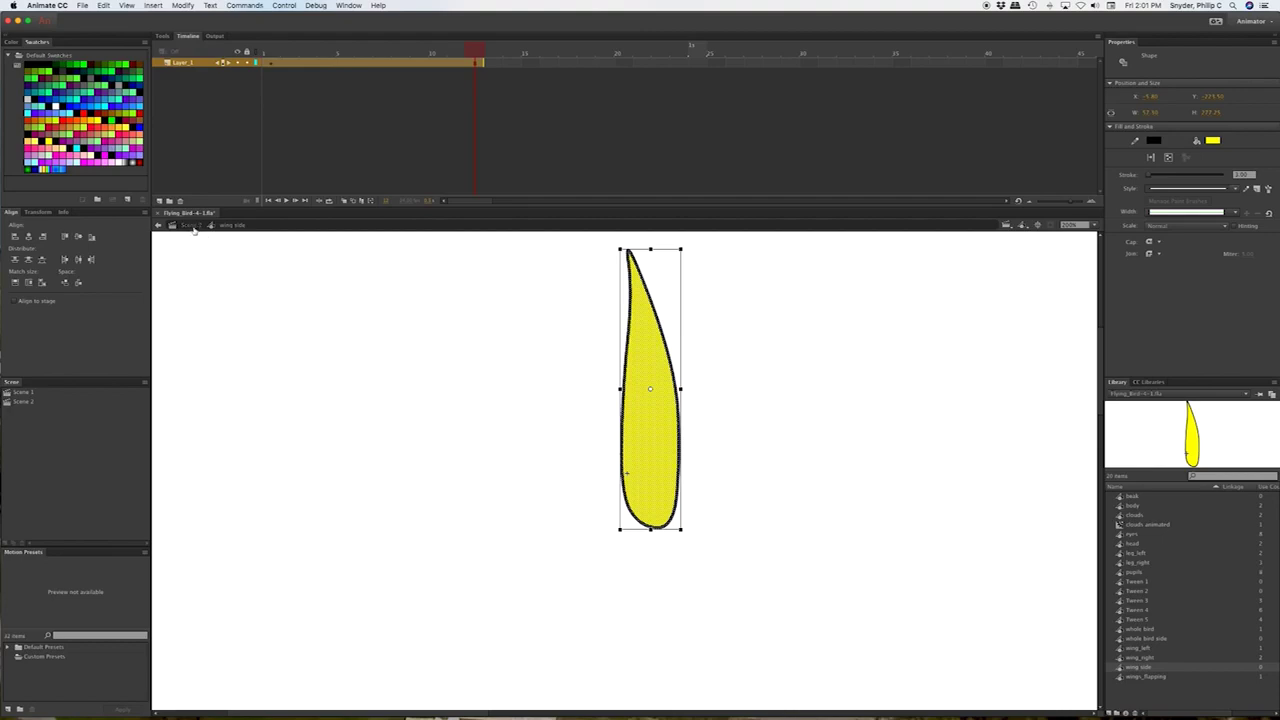
Add a layer named wing_right at the top of the layer stack in the whole bird side symbol.
left_click(1119, 640)
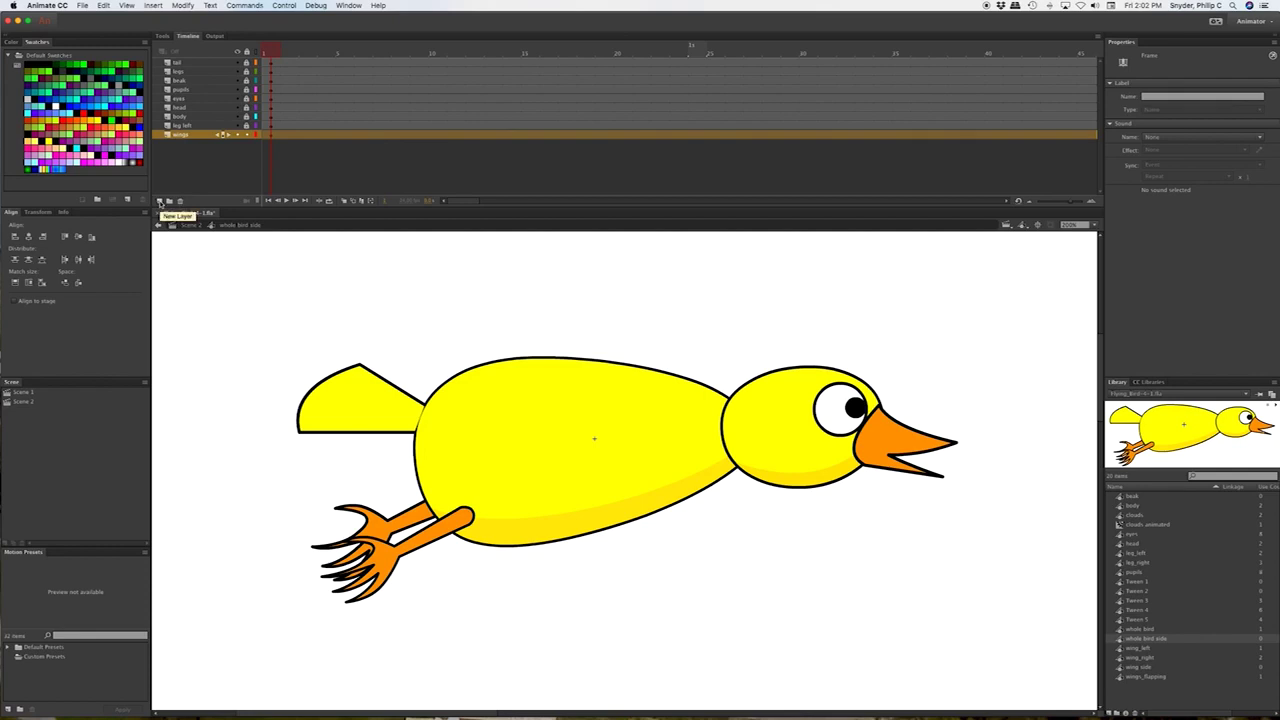
left_click(160, 201)
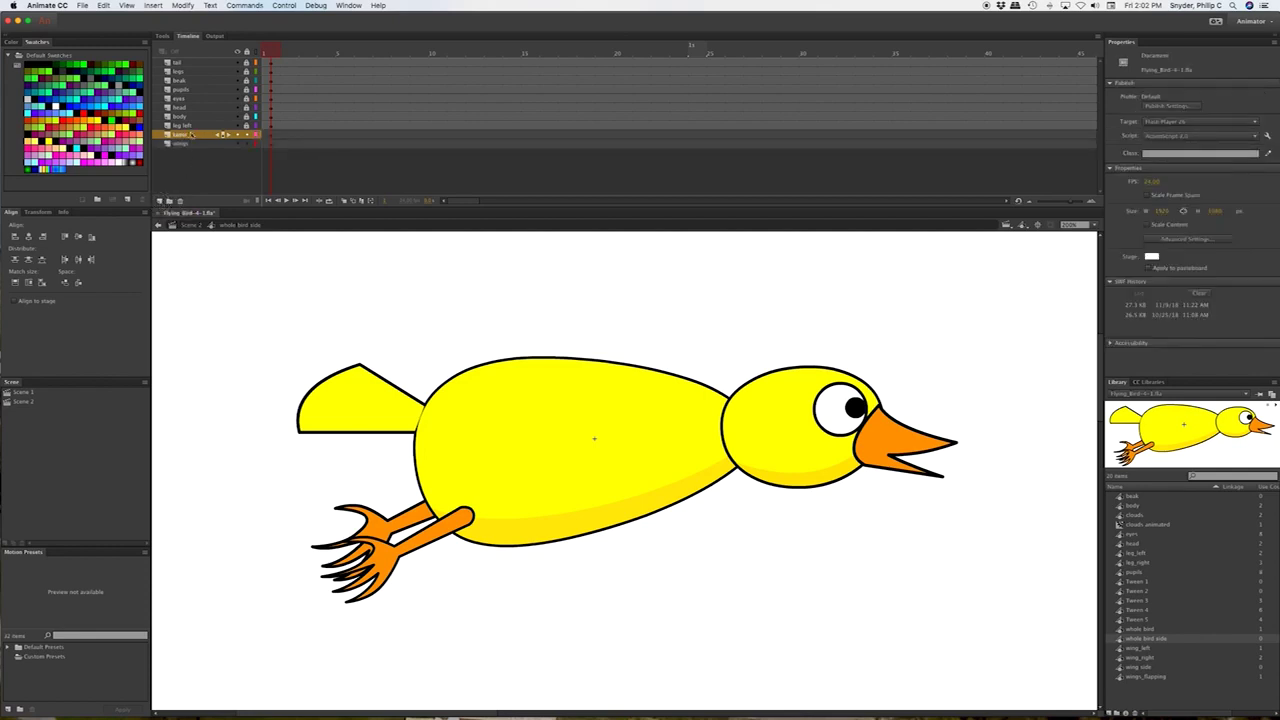
left_click_drag(190, 137, 193, 60)
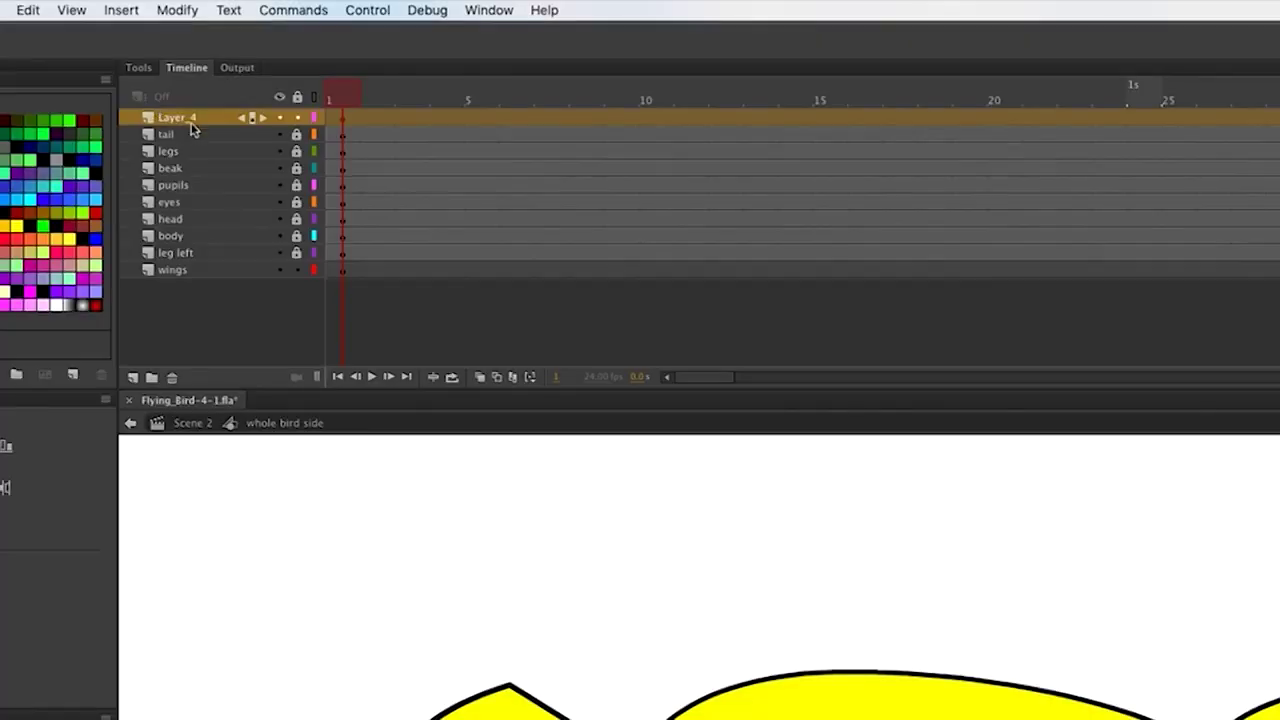
double_click(184, 118)
type("wing_right")
key("Return")
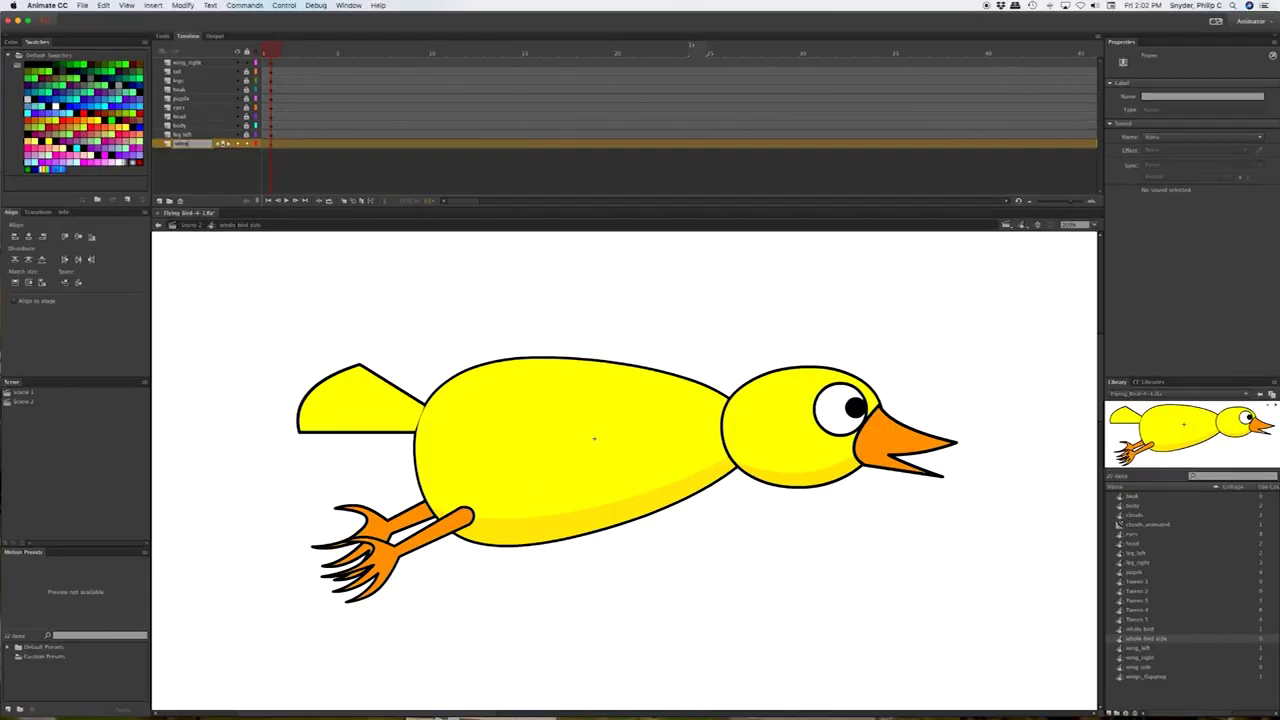
Rename the wings layer as wing_left and move it directly above the leg left layer.
type("wing")
type("_left")
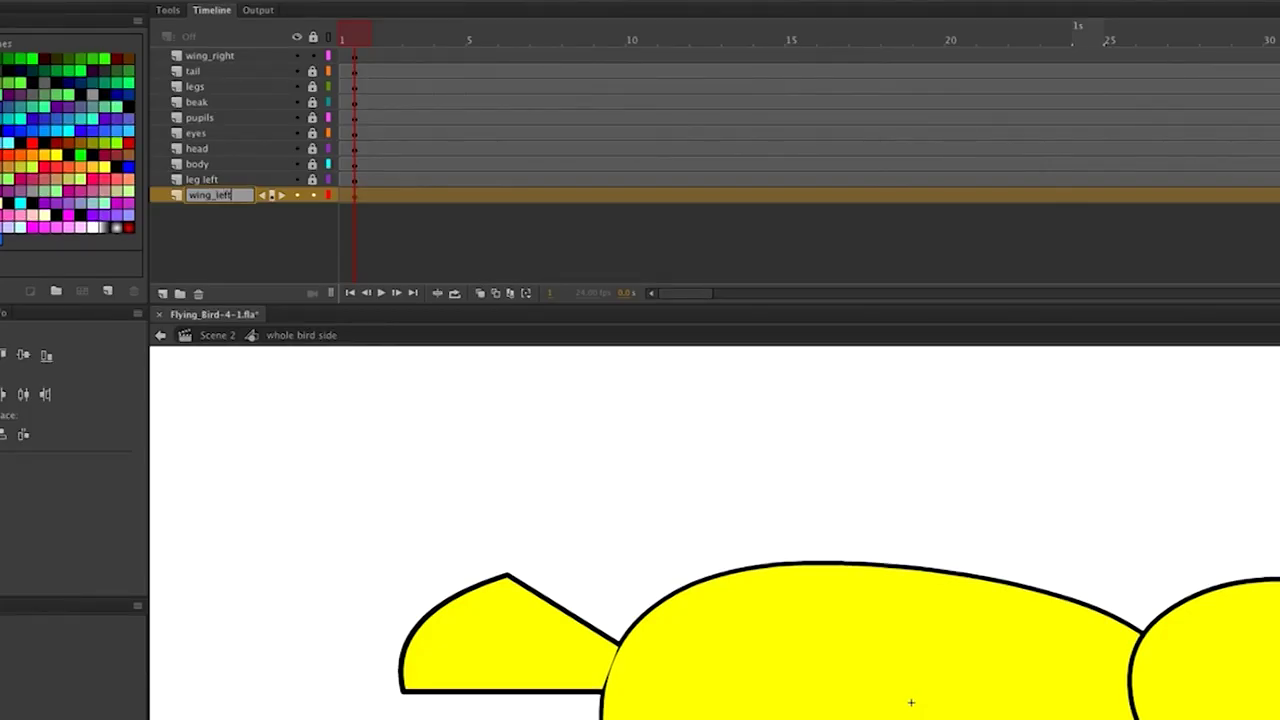
key("Return")
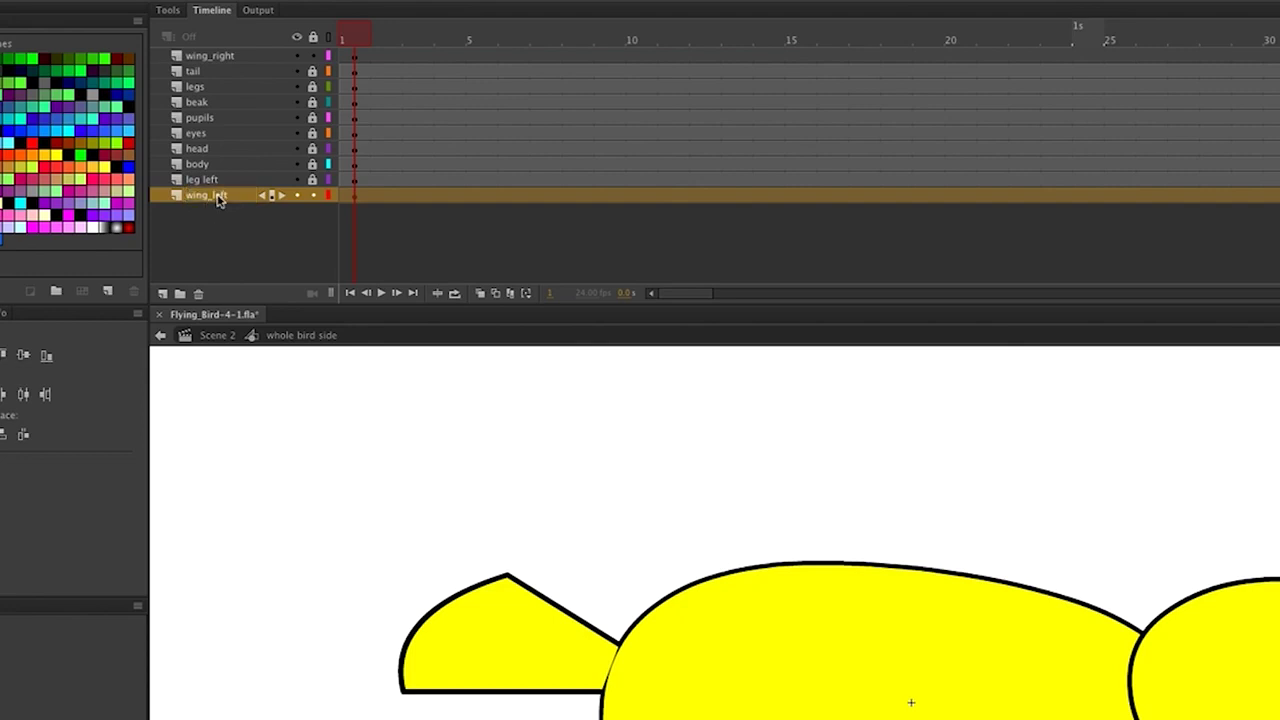
left_click_drag(218, 198, 218, 182)
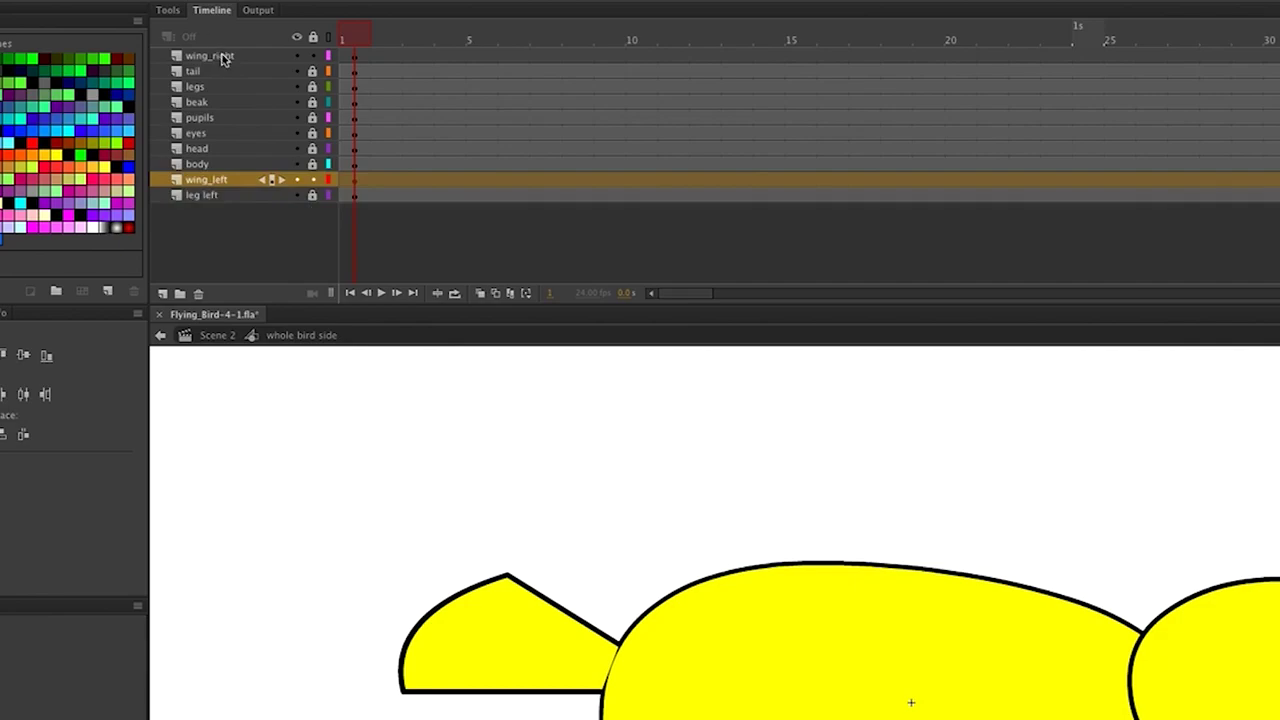
Place an instance of the wing side symbol over the bird's body on the wing_right layer.
left_click(224, 57)
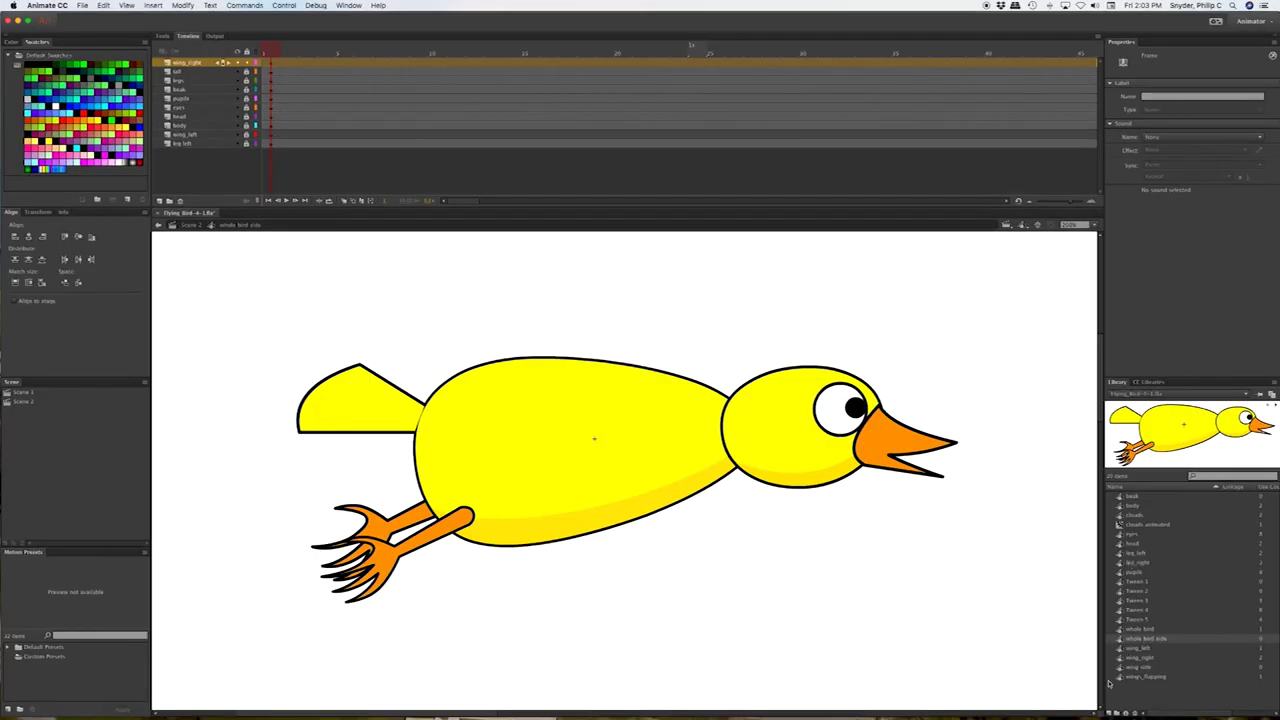
left_click(1122, 668)
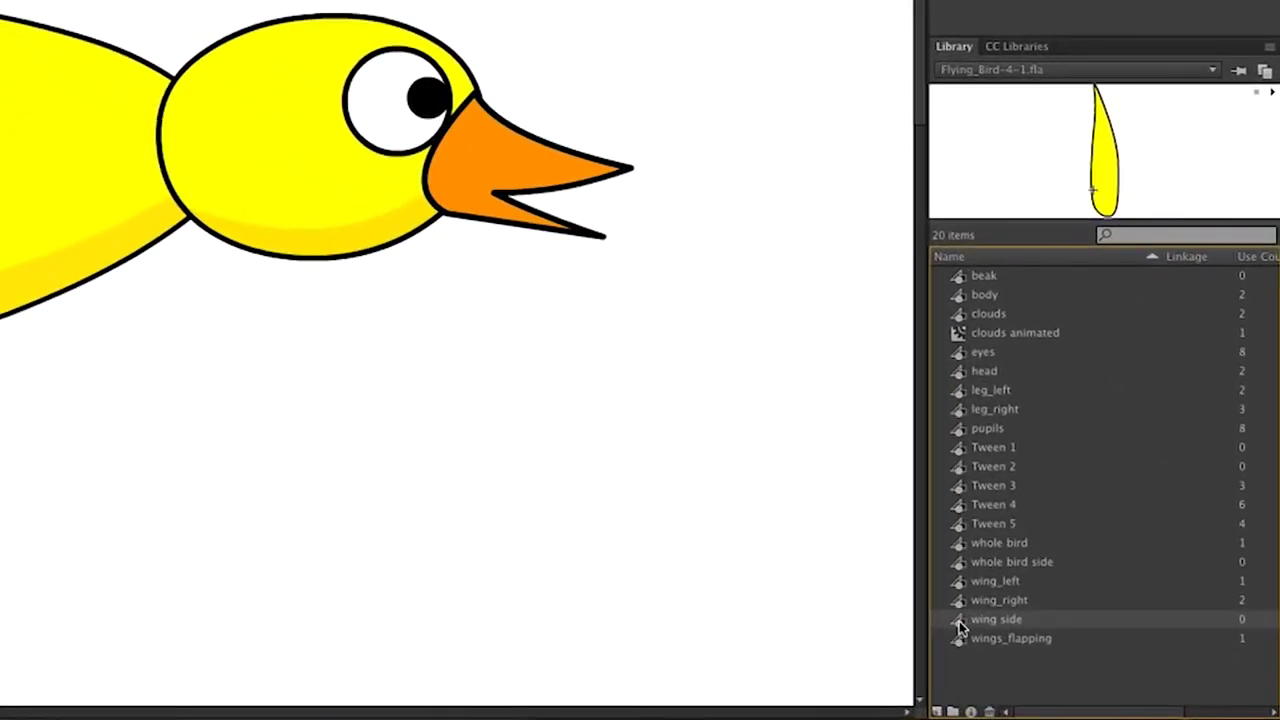
left_click_drag(960, 627, 0, 20)
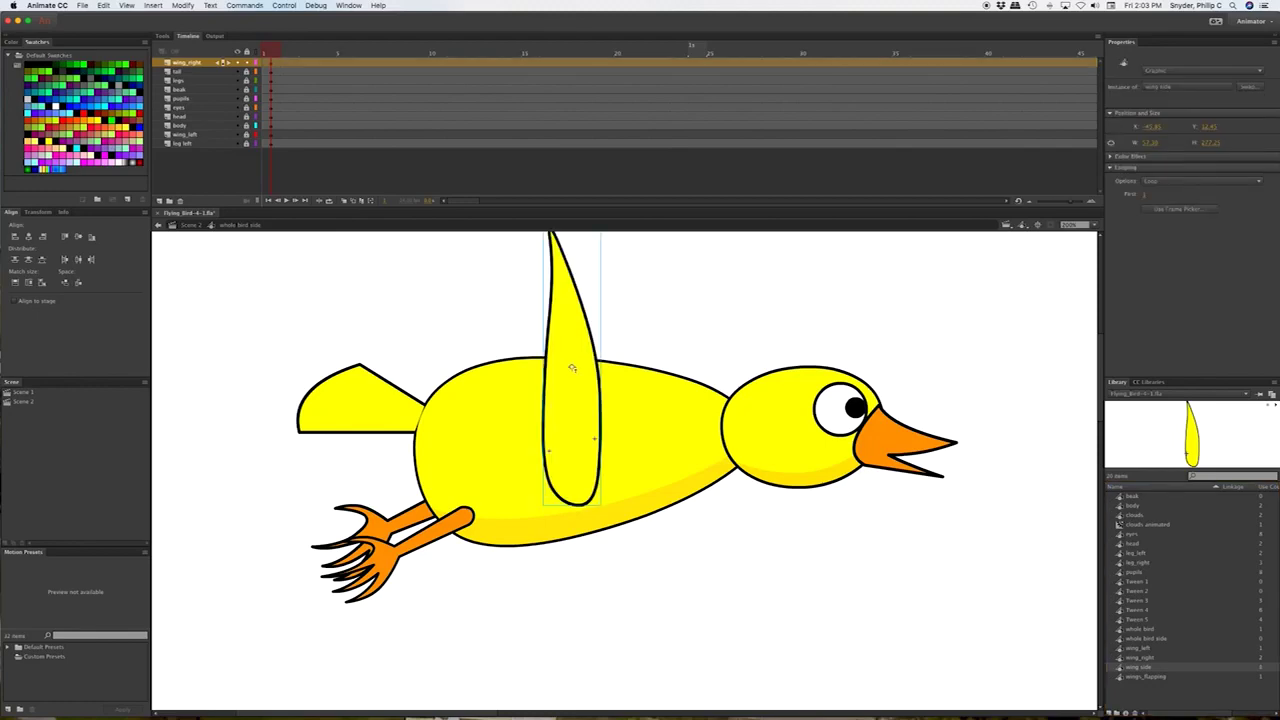
Shorten and widen the wing instance, attach its base to the bird's upper back near the head, and tilt its tip toward the tail.
key("super+minus")
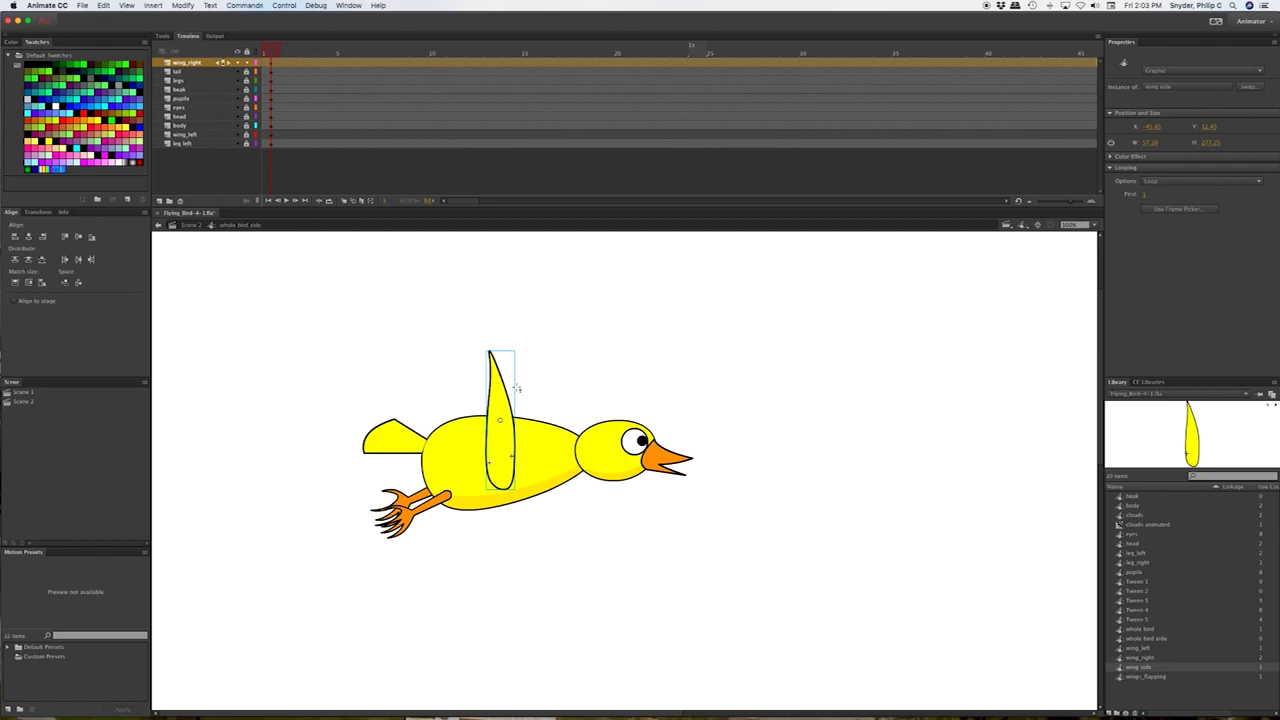
key("q")
left_click_drag(500, 351, 502, 361)
left_click_drag(486, 420, 551, 404)
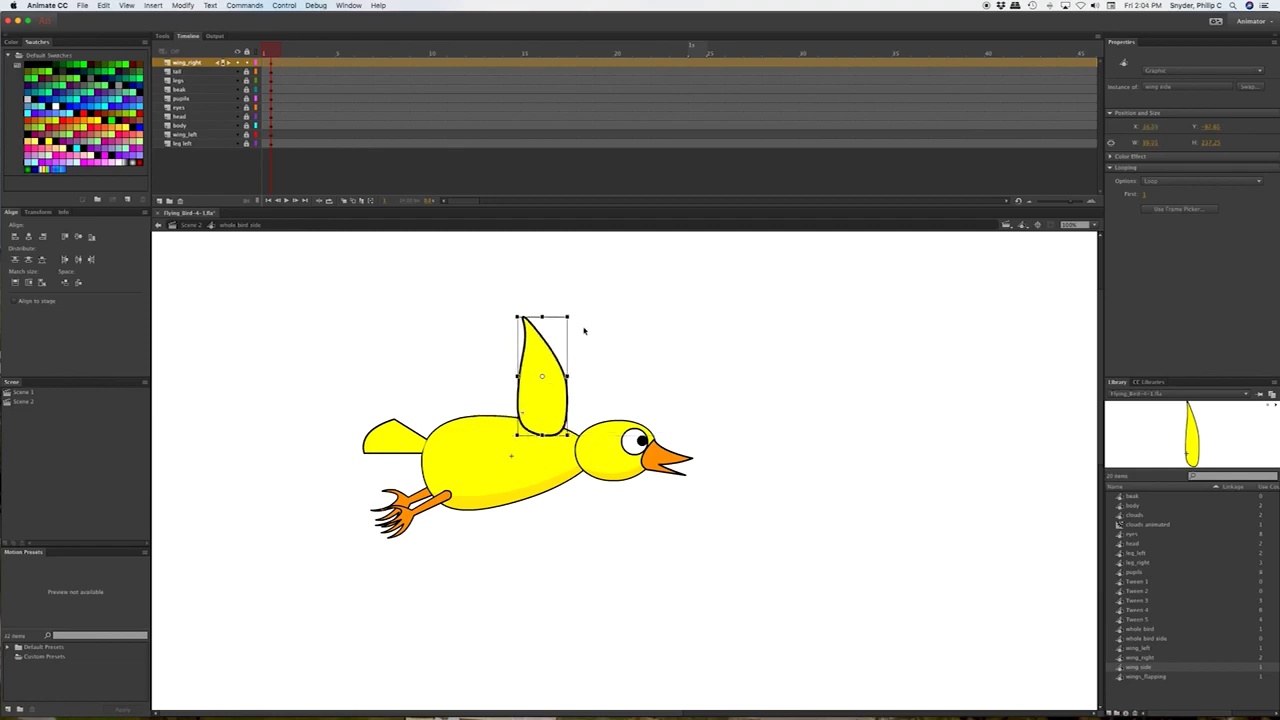
left_click_drag(568, 318, 560, 313)
key("Left")
key("Left")
key("Left")
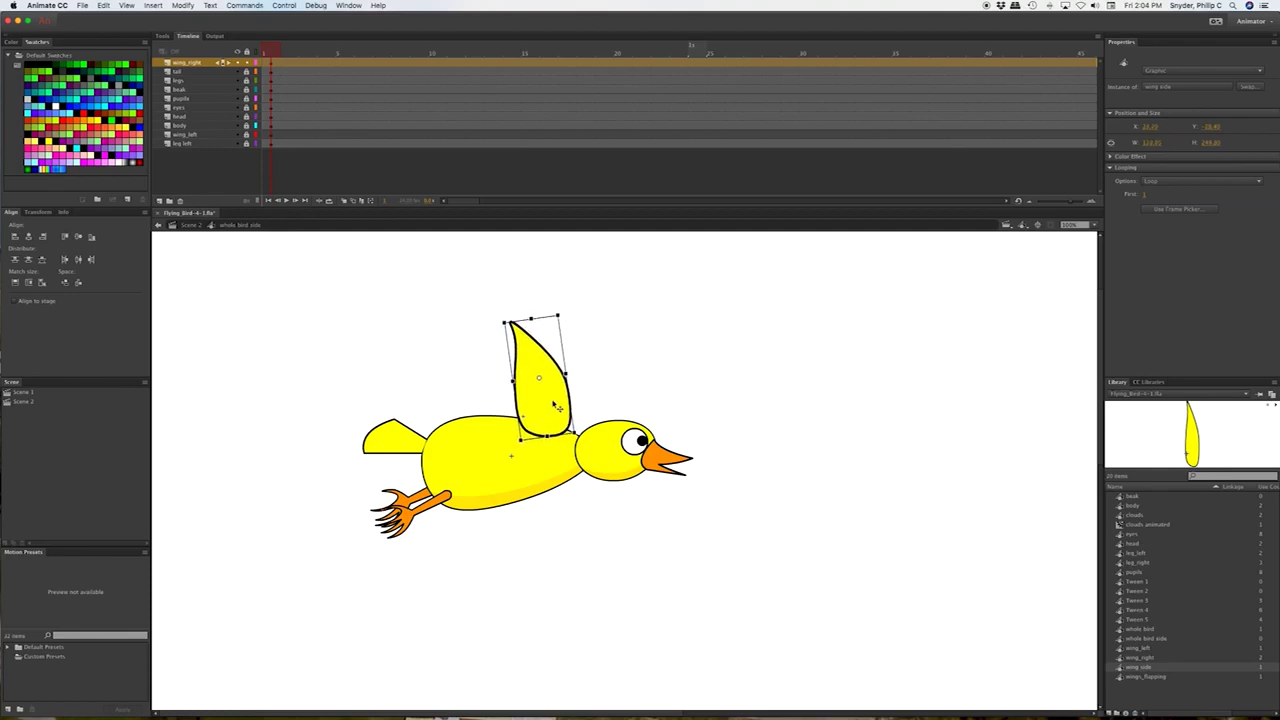
scroll(555, 406, "up", 2)
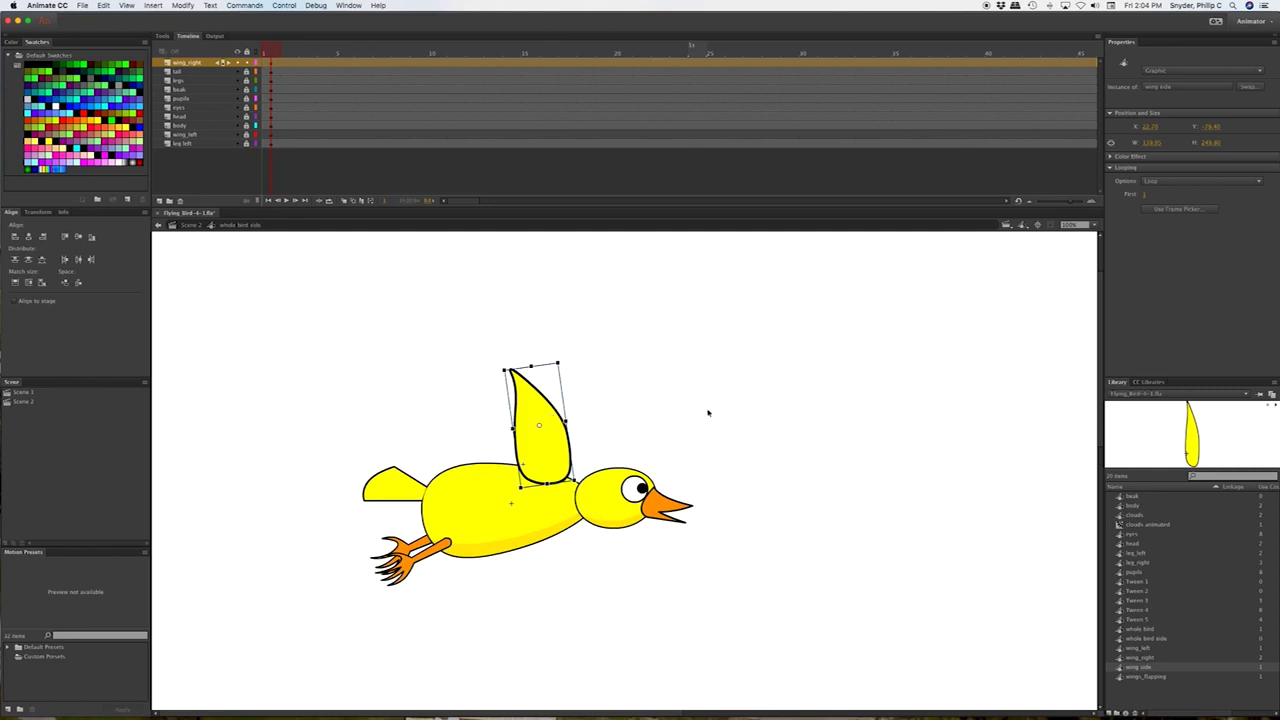
scroll(707, 412, "down", 2)
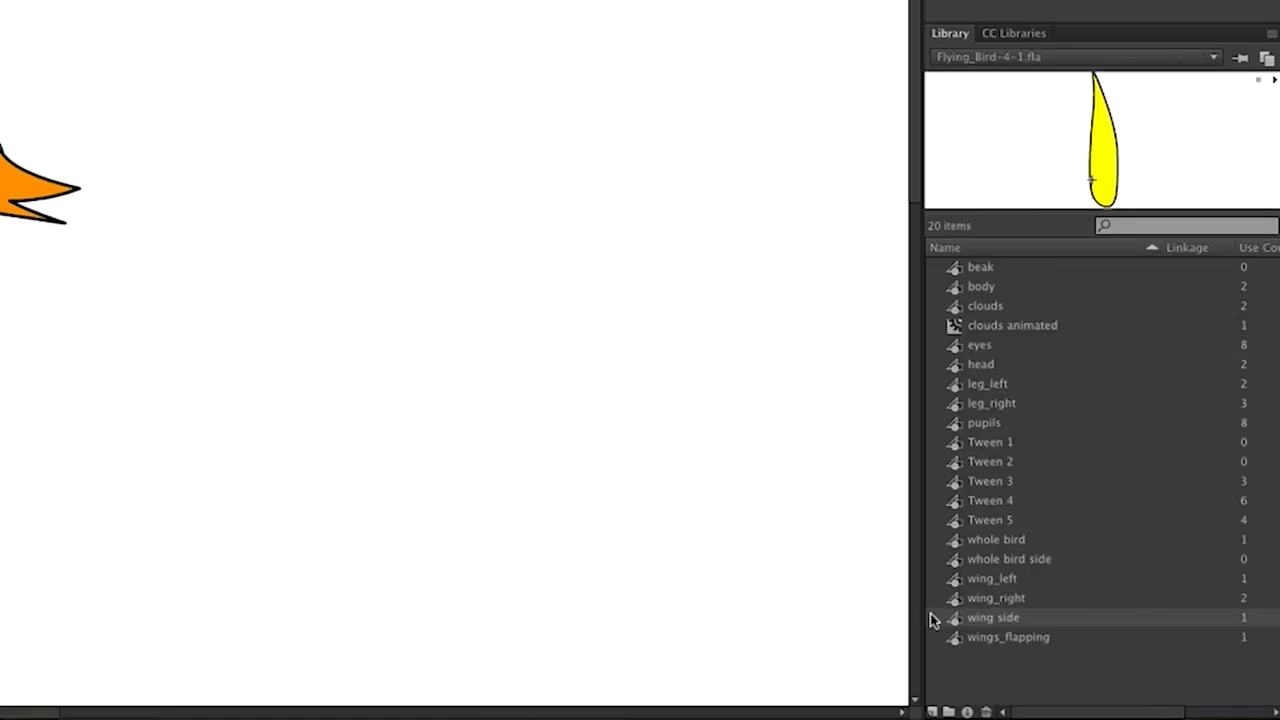
Open the wing side symbol, widen its wing shape evenly to both sides and tilt the tip slightly backward.
double_click(959, 620)
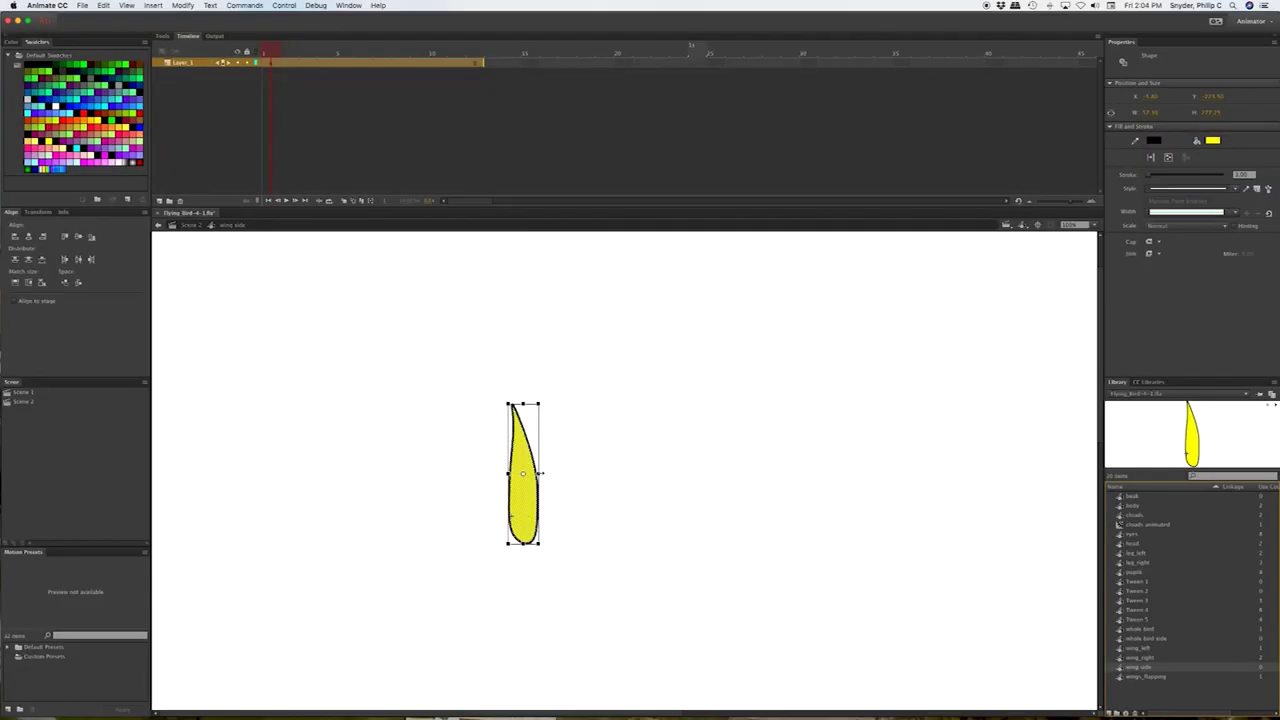
left_click_drag(541, 473, 557, 473)
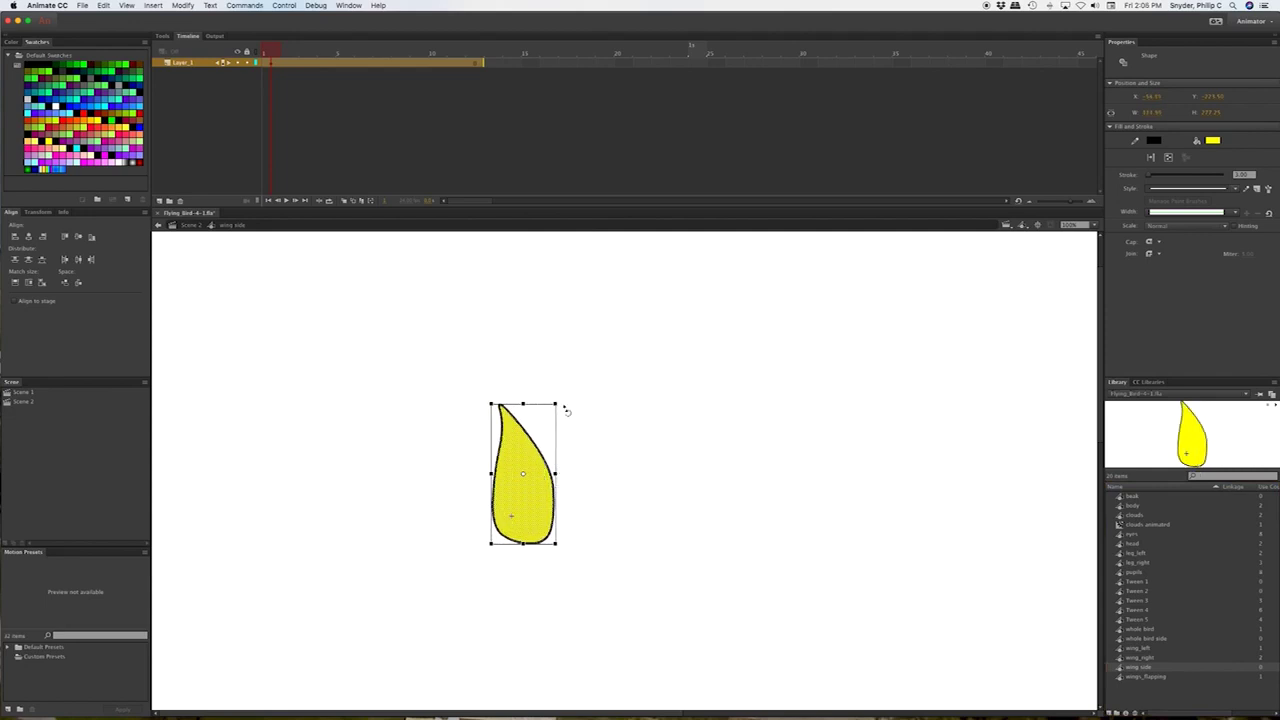
left_click_drag(557, 395, 548, 393)
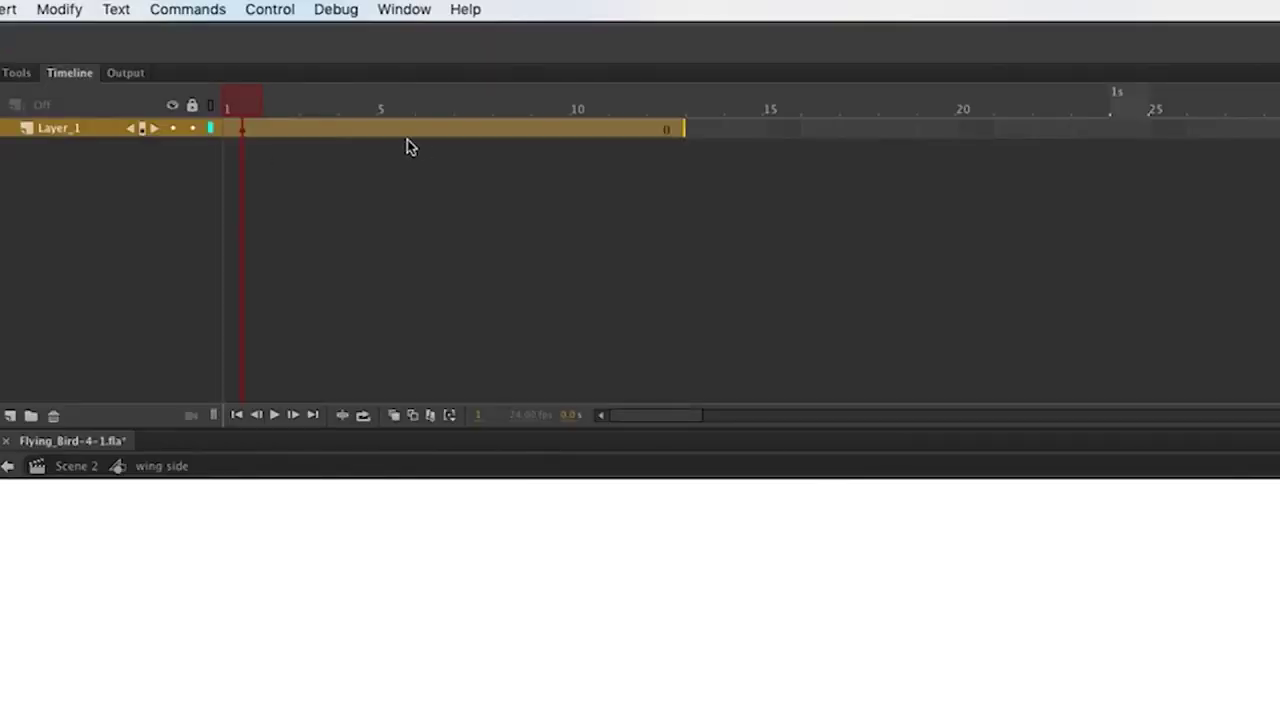
Create a motion tween on the wing's layer and, at frame 6, move the wing's transformation point to its rounded base.
left_click(351, 63)
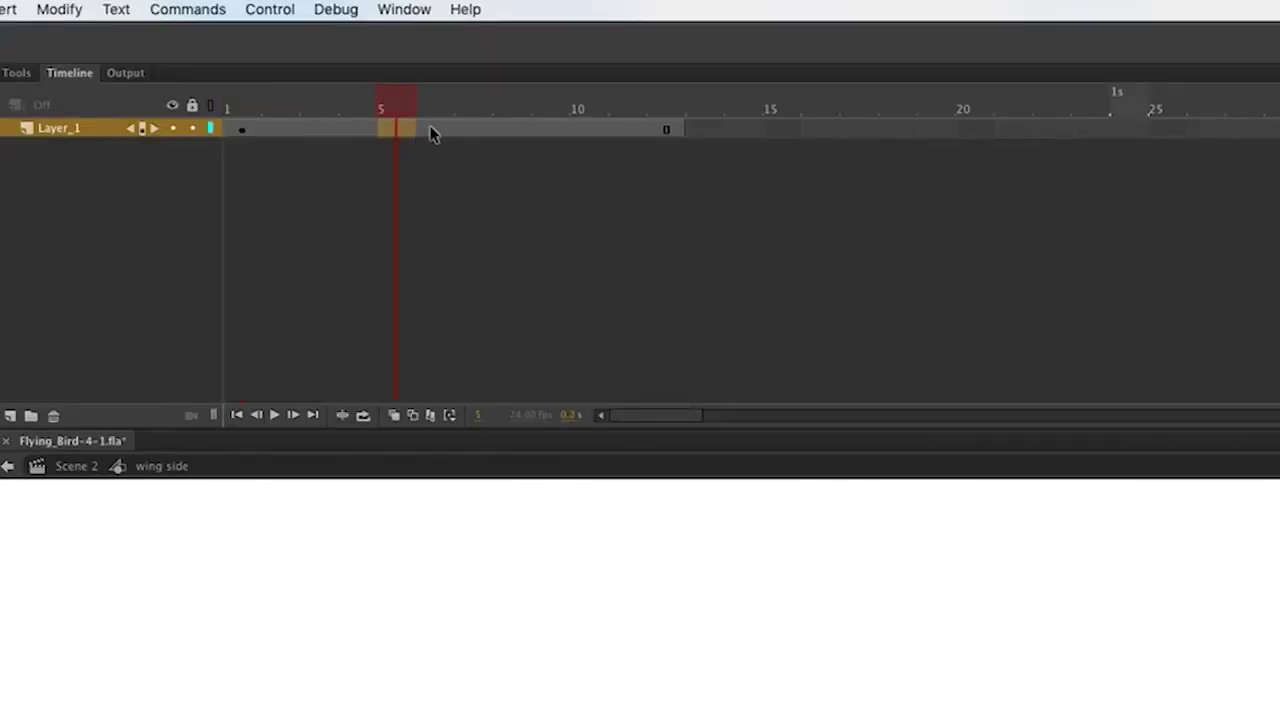
right_click(473, 132)
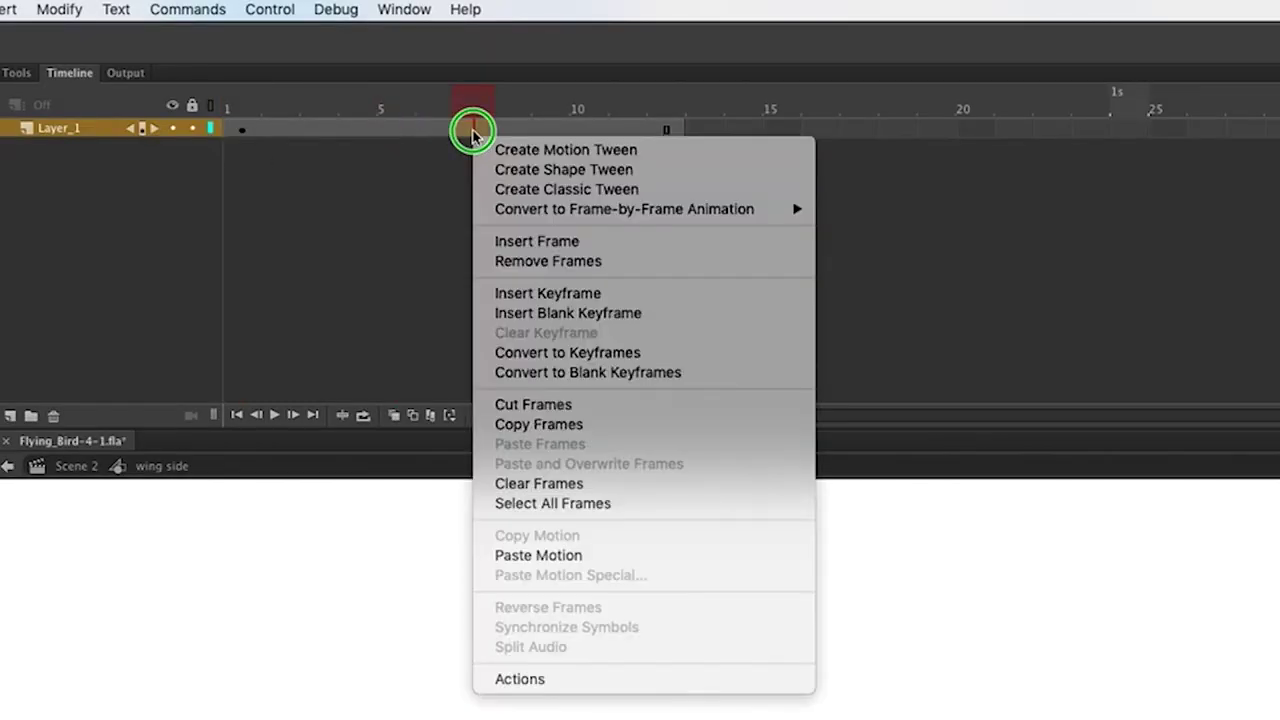
left_click(560, 152)
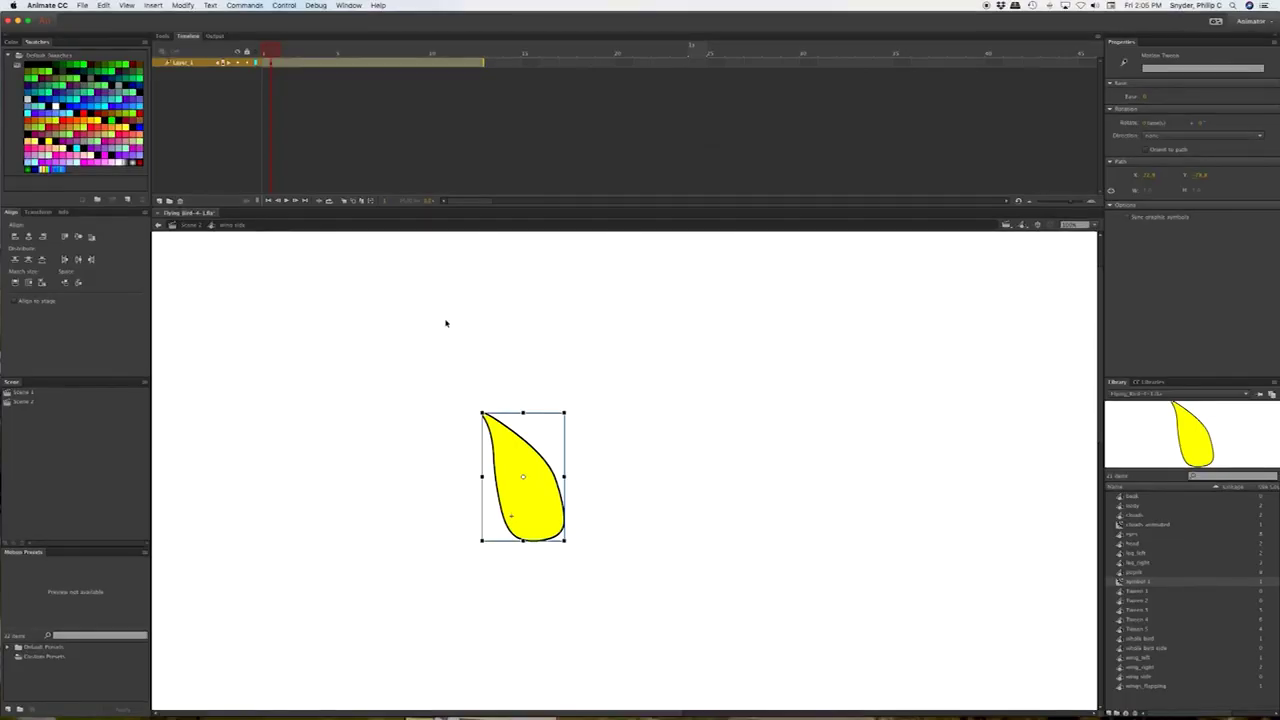
left_click(365, 64)
left_click_drag(524, 480, 543, 540)
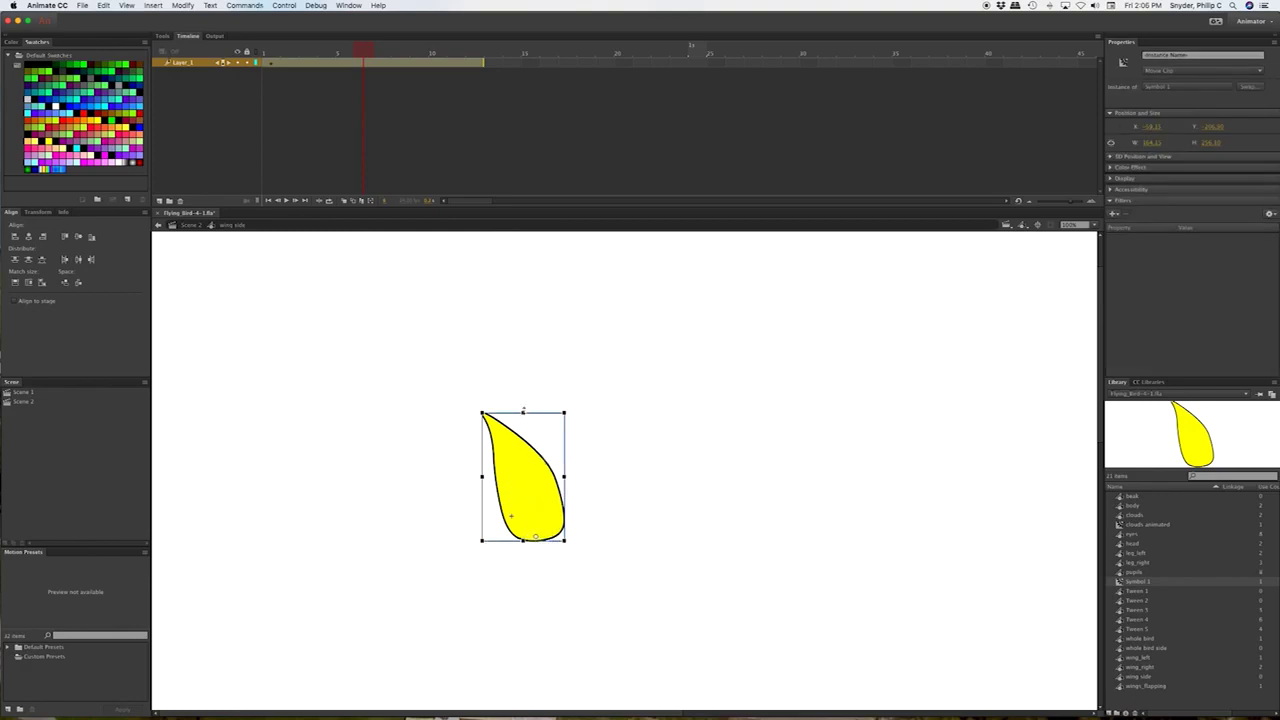
Flip the wing downward about its base at frame 6, flip it back up at frame 12, and scrub through the flap.
left_click_drag(523, 411, 520, 645)
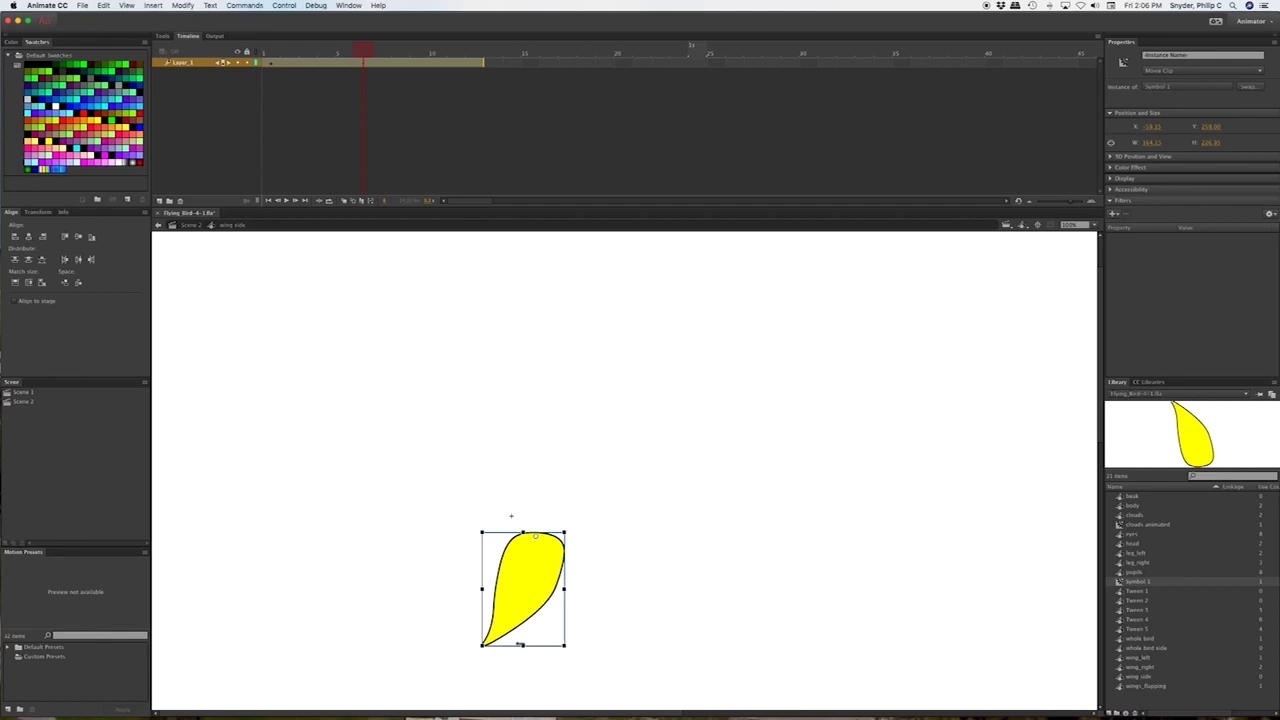
left_click_drag(372, 52, 472, 52)
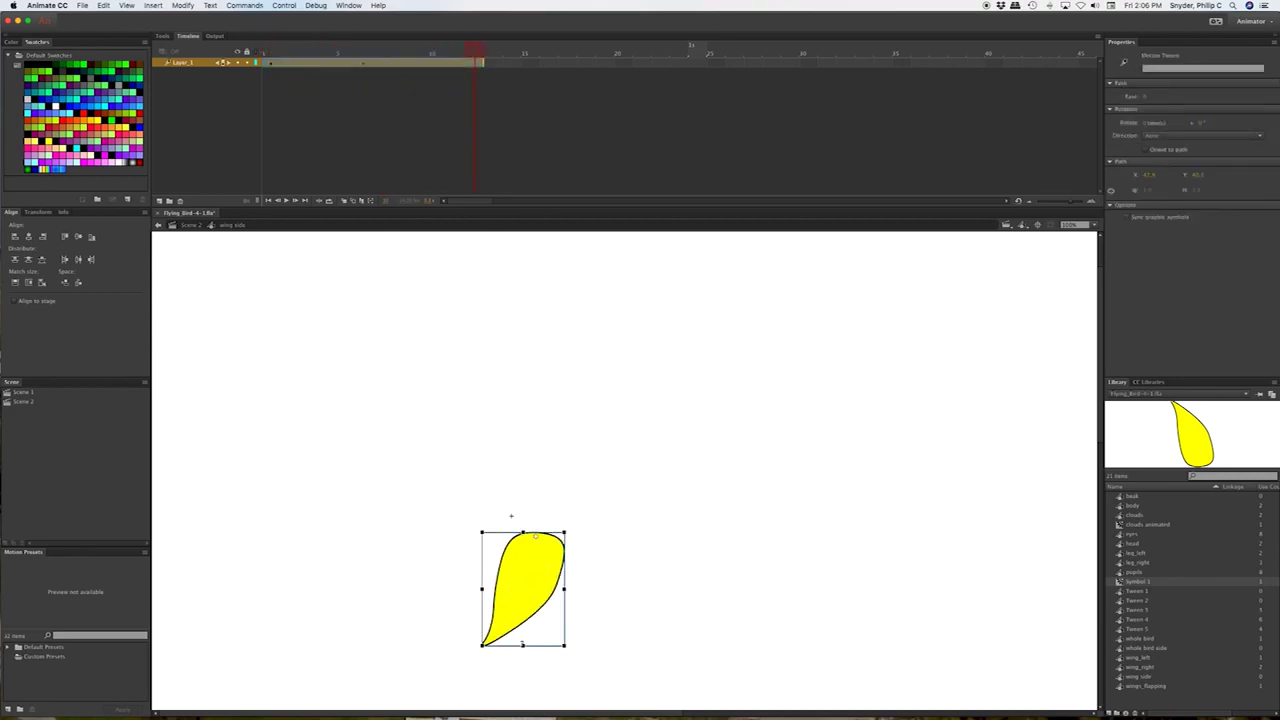
left_click_drag(522, 645, 531, 407)
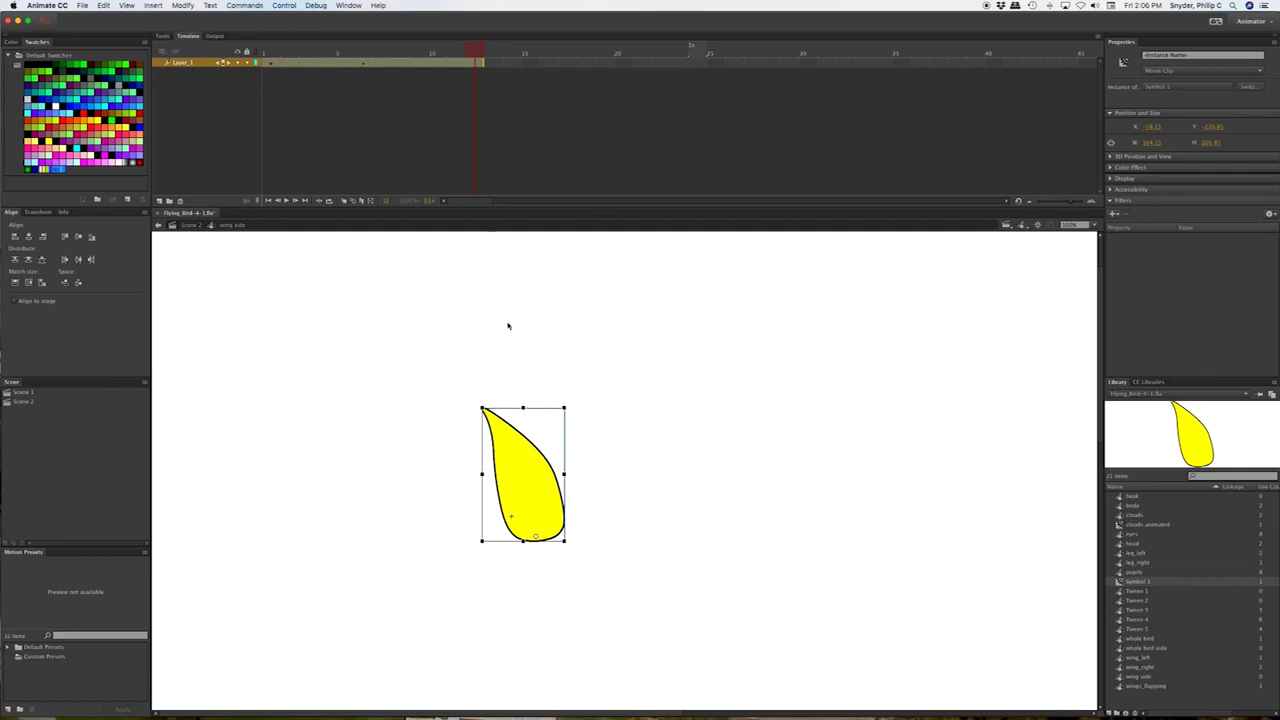
left_click(273, 51)
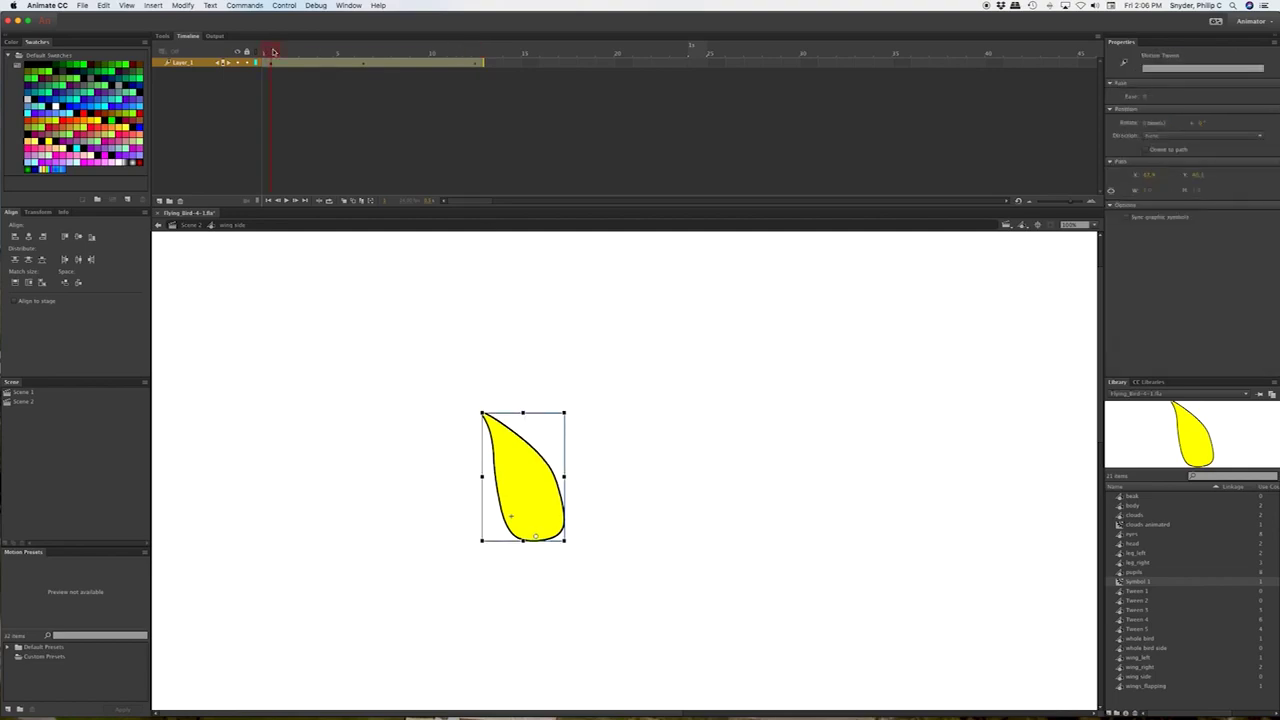
left_click(477, 55)
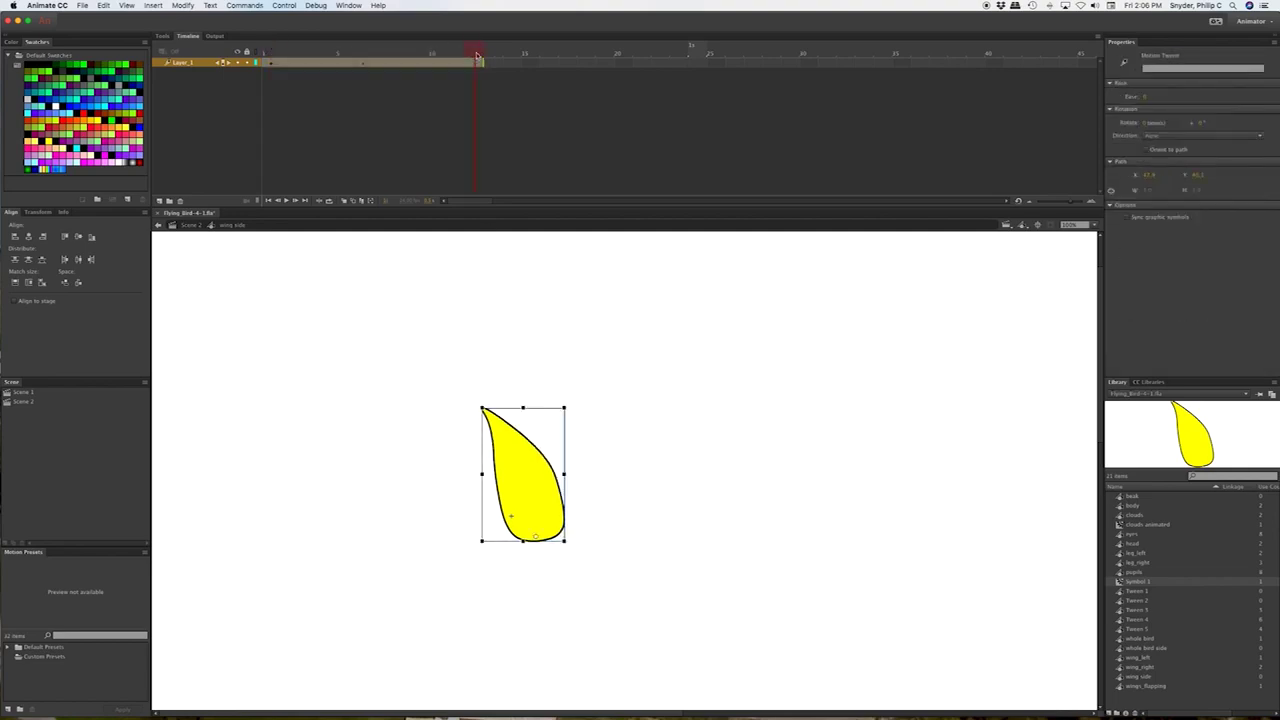
left_click_drag(477, 55, 261, 48)
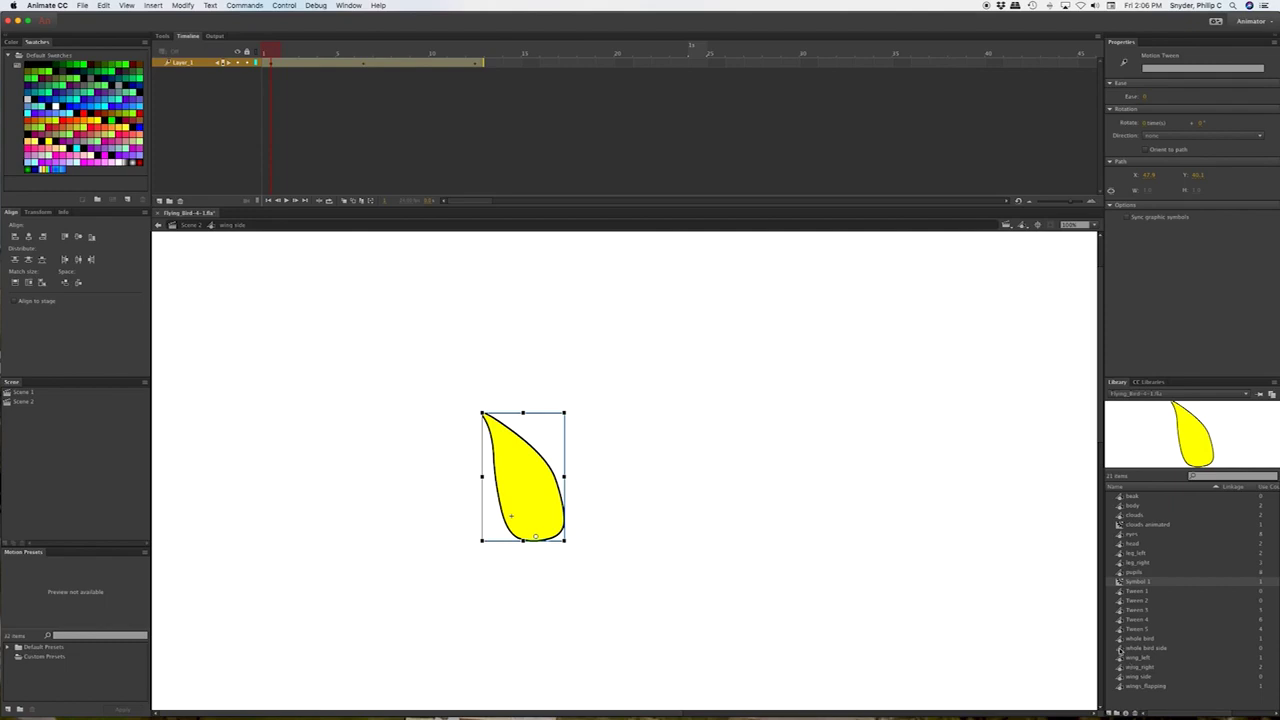
Open the whole bird side symbol and place an instance of wing side on the bird's upper back on the wing_right layer.
double_click(1135, 648)
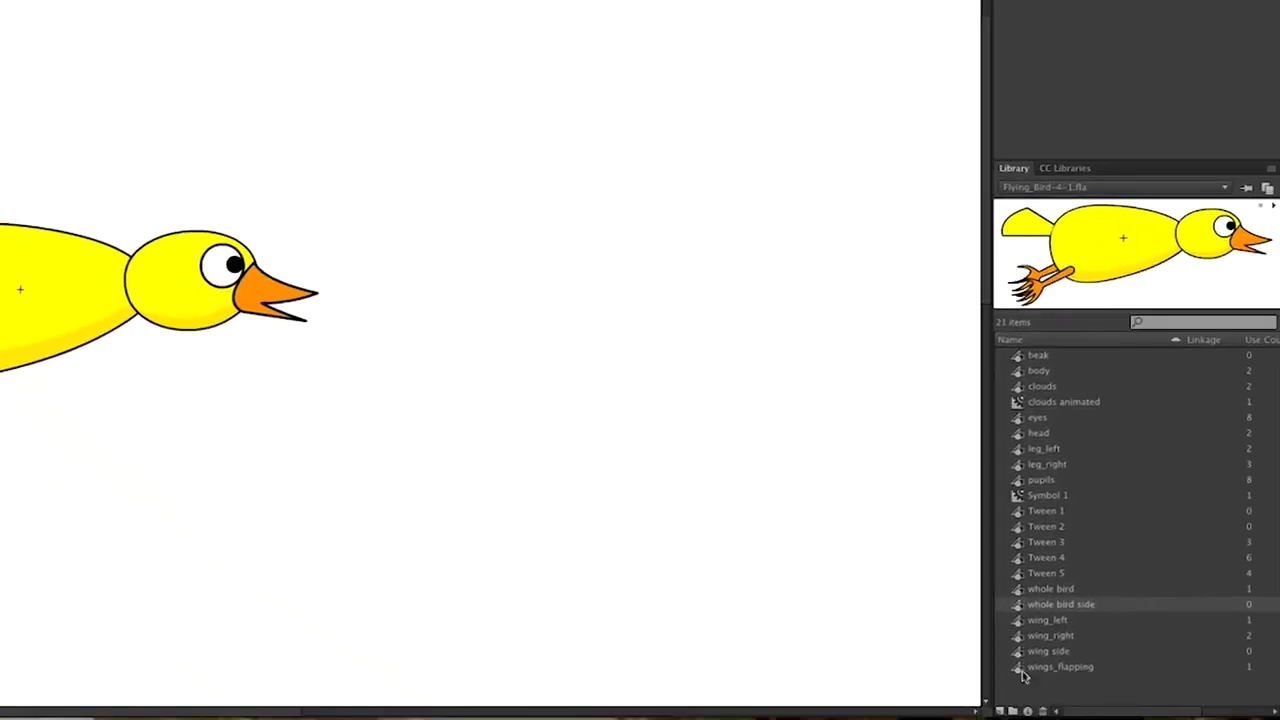
left_click_drag(1018, 655, 82, 233)
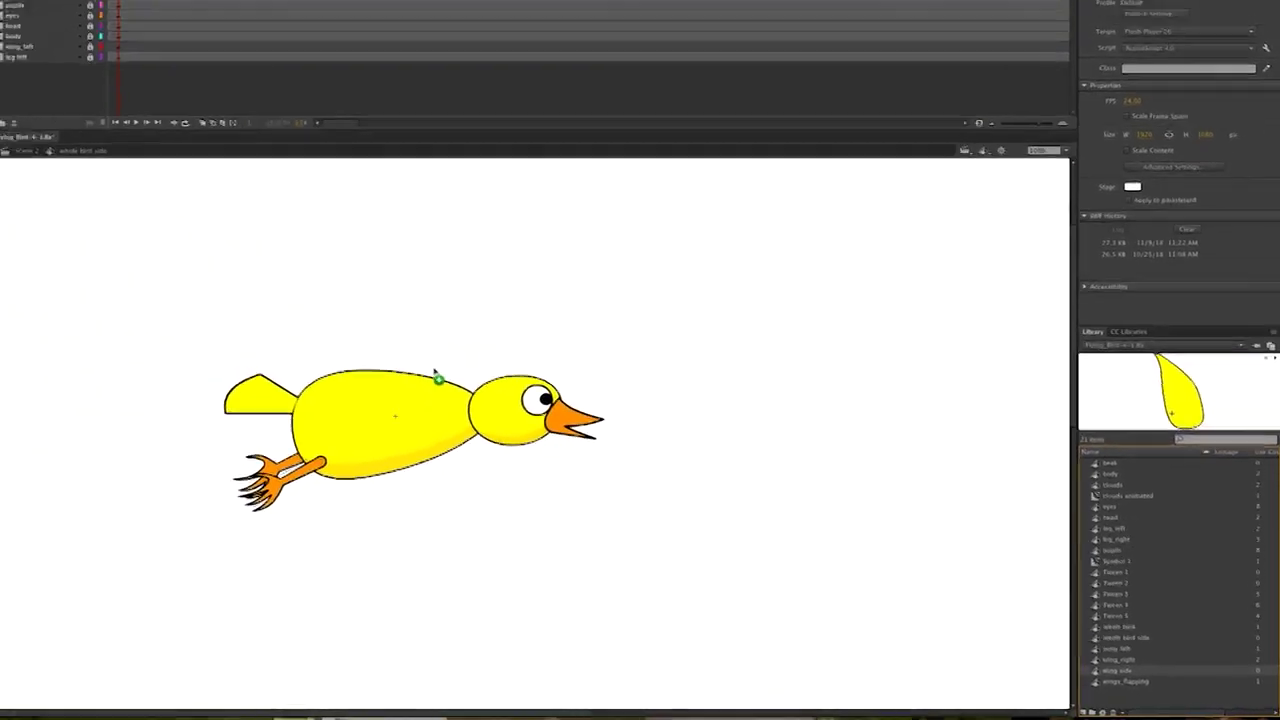
left_click_drag(437, 375, 470, 404)
left_click_drag(564, 453, 557, 421)
left_click(548, 517)
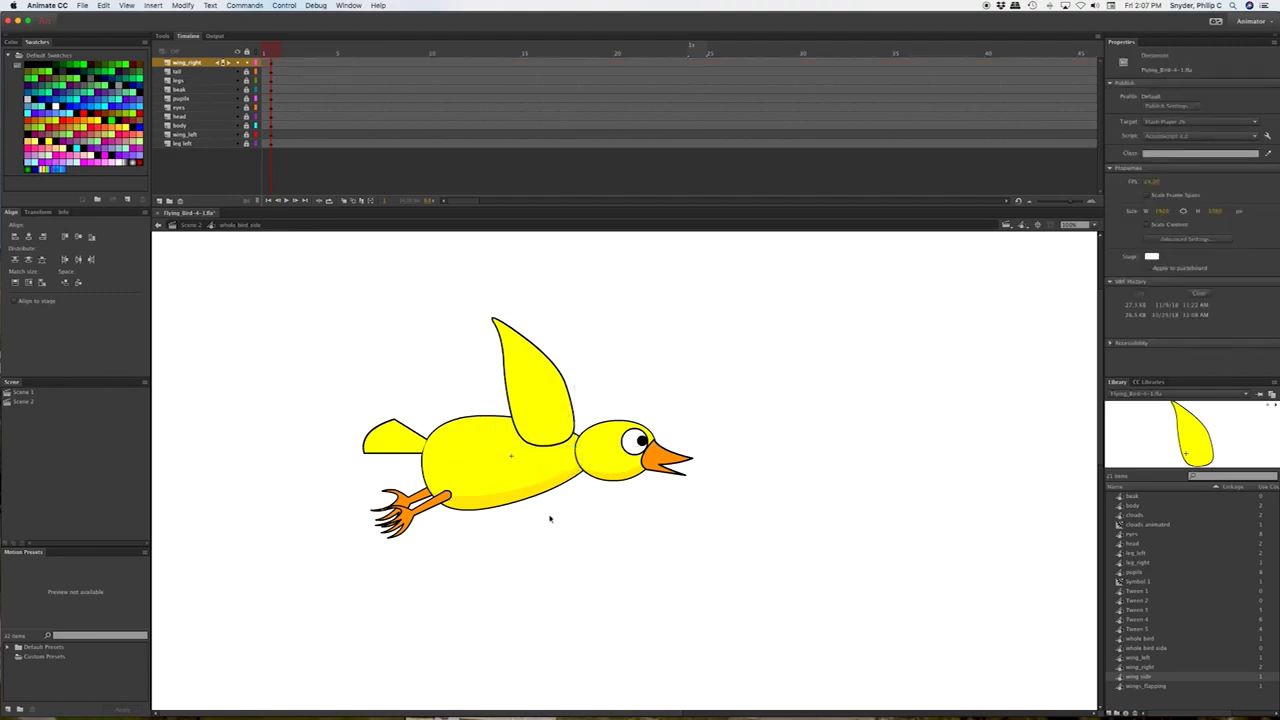
Preview the flap, shift the wing slightly up and toward the head, and lock the wing_right layer.
left_click_drag(270, 50, 213, 60)
left_click(545, 412)
left_click_drag(548, 413, 556, 415)
key("Right")
key("Right")
key("Right")
key("Right")
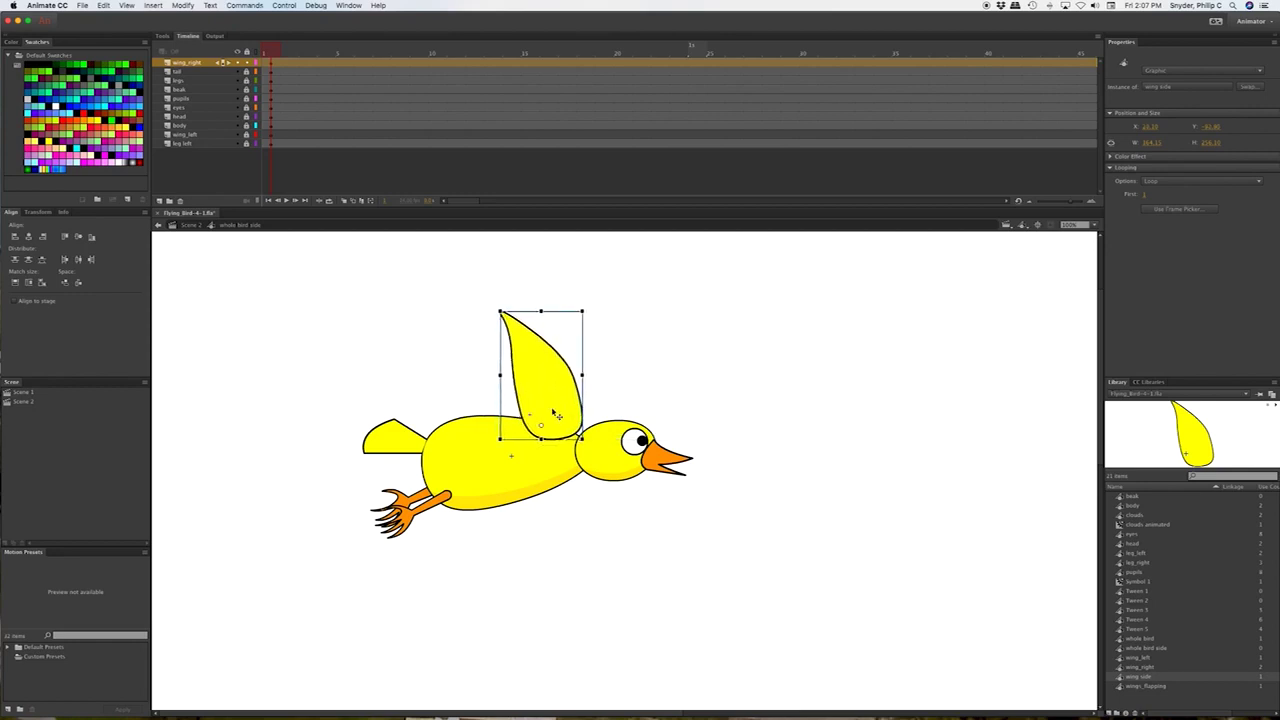
left_click(629, 300)
mouse_move(276, 52)
left_mouse_down()
mouse_move(716, 78)
mouse_move(282, 64)
left_mouse_up()
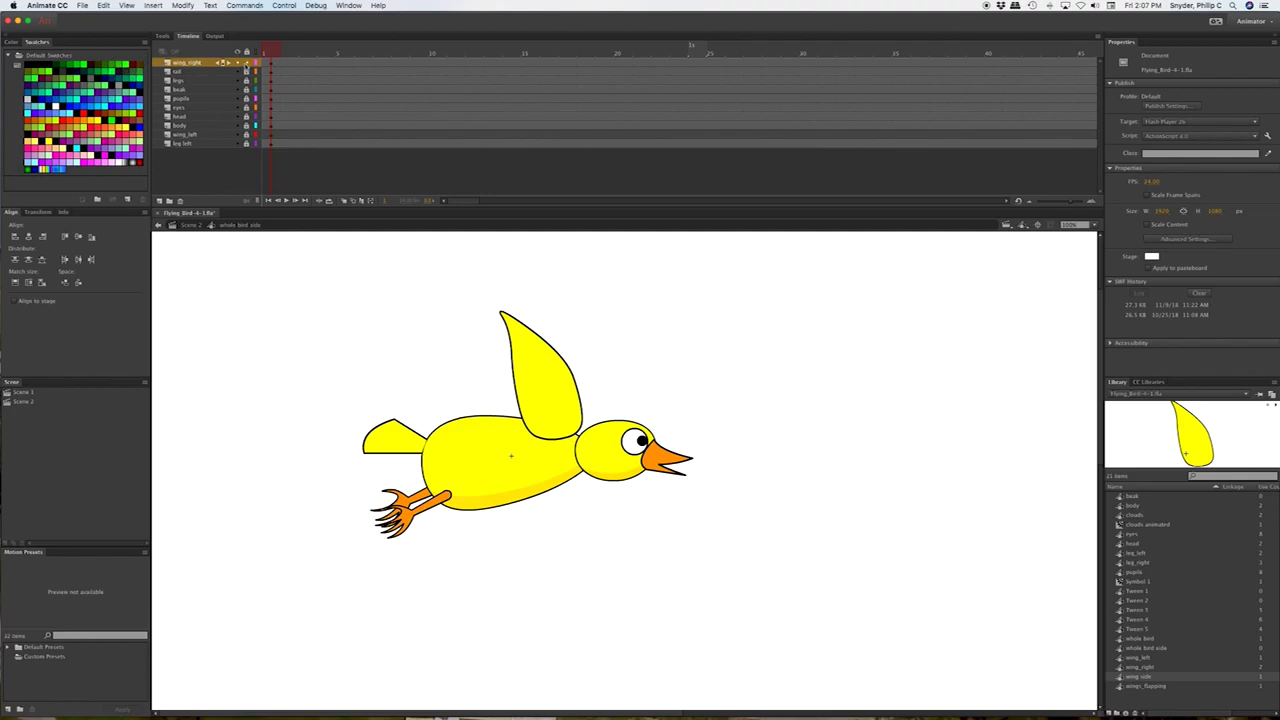
Place a second wing side instance on the wing_left layer, lined up behind the front wing.
left_click(209, 136)
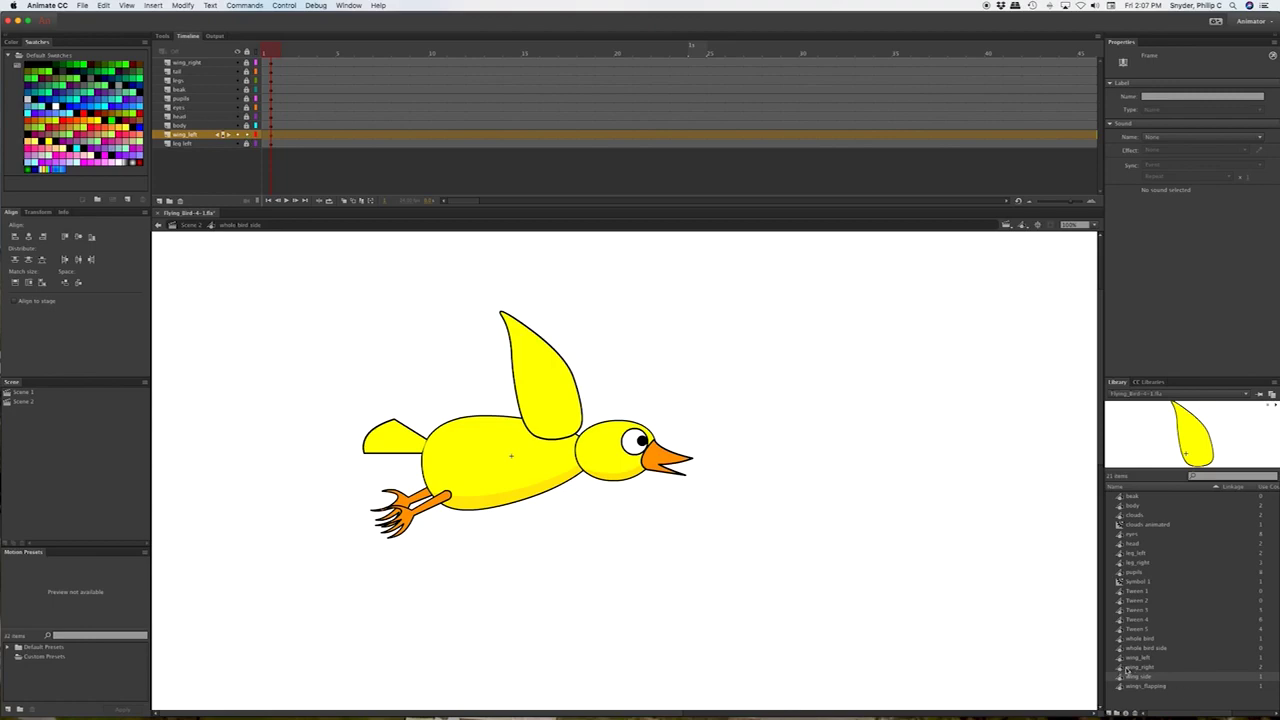
left_click_drag(1120, 678, 553, 396)
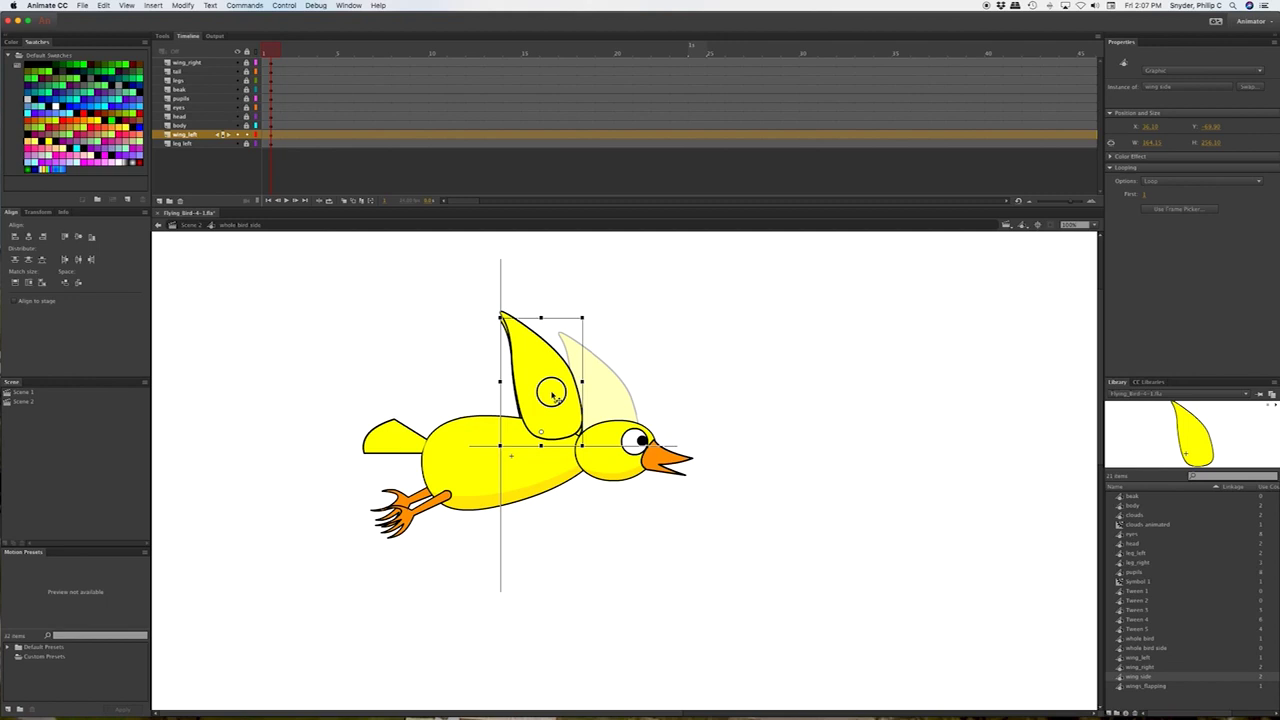
left_click_drag(556, 397, 556, 397)
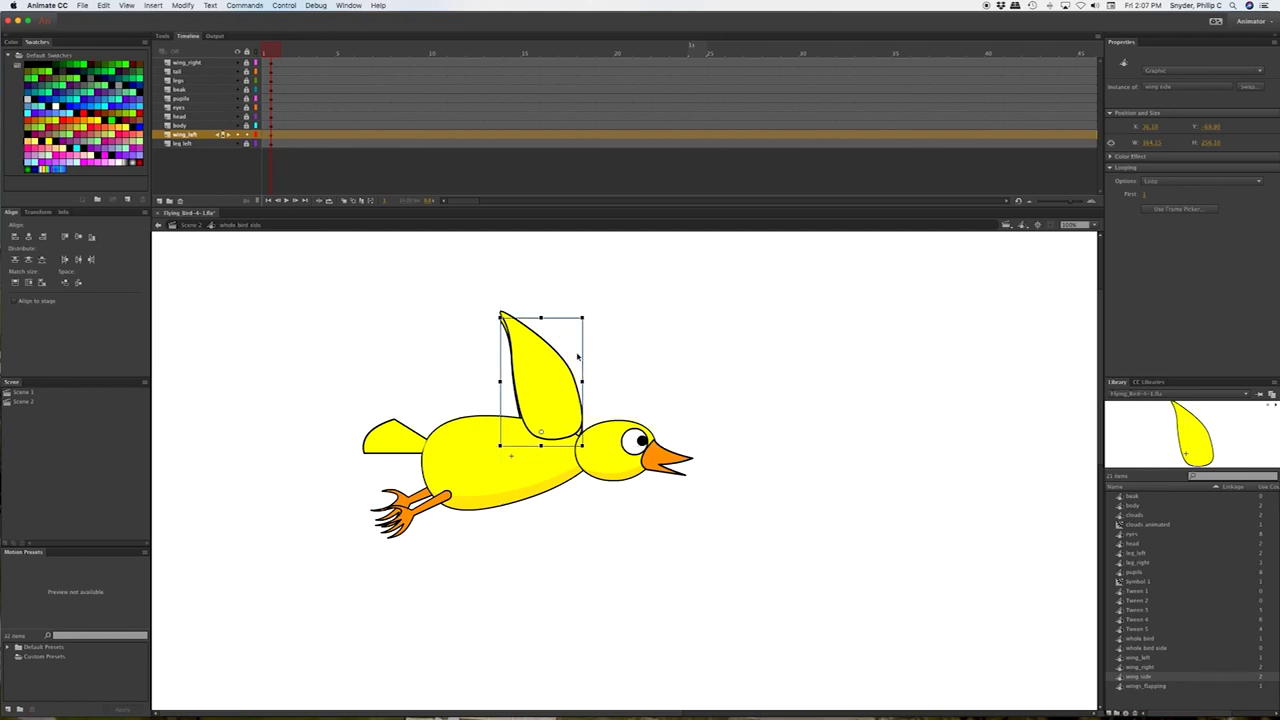
Nudge the rear wing toward the head, rotate it slightly clockwise so it shows behind the front wing, and preview the flap.
key("Right")
key("Right")
key("Right")
key("Right")
key("Right")
key("Right")
key("Right")
key("Right")
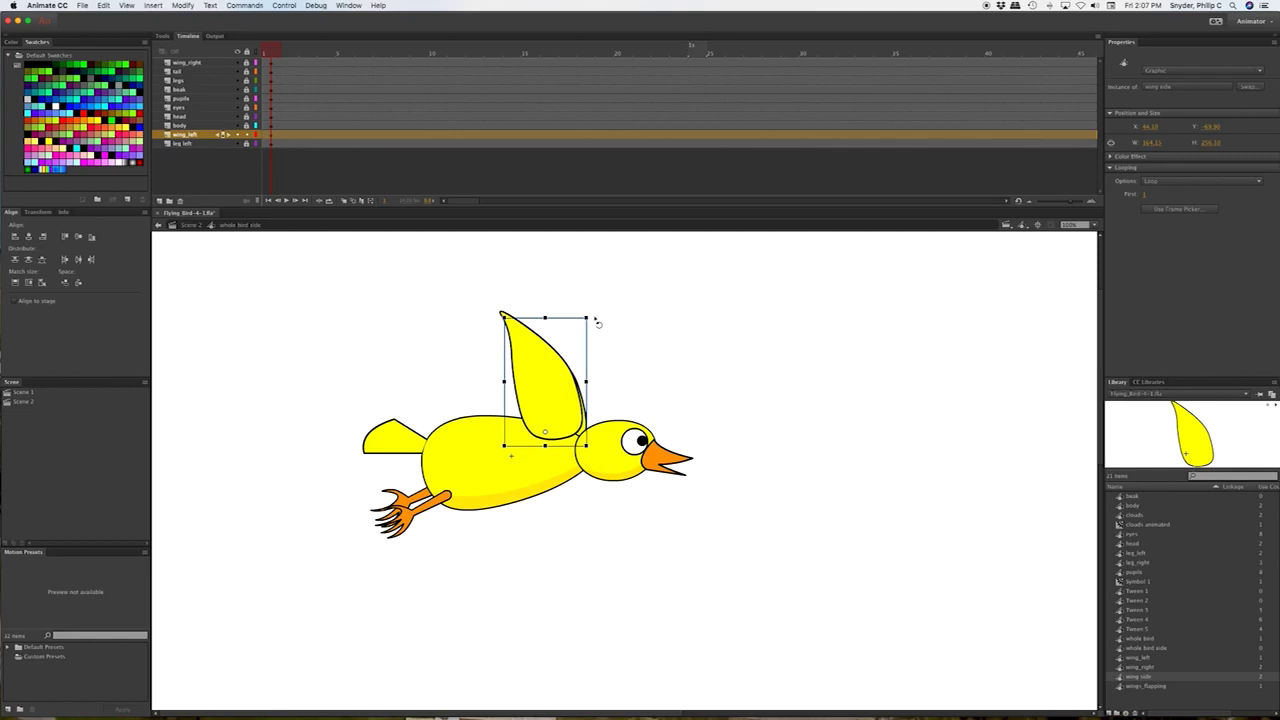
left_click_drag(595, 325, 614, 320)
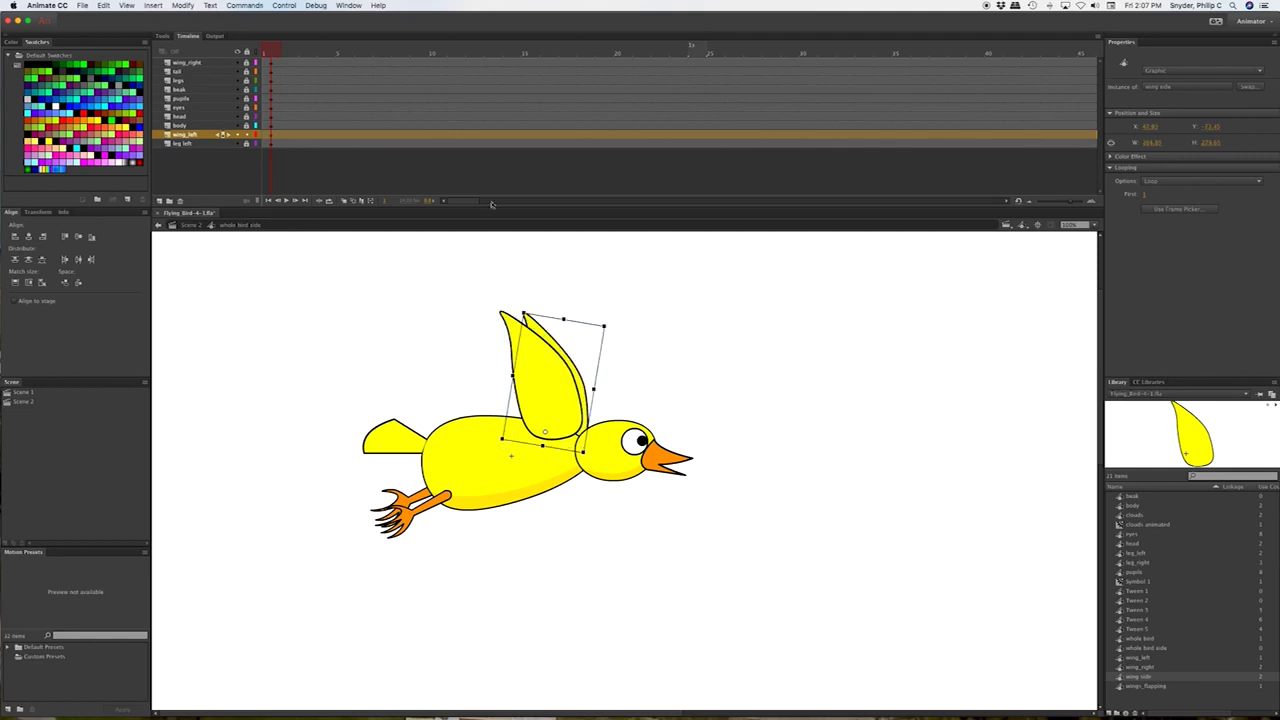
mouse_move(270, 51)
left_mouse_down()
mouse_move(706, 65)
mouse_move(670, 85)
mouse_move(272, 78)
mouse_move(735, 88)
mouse_move(359, 73)
mouse_move(260, 50)
left_mouse_up()
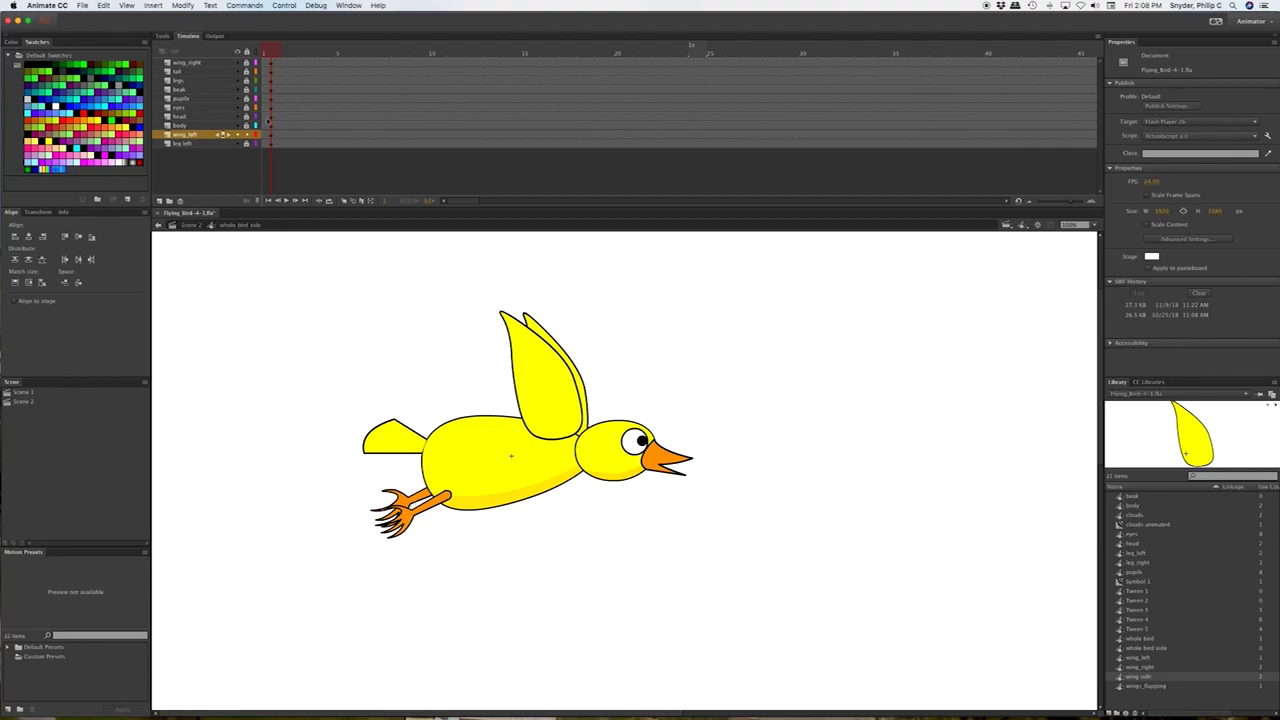
Unlock the leg left layer, nudge the rear leg slightly toward the body, lock the layer again and preview the animation.
left_click(207, 144)
left_click(247, 144)
left_click(200, 148)
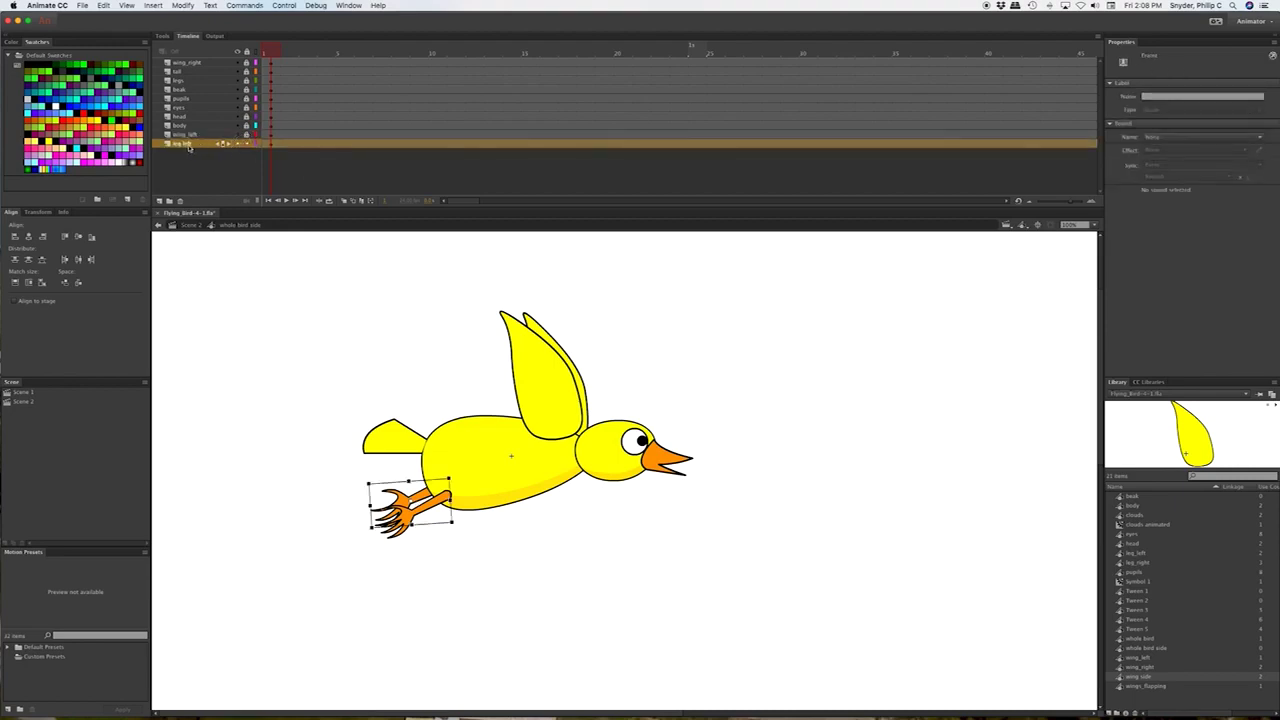
key("Right")
key("Right")
key("Right")
key("Right")
key("Right")
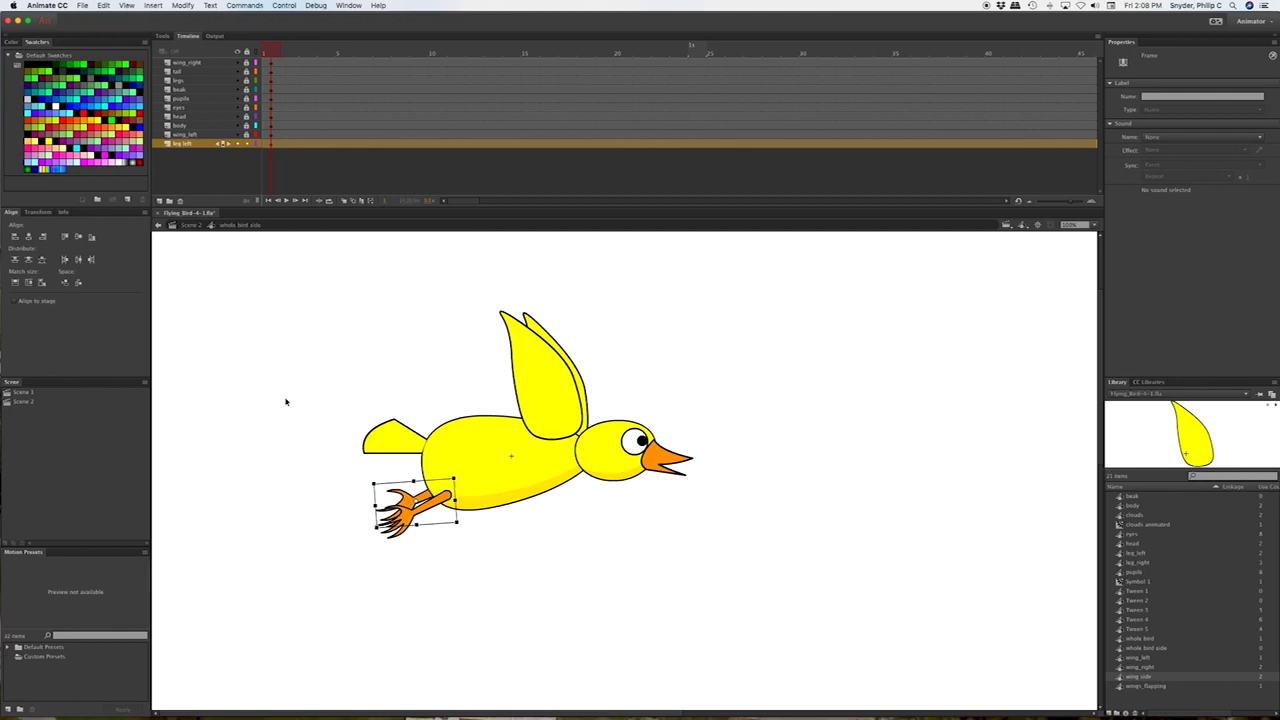
key("Right")
key("Right")
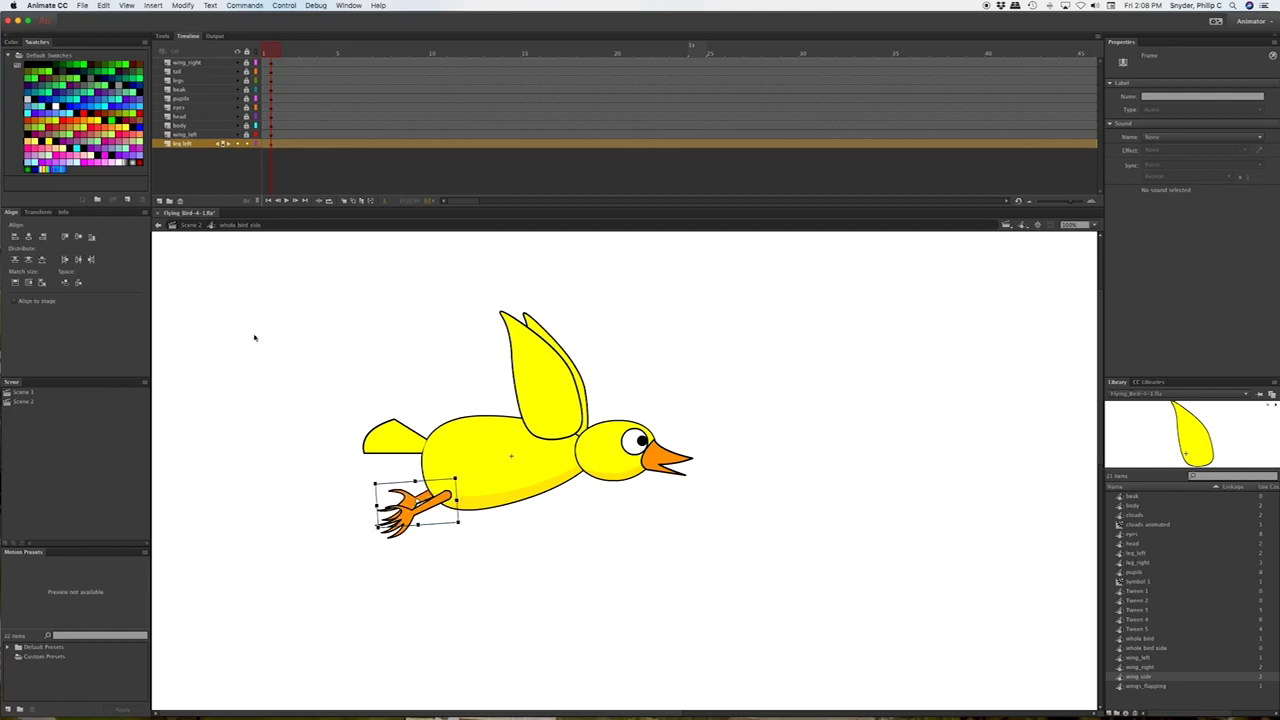
left_click(247, 144)
mouse_move(278, 51)
left_mouse_down()
mouse_move(772, 78)
mouse_move(263, 60)
left_mouse_up()
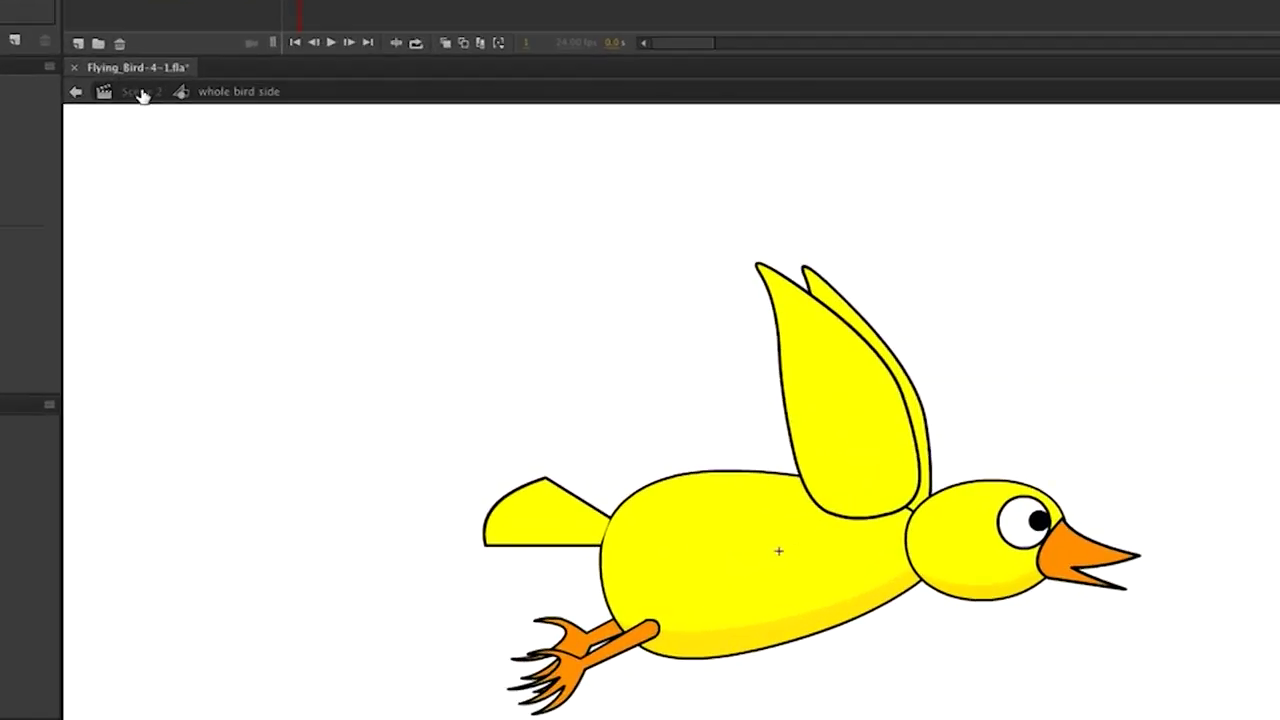
Return to Scene 2, fit the stage in the window, and move the bird side flying layer above the ground layer.
left_click(190, 225)
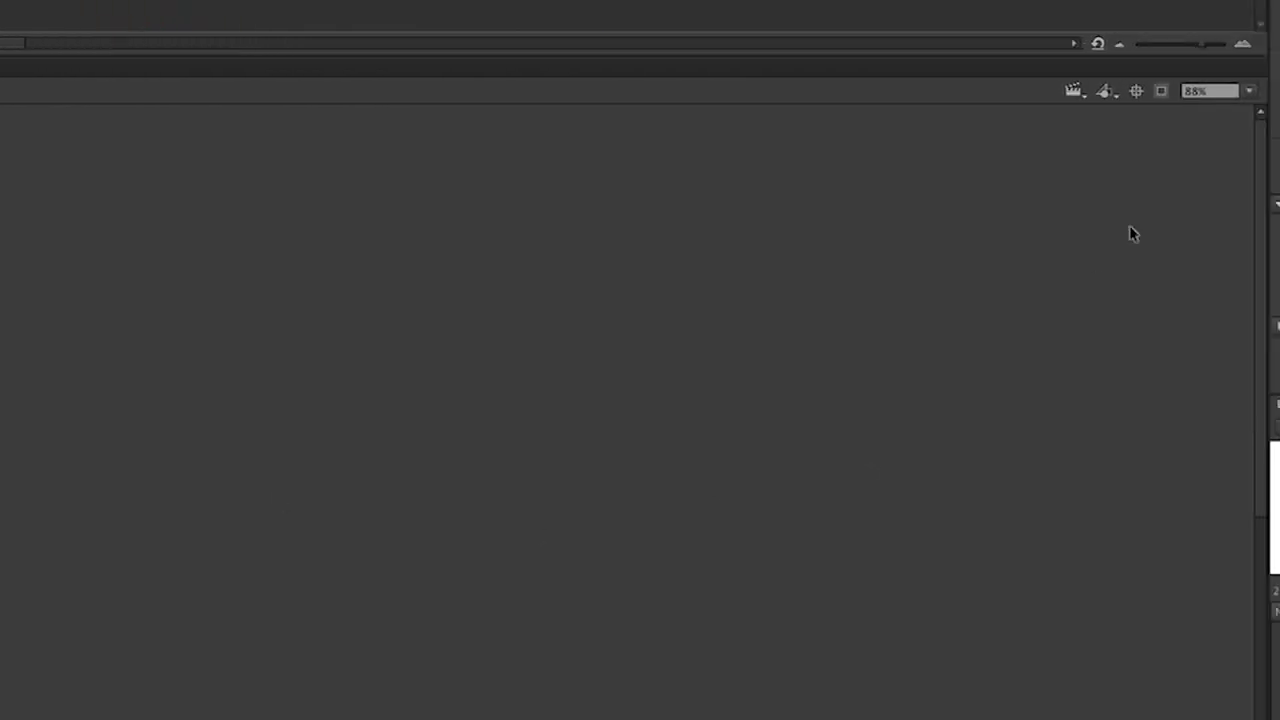
left_click(1249, 91)
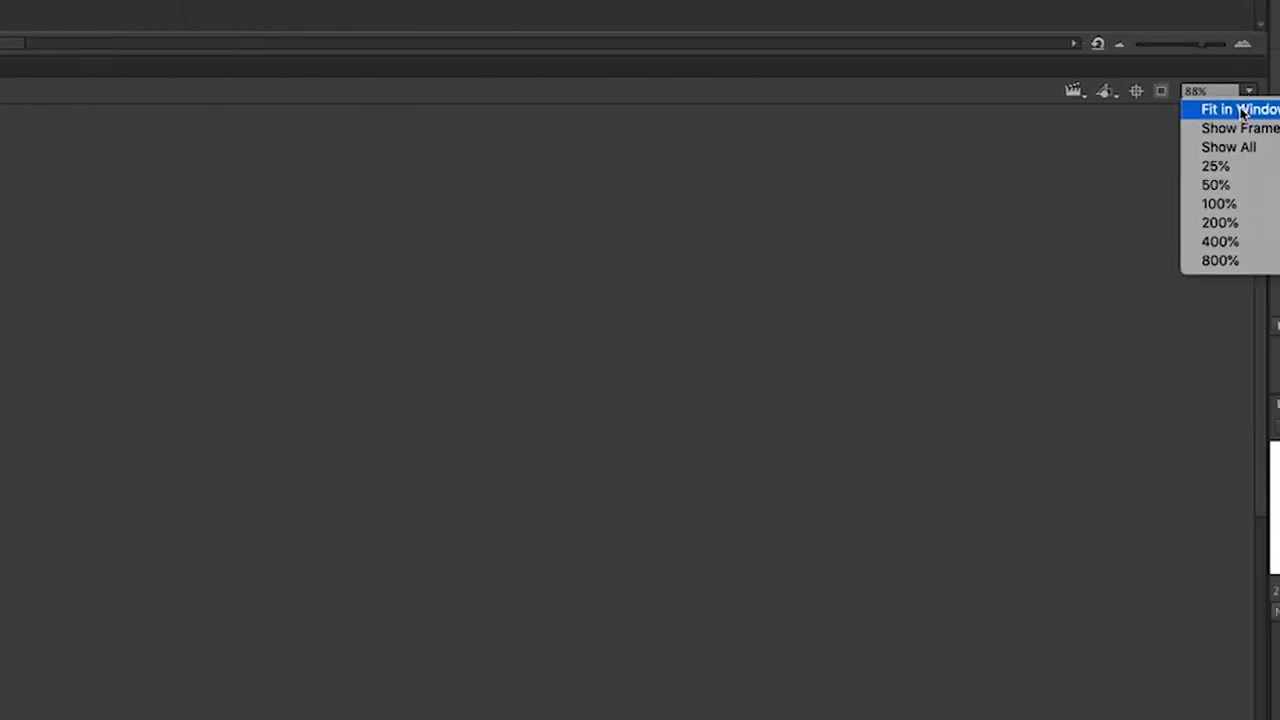
left_click(1241, 110)
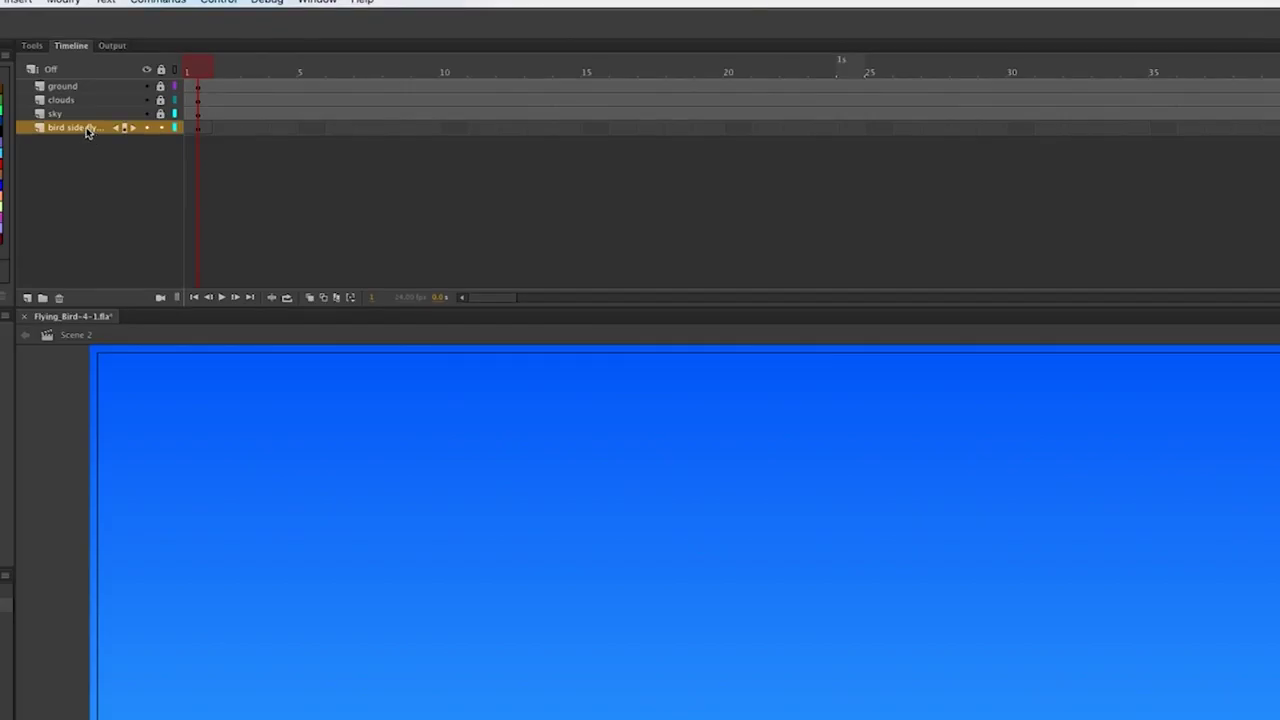
left_click_drag(88, 132, 110, 74)
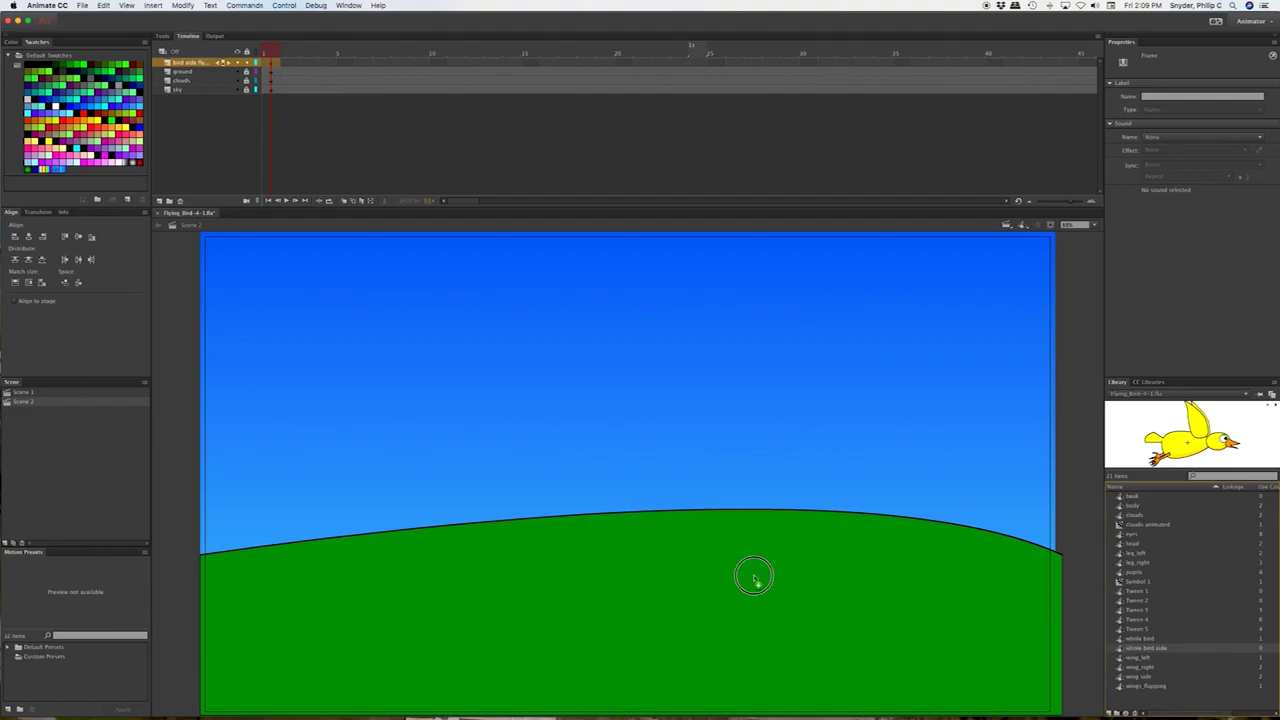
Place the whole bird side symbol on the bird side flying layer and position it in the upper-left part of the sky.
left_click_drag(428, 436, 390, 424)
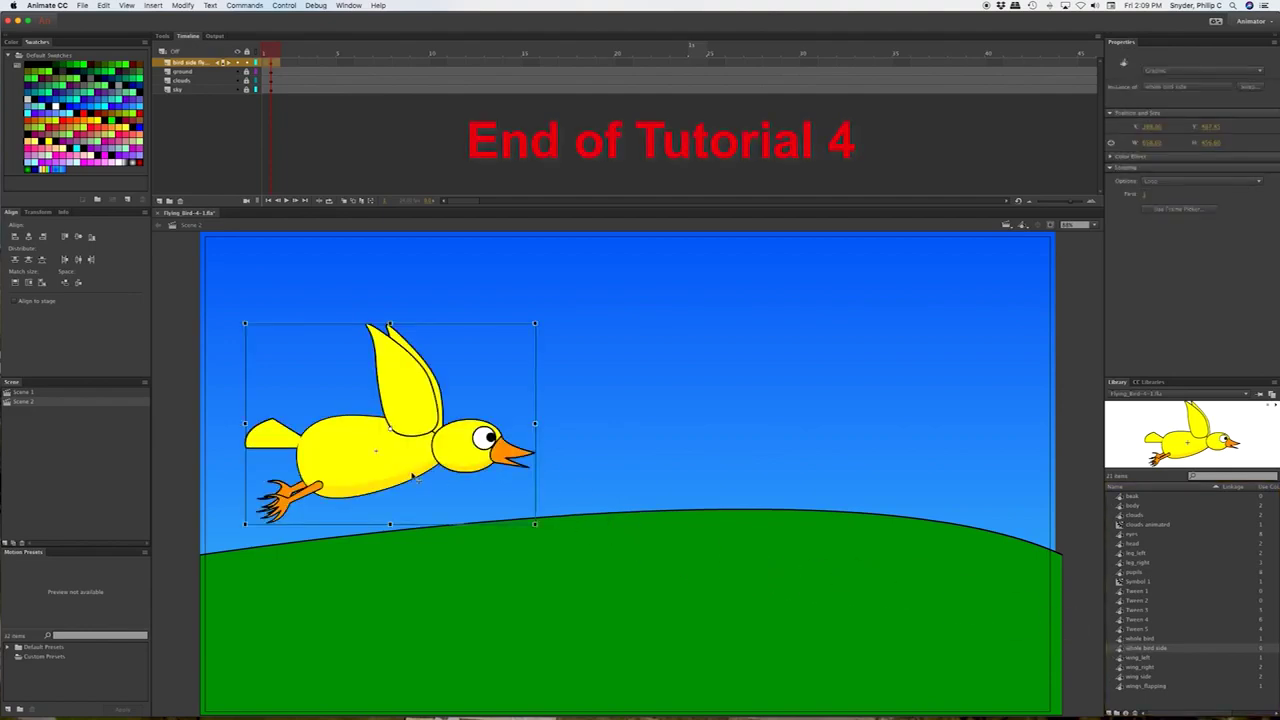
left_click_drag(410, 470, 377, 412)
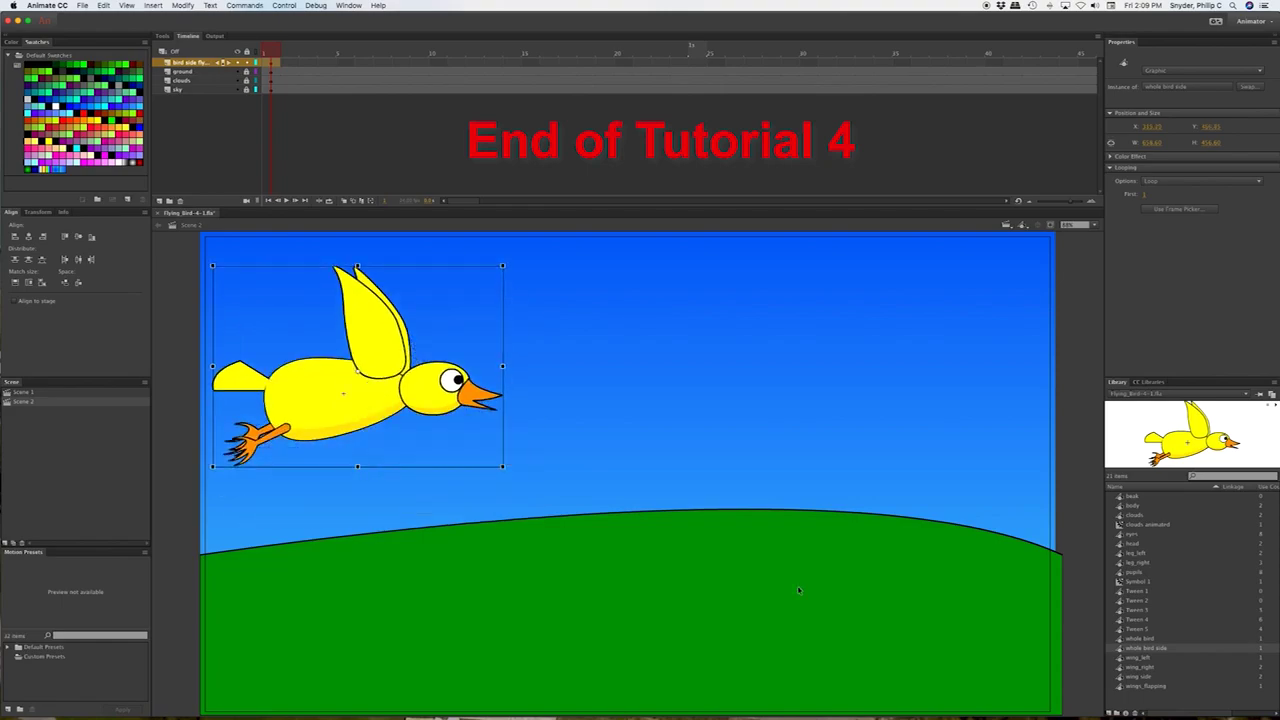